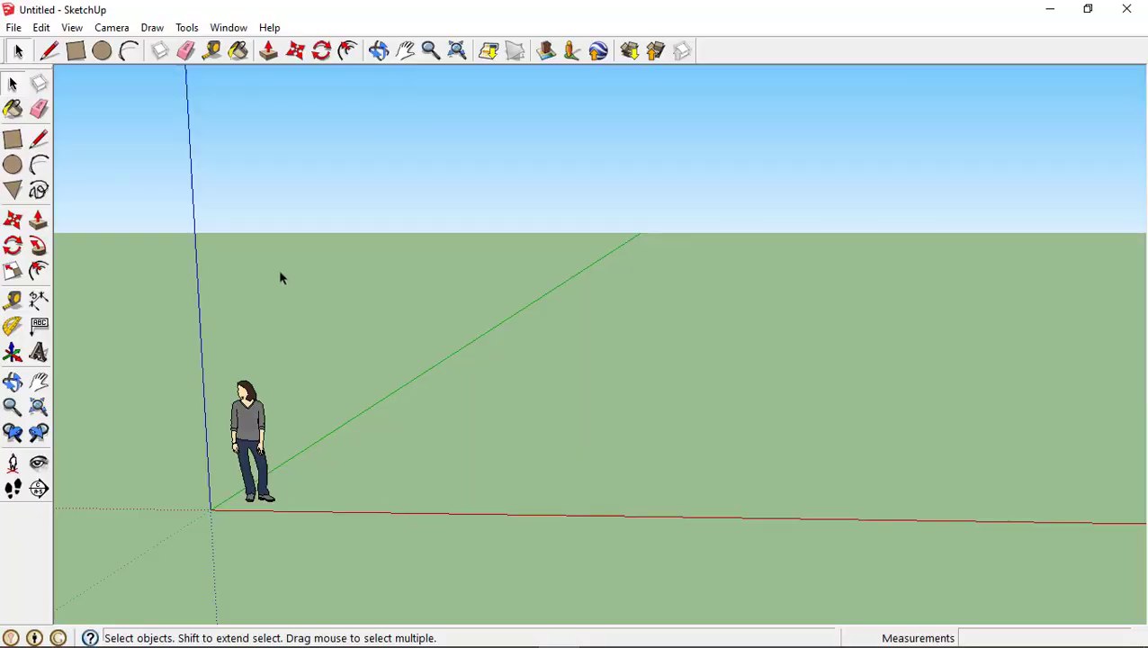
In Model Info > Units, switch length units from Meters to Centimeters with 0.0cm precision
{"action": "left_click", "coordinate": [231, 33]}
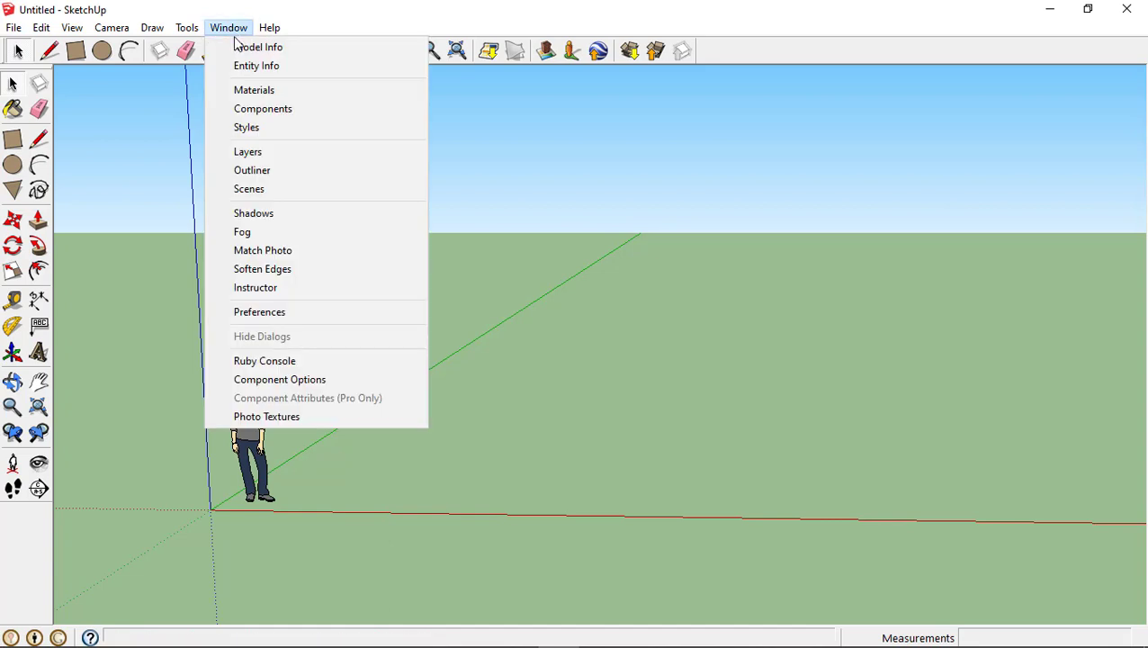
{"action": "left_click", "coordinate": [241, 47]}
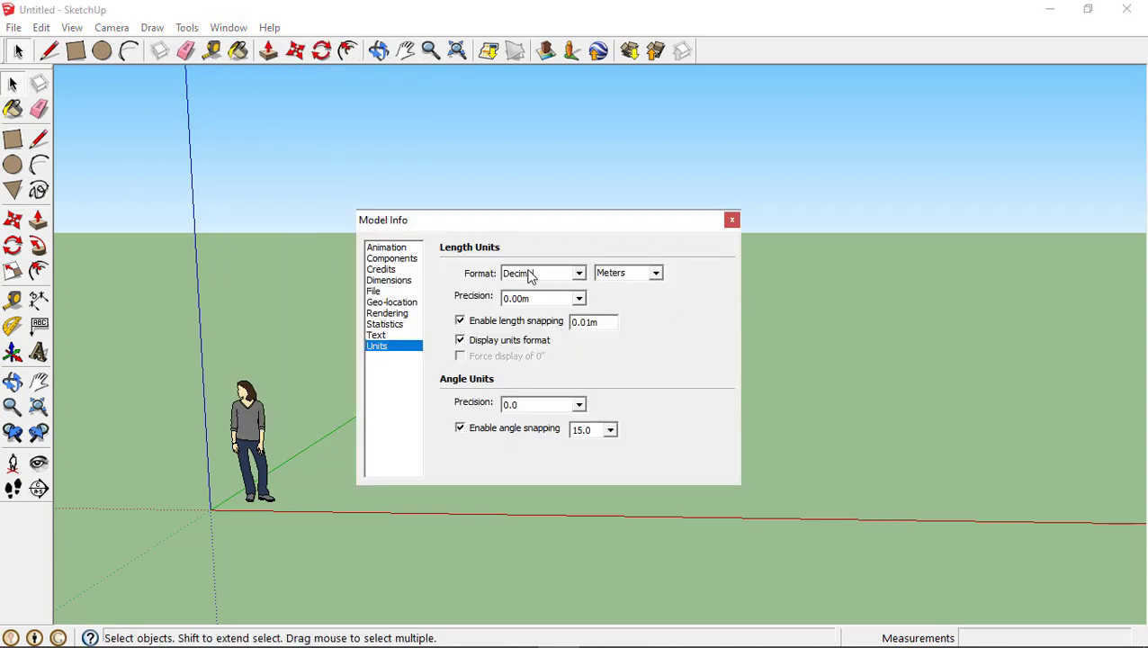
{"action": "left_click", "coordinate": [657, 274]}
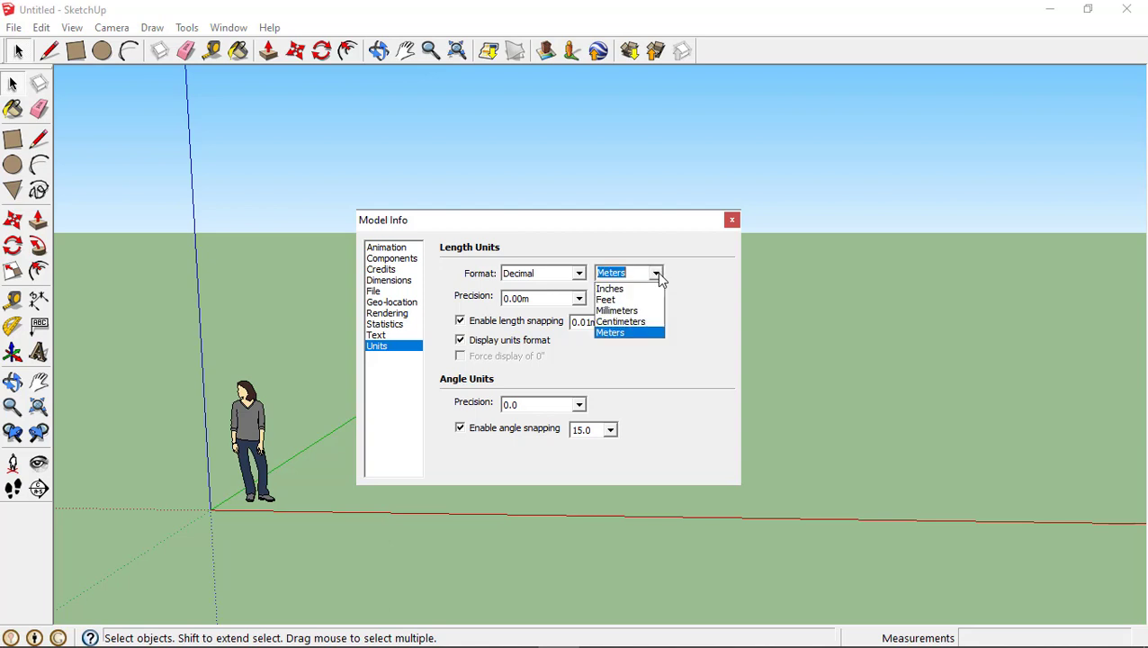
{"action": "left_click", "coordinate": [636, 330]}
{"action": "left_click", "coordinate": [580, 299]}
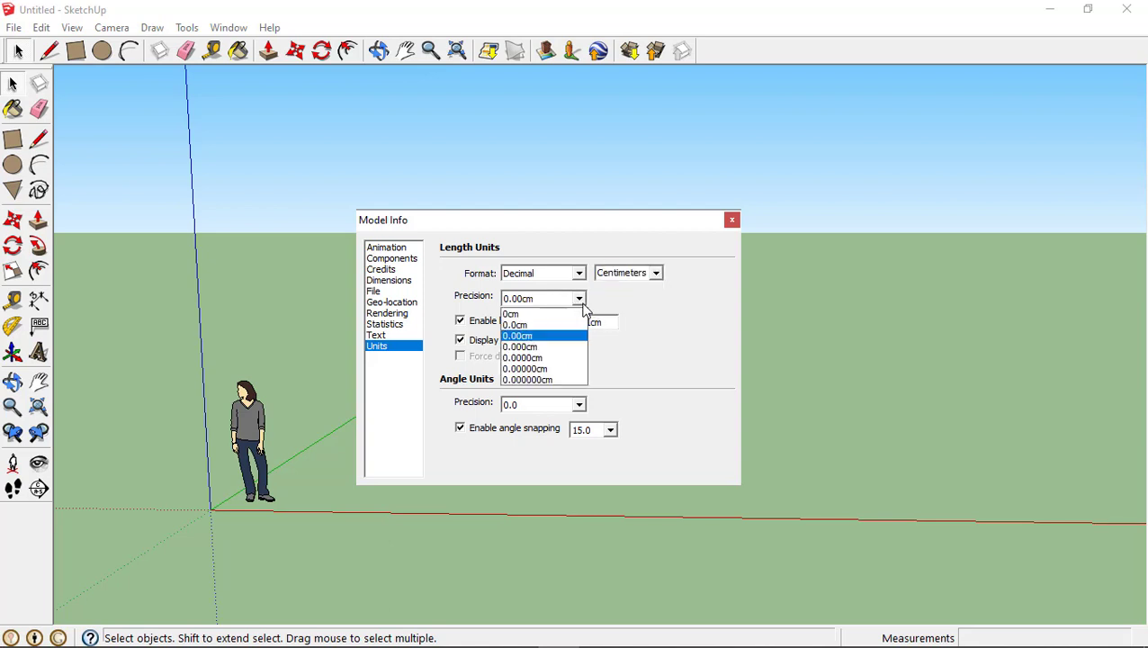
{"action": "left_click", "coordinate": [546, 334]}
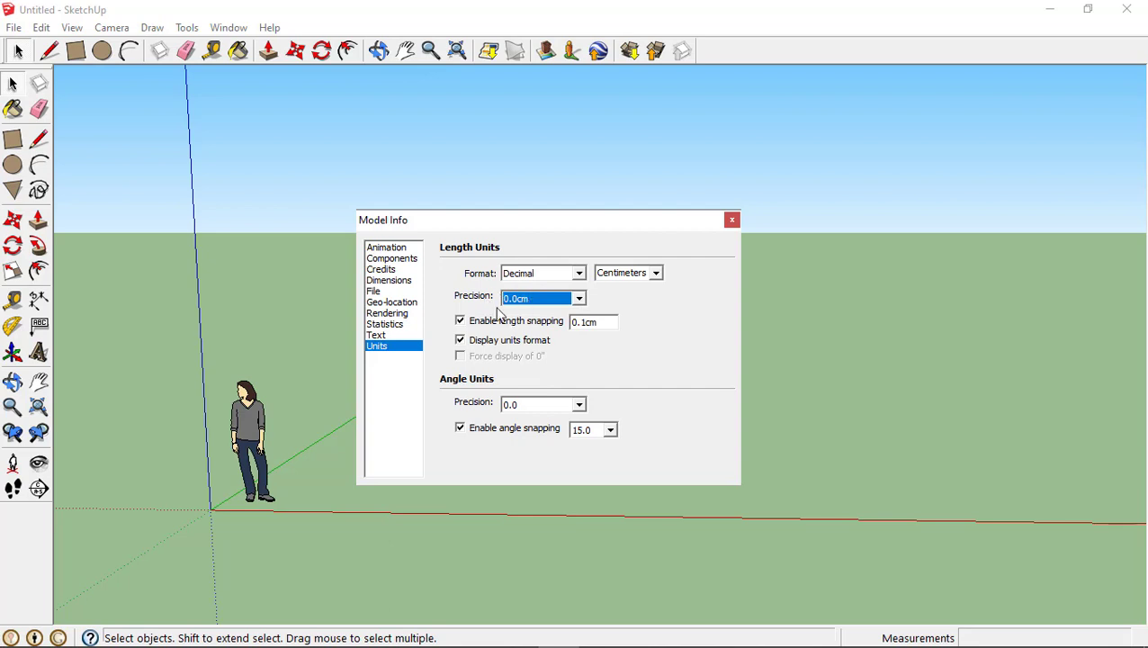
Close Model Info and draw a 150 by 60 cm rectangle on the ground
{"action": "left_click", "coordinate": [732, 221]}
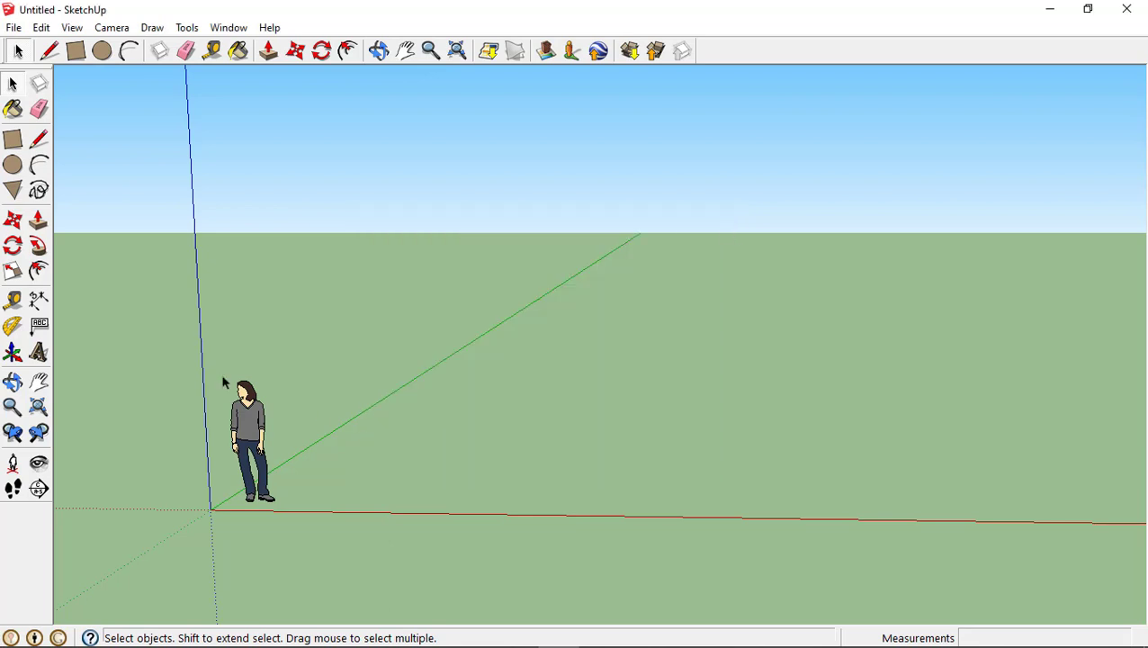
{"action": "scroll", "coordinate": [312, 500], "scroll_direction": "up", "scroll_amount": 2}
{"action": "scroll", "coordinate": [314, 513], "scroll_direction": "up", "scroll_amount": 2}
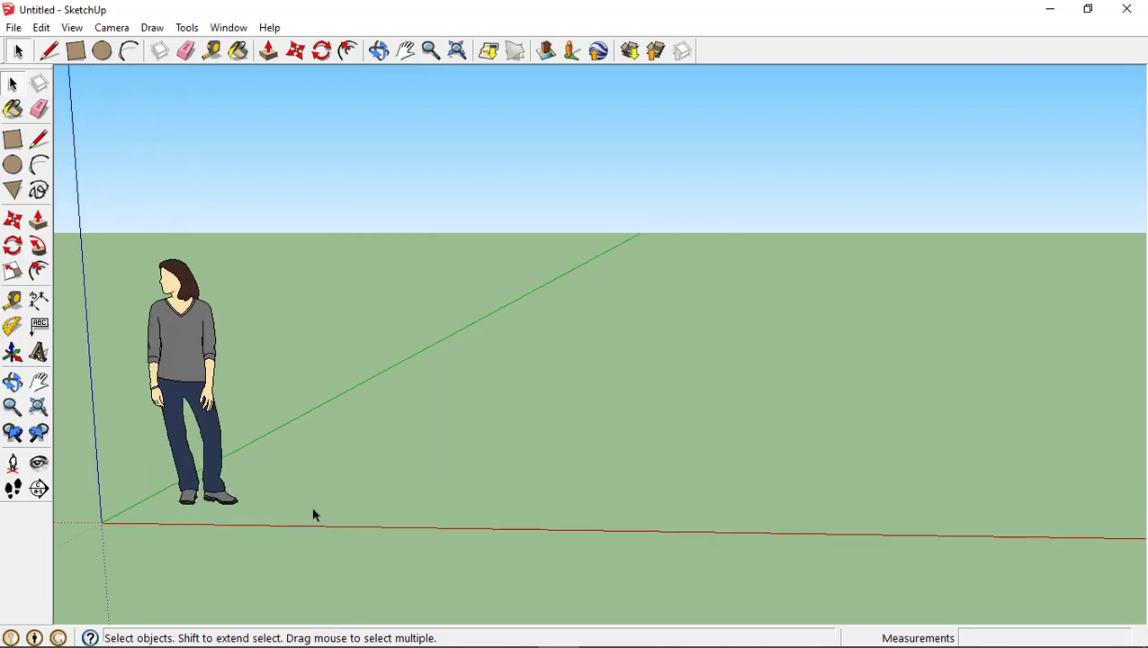
{"action": "left_click", "coordinate": [76, 51]}
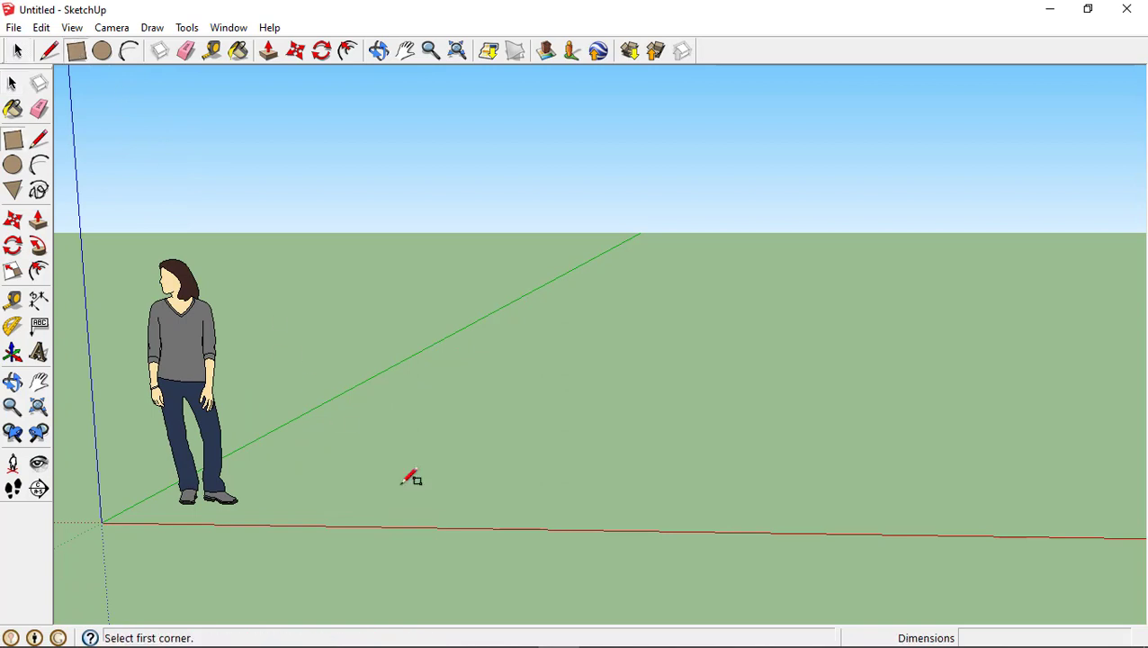
{"action": "left_click", "coordinate": [399, 487]}
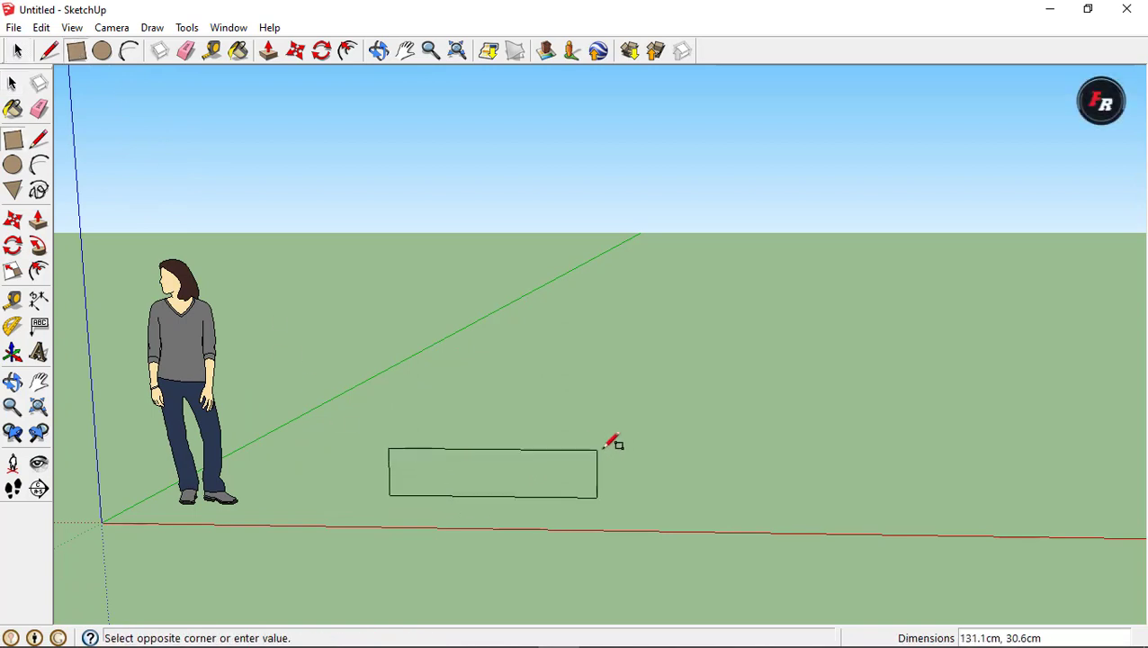
{"action": "mouse_move", "coordinate": [613, 441]}
{"action": "middle_mouse_down"}
{"action": "mouse_move", "coordinate": [602, 518]}
{"action": "mouse_move", "coordinate": [627, 470]}
{"action": "middle_mouse_up"}
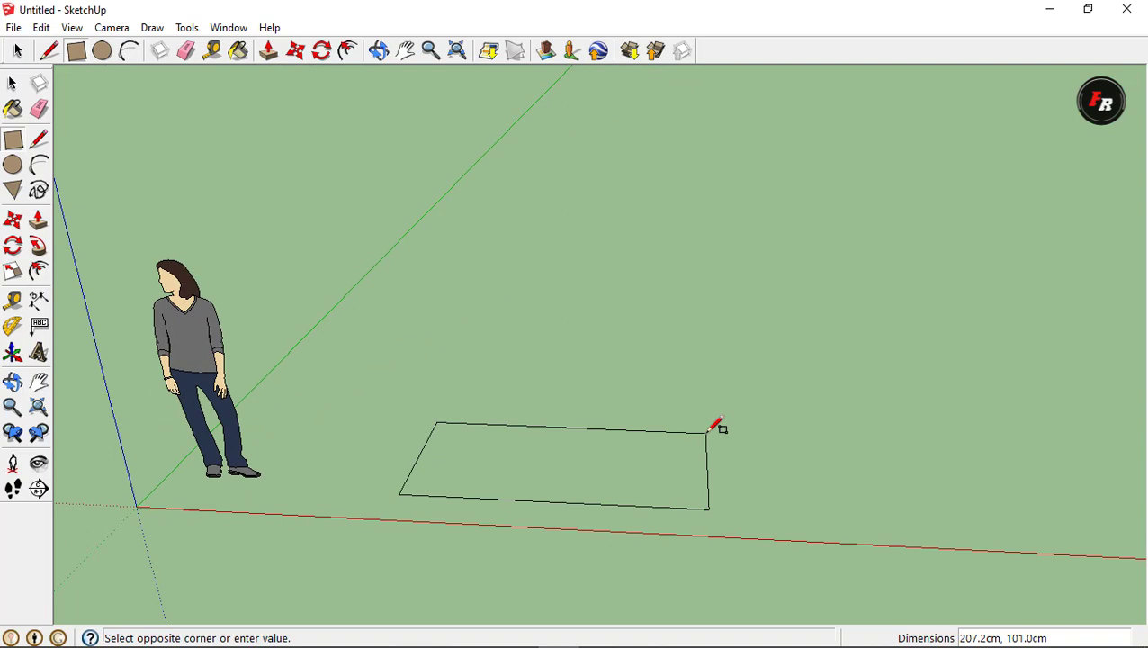
{"action": "type", "text": "150,60"}
{"action": "key", "text": "Return"}
Dimension the rectangle's edges to confirm 150.0cm and 60.0cm
{"action": "scroll", "coordinate": [550, 535], "scroll_direction": "up", "scroll_amount": 1}
{"action": "scroll", "coordinate": [538, 533], "scroll_direction": "up", "scroll_amount": 3}
{"action": "scroll", "coordinate": [538, 533], "scroll_direction": "up", "scroll_amount": 2}
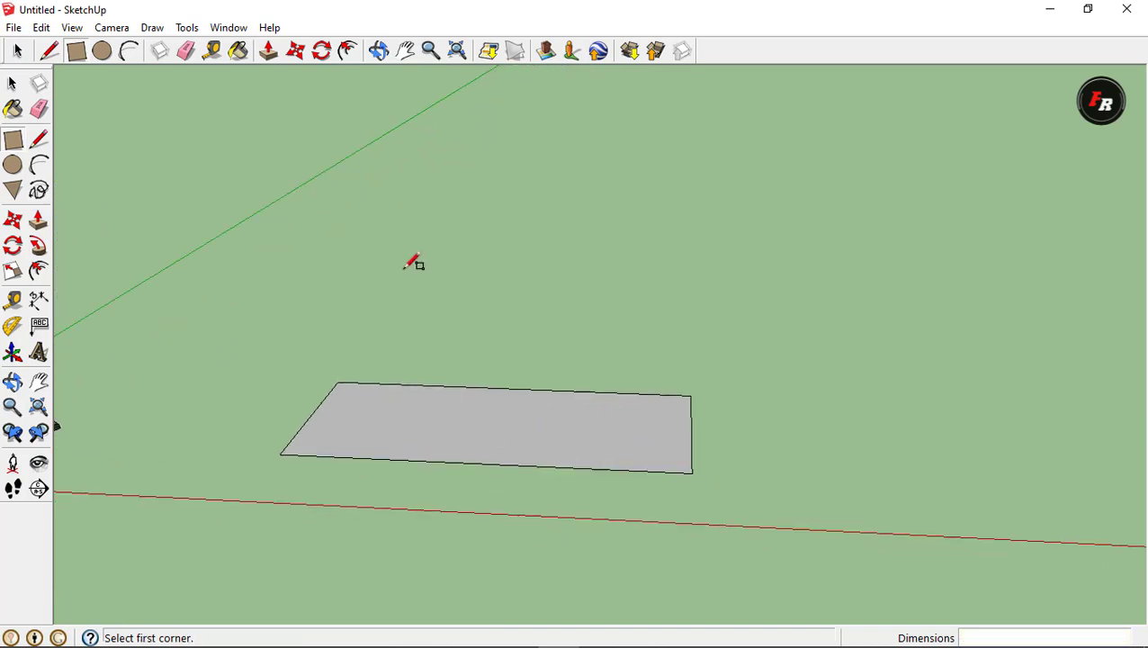
{"action": "left_click", "coordinate": [402, 58]}
{"action": "left_click_drag", "start_coordinate": [443, 428], "coordinate": [456, 351]}
{"action": "mouse_move", "coordinate": [456, 351]}
{"action": "middle_mouse_down"}
{"action": "mouse_move", "coordinate": [472, 474]}
{"action": "mouse_move", "coordinate": [577, 299]}
{"action": "middle_mouse_up"}
{"action": "left_click", "coordinate": [36, 302]}
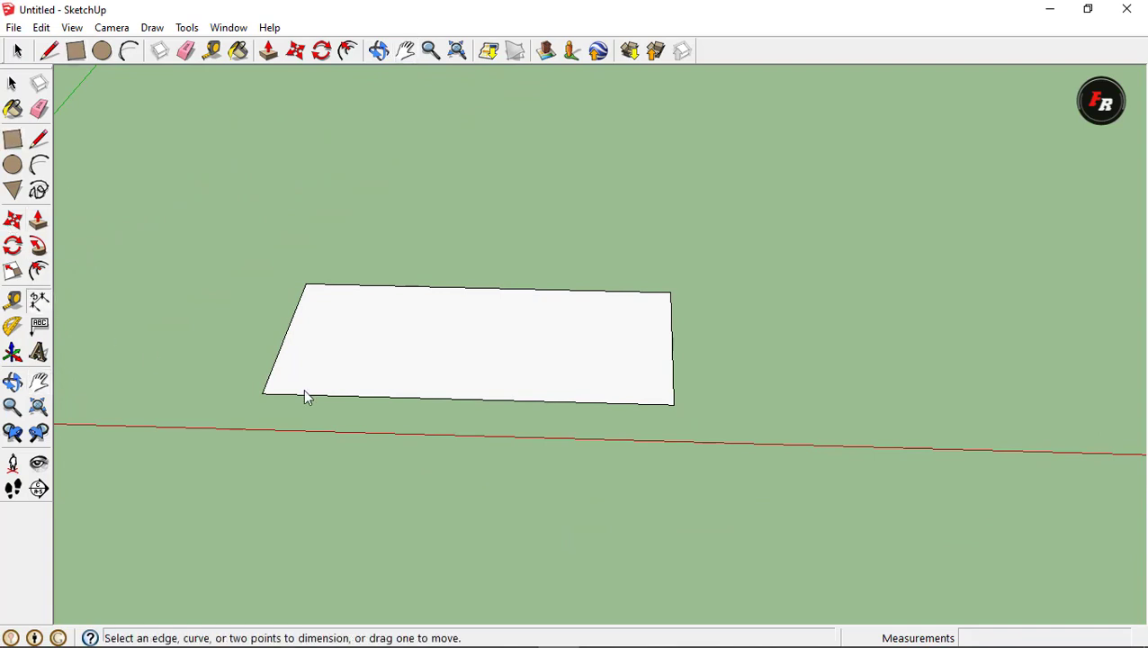
{"action": "left_click", "coordinate": [318, 395]}
{"action": "left_click", "coordinate": [320, 402]}
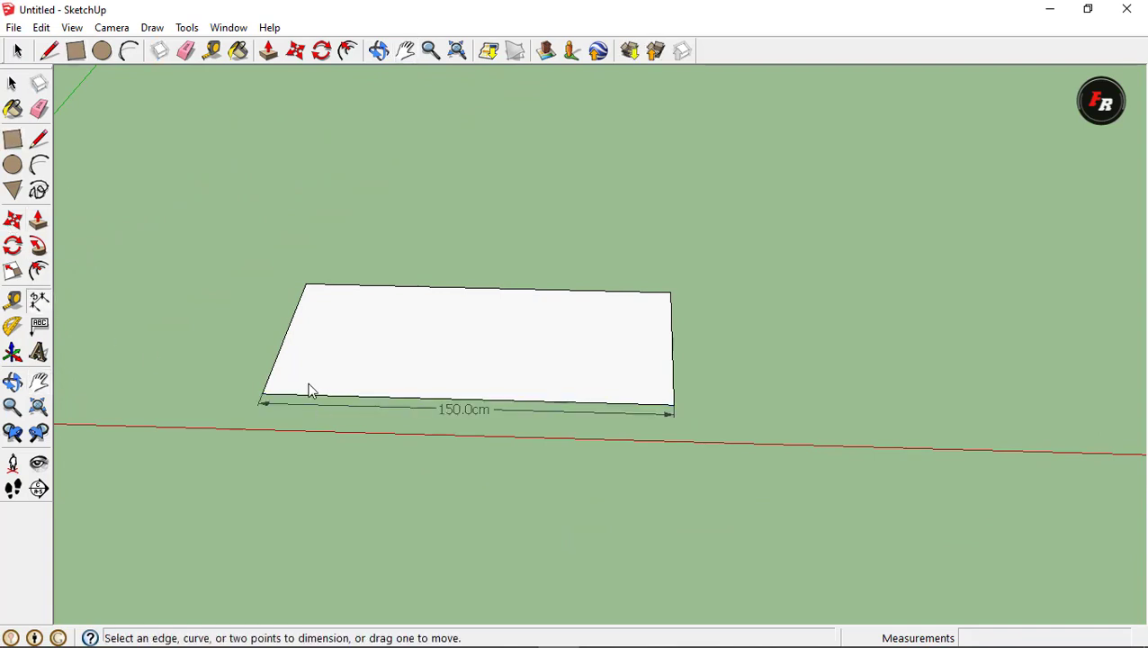
{"action": "left_click", "coordinate": [281, 356]}
{"action": "left_click", "coordinate": [253, 353]}
Erase the 60.0cm and 150.0cm dimensions
{"action": "key", "text": "e"}
{"action": "left_click", "coordinate": [253, 347]}
{"action": "left_click", "coordinate": [466, 407]}
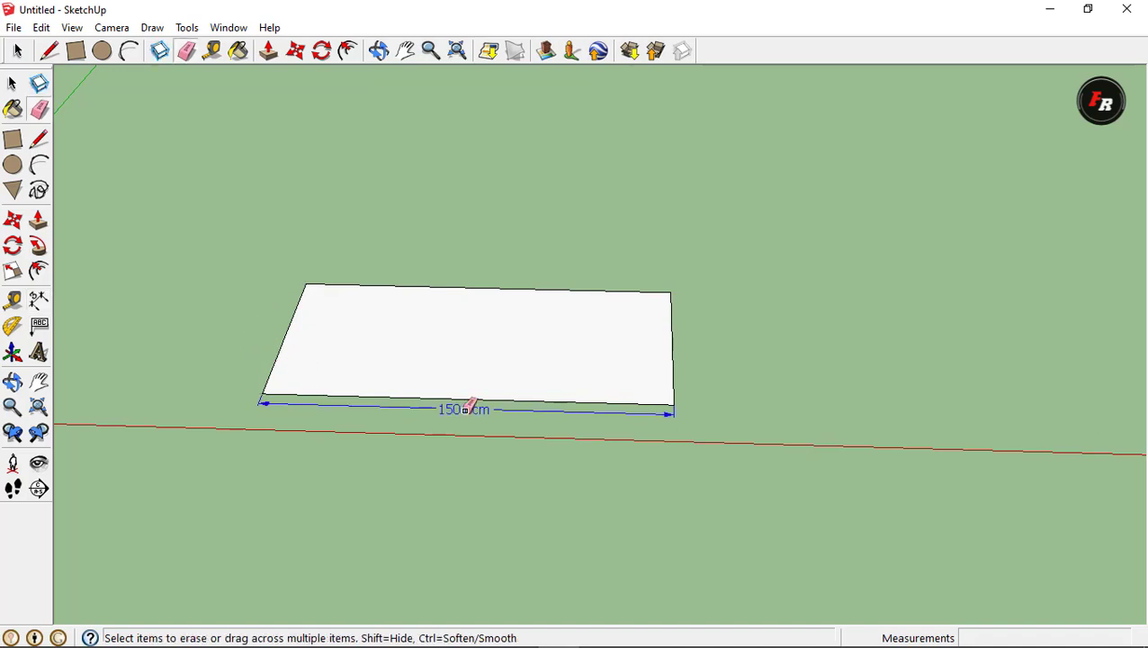
Push/Pull the rectangle up 150 cm, then raise the top another 50 cm
{"action": "left_click", "coordinate": [268, 50]}
{"action": "left_click_drag", "start_coordinate": [417, 375], "coordinate": [428, 334]}
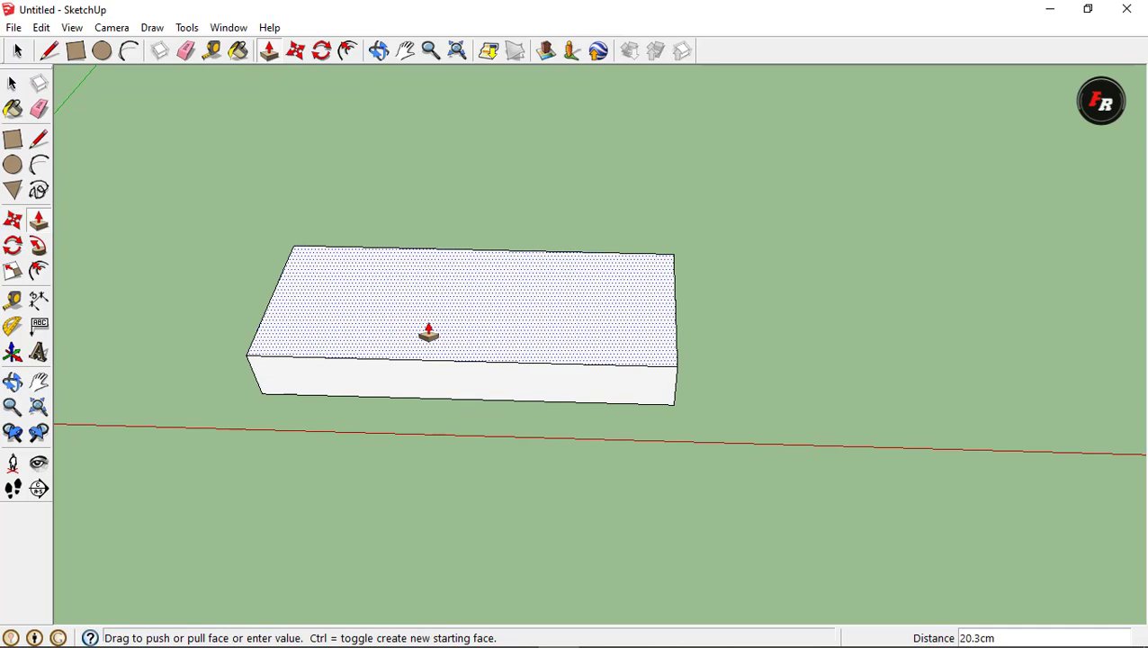
{"action": "key", "text": "Return"}
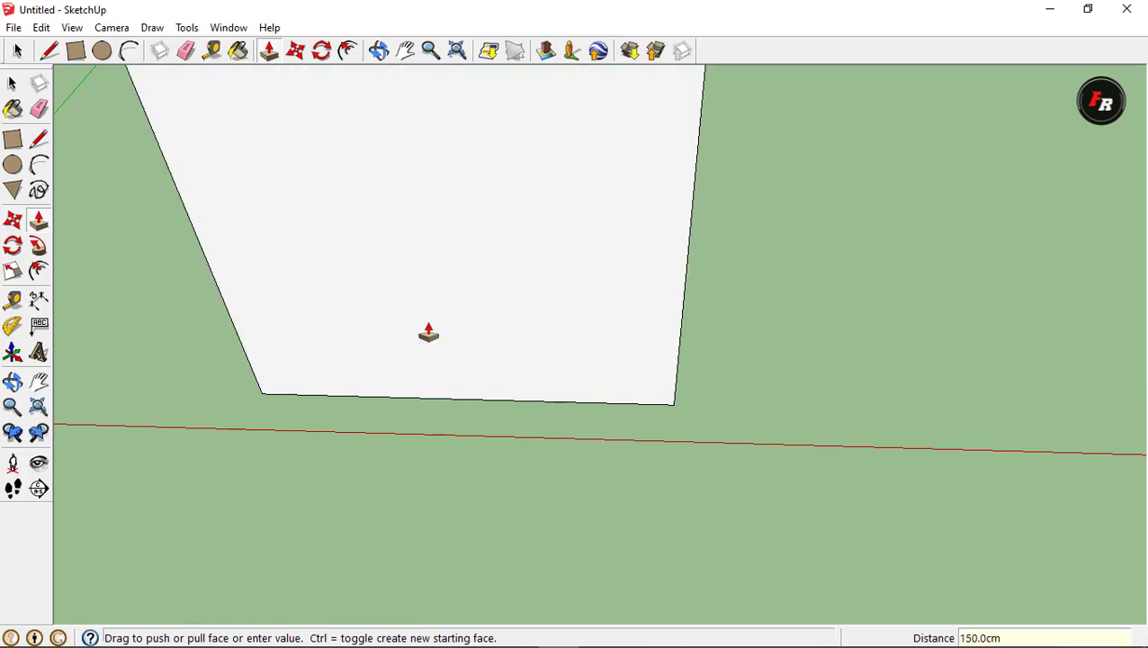
{"action": "scroll", "coordinate": [433, 338], "scroll_direction": "down", "scroll_amount": 3}
{"action": "mouse_move", "coordinate": [437, 329]}
{"action": "middle_mouse_down"}
{"action": "mouse_move", "coordinate": [468, 164]}
{"action": "mouse_move", "coordinate": [464, 323]}
{"action": "middle_mouse_up"}
{"action": "left_click_drag", "start_coordinate": [462, 190], "coordinate": [455, 173]}
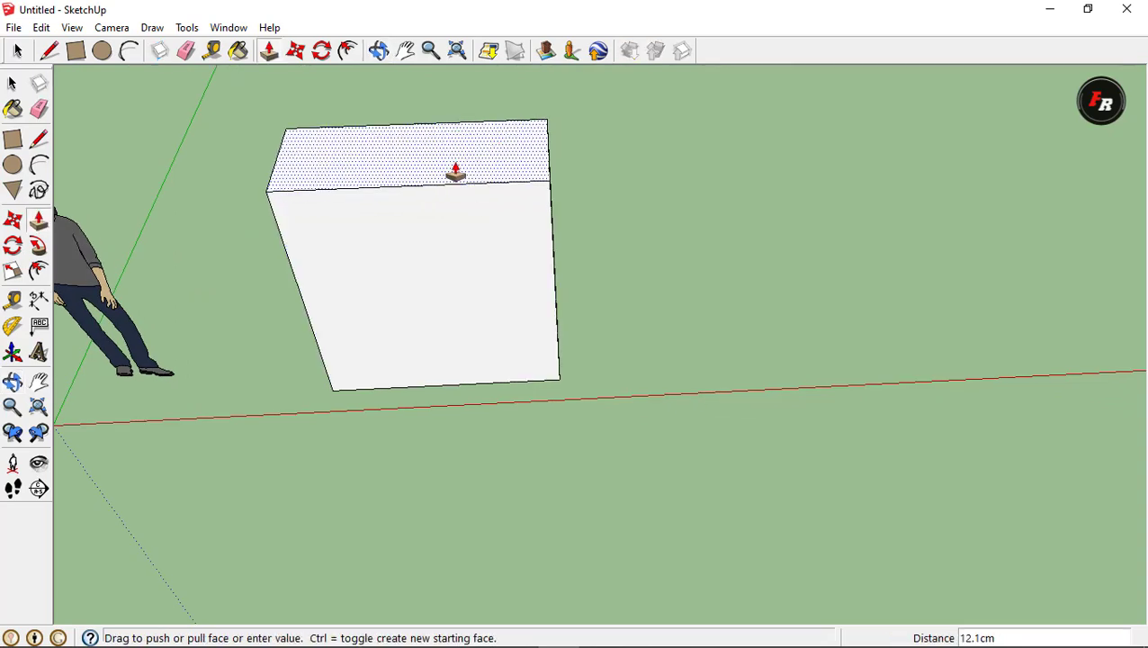
{"action": "key", "text": "Return"}
{"action": "middle_click_drag", "start_coordinate": [456, 174], "coordinate": [378, 270]}
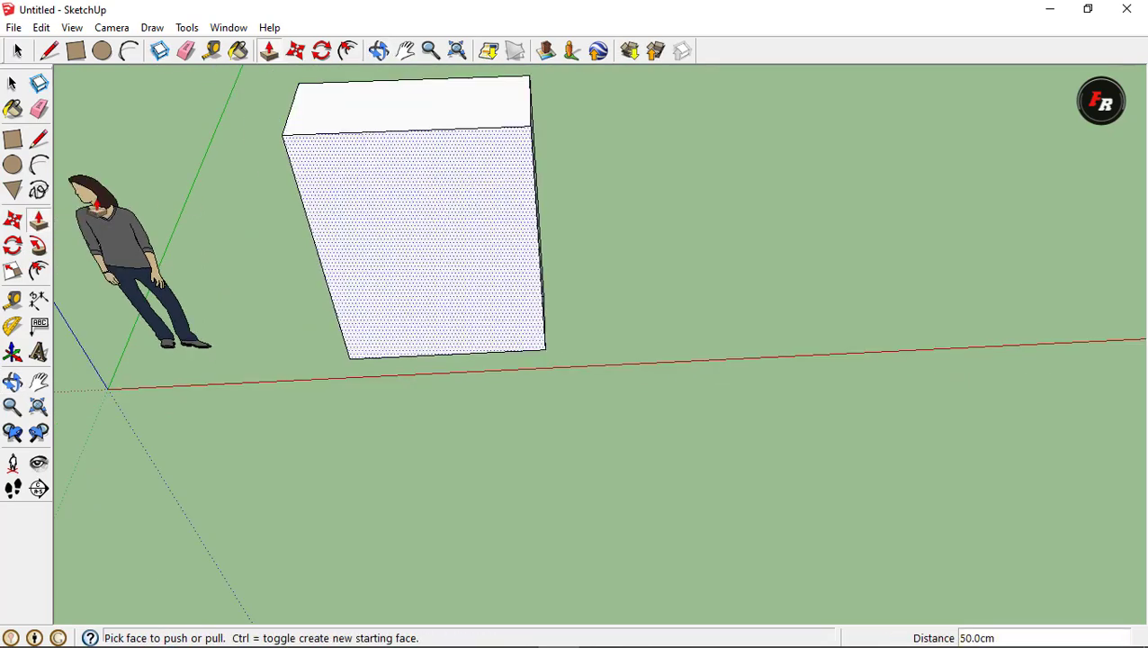
{"action": "middle_click_drag", "start_coordinate": [420, 167], "coordinate": [504, 180]}
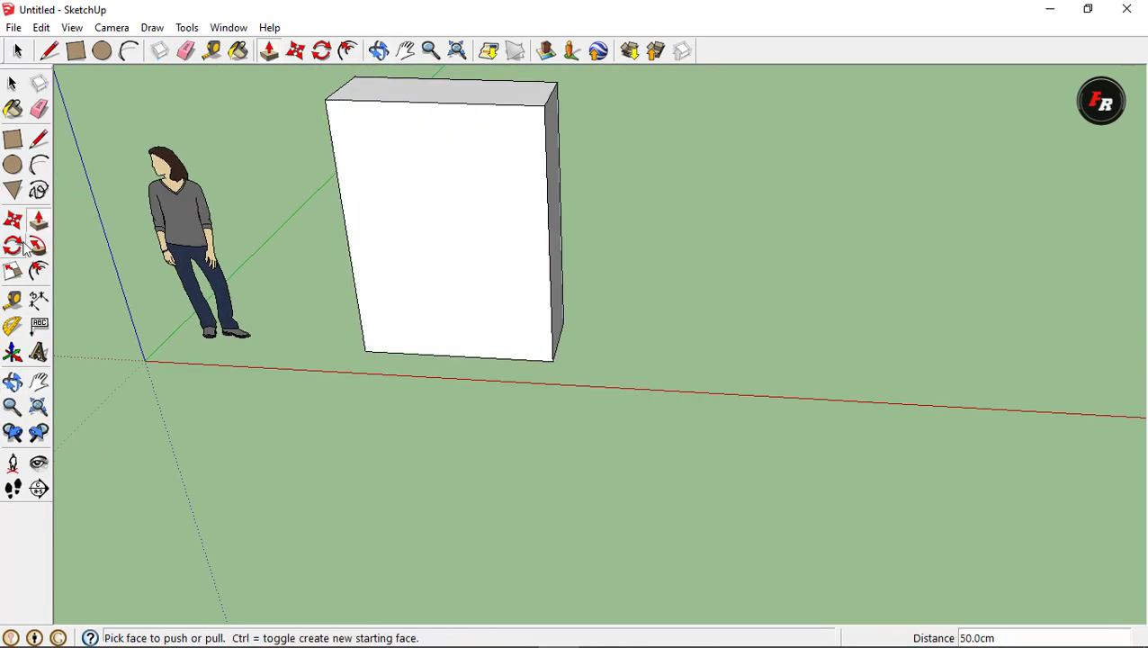
Dimension the box's vertical edge to confirm 200.0cm, then erase that dimension
{"action": "left_click", "coordinate": [39, 300]}
{"action": "left_click", "coordinate": [552, 262]}
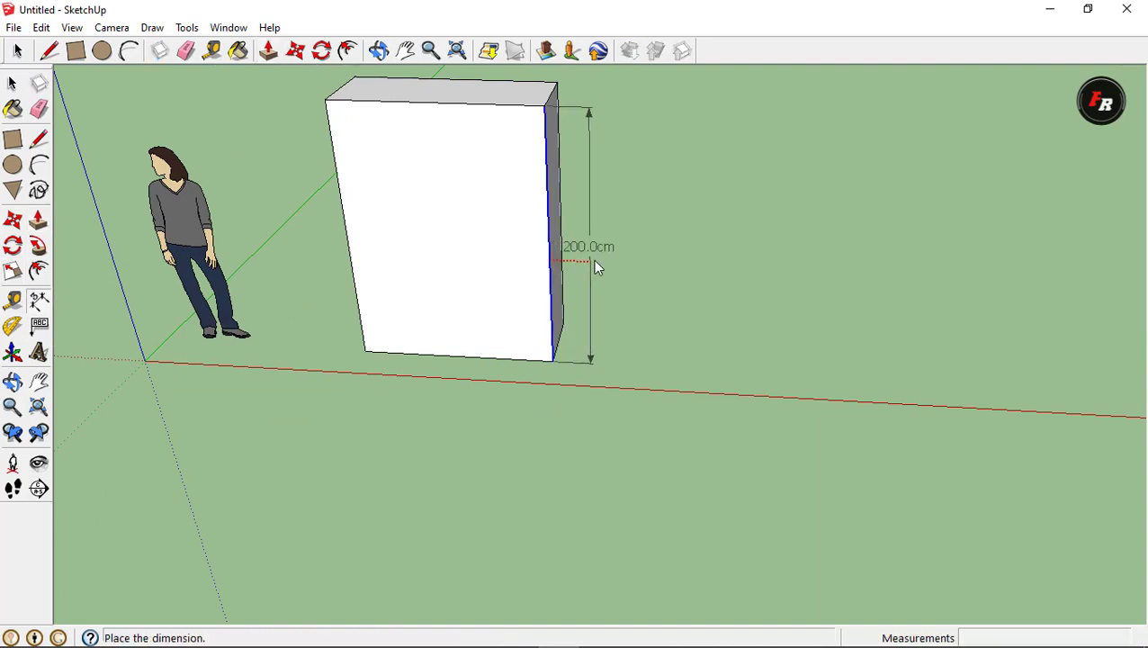
{"action": "left_click", "coordinate": [608, 261]}
{"action": "key", "text": "e"}
{"action": "left_click", "coordinate": [606, 260]}
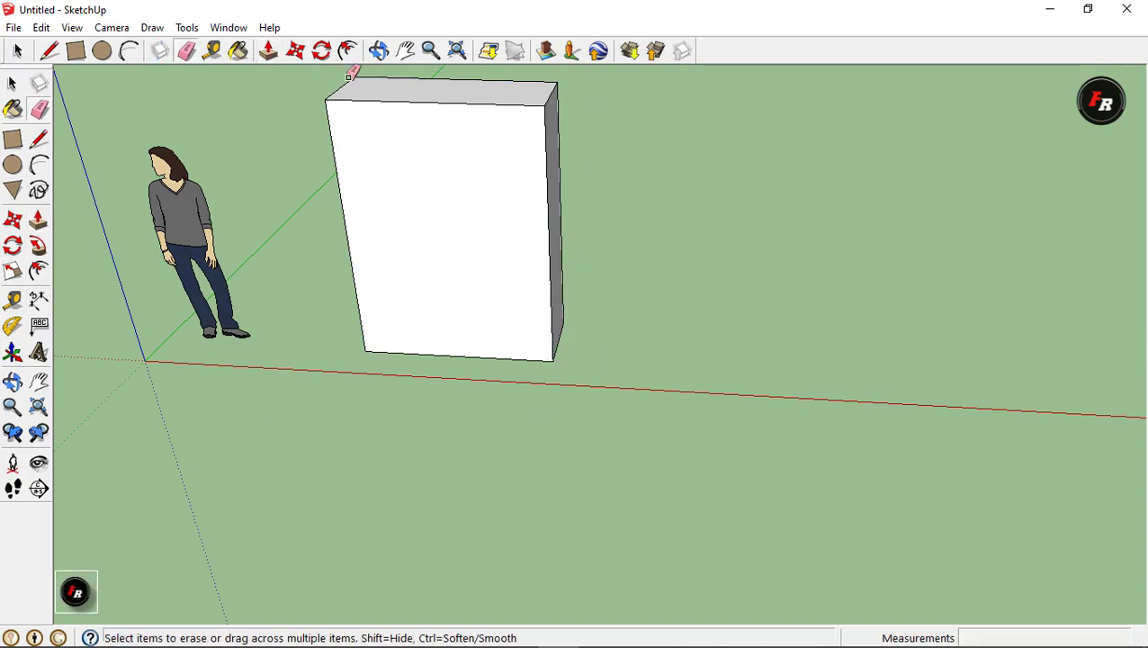
Pan and orbit to bring the box's front face squarely into view
{"action": "key", "text": "h"}
{"action": "left_click_drag", "start_coordinate": [435, 180], "coordinate": [429, 307]}
{"action": "key", "text": "o"}
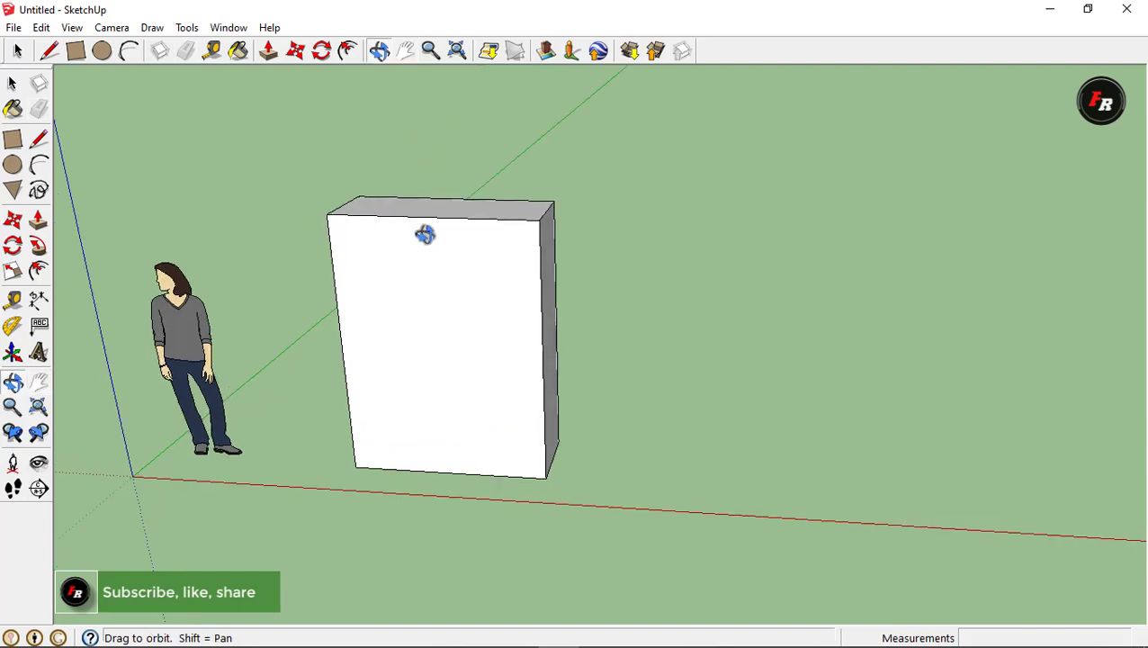
{"action": "mouse_move", "coordinate": [425, 233]}
{"action": "left_mouse_down"}
{"action": "mouse_move", "coordinate": [315, 313]}
{"action": "mouse_move", "coordinate": [623, 343]}
{"action": "mouse_move", "coordinate": [441, 394]}
{"action": "mouse_move", "coordinate": [517, 326]}
{"action": "left_mouse_up"}
{"action": "key", "text": "h"}
{"action": "middle_click_drag", "start_coordinate": [517, 326], "coordinate": [497, 290]}
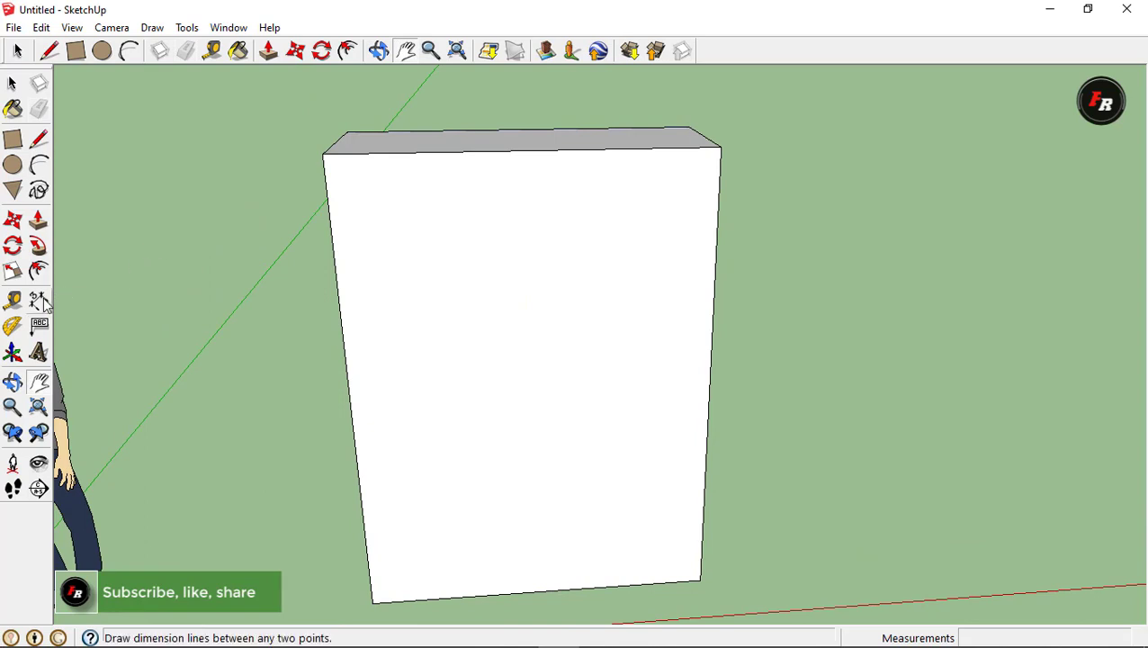
Place guide lines 30 cm in from the right edge and 30 cm below the top edge
{"action": "left_click", "coordinate": [13, 298]}
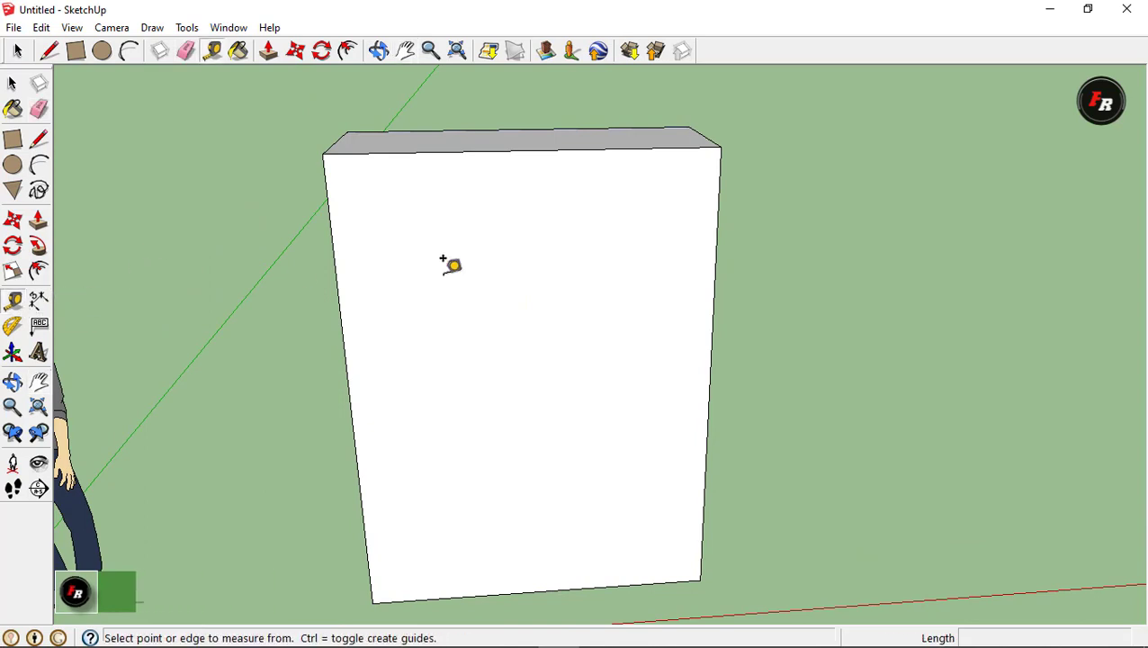
{"action": "left_click", "coordinate": [717, 248]}
{"action": "type", "text": "30"}
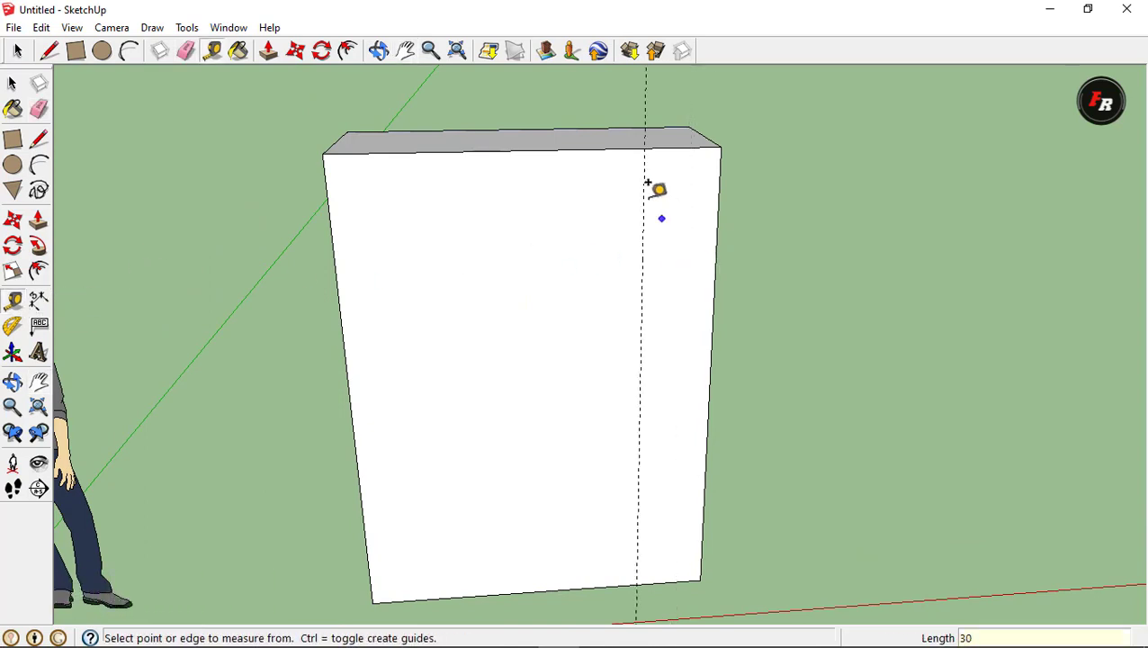
{"action": "left_click", "coordinate": [622, 149]}
{"action": "type", "text": "0"}
{"action": "key", "text": "Return"}
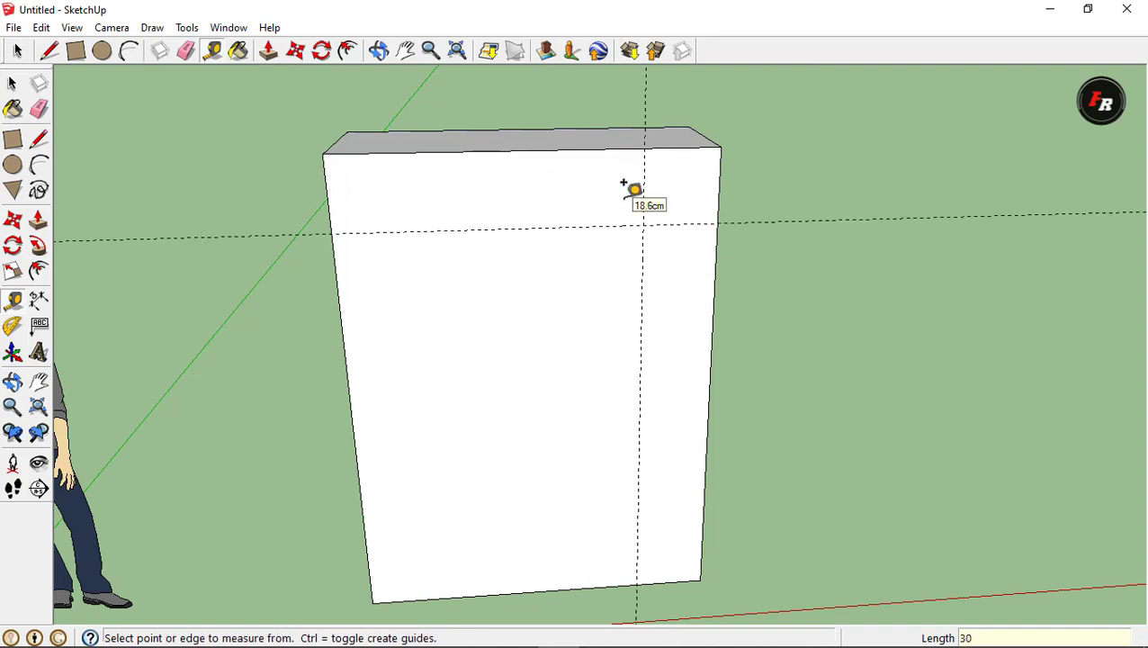
Draw a 2-point arc between the guide points rounding the top-right corner, then erase the guides
{"action": "left_click", "coordinate": [127, 53]}
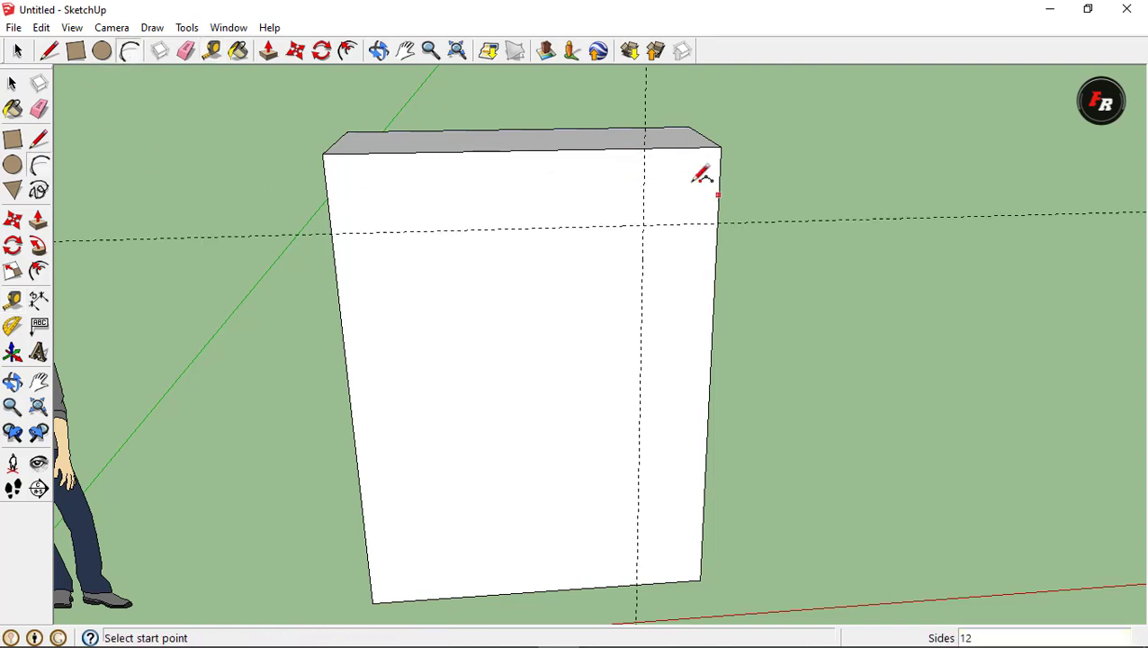
{"action": "left_click", "coordinate": [644, 148]}
{"action": "left_click", "coordinate": [718, 221]}
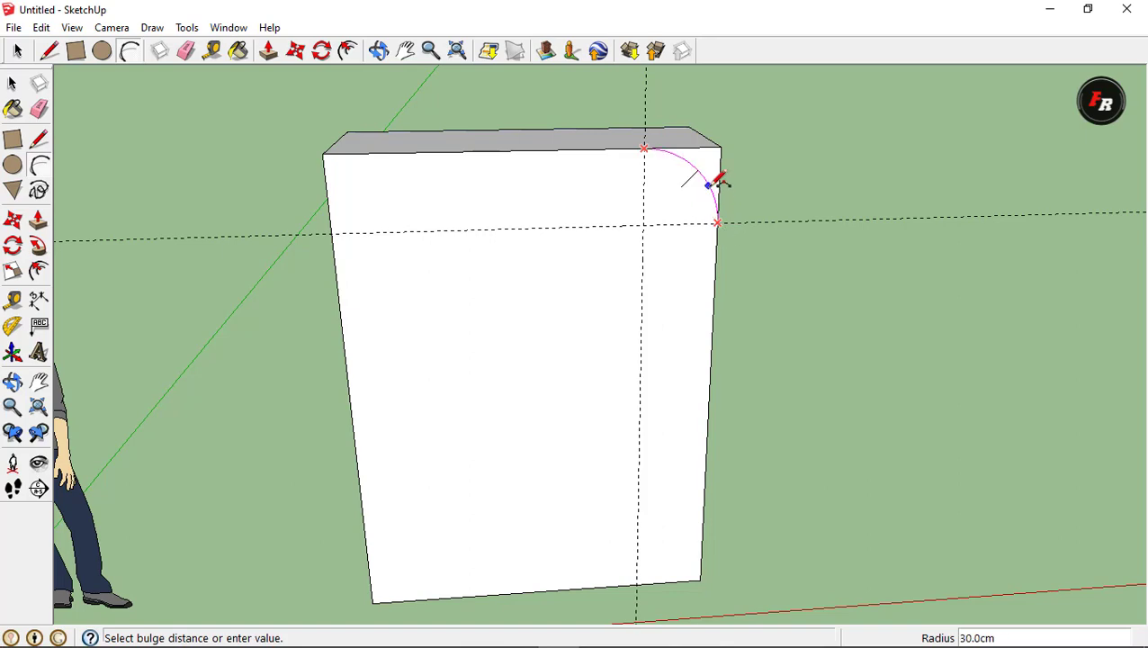
{"action": "left_click", "coordinate": [717, 180]}
{"action": "middle_click_drag", "start_coordinate": [848, 223], "coordinate": [746, 254]}
{"action": "key", "text": "e"}
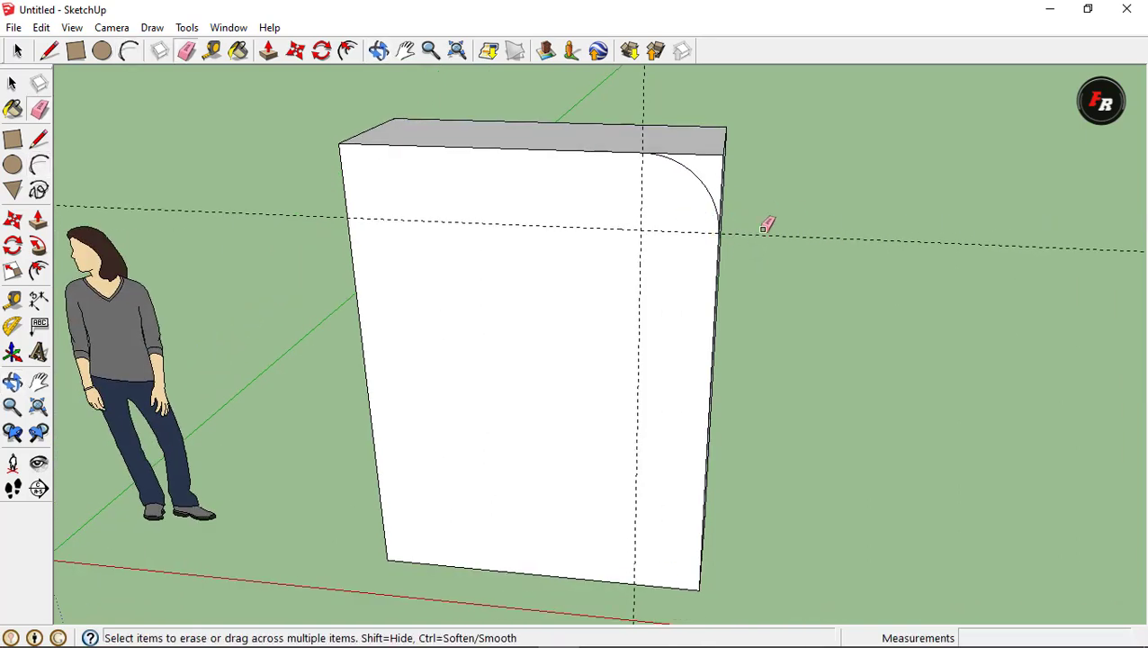
{"action": "left_click", "coordinate": [759, 234]}
{"action": "mouse_move", "coordinate": [691, 154]}
{"action": "middle_mouse_down"}
{"action": "mouse_move", "coordinate": [725, 194]}
{"action": "mouse_move", "coordinate": [656, 159]}
{"action": "middle_mouse_up"}
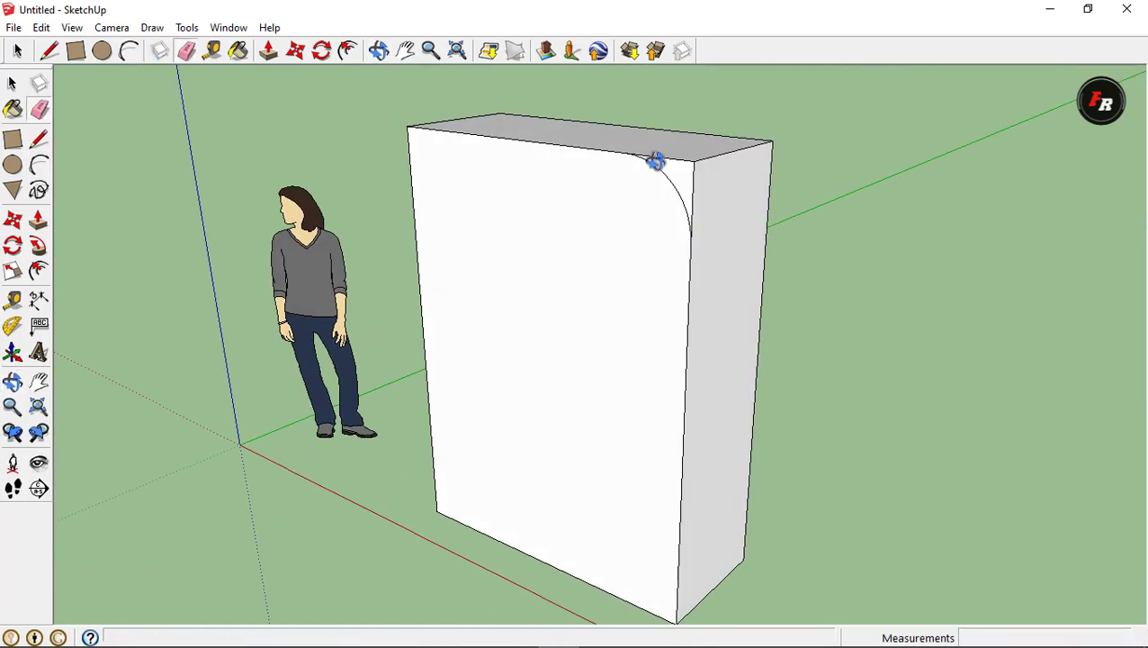
Push/Pull the corner wedge back 60 cm through the box's full depth
{"action": "left_click", "coordinate": [268, 50]}
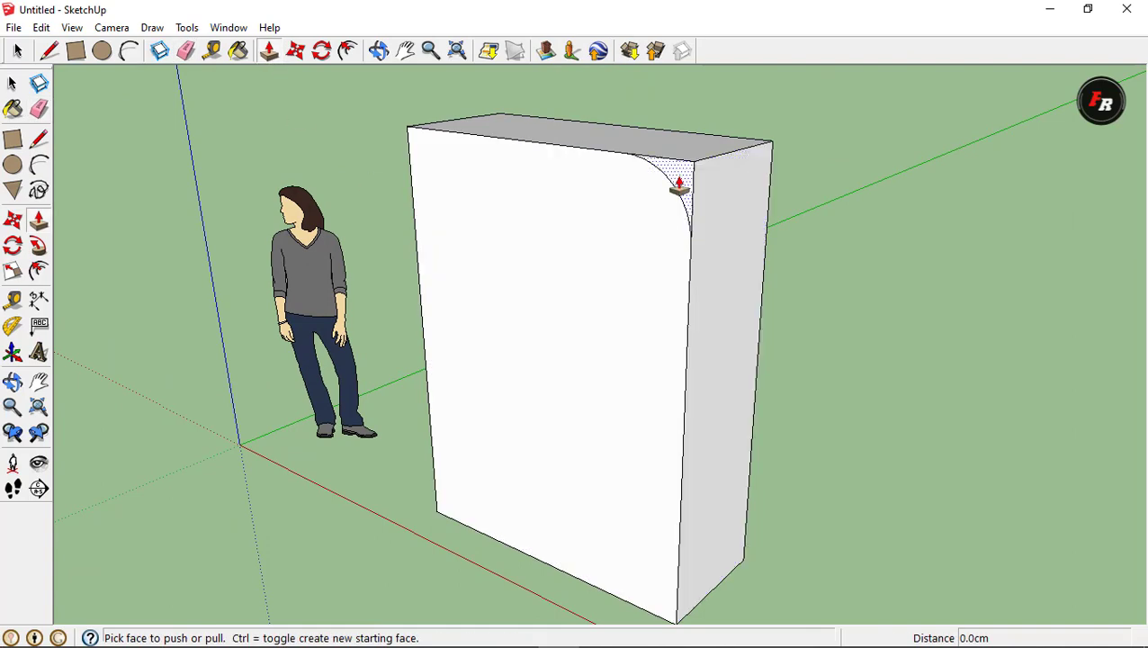
{"action": "left_click_drag", "start_coordinate": [679, 185], "coordinate": [767, 169]}
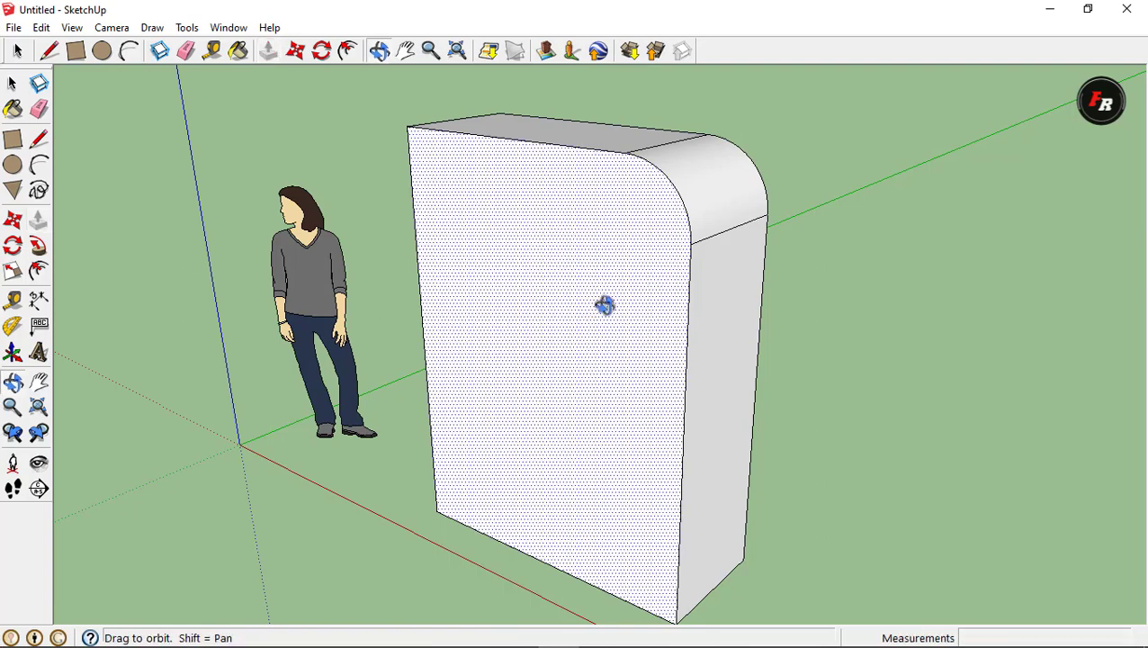
{"action": "middle_click_drag", "start_coordinate": [605, 302], "coordinate": [717, 288]}
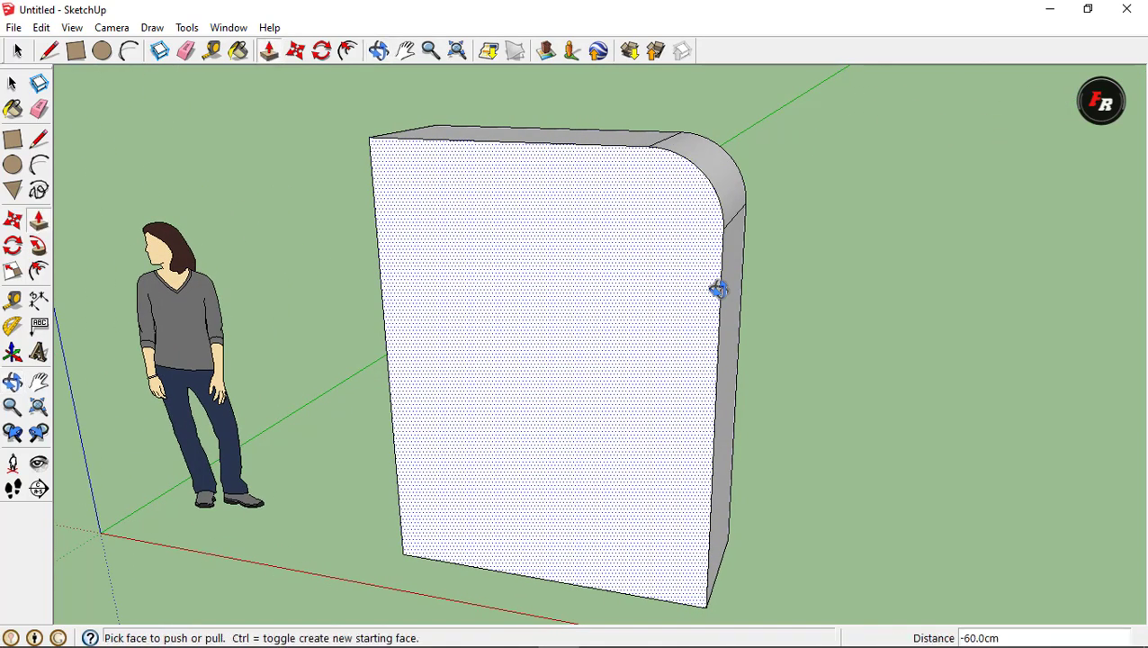
{"action": "scroll", "coordinate": [715, 294], "scroll_direction": "down", "scroll_amount": 1}
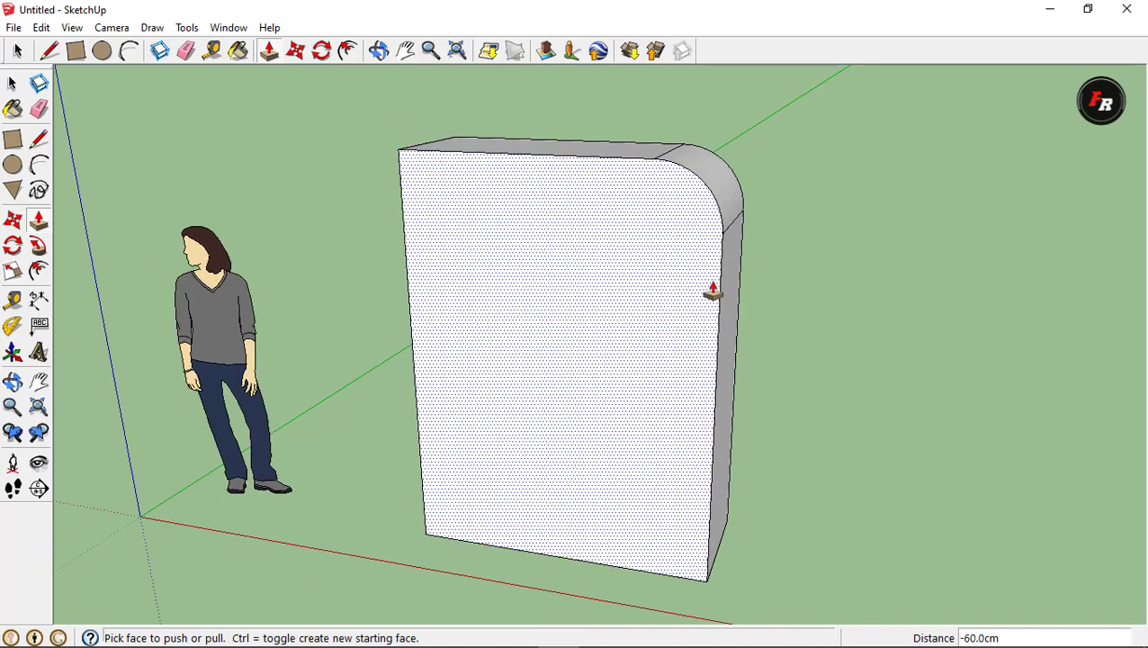
{"action": "scroll", "coordinate": [712, 291], "scroll_direction": "up", "scroll_amount": 1}
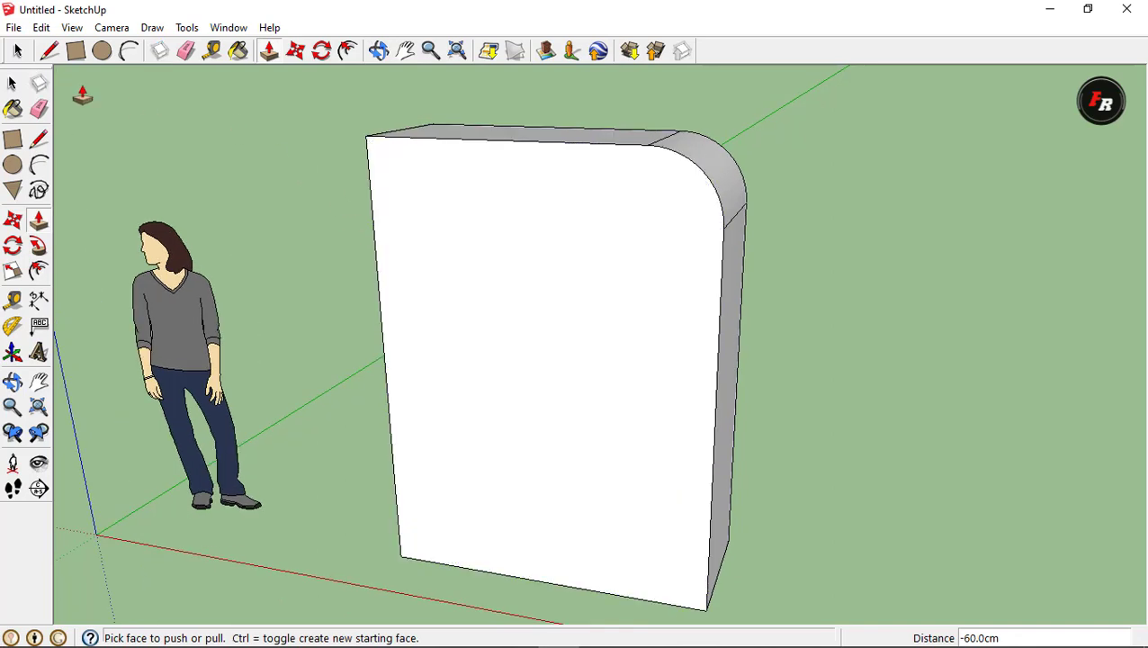
Draw a horizontal line across the front face and a vertical 30 cm divider above it
{"action": "left_click", "coordinate": [49, 51]}
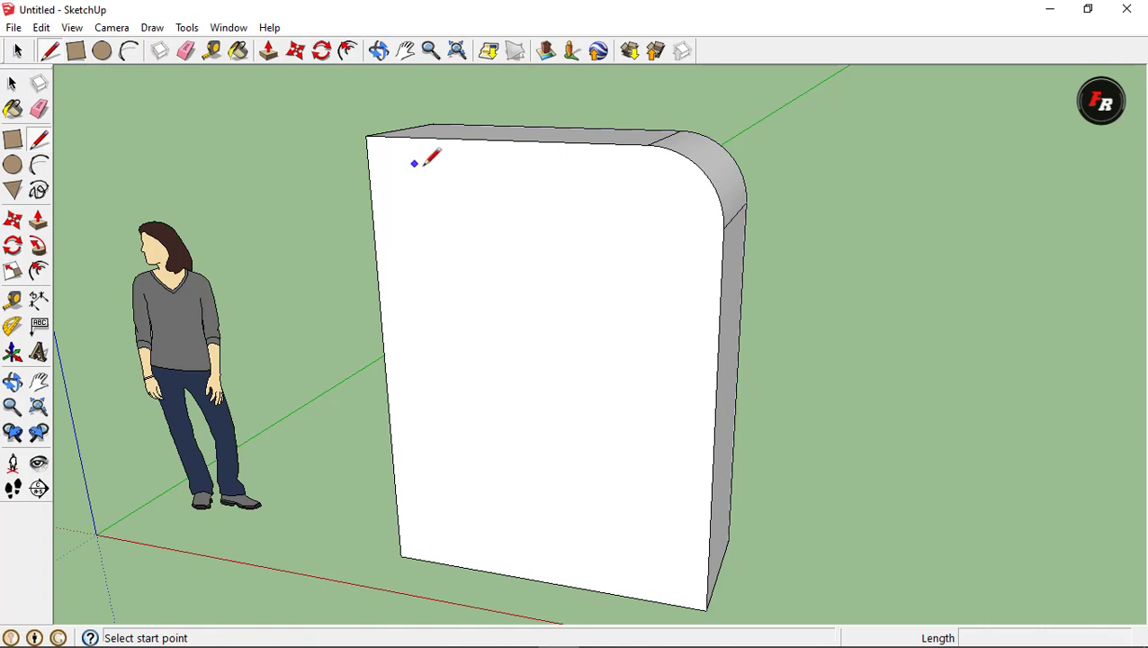
{"action": "left_click", "coordinate": [725, 228]}
{"action": "left_click", "coordinate": [373, 211]}
{"action": "middle_click_drag", "start_coordinate": [441, 250], "coordinate": [559, 234]}
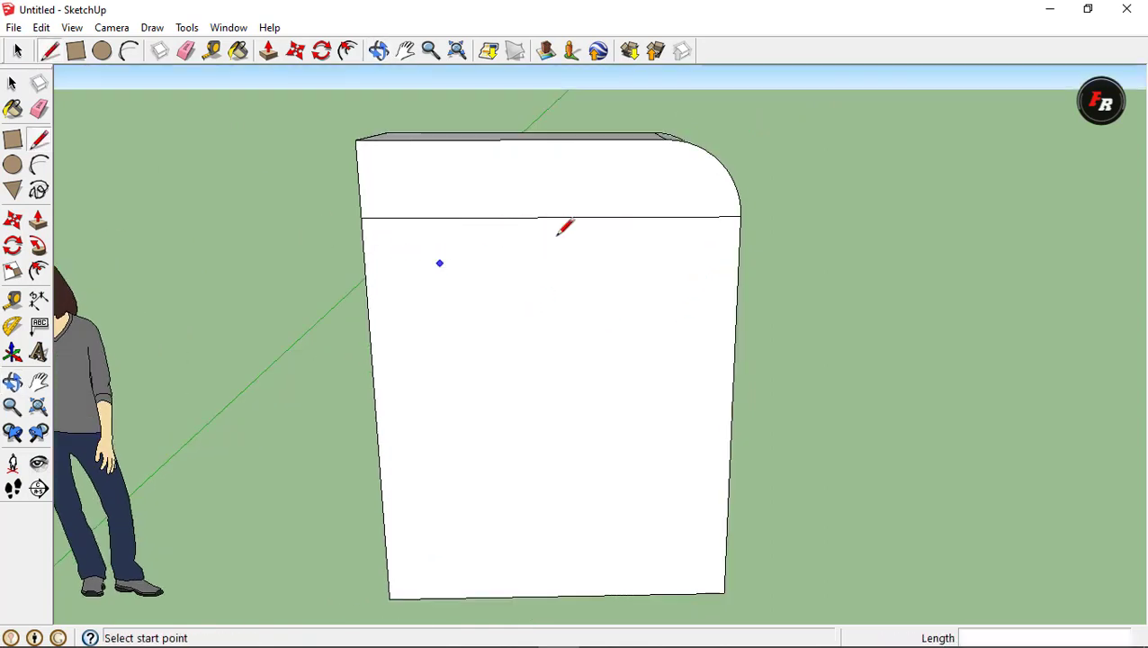
{"action": "scroll", "coordinate": [542, 221], "scroll_direction": "down", "scroll_amount": 2}
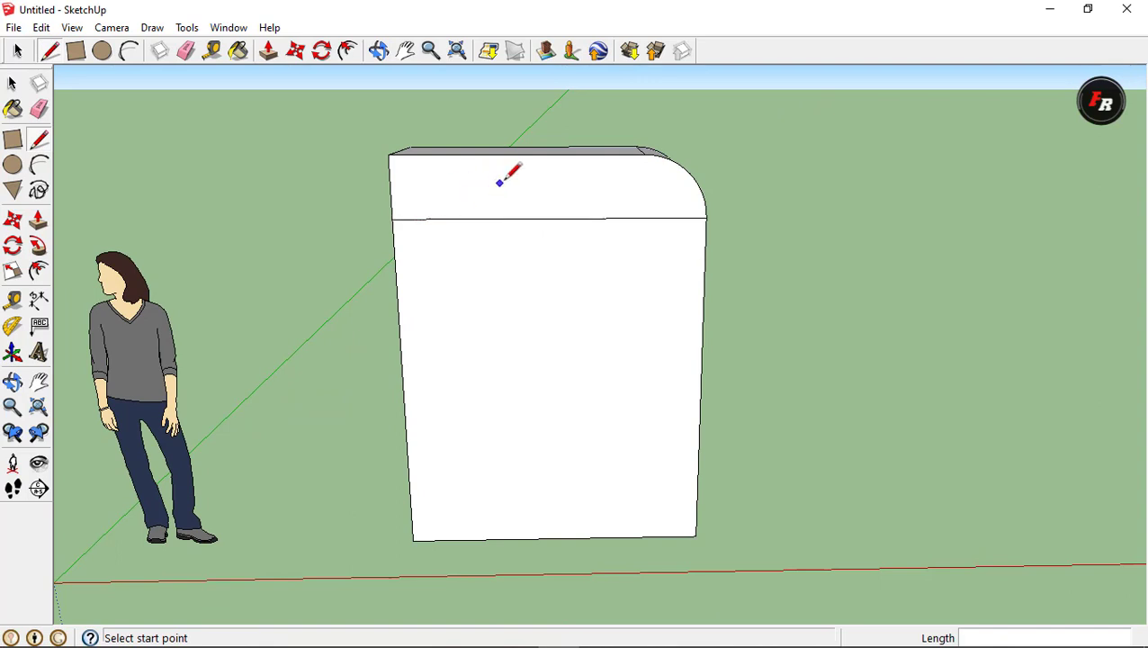
{"action": "left_click", "coordinate": [549, 217]}
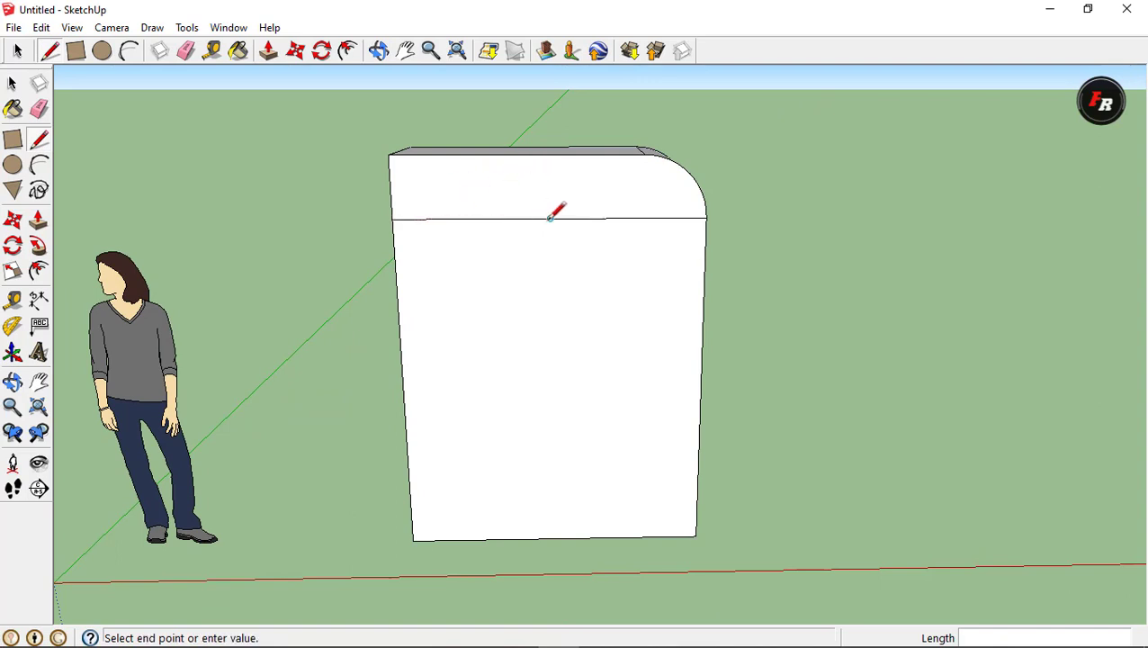
{"action": "left_click", "coordinate": [550, 155]}
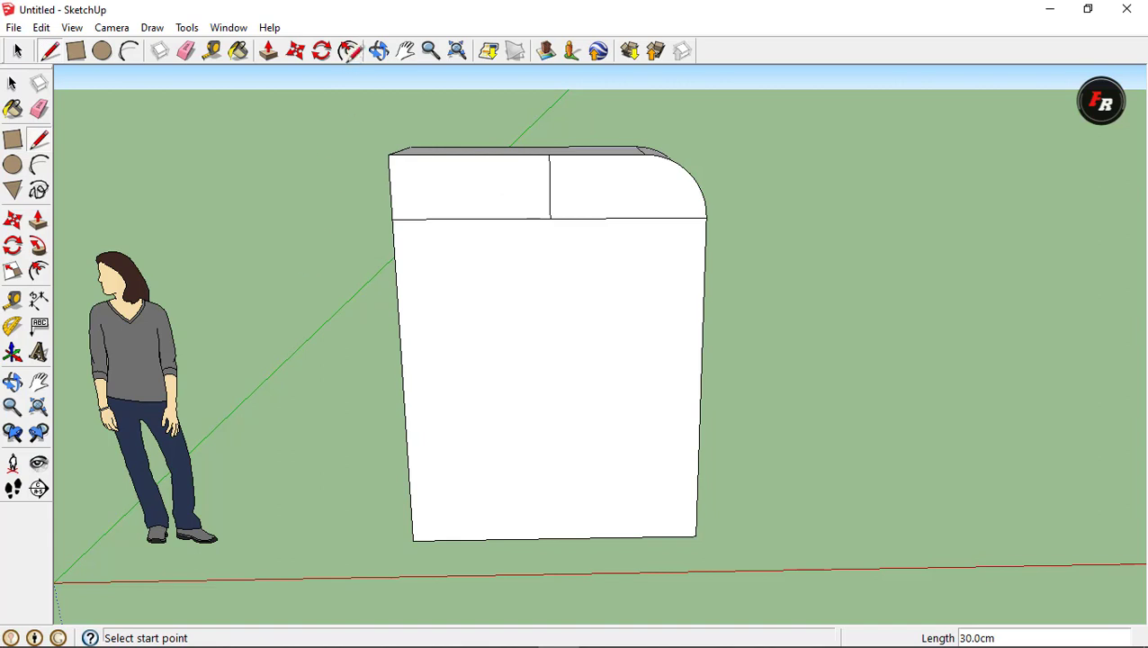
Offset the right and left top panels inward by 3 cm
{"action": "key", "text": "f"}
{"action": "scroll", "coordinate": [728, 141], "scroll_direction": "up", "scroll_amount": 2}
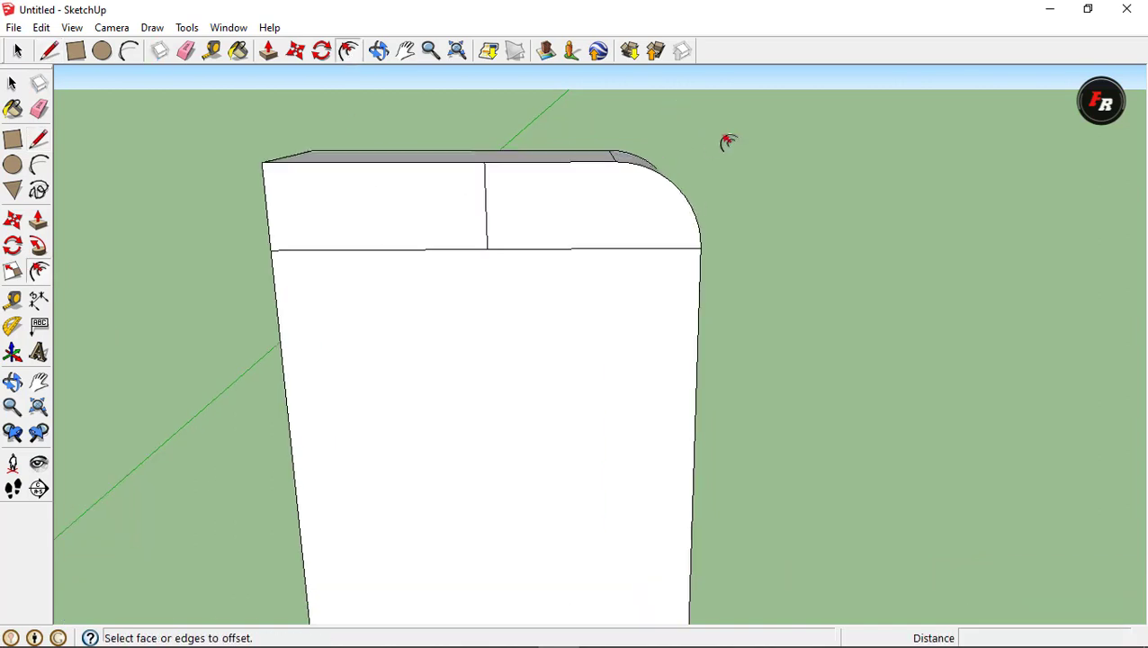
{"action": "scroll", "coordinate": [738, 148], "scroll_direction": "up", "scroll_amount": 2}
{"action": "scroll", "coordinate": [743, 154], "scroll_direction": "up", "scroll_amount": 2}
{"action": "left_click", "coordinate": [627, 245]}
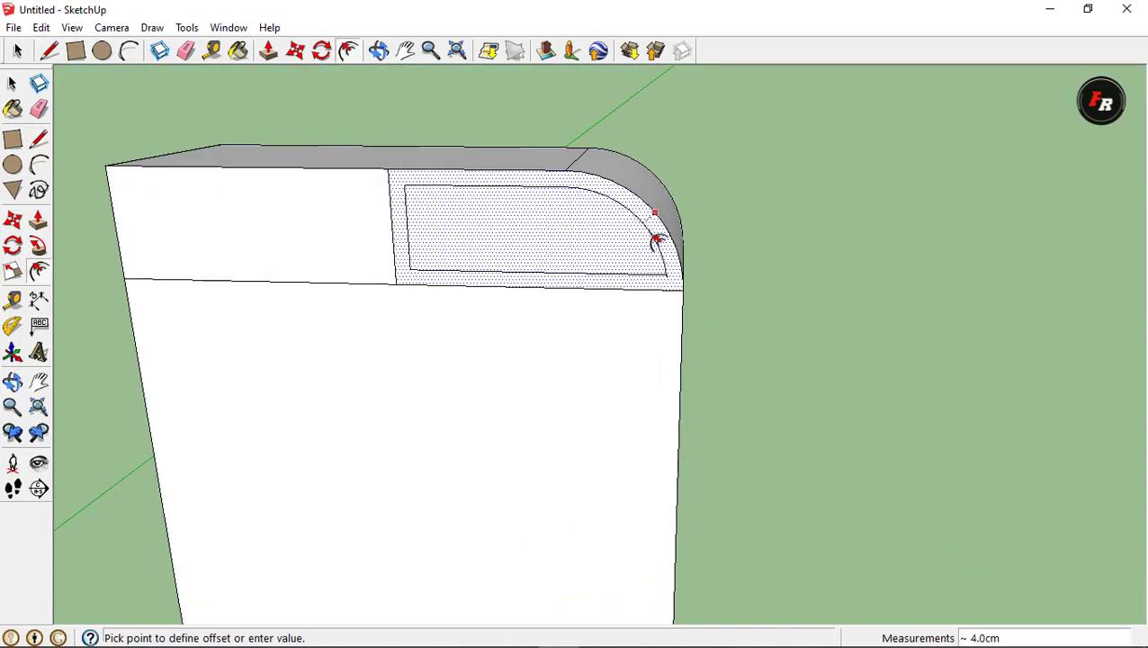
{"action": "type", "text": "3"}
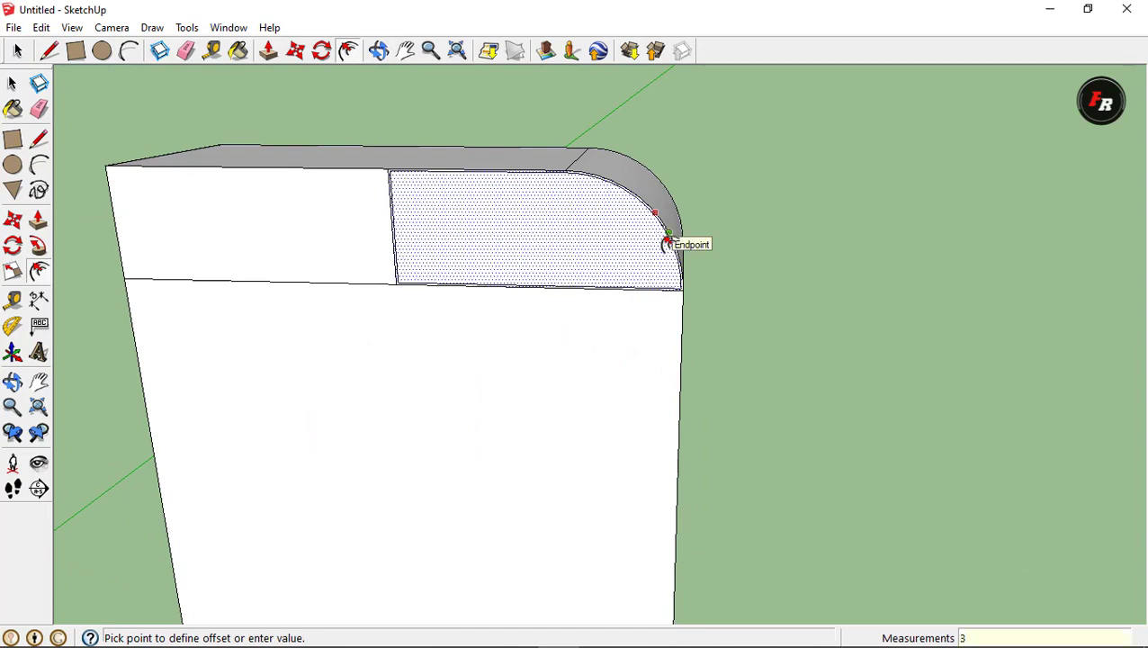
{"action": "key", "text": "Return"}
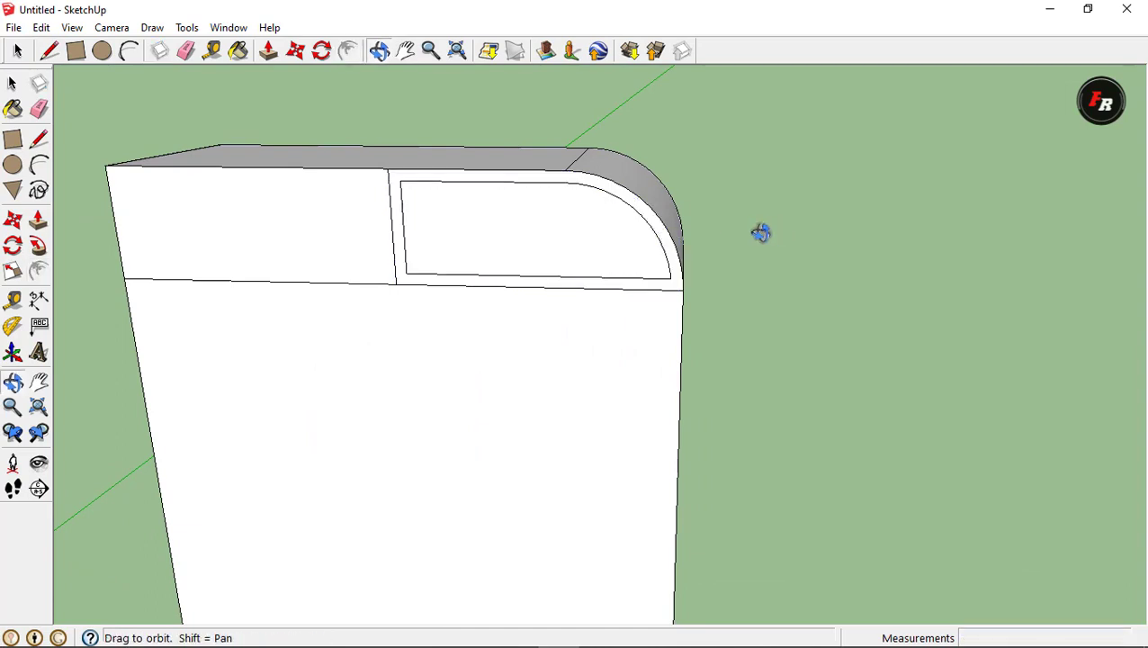
{"action": "middle_click_drag", "start_coordinate": [758, 233], "coordinate": [735, 240]}
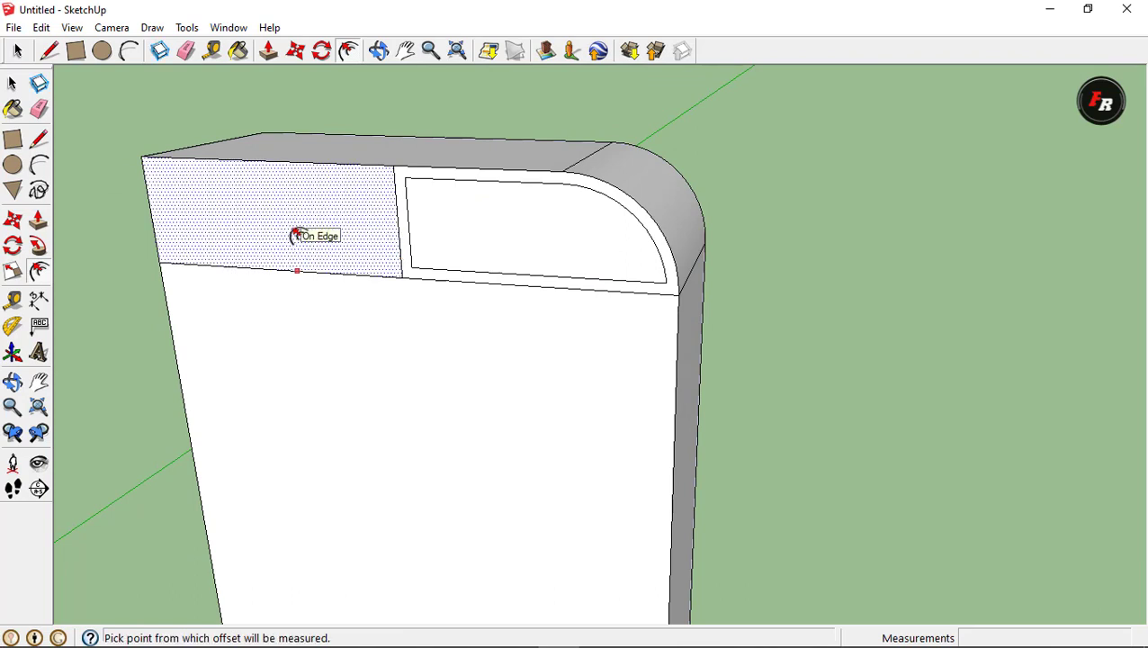
{"action": "double_click", "coordinate": [376, 217]}
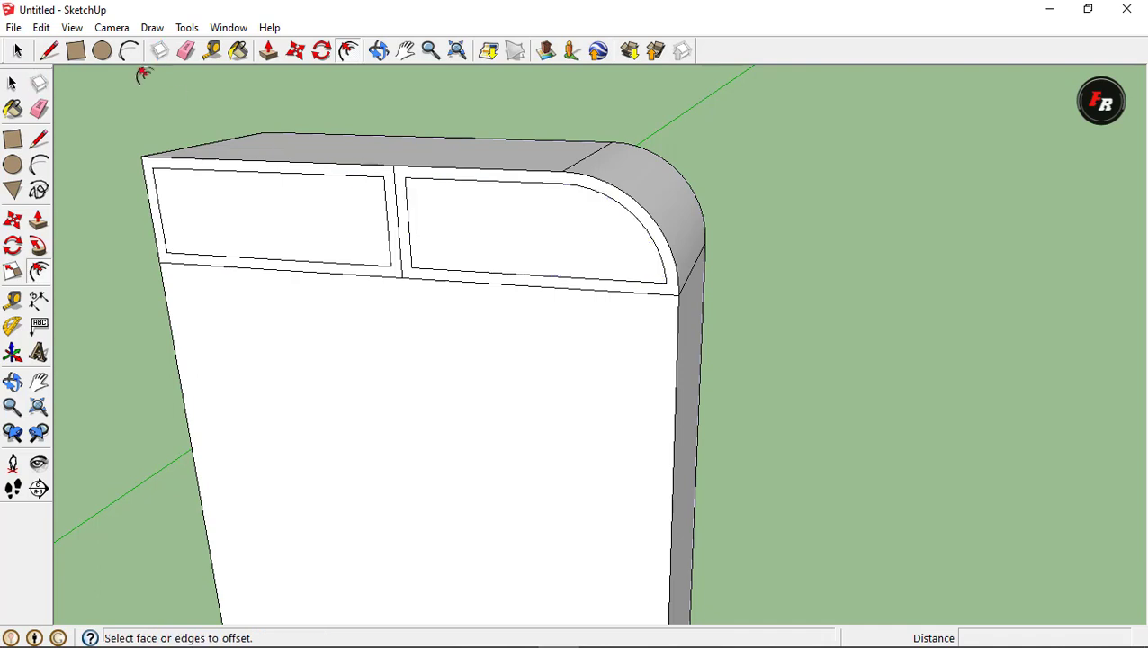
Draw short closing lines at the divider, erase stray divider edges, and undo the last erasures
{"action": "left_click", "coordinate": [49, 52]}
{"action": "left_click", "coordinate": [393, 168]}
{"action": "left_click", "coordinate": [402, 179]}
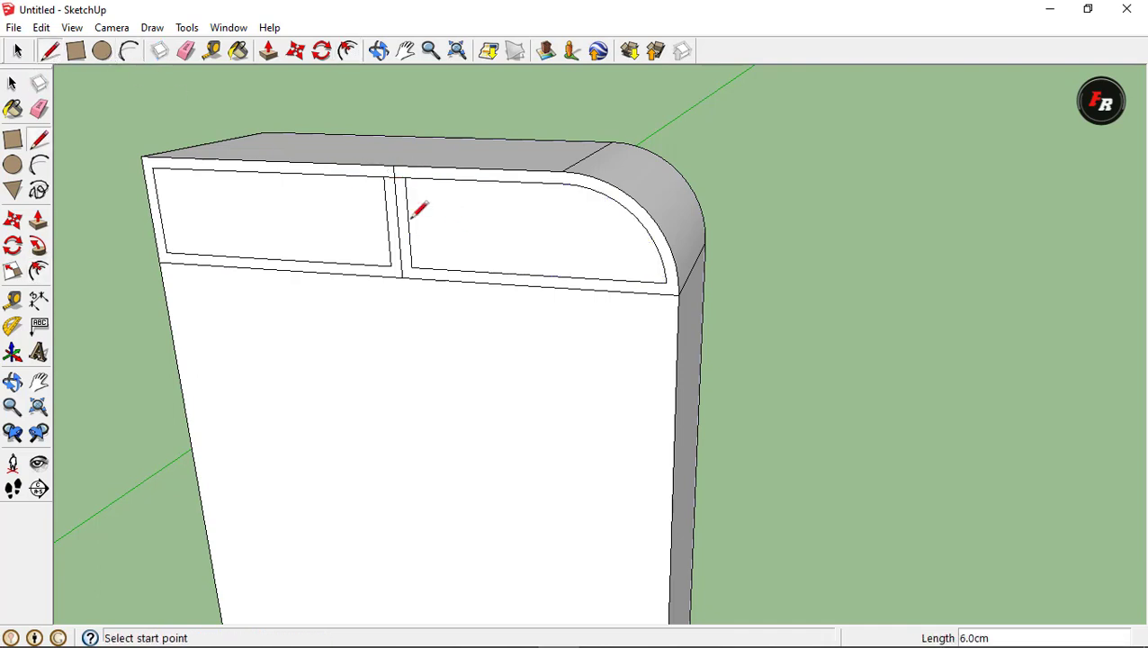
{"action": "left_click", "coordinate": [392, 264]}
{"action": "left_click", "coordinate": [410, 269]}
{"action": "key", "text": "e"}
{"action": "left_click", "coordinate": [391, 234]}
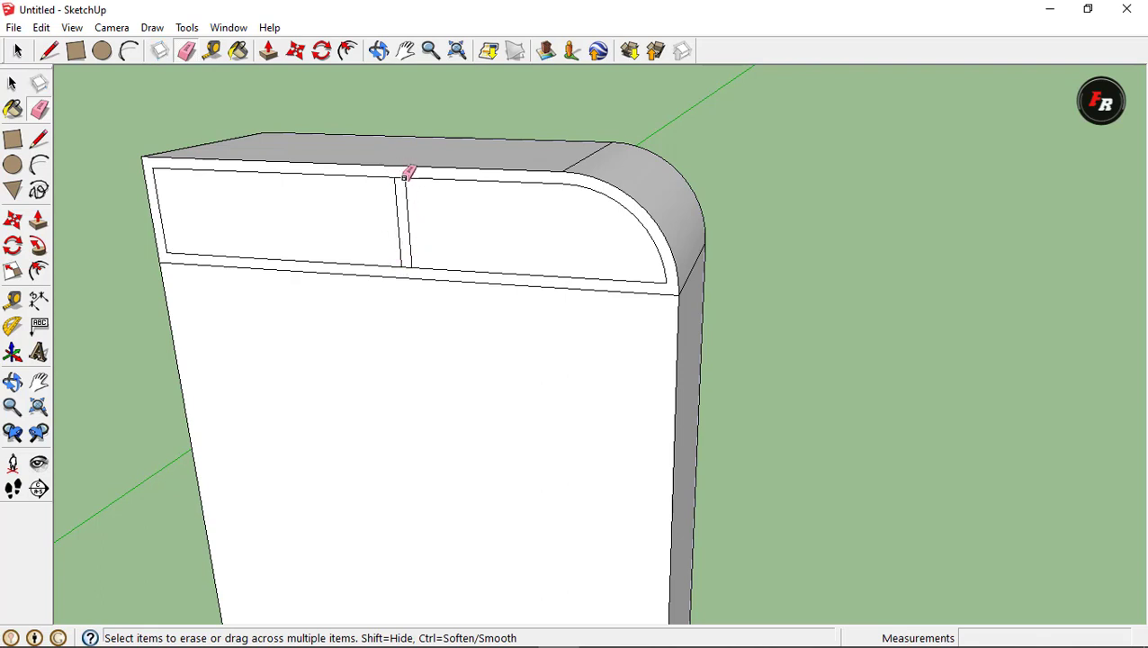
{"action": "left_click", "coordinate": [405, 263]}
{"action": "key", "text": "ctrl+z"}
{"action": "middle_click_drag", "start_coordinate": [774, 216], "coordinate": [708, 203]}
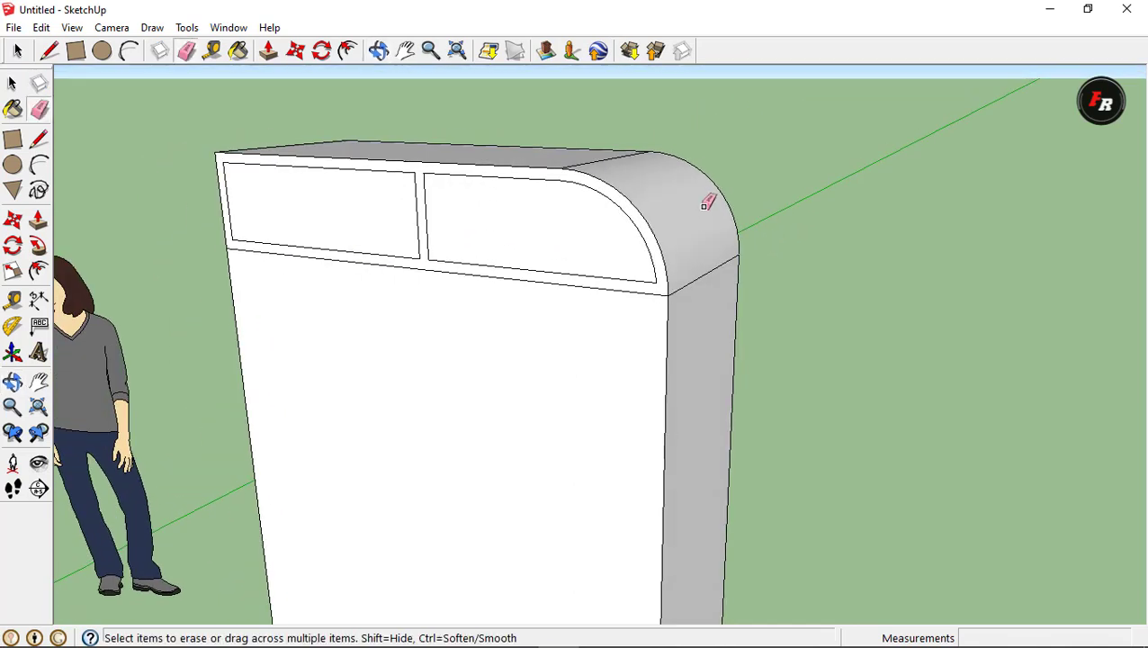
Push the right inset top panel back 60 cm into the cabinet
{"action": "left_click", "coordinate": [268, 50]}
{"action": "left_click", "coordinate": [551, 250]}
{"action": "scroll", "coordinate": [706, 211], "scroll_direction": "up", "scroll_amount": 1}
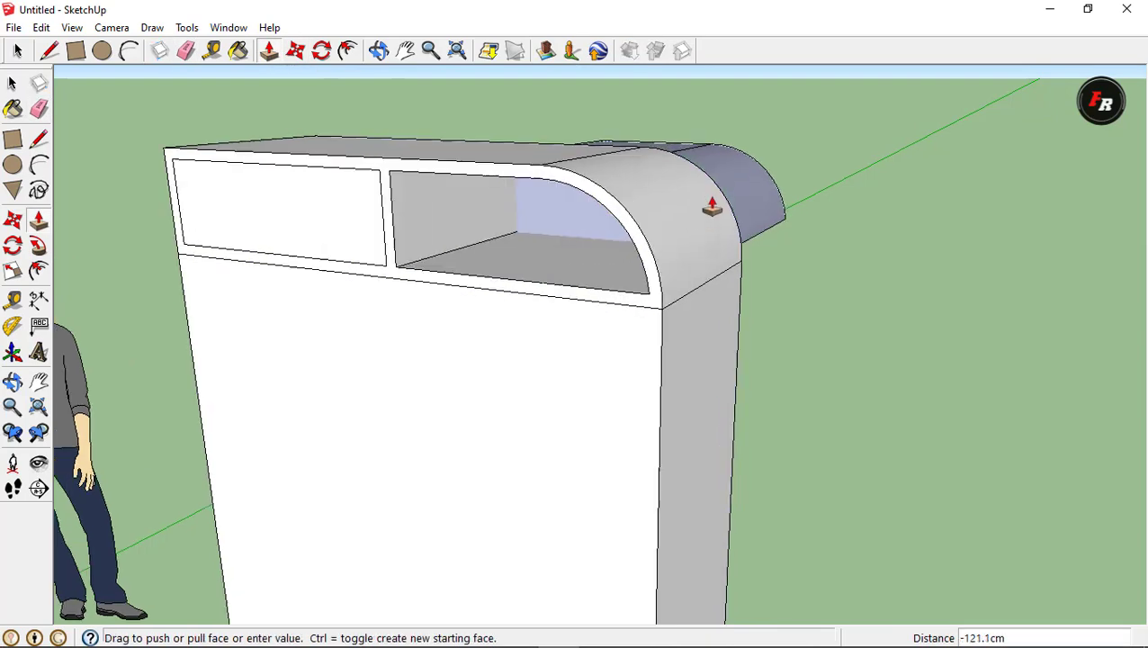
{"action": "scroll", "coordinate": [709, 199], "scroll_direction": "up", "scroll_amount": 4}
{"action": "scroll", "coordinate": [719, 189], "scroll_direction": "up", "scroll_amount": 2}
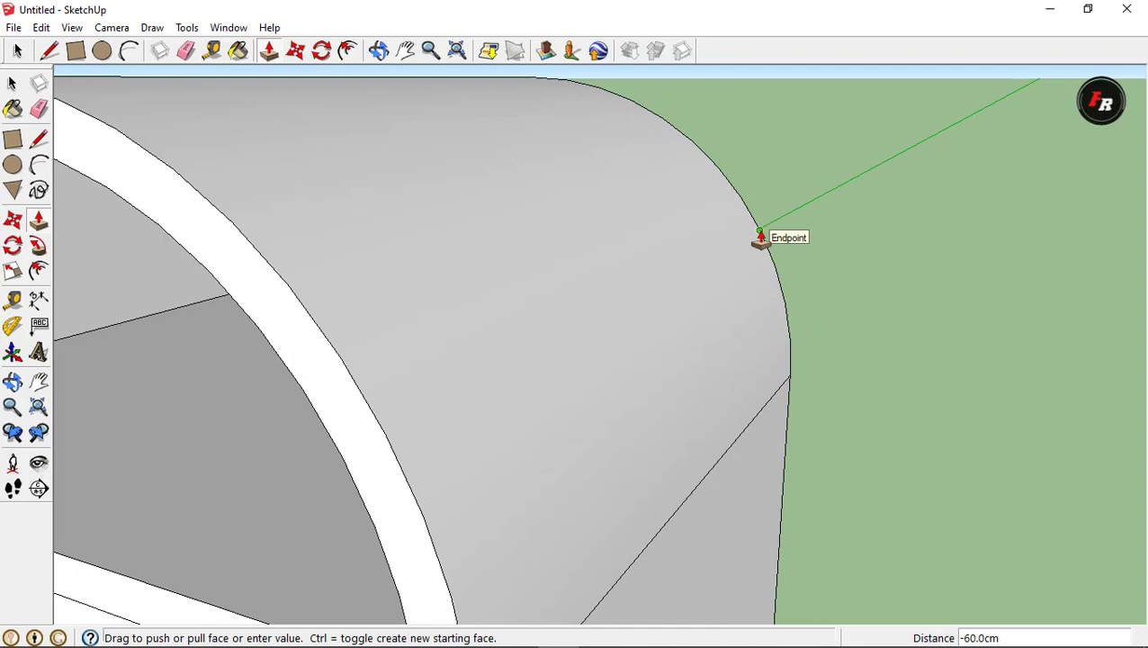
{"action": "left_click", "coordinate": [760, 239]}
{"action": "scroll", "coordinate": [313, 344], "scroll_direction": "down", "scroll_amount": 2}
{"action": "scroll", "coordinate": [270, 356], "scroll_direction": "down", "scroll_amount": 2}
{"action": "scroll", "coordinate": [180, 377], "scroll_direction": "down", "scroll_amount": 2}
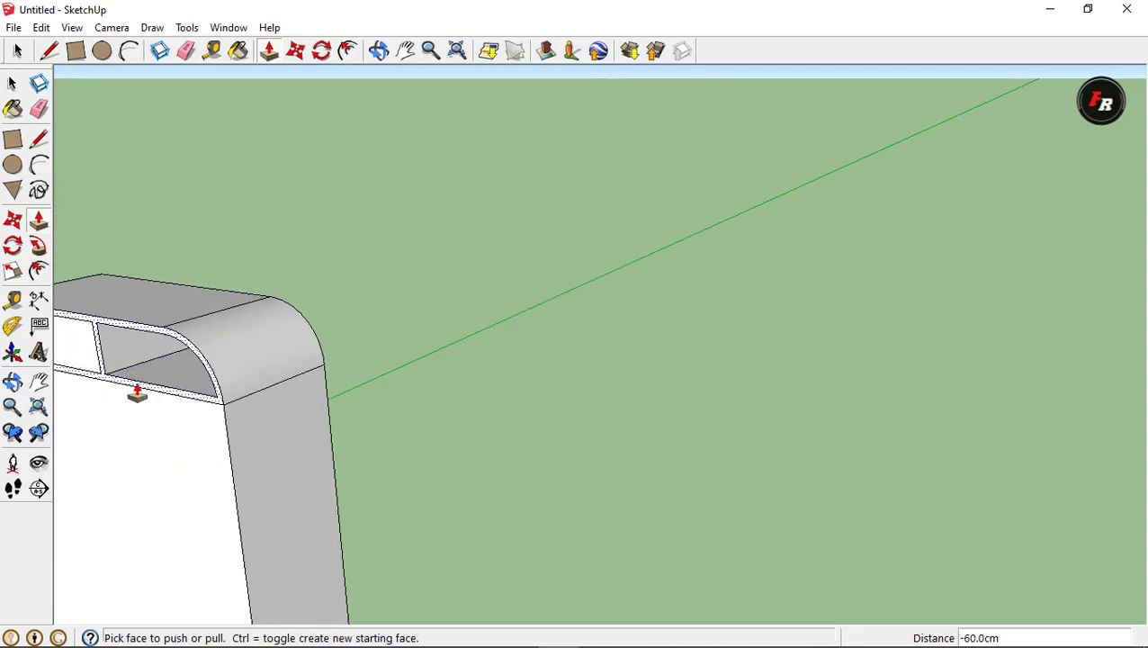
{"action": "left_click", "coordinate": [405, 50]}
{"action": "left_click_drag", "start_coordinate": [332, 337], "coordinate": [546, 292]}
{"action": "scroll", "coordinate": [349, 392], "scroll_direction": "up", "scroll_amount": 2}
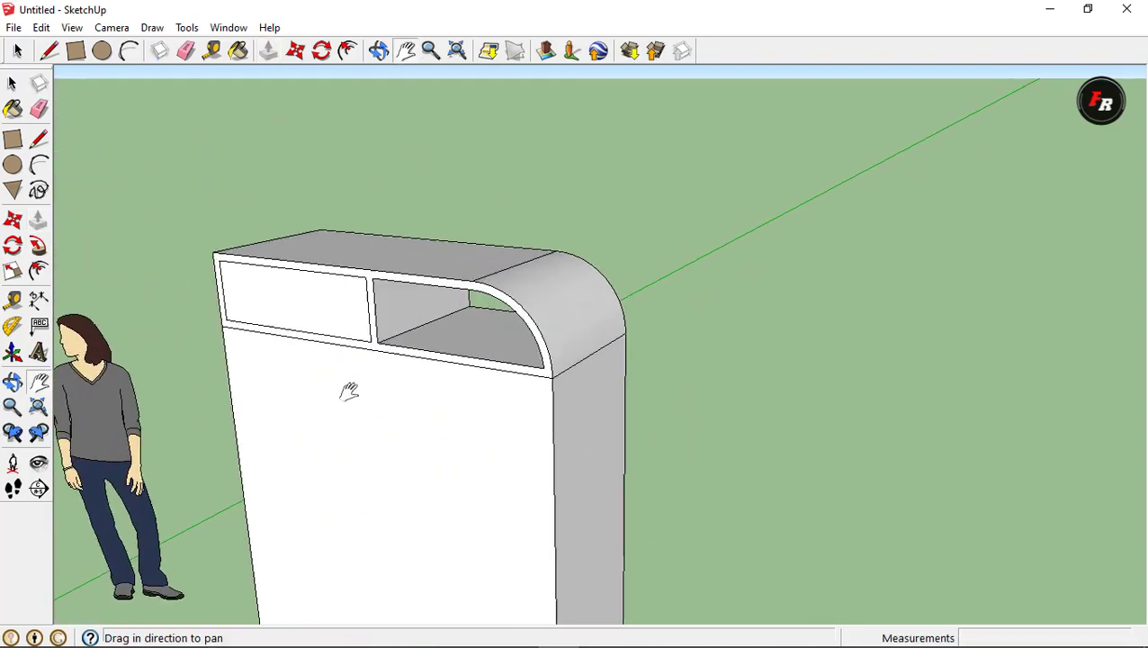
{"action": "mouse_move", "coordinate": [349, 391]}
{"action": "middle_mouse_down"}
{"action": "mouse_move", "coordinate": [484, 359]}
{"action": "mouse_move", "coordinate": [538, 318]}
{"action": "mouse_move", "coordinate": [402, 374]}
{"action": "middle_mouse_up"}
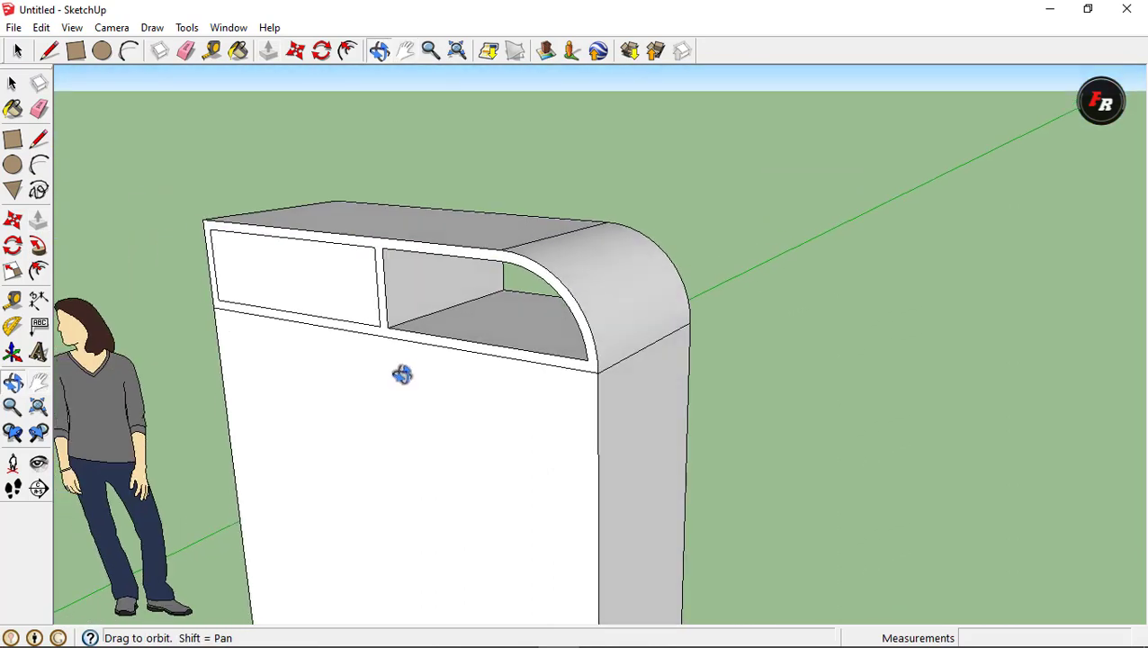
{"action": "mouse_move", "coordinate": [187, 327]}
{"action": "middle_mouse_down"}
{"action": "mouse_move", "coordinate": [469, 333]}
{"action": "mouse_move", "coordinate": [438, 304]}
{"action": "mouse_move", "coordinate": [523, 348]}
{"action": "mouse_move", "coordinate": [540, 415]}
{"action": "middle_mouse_up"}
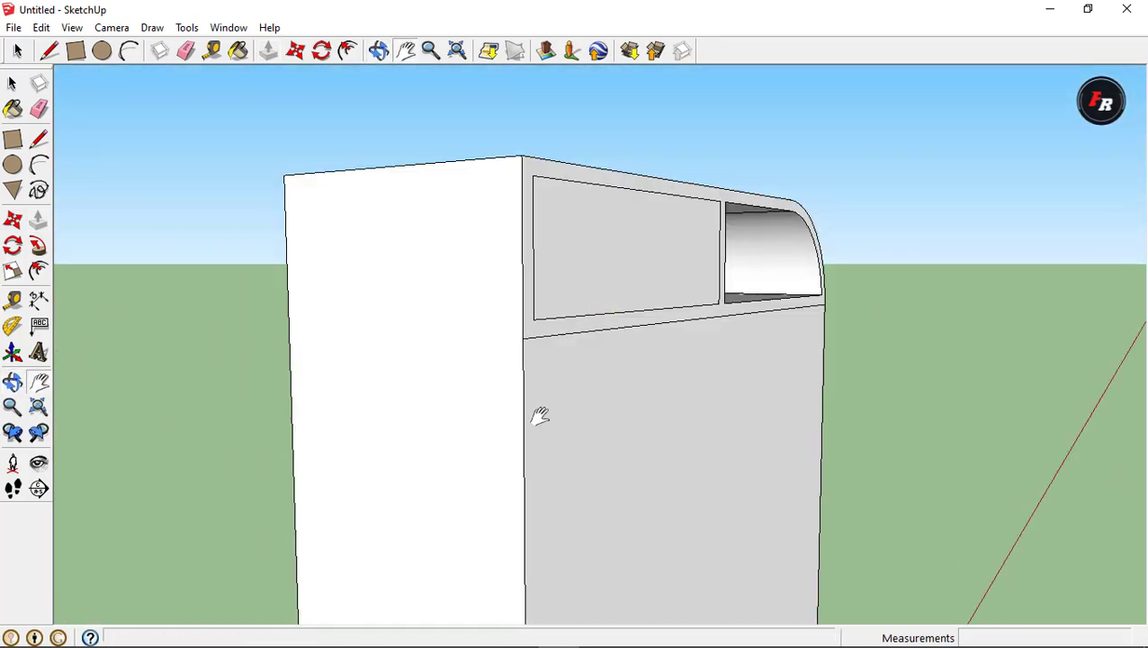
Push the left inset top panel back 60 cm, opening the second compartment
{"action": "left_click", "coordinate": [268, 50]}
{"action": "mouse_move", "coordinate": [589, 264]}
{"action": "left_mouse_down"}
{"action": "mouse_move", "coordinate": [448, 273]}
{"action": "mouse_move", "coordinate": [289, 250]}
{"action": "left_mouse_up"}
{"action": "scroll", "coordinate": [289, 252], "scroll_direction": "up", "scroll_amount": 2}
{"action": "scroll", "coordinate": [289, 250], "scroll_direction": "up", "scroll_amount": 2}
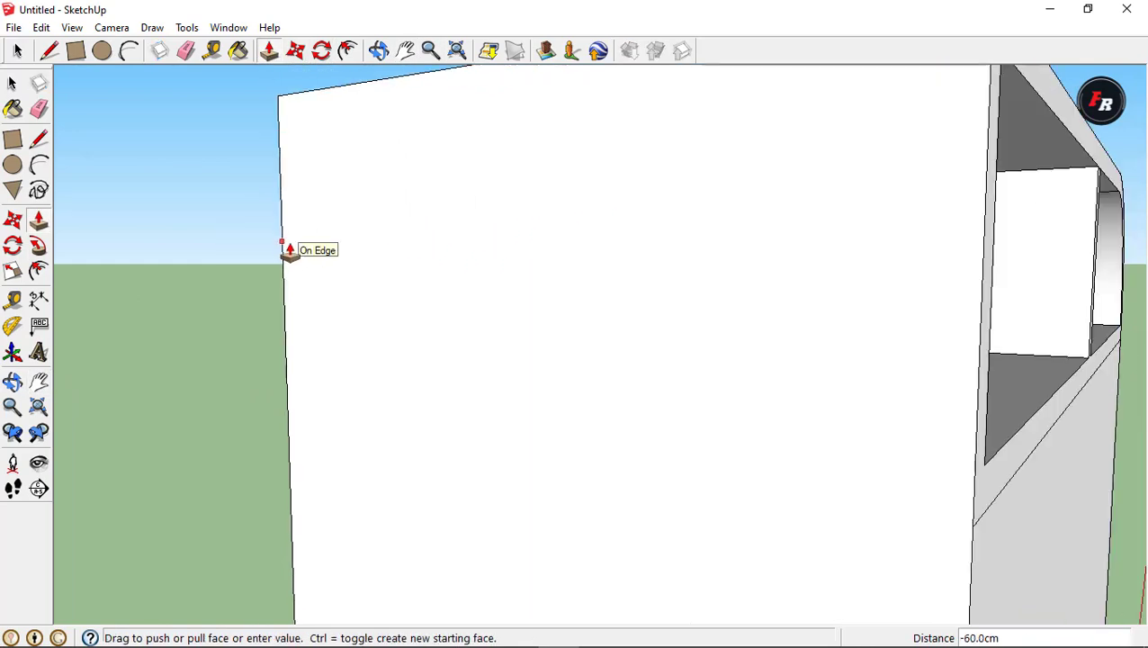
{"action": "scroll", "coordinate": [289, 250], "scroll_direction": "down", "scroll_amount": 2}
{"action": "scroll", "coordinate": [405, 294], "scroll_direction": "down", "scroll_amount": 2}
{"action": "mouse_move", "coordinate": [405, 294]}
{"action": "middle_mouse_down"}
{"action": "mouse_move", "coordinate": [570, 348]}
{"action": "mouse_move", "coordinate": [515, 274]}
{"action": "middle_mouse_up"}
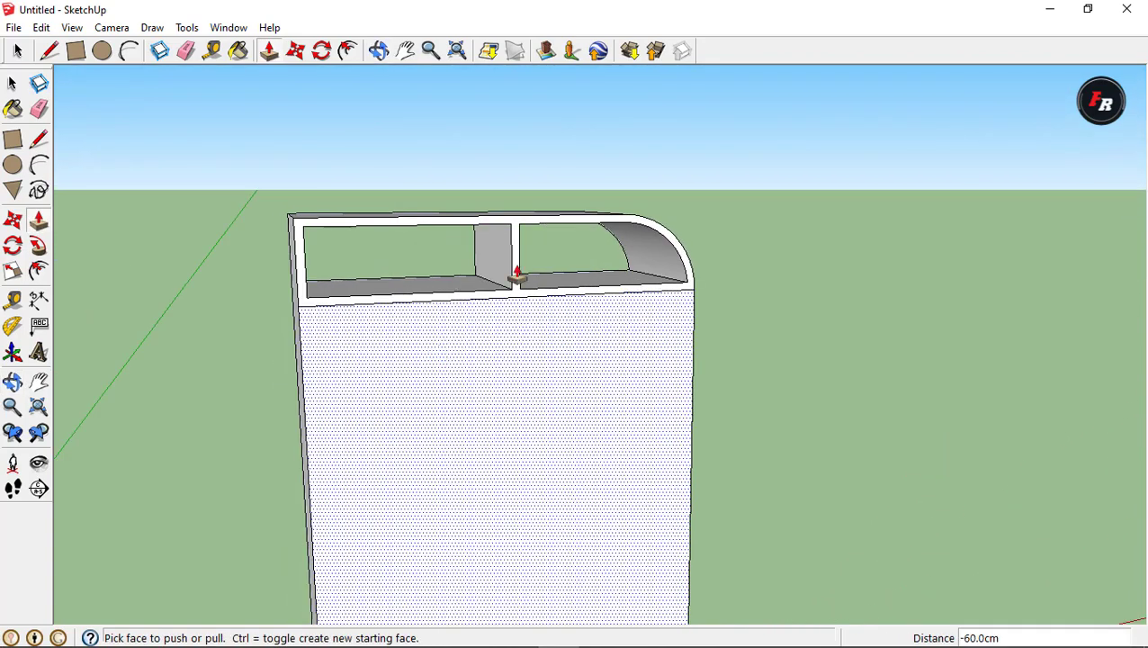
{"action": "middle_click_drag", "start_coordinate": [411, 282], "coordinate": [338, 264]}
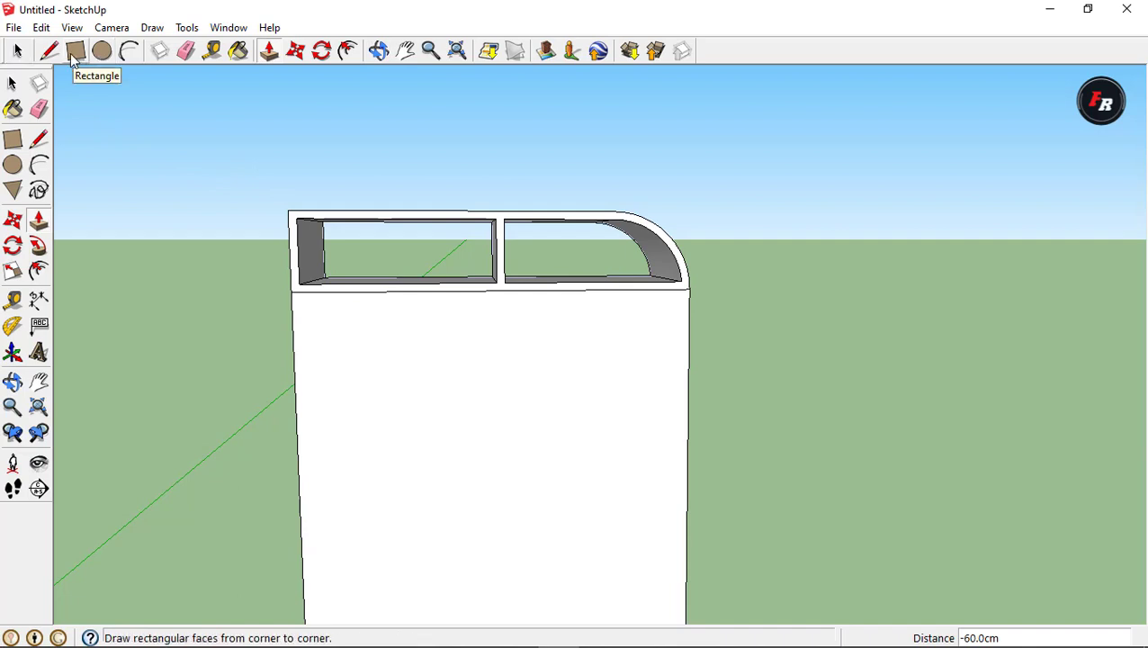
Draw a vertical line from the shelf edge's midpoint partway down the front panel
{"action": "key", "text": "l"}
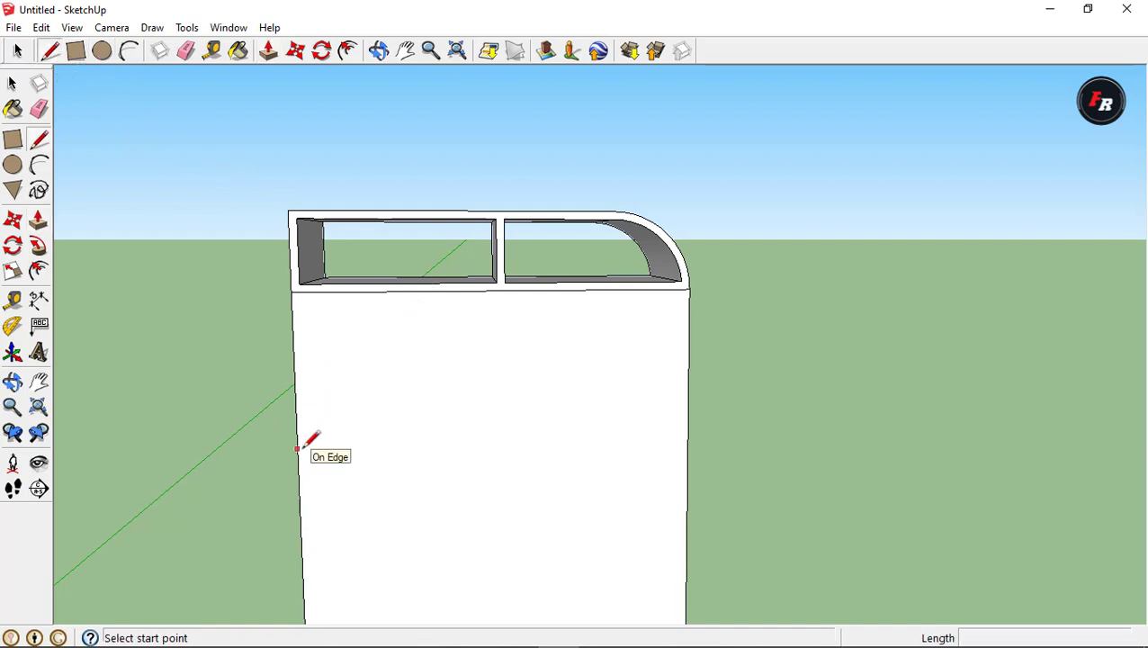
{"action": "scroll", "coordinate": [308, 439], "scroll_direction": "down", "scroll_amount": 3}
{"action": "left_click", "coordinate": [405, 50]}
{"action": "scroll", "coordinate": [390, 364], "scroll_direction": "up", "scroll_amount": 1}
{"action": "scroll", "coordinate": [397, 313], "scroll_direction": "up", "scroll_amount": 2}
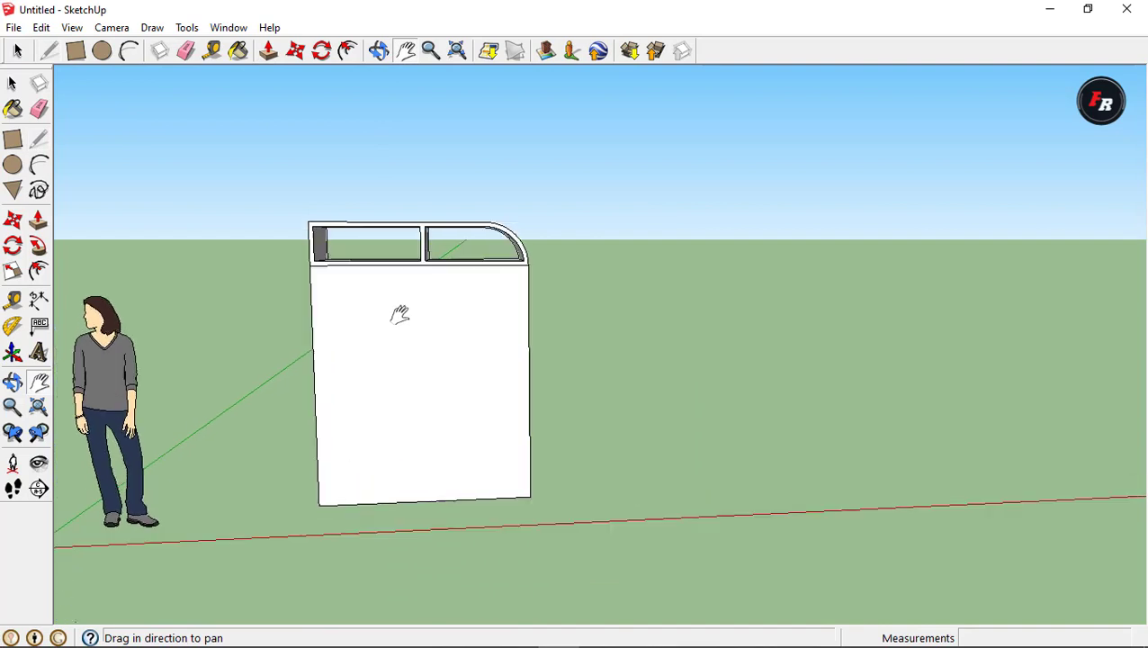
{"action": "scroll", "coordinate": [399, 315], "scroll_direction": "up", "scroll_amount": 2}
{"action": "left_click", "coordinate": [85, 54]}
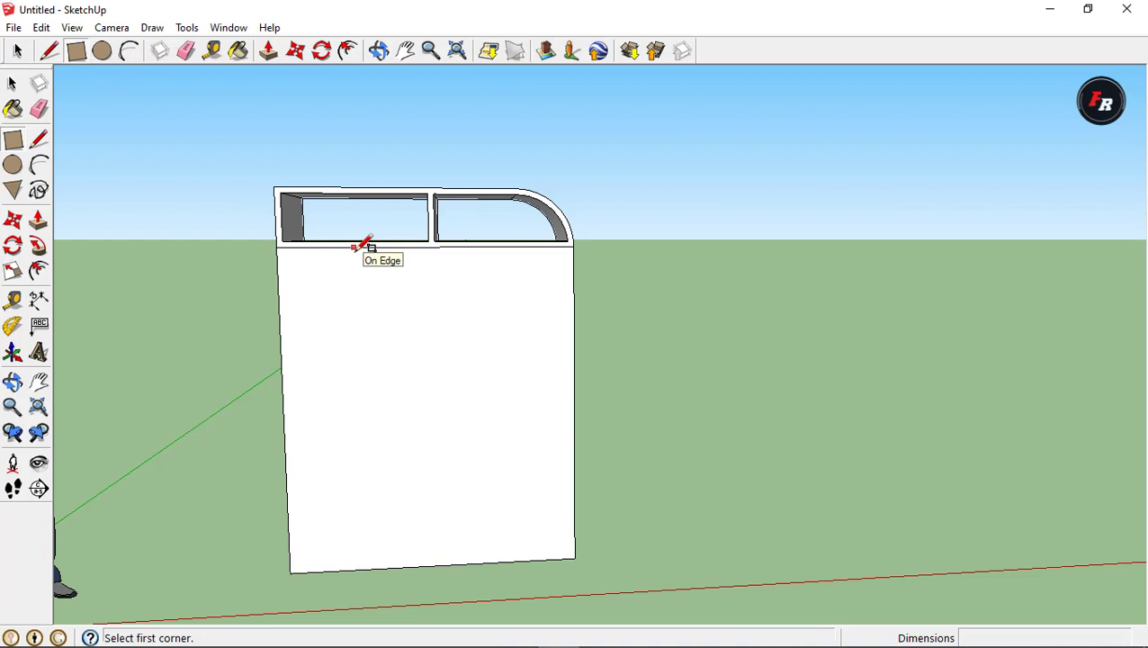
{"action": "key", "text": "space"}
{"action": "key", "text": "l"}
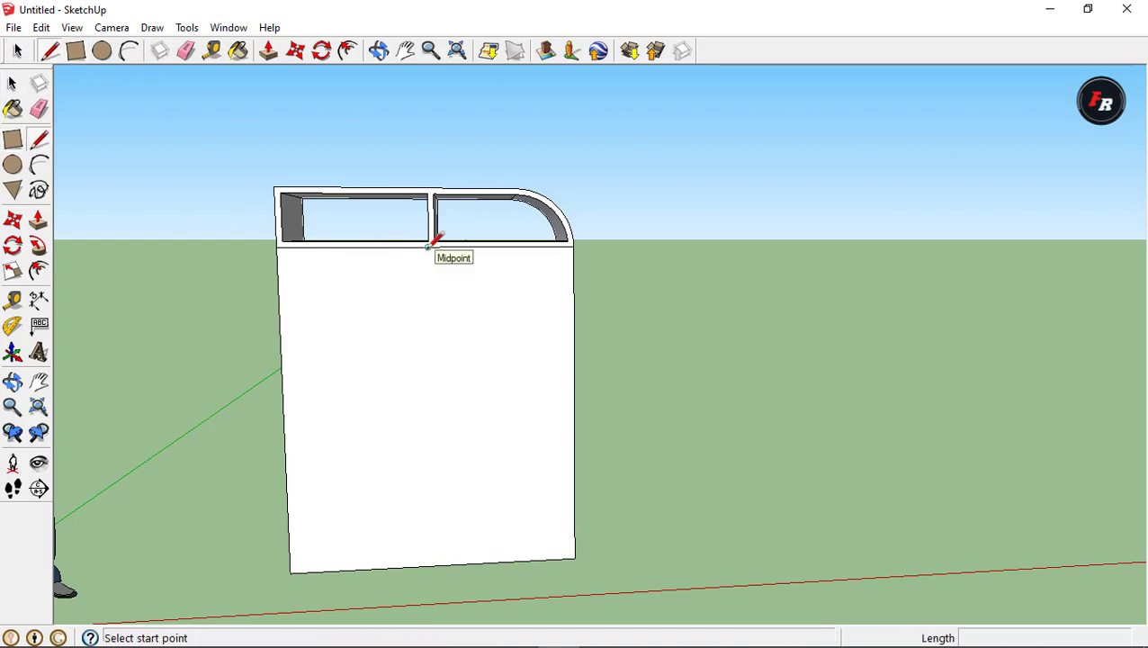
{"action": "left_click", "coordinate": [429, 246]}
{"action": "left_click", "coordinate": [430, 330]}
{"action": "key", "text": "space"}
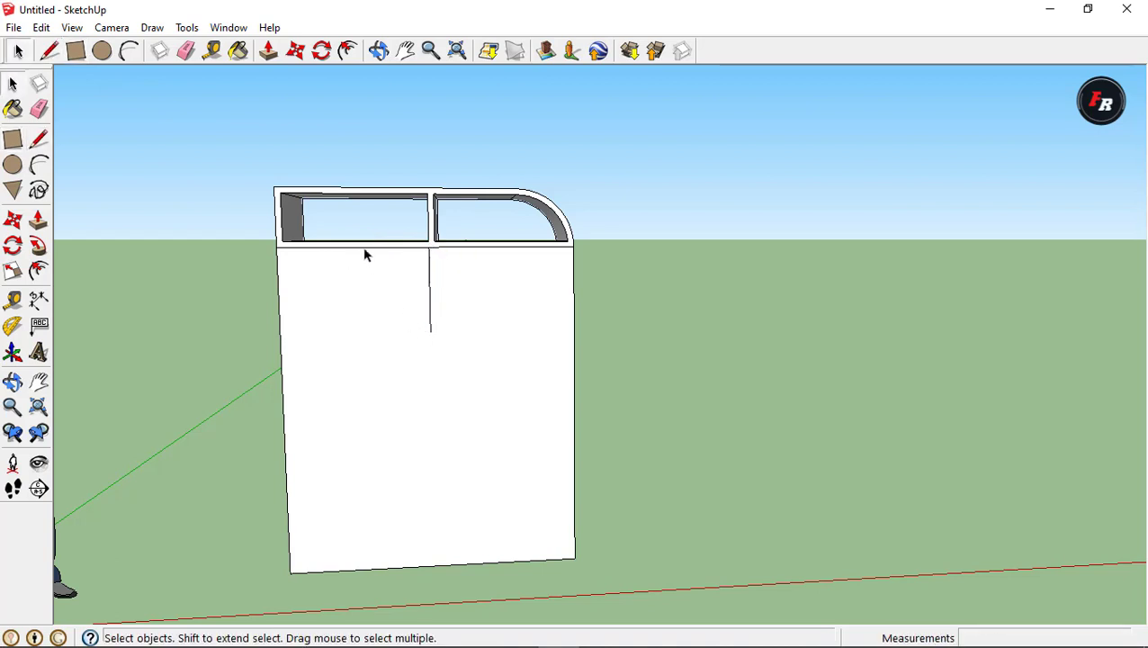
Add a second vertical from the shelf edge and a horizontal line across the panel
{"action": "key", "text": "l"}
{"action": "left_click", "coordinate": [353, 247]}
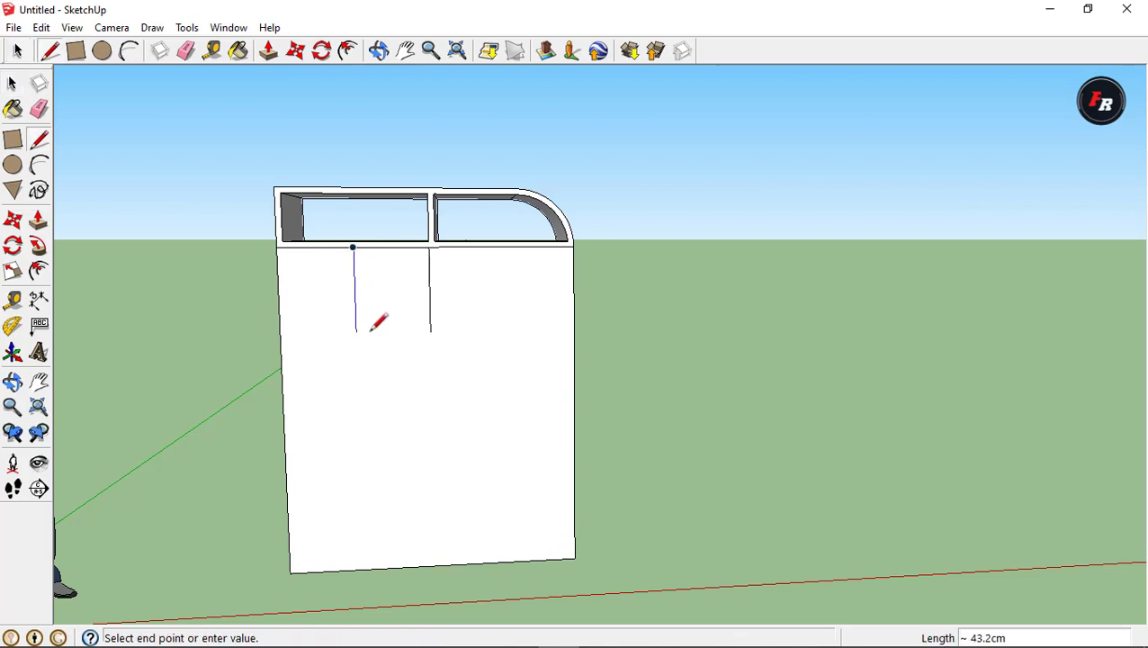
{"action": "left_click", "coordinate": [369, 333]}
{"action": "key", "text": "space"}
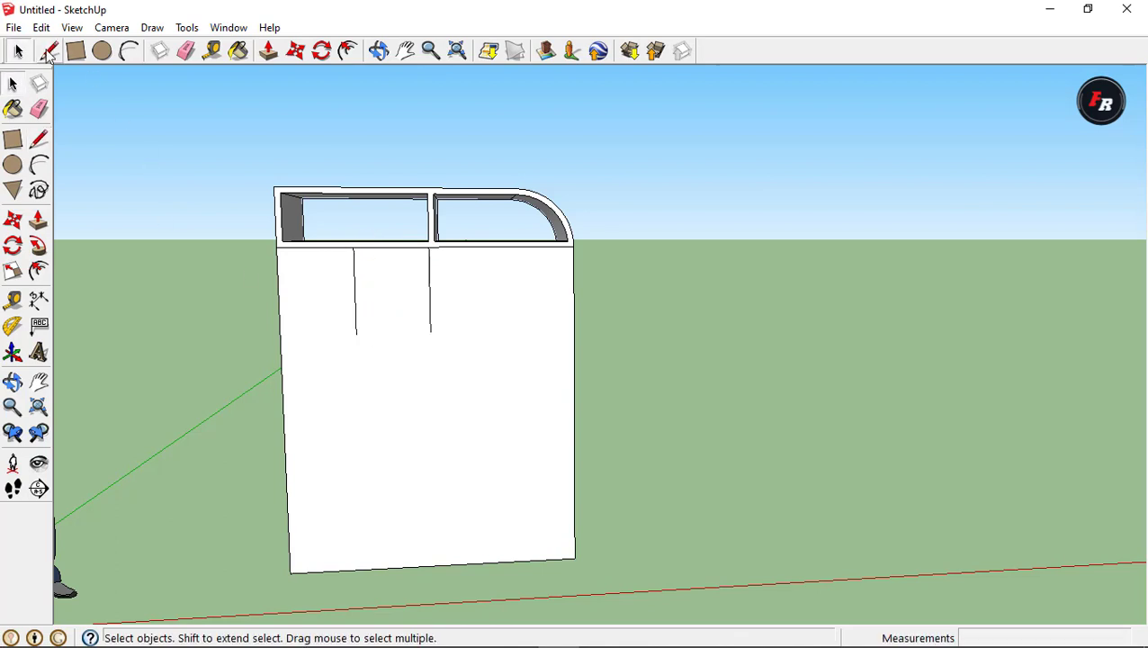
{"action": "left_click", "coordinate": [50, 51]}
{"action": "left_click", "coordinate": [279, 336]}
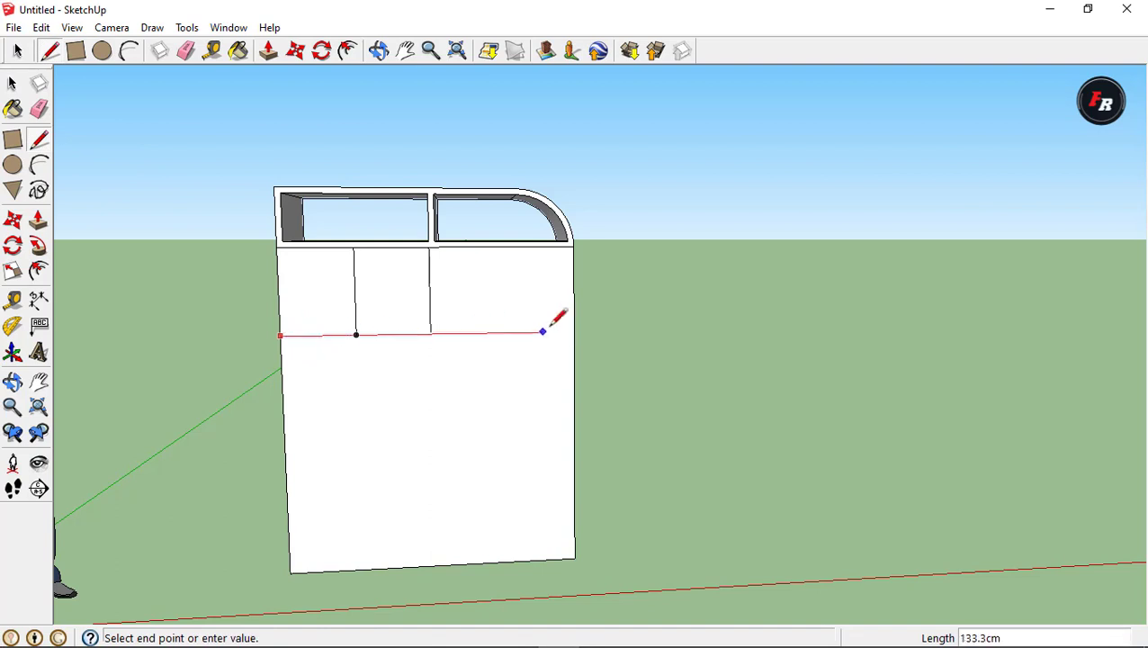
{"action": "left_click", "coordinate": [573, 330]}
Draw a short line splitting the middle cell and erase the right vertical's upper part
{"action": "scroll", "coordinate": [476, 354], "scroll_direction": "up", "scroll_amount": 2}
{"action": "scroll", "coordinate": [469, 338], "scroll_direction": "up", "scroll_amount": 1}
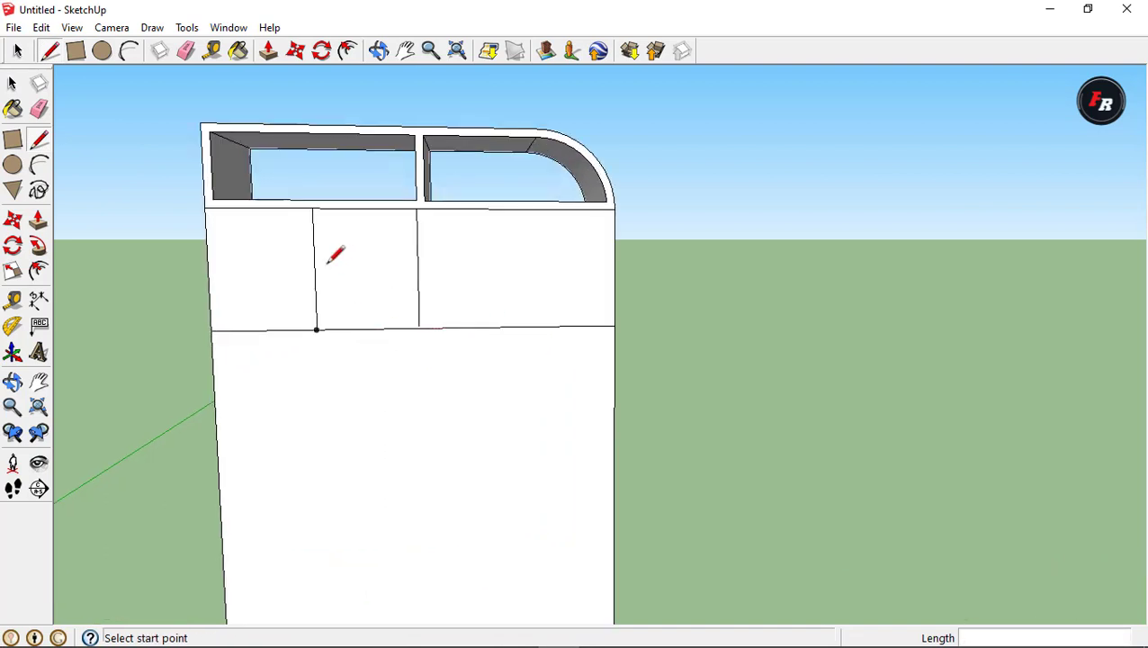
{"action": "left_click", "coordinate": [314, 268]}
{"action": "left_click", "coordinate": [418, 268]}
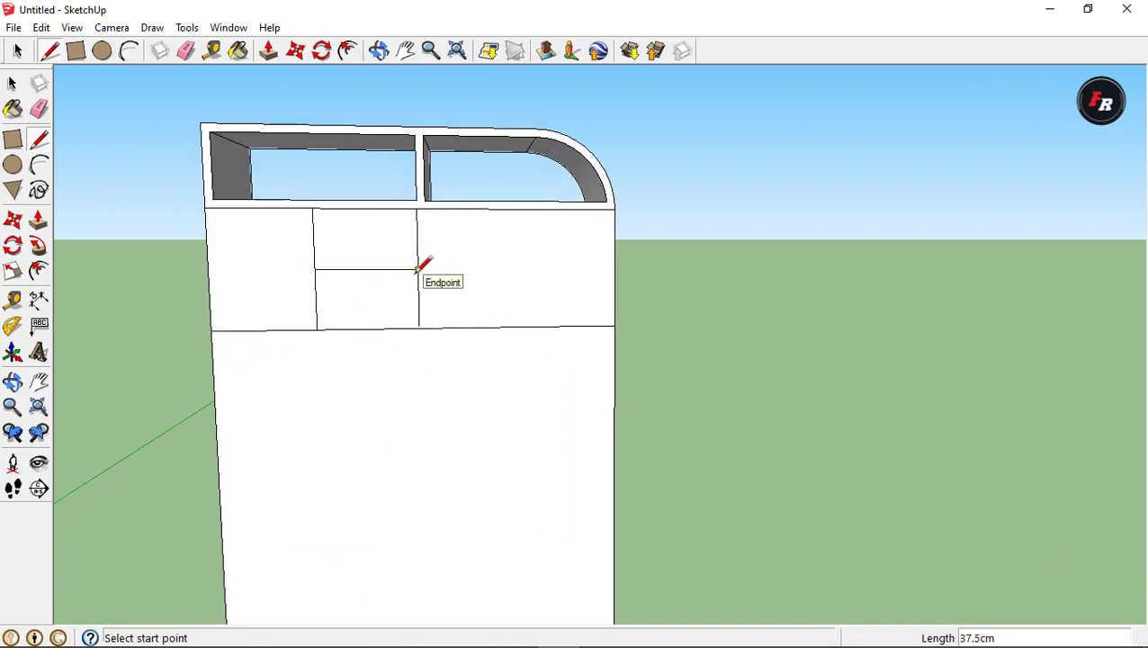
{"action": "key", "text": "e"}
{"action": "left_click", "coordinate": [418, 241]}
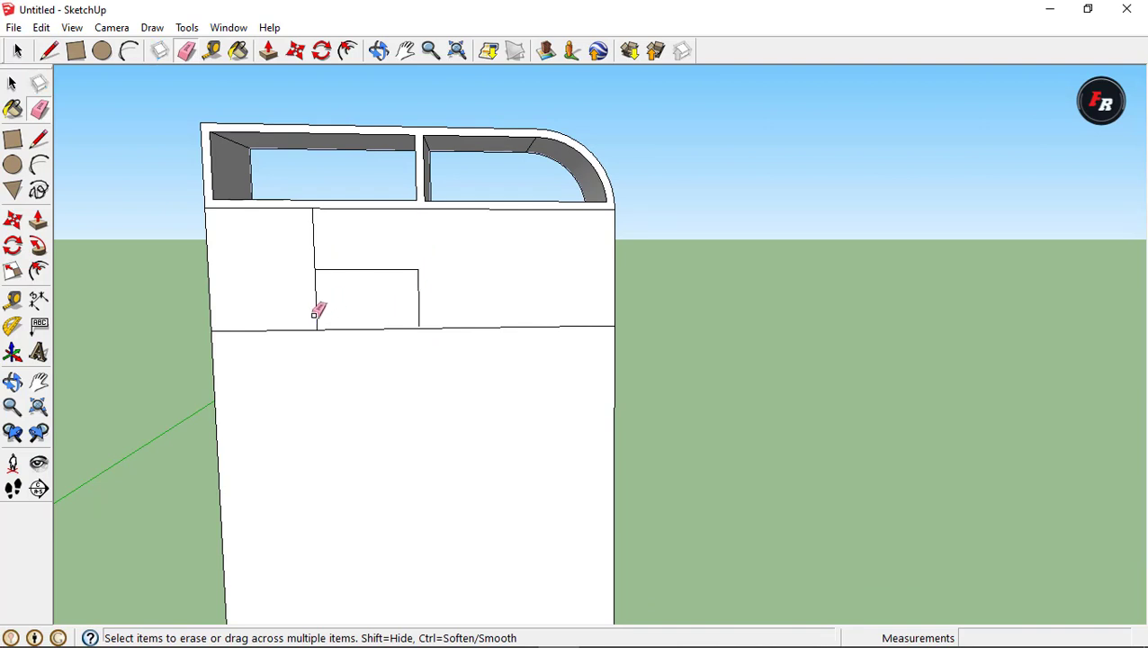
{"action": "scroll", "coordinate": [257, 257], "scroll_direction": "up", "scroll_amount": 1}
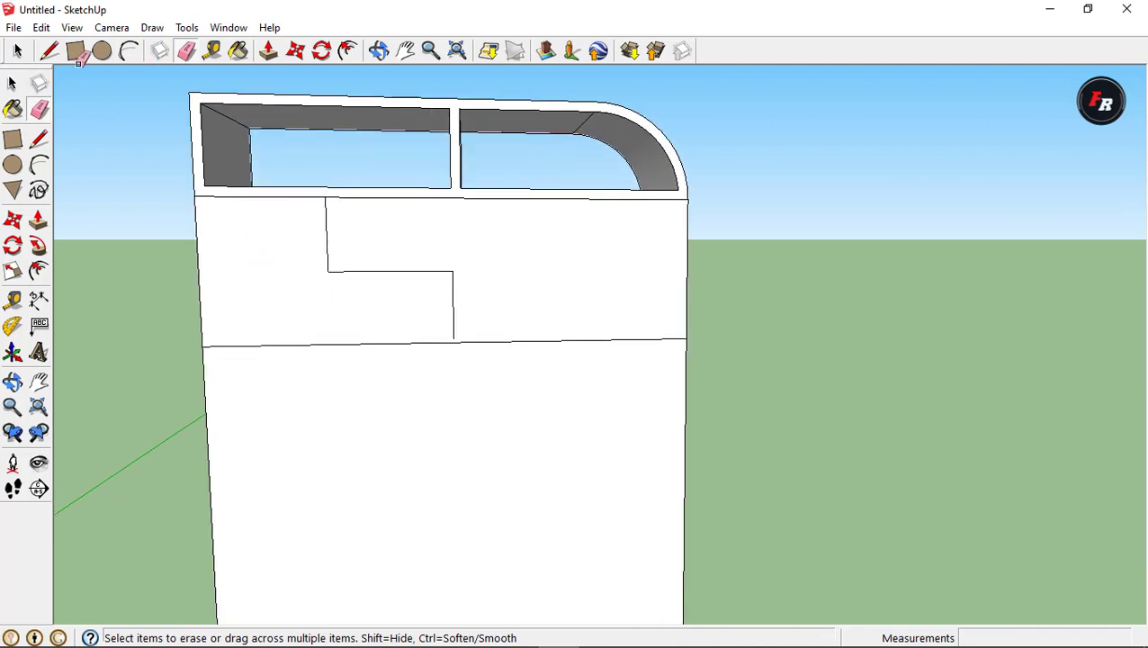
{"action": "left_click", "coordinate": [295, 51]}
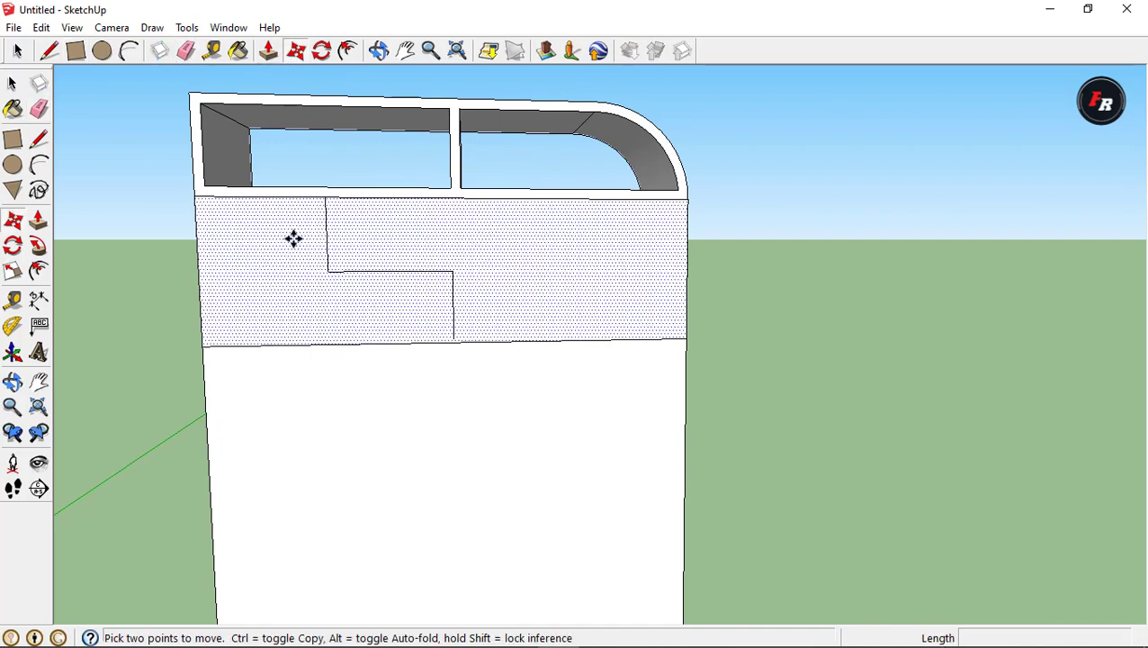
Offset the stepped front panel band inward to give it an inset border
{"action": "left_click", "coordinate": [293, 238]}
{"action": "key", "text": "Escape"}
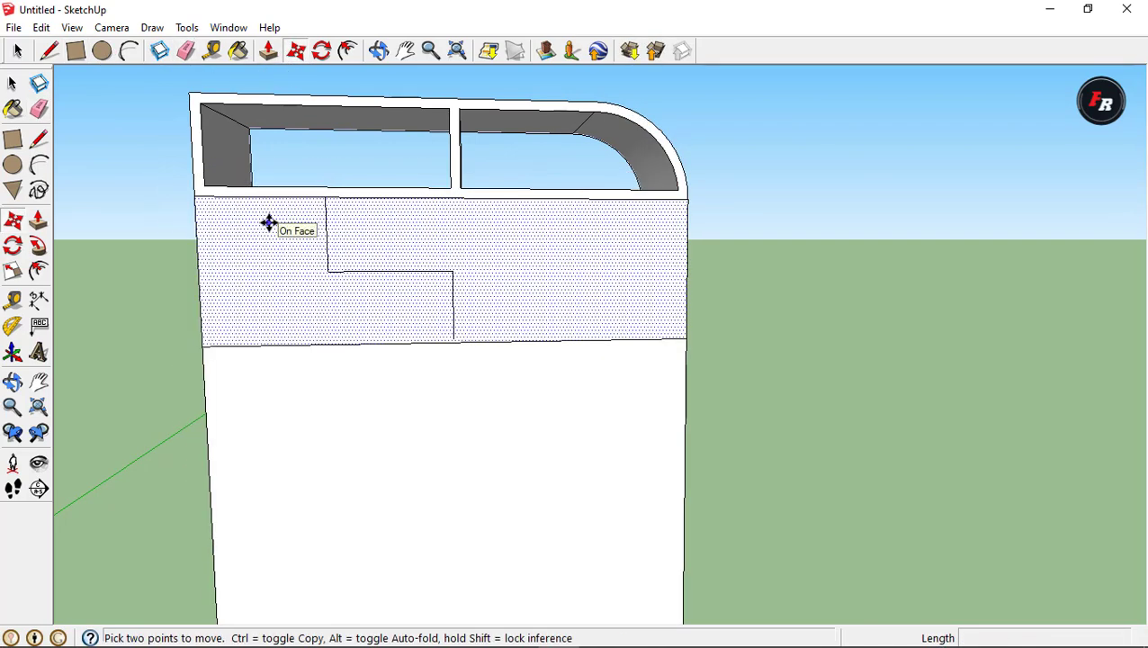
{"action": "key", "text": "f"}
{"action": "left_click", "coordinate": [267, 197]}
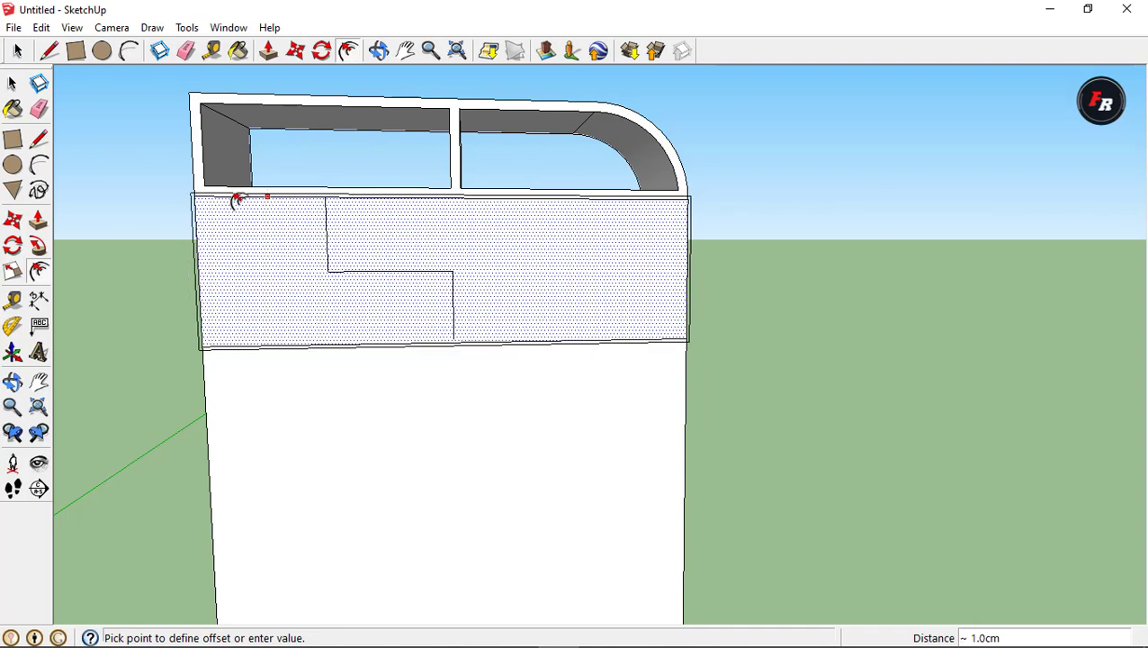
{"action": "key", "text": "Escape"}
{"action": "key", "text": "Escape"}
{"action": "left_click", "coordinate": [200, 230]}
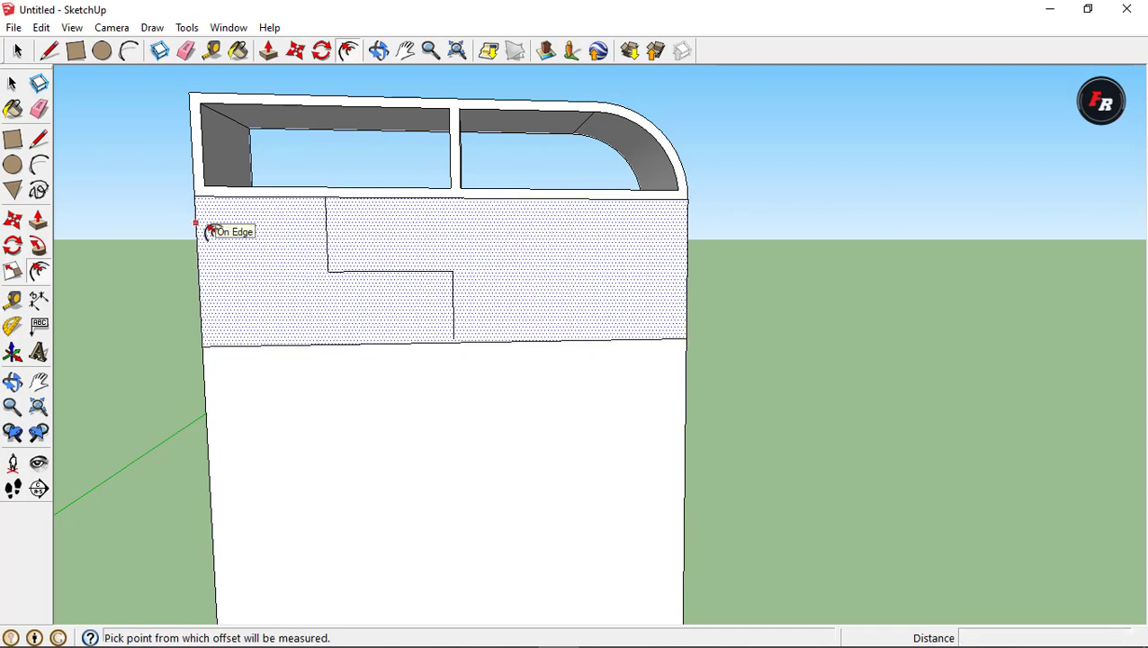
{"action": "left_click", "coordinate": [204, 229]}
{"action": "key", "text": "Escape"}
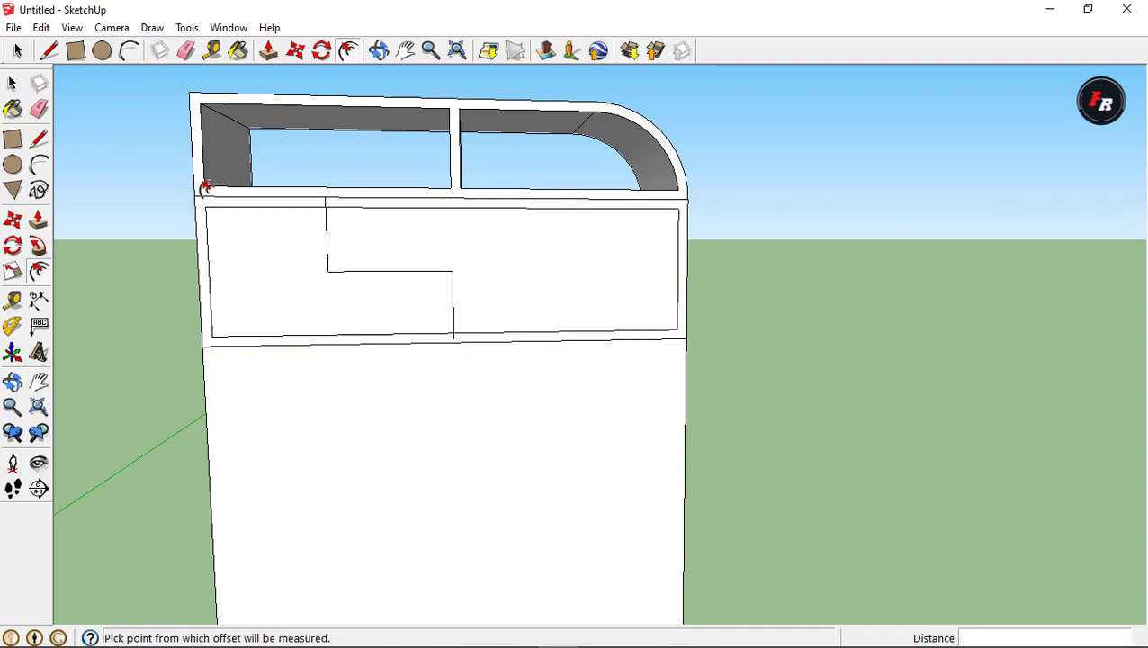
Offset the right L-shaped face inward by 3 cm
{"action": "scroll", "coordinate": [204, 190], "scroll_direction": "up", "scroll_amount": 3}
{"action": "scroll", "coordinate": [526, 274], "scroll_direction": "down", "scroll_amount": 3}
{"action": "left_click", "coordinate": [525, 273]}
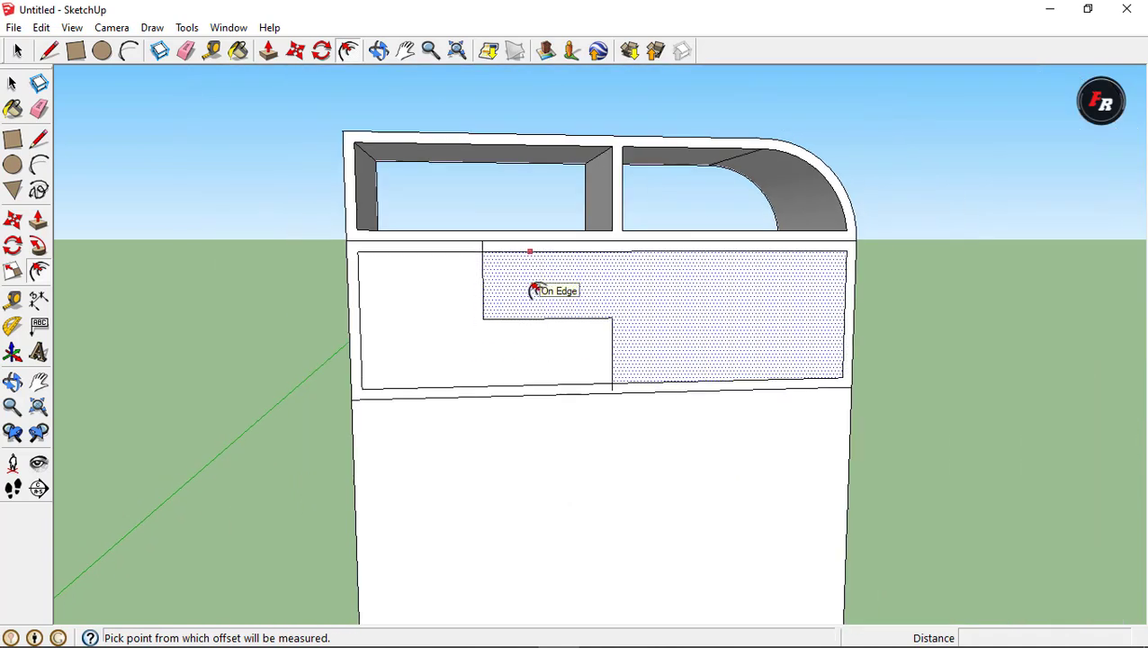
{"action": "mouse_move", "coordinate": [650, 348]}
{"action": "middle_mouse_down"}
{"action": "mouse_move", "coordinate": [495, 359]}
{"action": "mouse_move", "coordinate": [526, 340]}
{"action": "middle_mouse_up"}
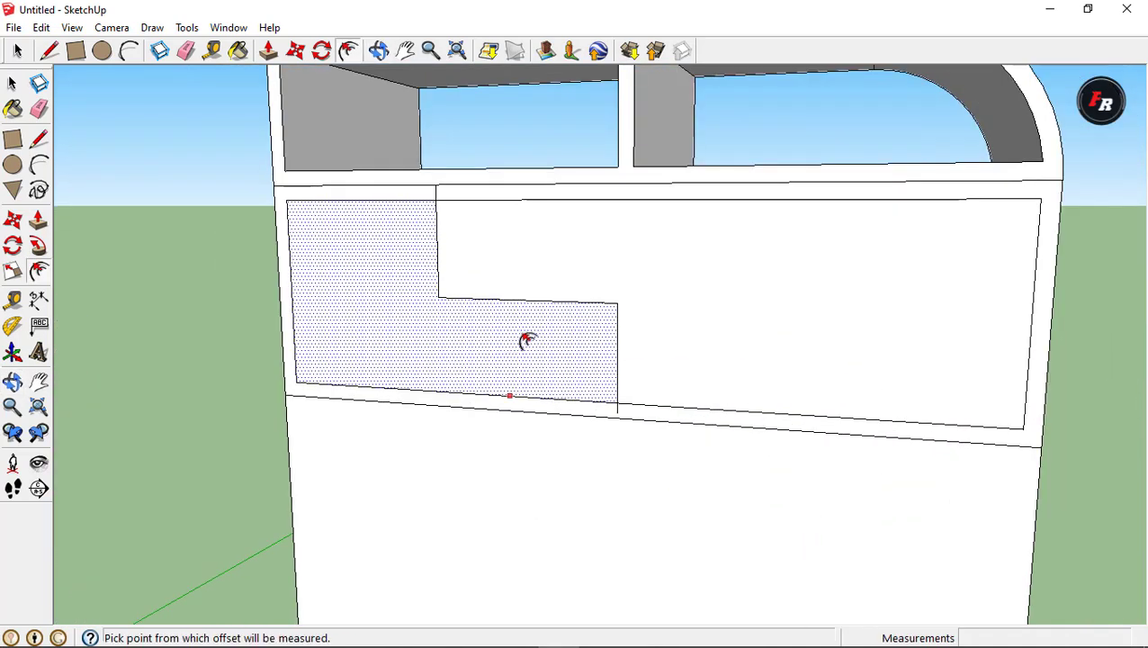
{"action": "left_click", "coordinate": [659, 314]}
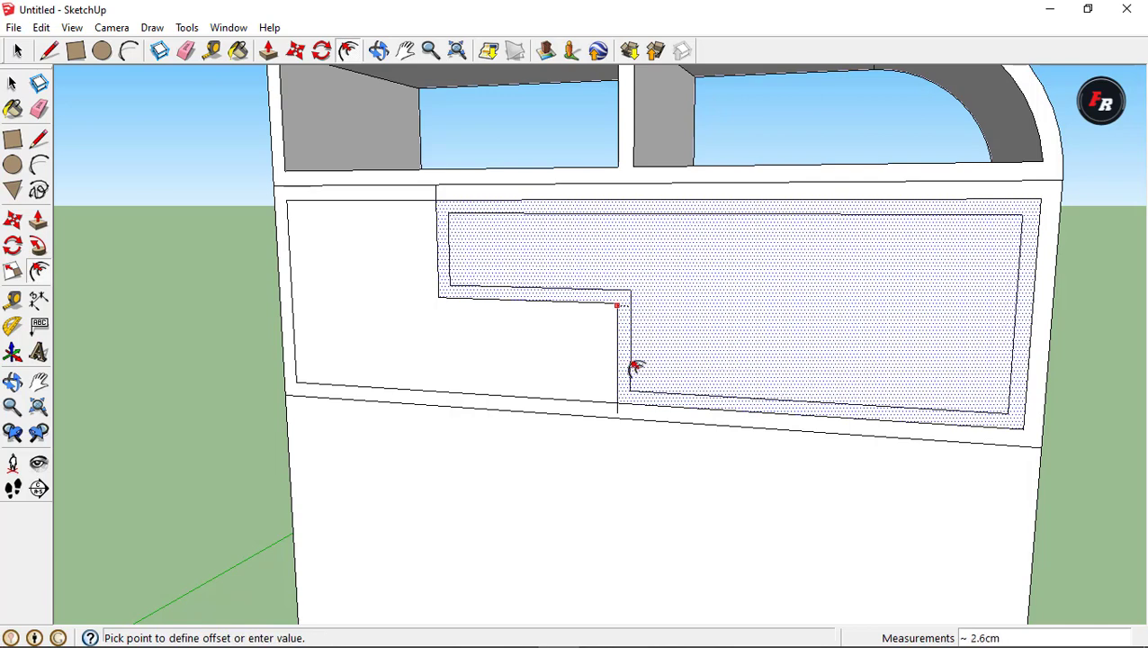
{"action": "key", "text": "Return"}
Draw short 3 cm connectors joining the inner and outer outlines at three corners
{"action": "middle_click_drag", "start_coordinate": [630, 372], "coordinate": [731, 357]}
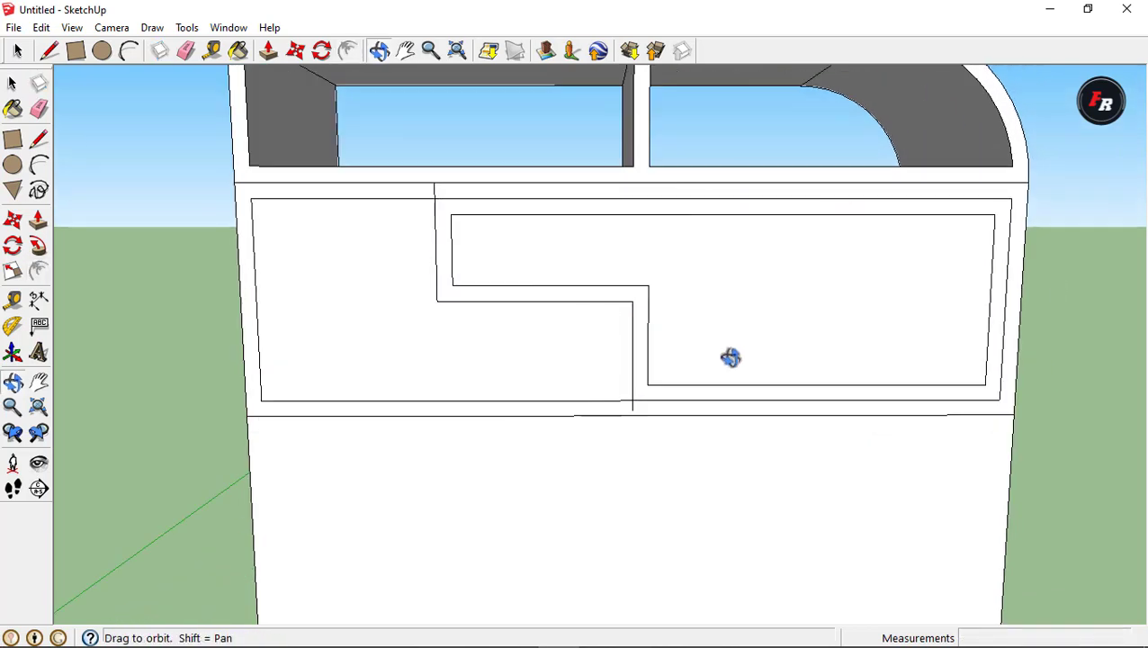
{"action": "left_click", "coordinate": [532, 275]}
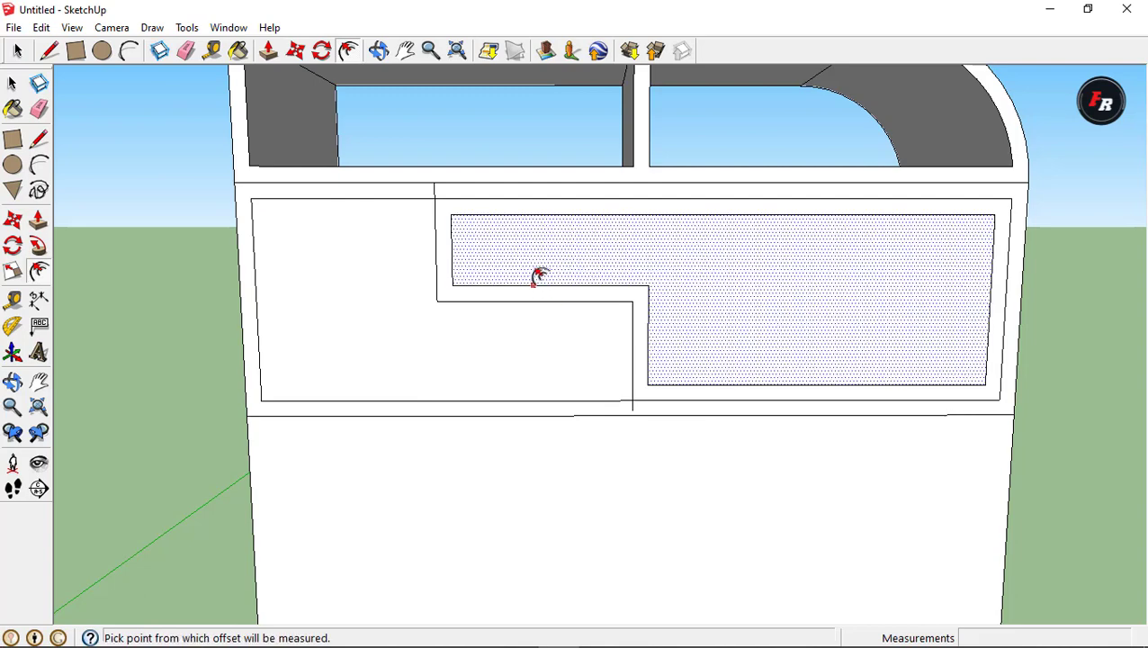
{"action": "key", "text": "l"}
{"action": "left_click", "coordinate": [450, 214]}
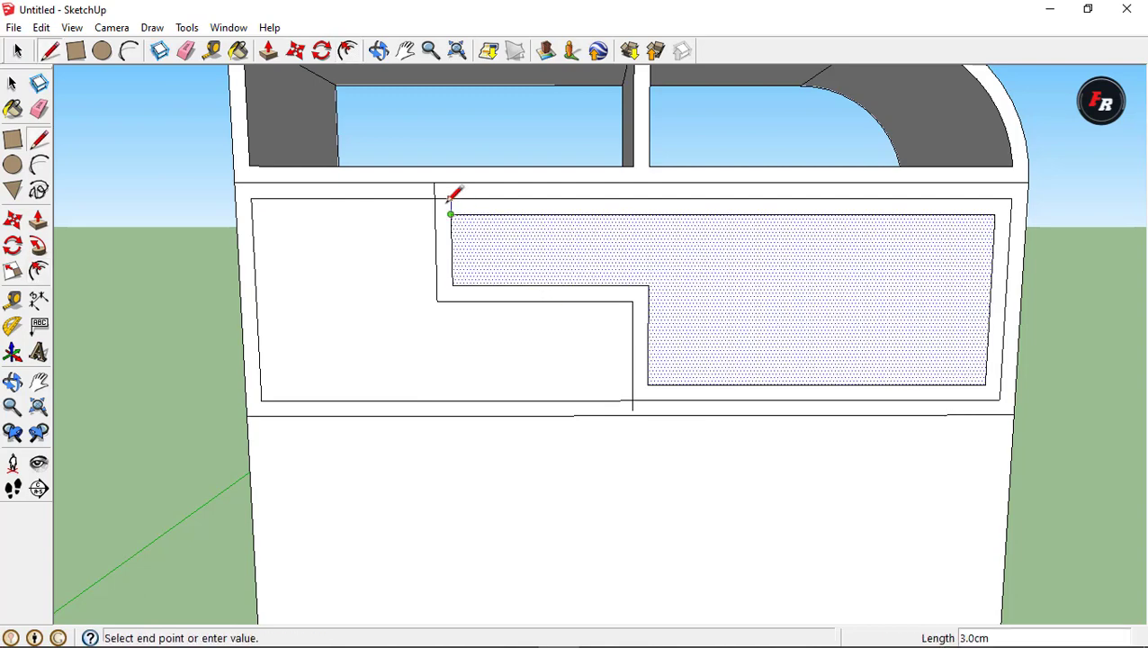
{"action": "left_click", "coordinate": [451, 198]}
{"action": "left_click", "coordinate": [647, 385]}
{"action": "left_click", "coordinate": [648, 400]}
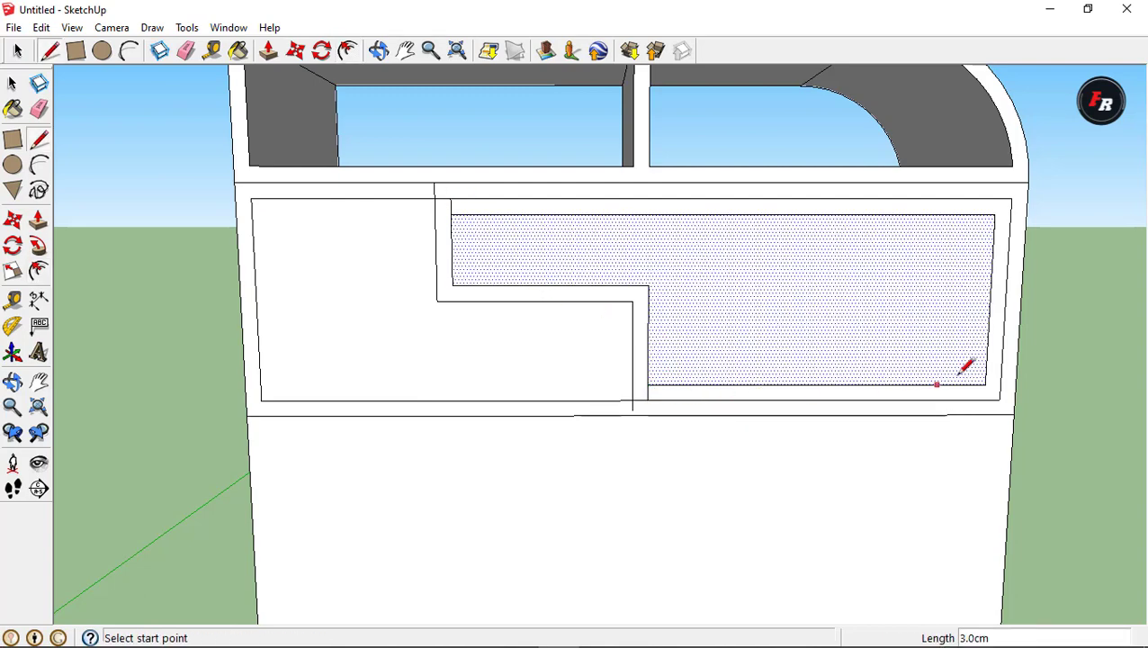
{"action": "left_click", "coordinate": [985, 385]}
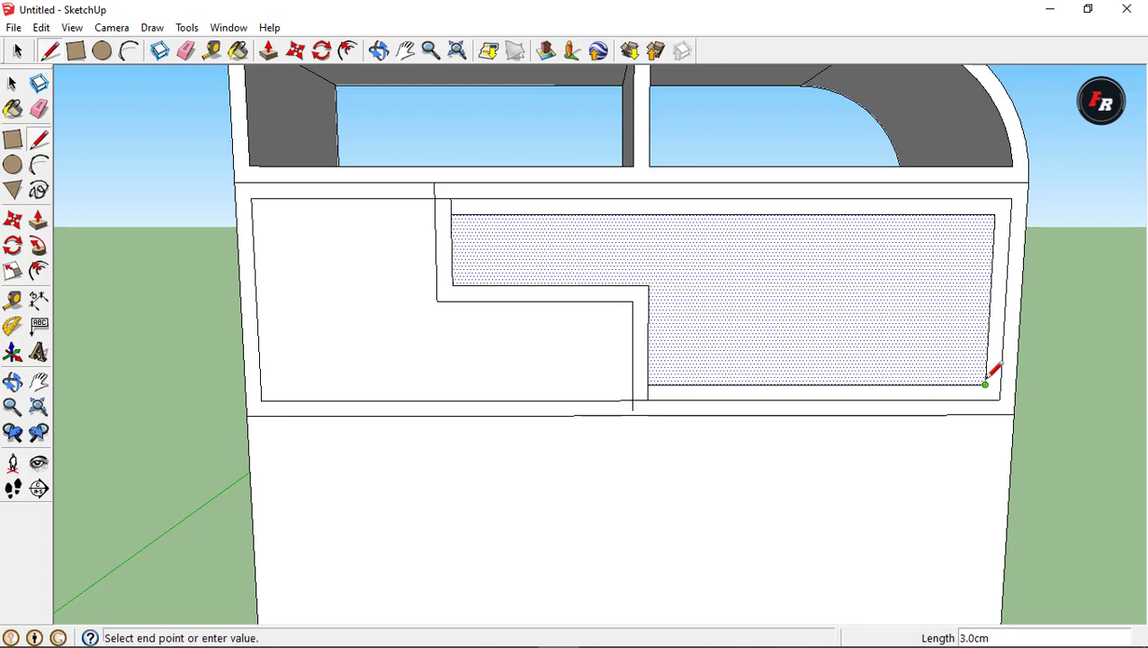
{"action": "left_click", "coordinate": [984, 399]}
{"action": "left_click", "coordinate": [985, 385]}
{"action": "left_click", "coordinate": [999, 385]}
Erase the inner outline's bottom, right and top edges, then add a short closing line
{"action": "key", "text": "e"}
{"action": "left_click", "coordinate": [814, 382]}
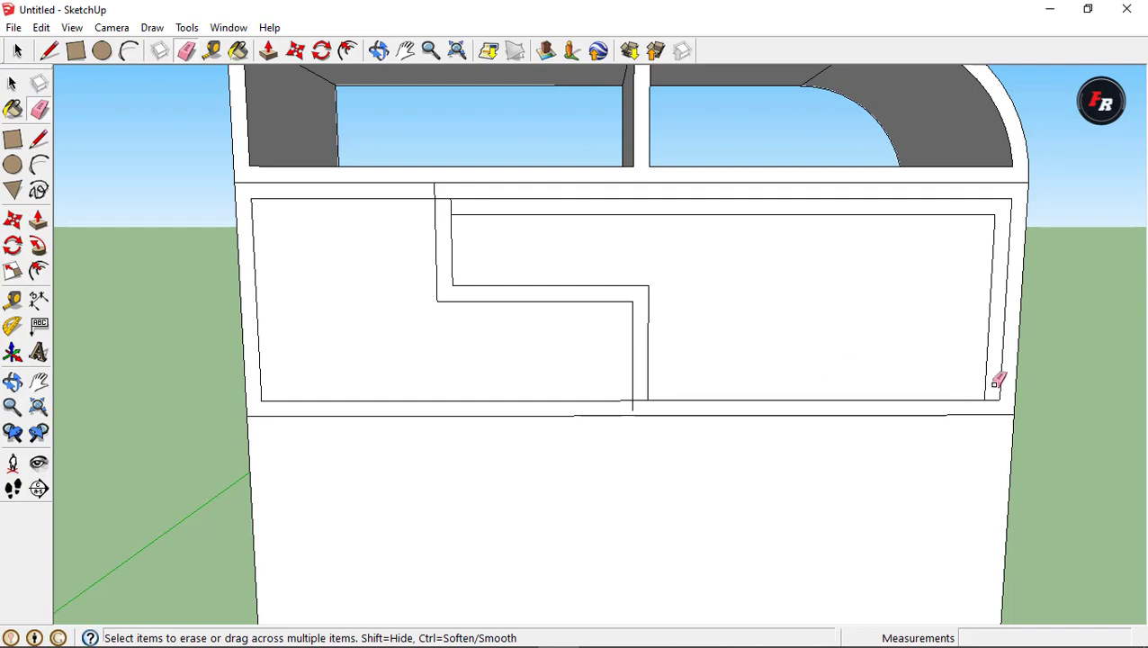
{"action": "left_click", "coordinate": [987, 369]}
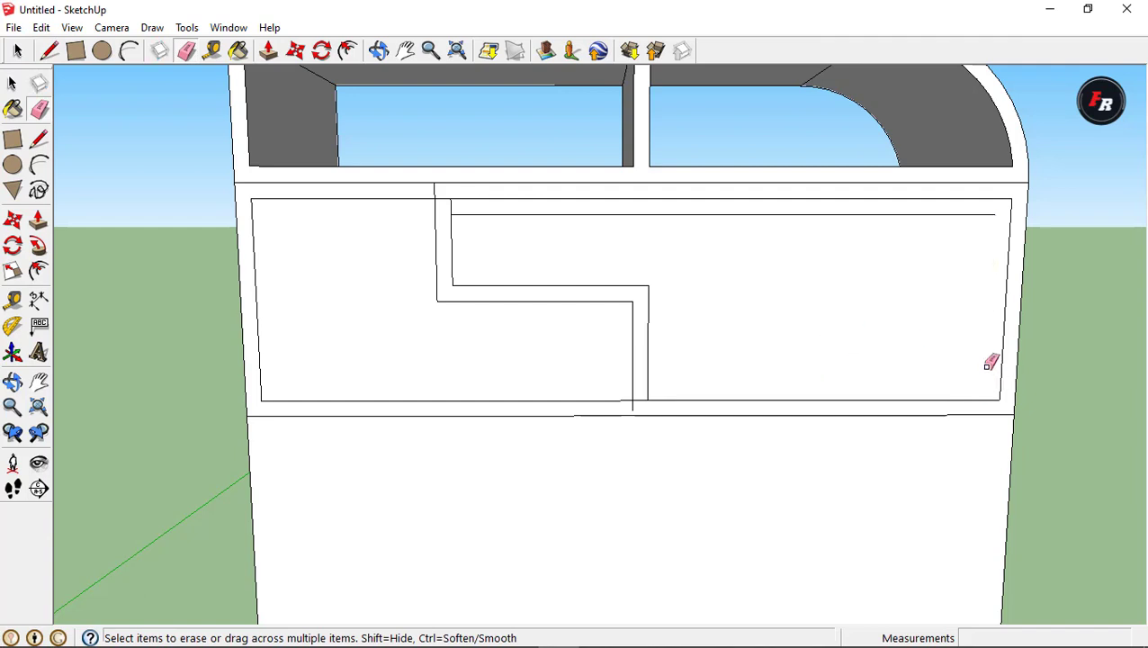
{"action": "left_click", "coordinate": [979, 214]}
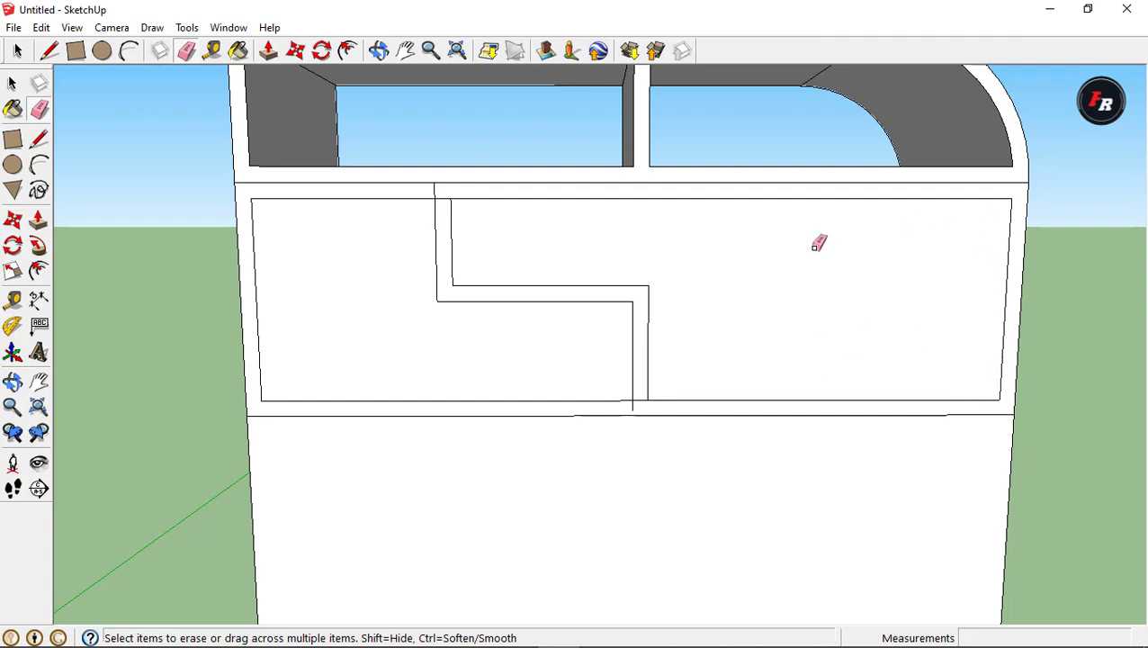
{"action": "key", "text": "l"}
{"action": "left_click", "coordinate": [451, 197]}
{"action": "left_click", "coordinate": [449, 184]}
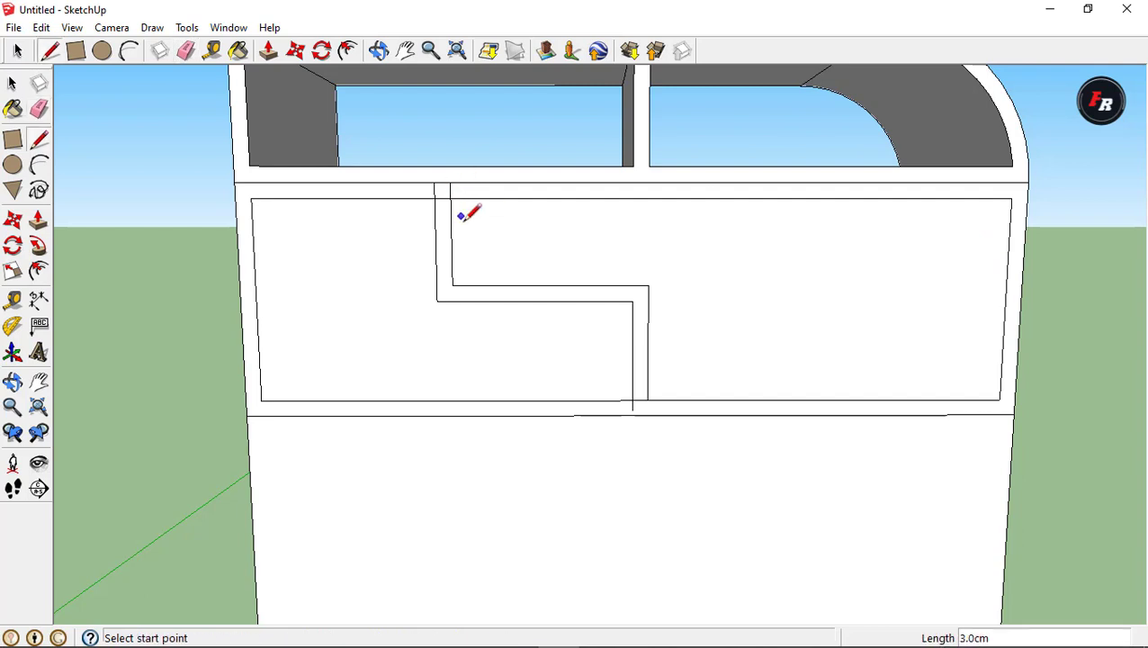
Remove leftover middle-band edges and close the left panel's corner with a 3 cm line
{"action": "key", "text": "e"}
{"action": "left_click", "coordinate": [454, 197]}
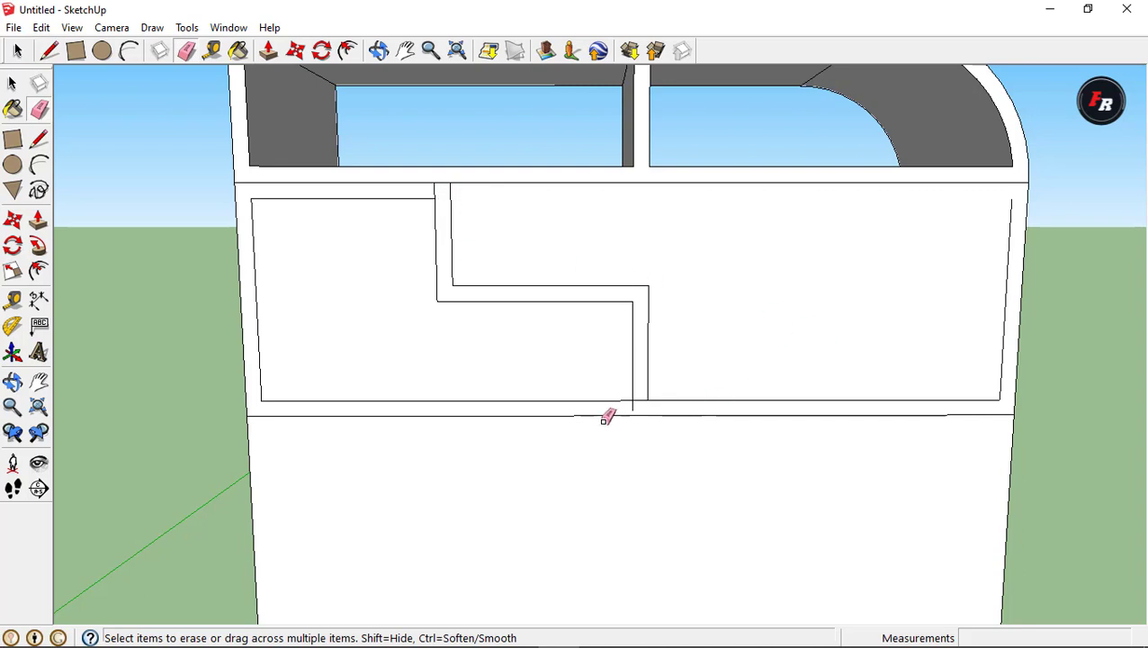
{"action": "scroll", "coordinate": [644, 406], "scroll_direction": "down", "scroll_amount": 2}
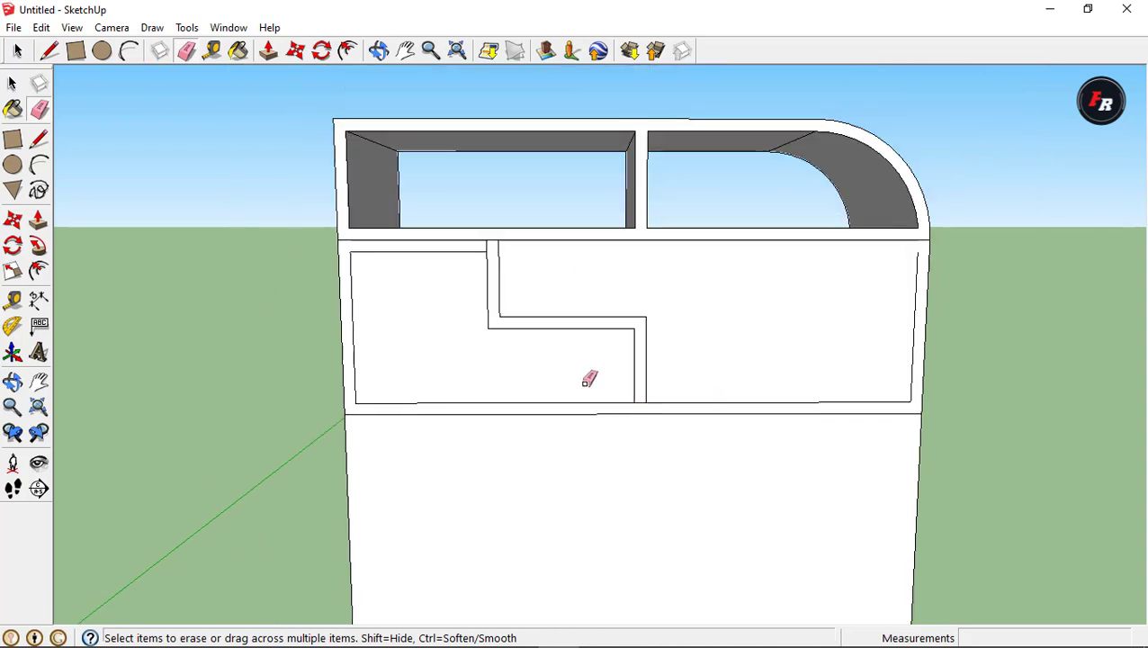
{"action": "left_click", "coordinate": [489, 250]}
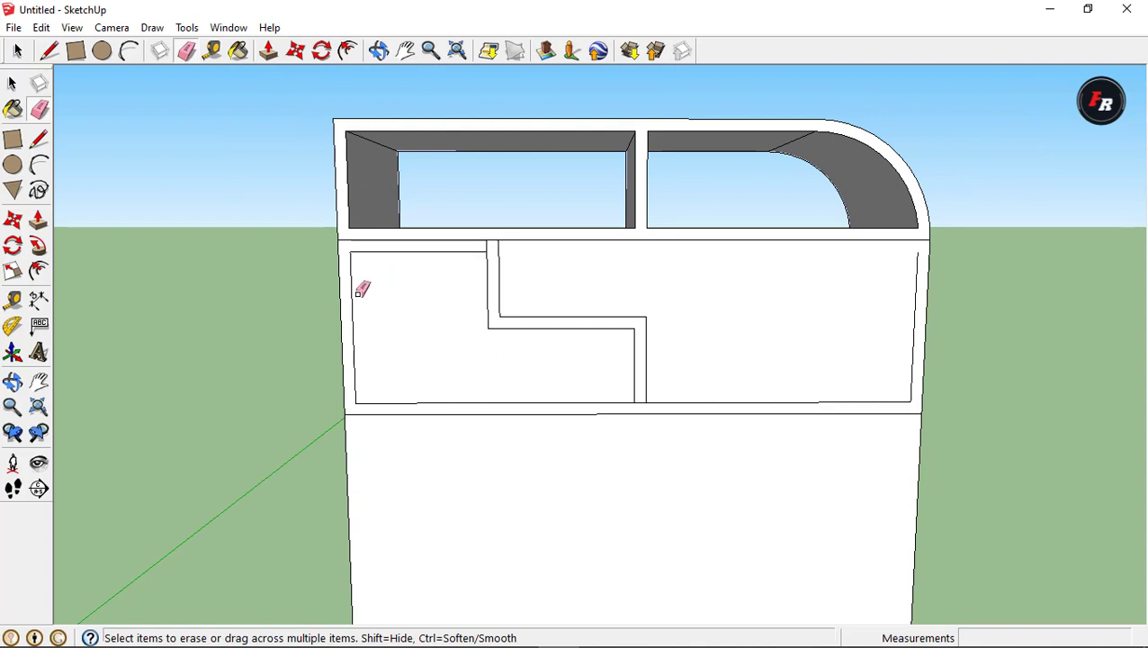
{"action": "key", "text": "l"}
{"action": "left_click", "coordinate": [350, 251]}
{"action": "left_click", "coordinate": [353, 238]}
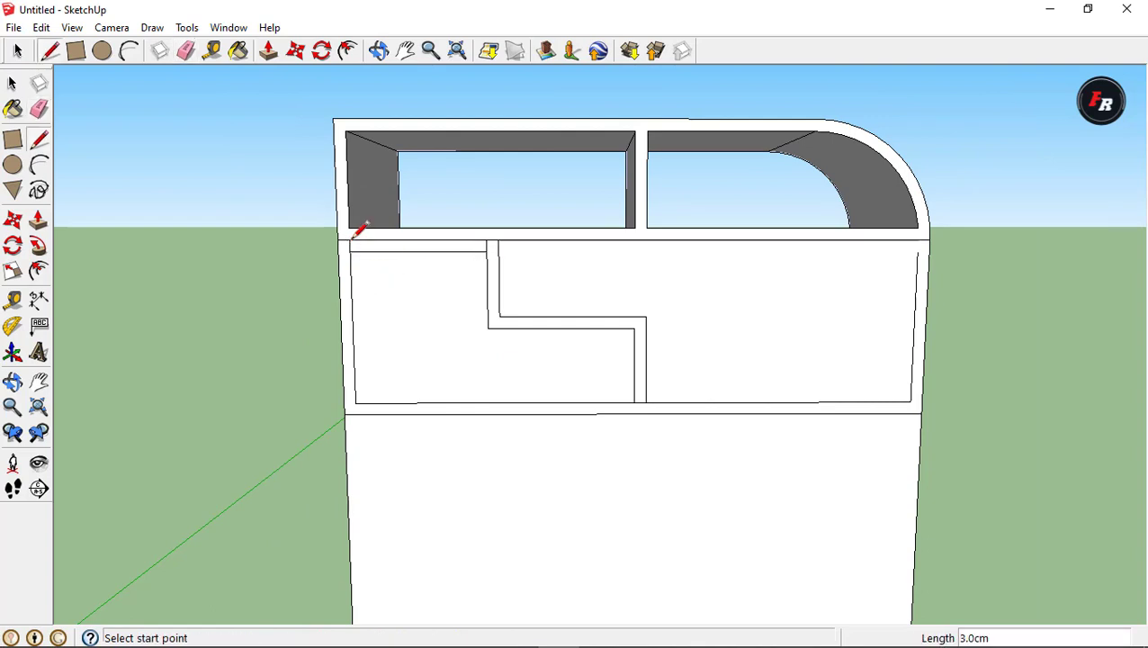
{"action": "key", "text": "e"}
{"action": "left_click", "coordinate": [440, 251]}
{"action": "mouse_move", "coordinate": [398, 299]}
{"action": "middle_mouse_down"}
{"action": "mouse_move", "coordinate": [683, 398]}
{"action": "mouse_move", "coordinate": [668, 392]}
{"action": "mouse_move", "coordinate": [738, 448]}
{"action": "middle_mouse_up"}
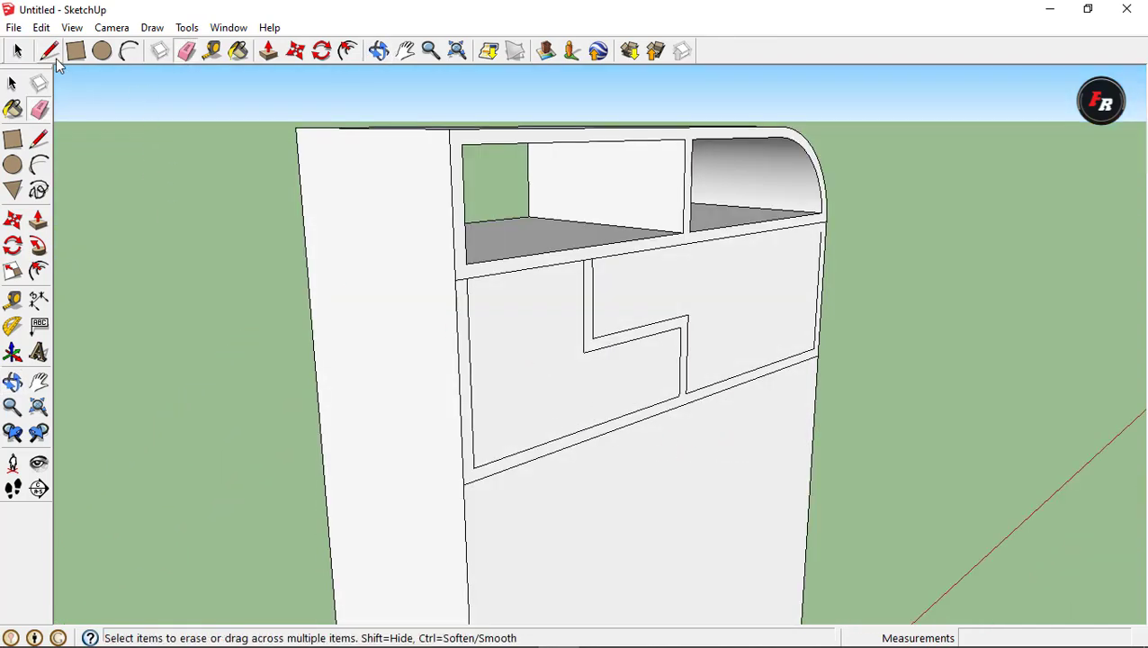
Place a Tape Measure guide 3 cm in from the cabinet's left edge
{"action": "left_click", "coordinate": [49, 51]}
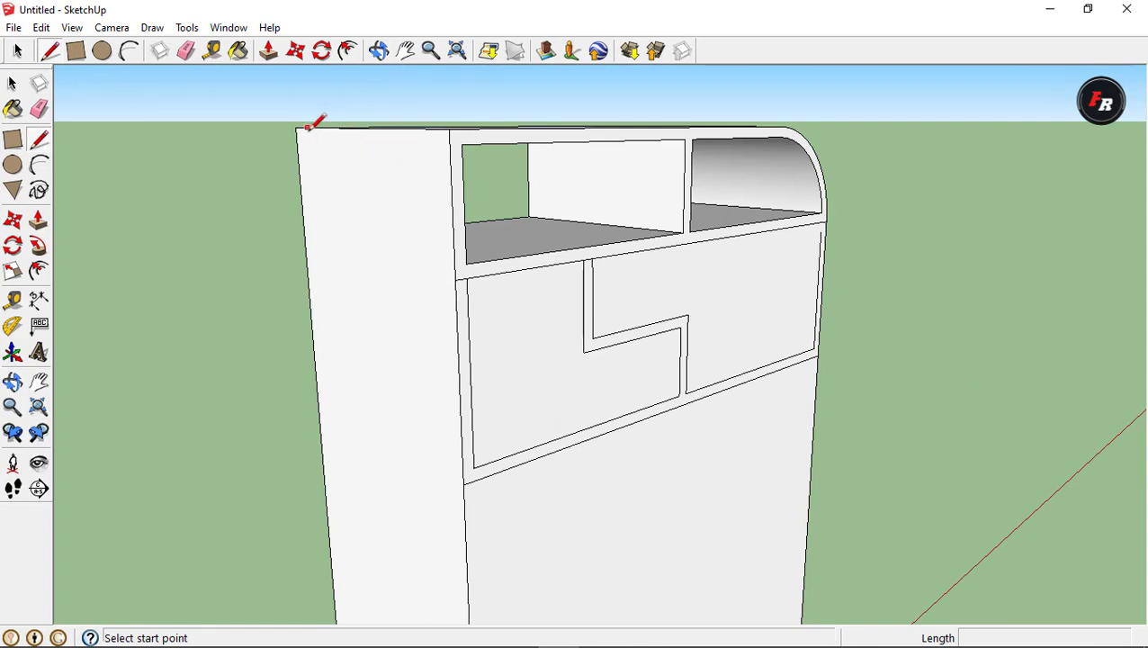
{"action": "middle_click_drag", "start_coordinate": [314, 119], "coordinate": [397, 126]}
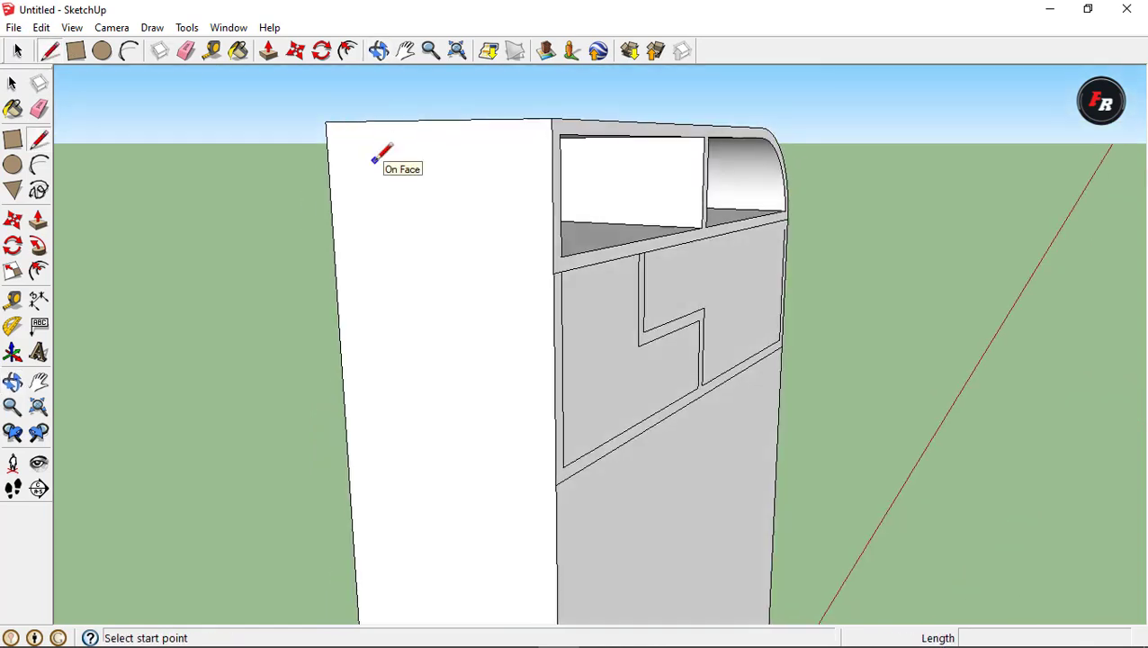
{"action": "left_click", "coordinate": [13, 300]}
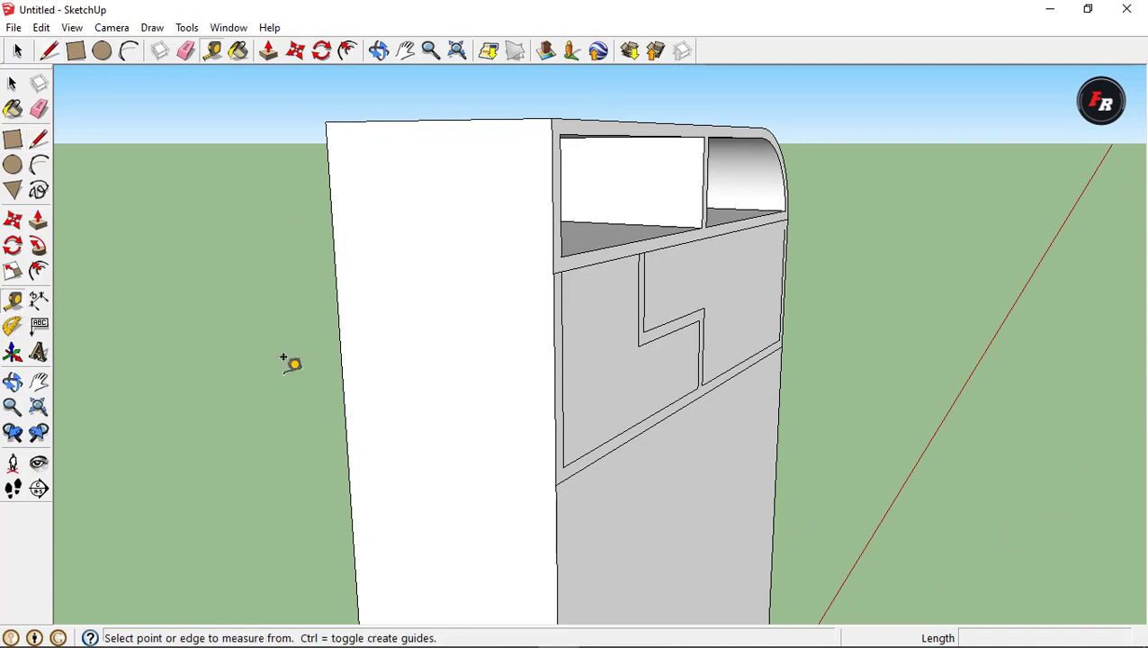
{"action": "left_click", "coordinate": [345, 347]}
{"action": "type", "text": "3"}
{"action": "key", "text": "Return"}
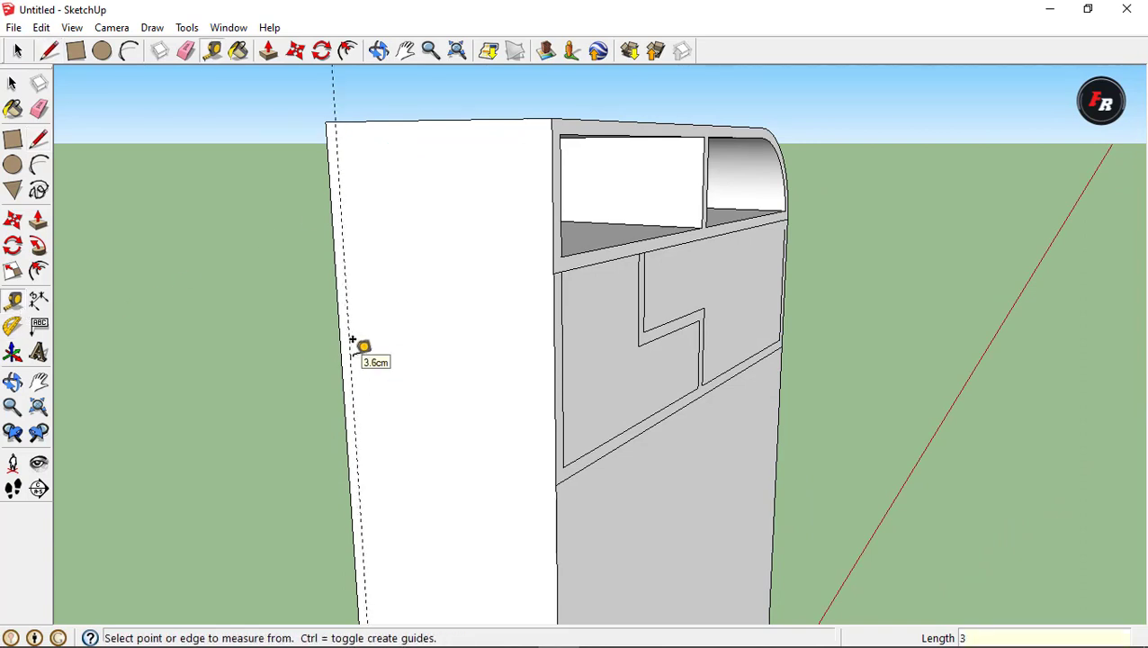
Push the left stepped face into the cabinet up to the 3 cm guide
{"action": "left_click", "coordinate": [268, 51]}
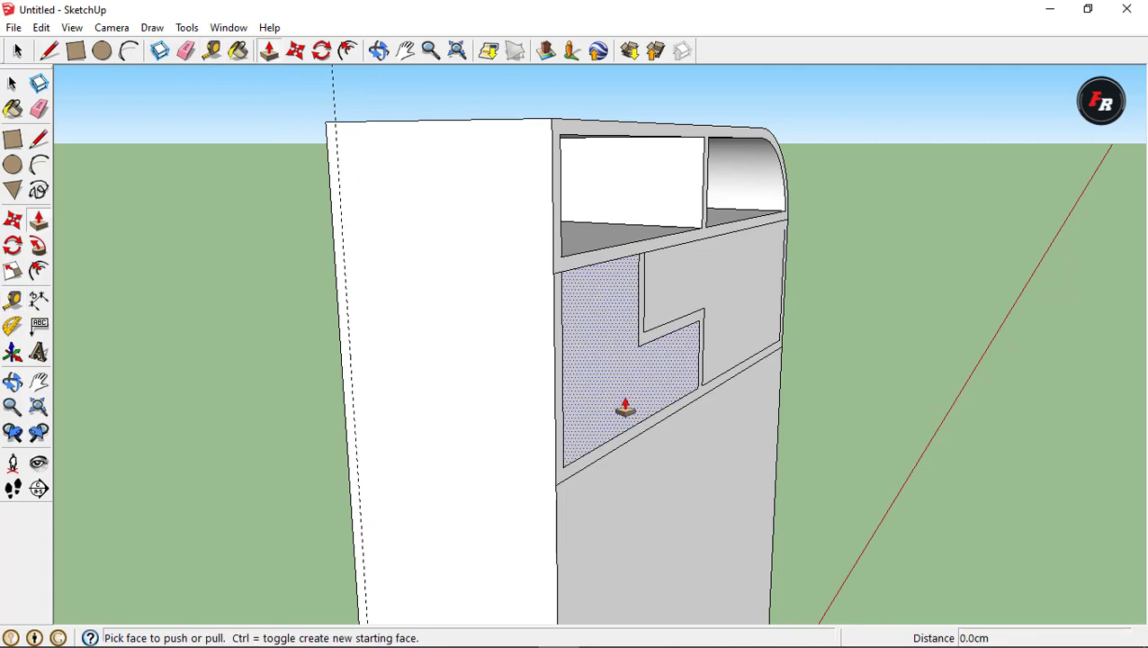
{"action": "left_click", "coordinate": [623, 406]}
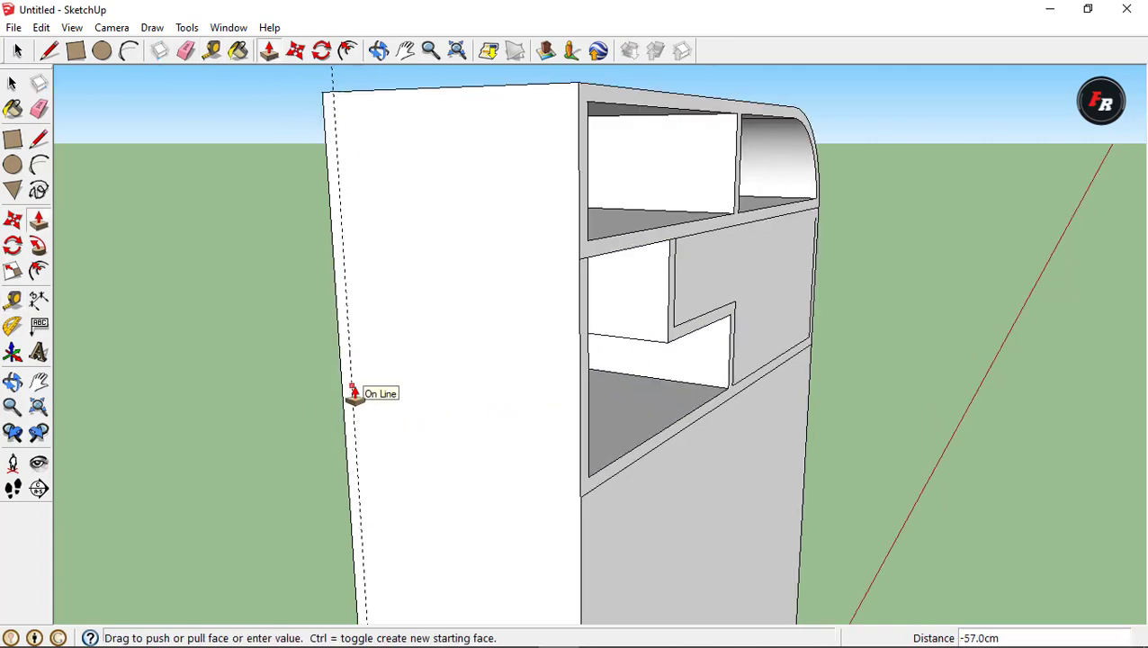
{"action": "left_click", "coordinate": [355, 393]}
{"action": "mouse_move", "coordinate": [355, 396]}
{"action": "middle_mouse_down"}
{"action": "mouse_move", "coordinate": [586, 423]}
{"action": "mouse_move", "coordinate": [408, 423]}
{"action": "mouse_move", "coordinate": [443, 357]}
{"action": "mouse_move", "coordinate": [530, 346]}
{"action": "middle_mouse_up"}
{"action": "scroll", "coordinate": [444, 357], "scroll_direction": "up", "scroll_amount": 3}
{"action": "scroll", "coordinate": [378, 398], "scroll_direction": "down", "scroll_amount": 3}
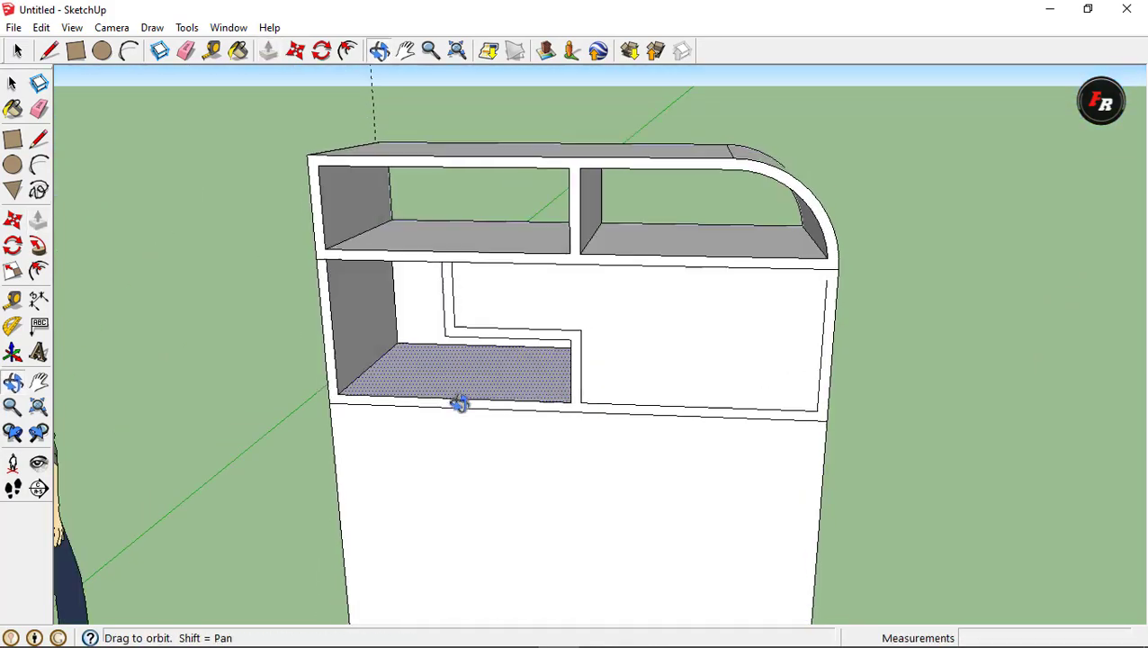
{"action": "middle_click_drag", "start_coordinate": [458, 402], "coordinate": [513, 410]}
{"action": "mouse_move", "coordinate": [894, 415]}
{"action": "middle_mouse_down"}
{"action": "mouse_move", "coordinate": [562, 479]}
{"action": "mouse_move", "coordinate": [720, 443]}
{"action": "mouse_move", "coordinate": [782, 486]}
{"action": "middle_mouse_up"}
Draw a 3 cm closing line at the right panel's corner
{"action": "key", "text": "l"}
{"action": "left_click", "coordinate": [770, 322]}
{"action": "scroll", "coordinate": [779, 311], "scroll_direction": "up", "scroll_amount": 3}
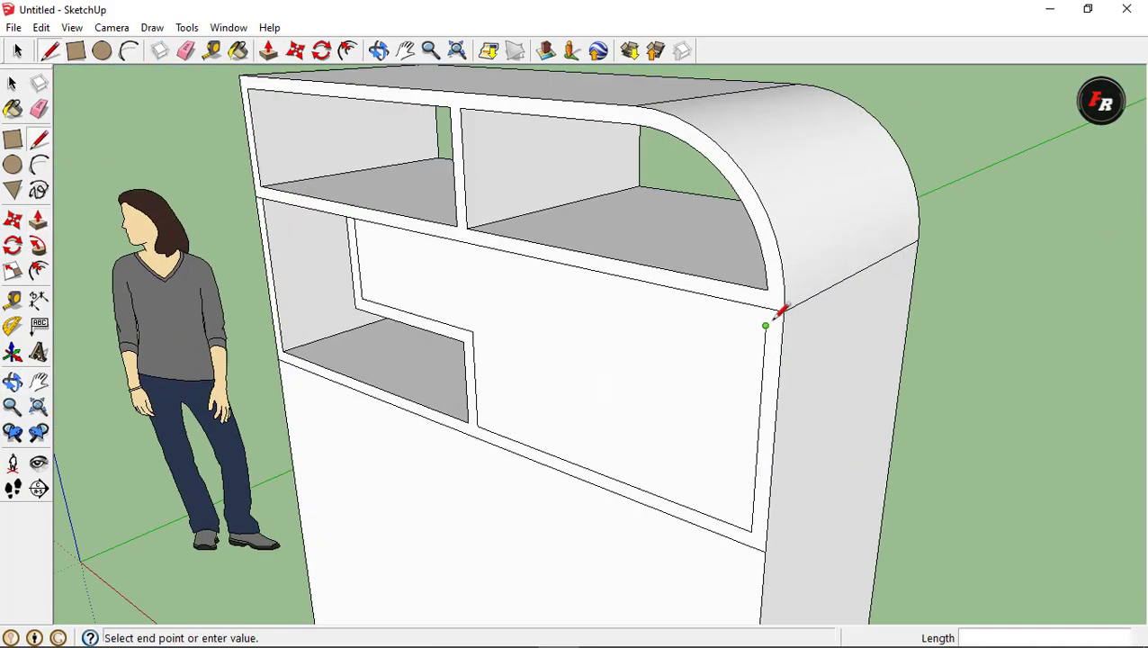
{"action": "scroll", "coordinate": [779, 311], "scroll_direction": "up", "scroll_amount": 2}
{"action": "left_click", "coordinate": [781, 313]}
{"action": "key", "text": "e"}
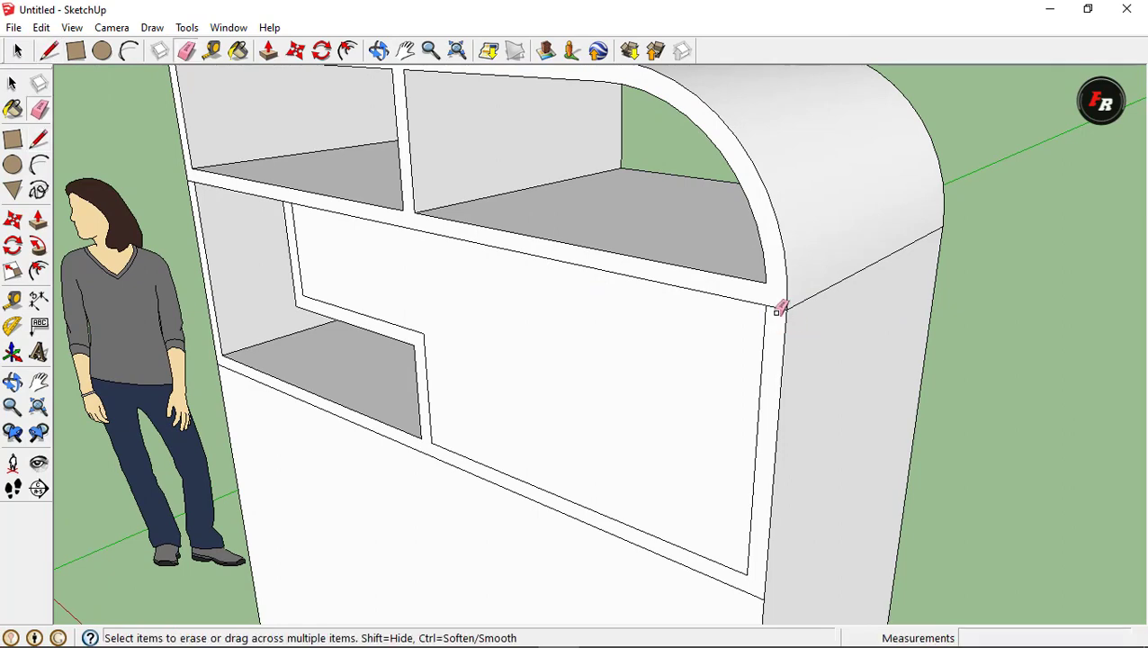
{"action": "scroll", "coordinate": [872, 342], "scroll_direction": "down", "scroll_amount": 5}
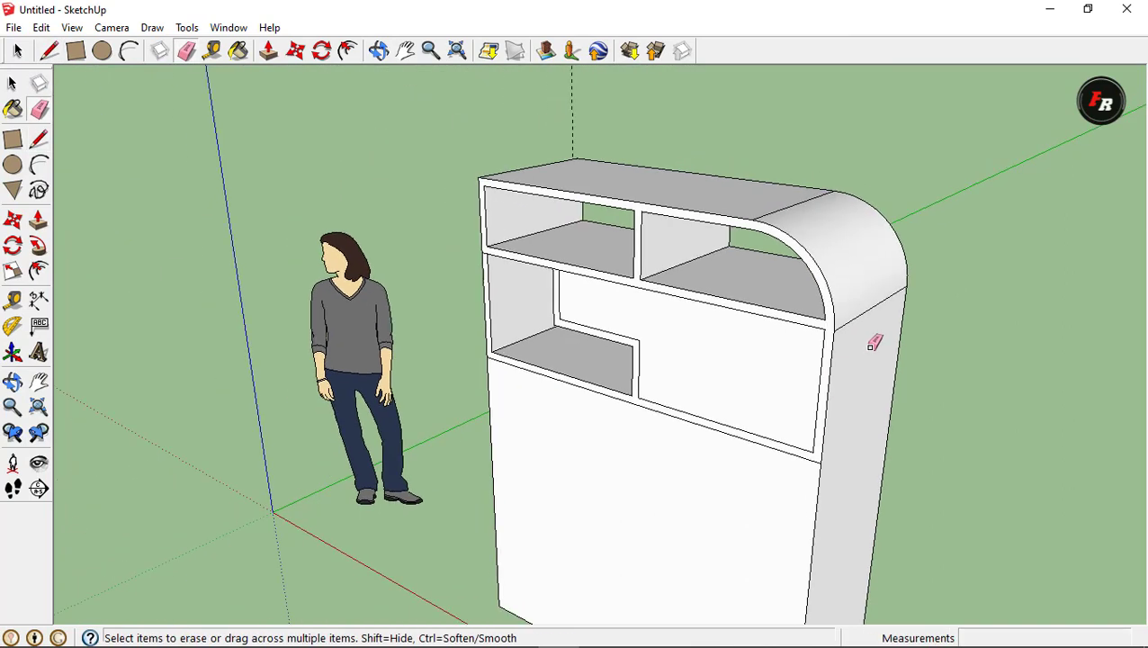
Push the right middle compartment face deep into the cabinet
{"action": "middle_click_drag", "start_coordinate": [872, 342], "coordinate": [776, 353]}
{"action": "left_click", "coordinate": [269, 50]}
{"action": "mouse_move", "coordinate": [673, 384]}
{"action": "left_mouse_down"}
{"action": "mouse_move", "coordinate": [947, 414]}
{"action": "mouse_move", "coordinate": [912, 378]}
{"action": "left_mouse_up"}
{"action": "mouse_move", "coordinate": [912, 378]}
{"action": "middle_mouse_down"}
{"action": "mouse_move", "coordinate": [522, 433]}
{"action": "mouse_move", "coordinate": [699, 430]}
{"action": "mouse_move", "coordinate": [655, 446]}
{"action": "mouse_move", "coordinate": [620, 389]}
{"action": "mouse_move", "coordinate": [616, 484]}
{"action": "middle_mouse_up"}
Copy the lower front's top edge to the bottom with /3, making three equal bands
{"action": "left_click", "coordinate": [406, 51]}
{"action": "mouse_move", "coordinate": [686, 592]}
{"action": "left_mouse_down"}
{"action": "mouse_move", "coordinate": [574, 463]}
{"action": "mouse_move", "coordinate": [520, 374]}
{"action": "left_mouse_up"}
{"action": "middle_click_drag", "start_coordinate": [520, 374], "coordinate": [541, 426]}
{"action": "middle_click_drag", "start_coordinate": [502, 359], "coordinate": [486, 333]}
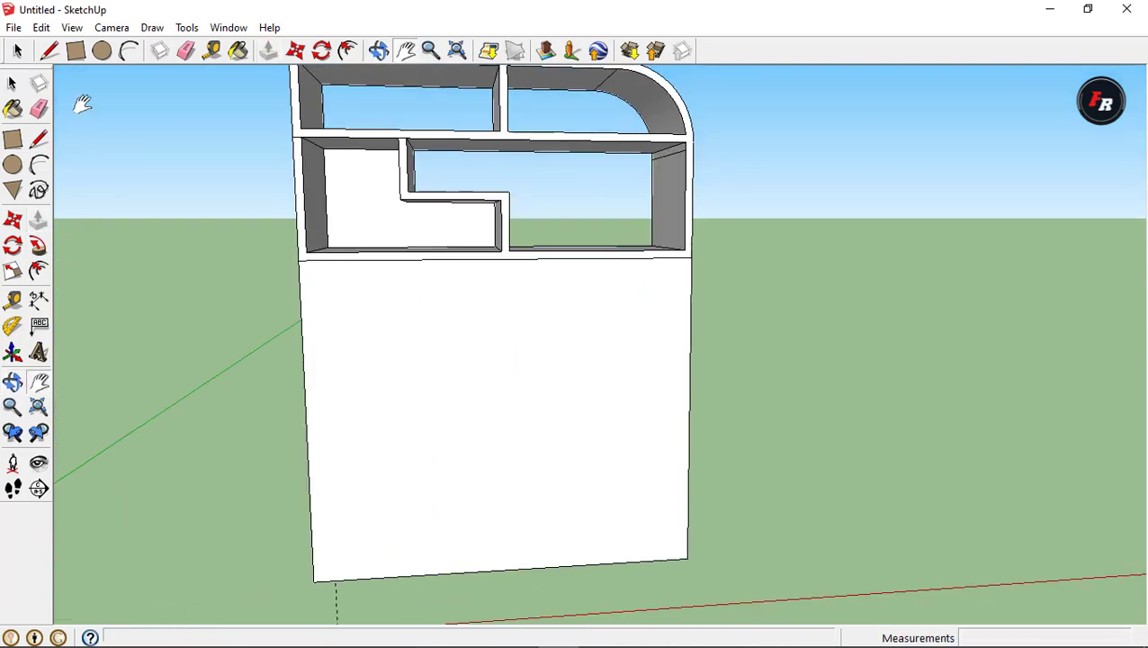
{"action": "left_click", "coordinate": [19, 51]}
{"action": "left_click", "coordinate": [405, 261]}
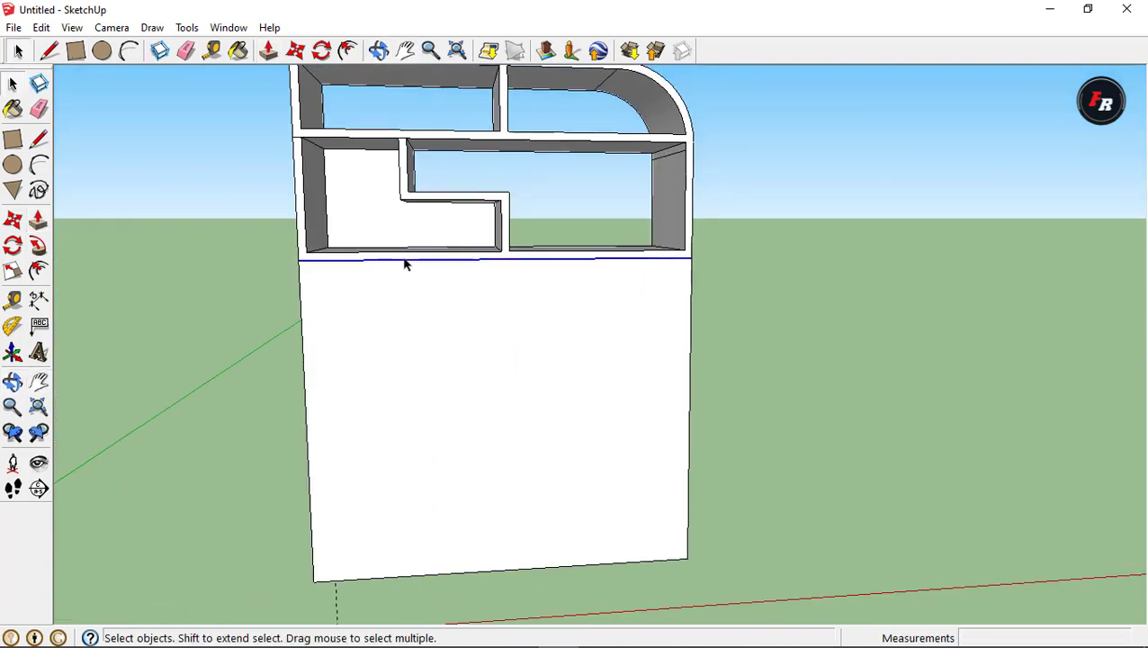
{"action": "key", "text": "m"}
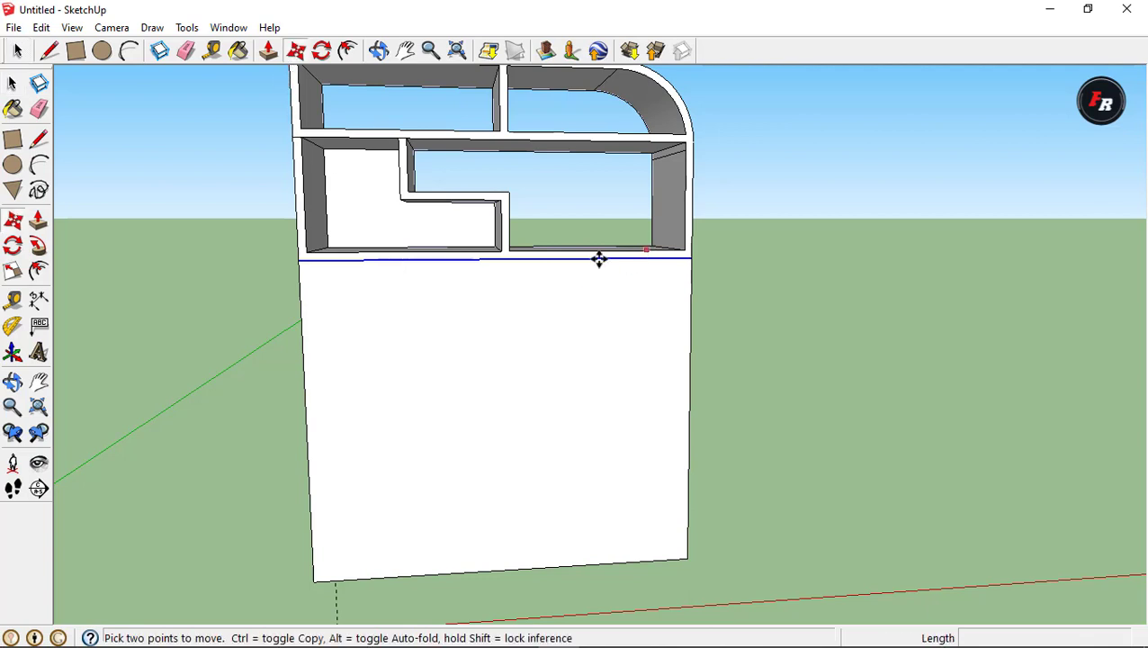
{"action": "key", "text": "ctrl"}
{"action": "left_click", "coordinate": [501, 260]}
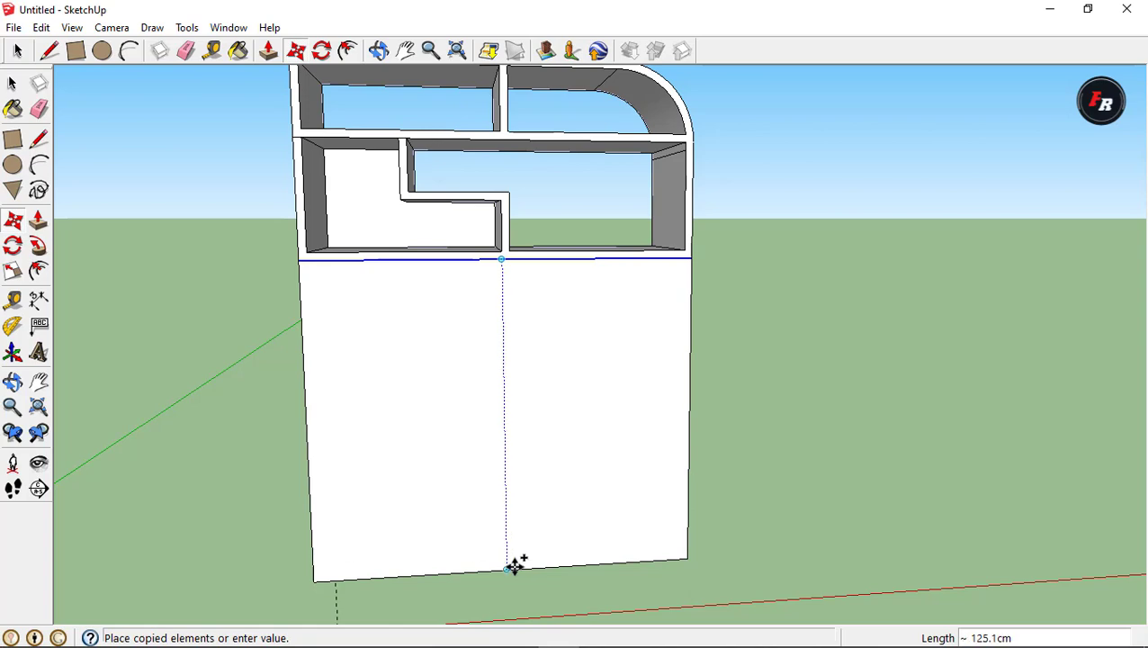
{"action": "left_click", "coordinate": [514, 565]}
{"action": "type", "text": "/3"}
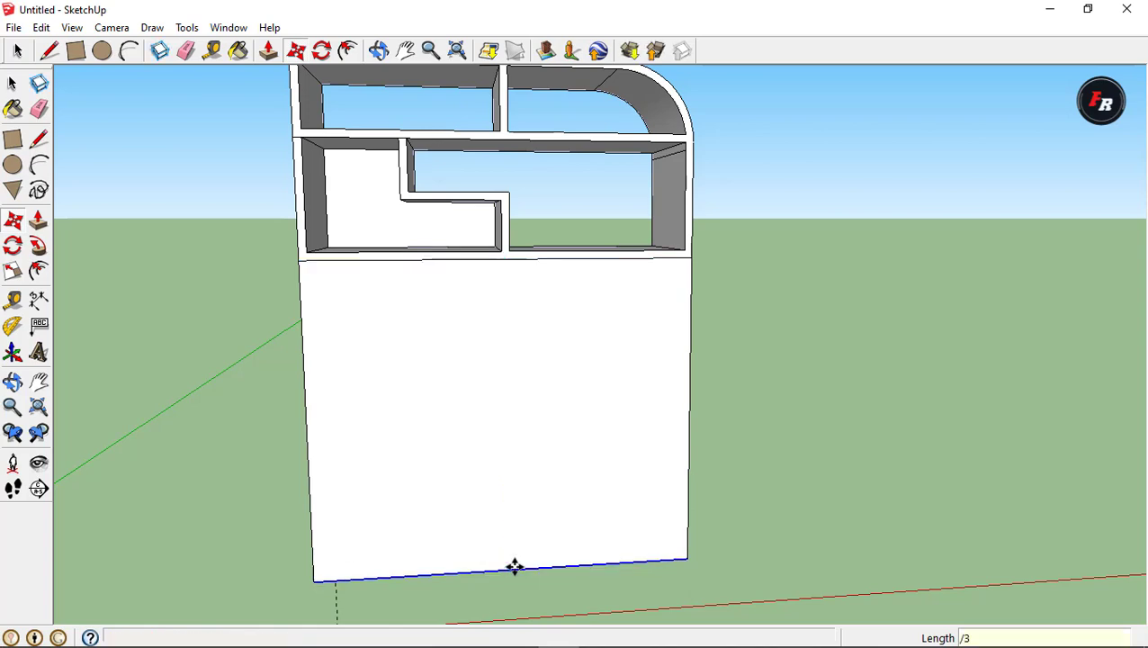
{"action": "key", "text": "Return"}
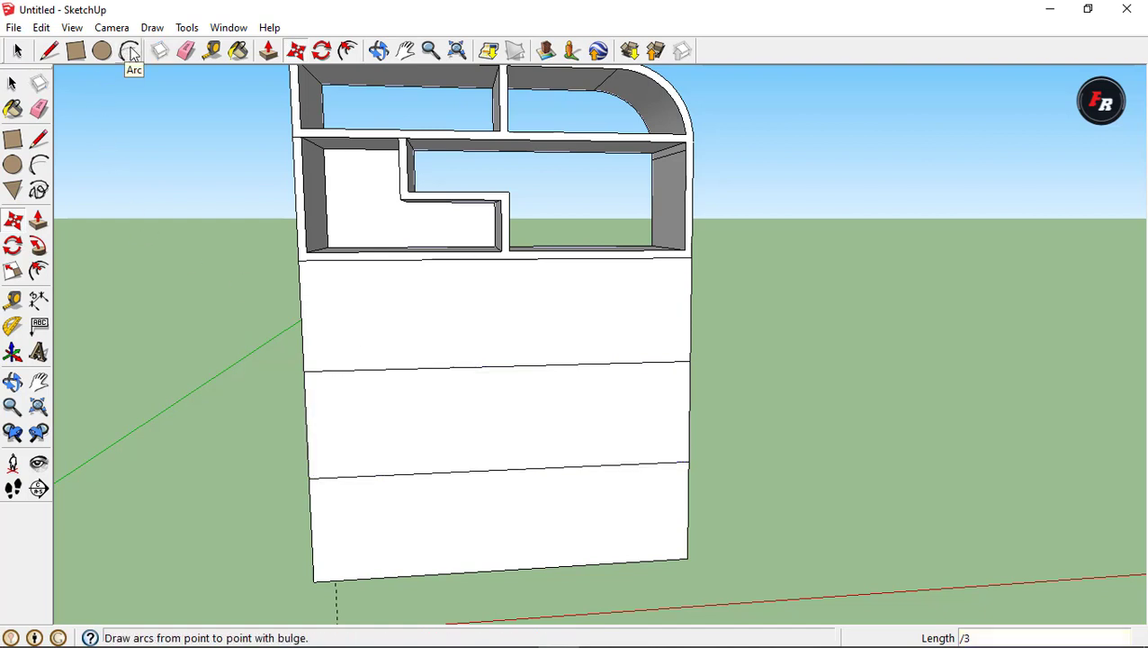
{"action": "left_click", "coordinate": [101, 51]}
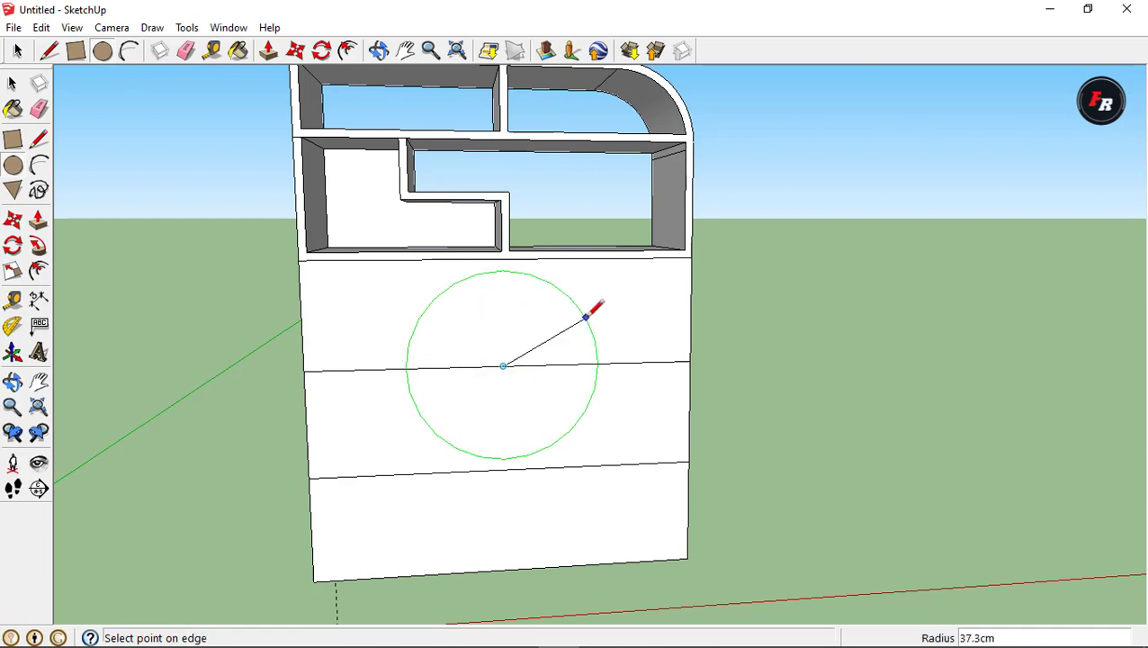
Finish the circle on the lower front and erase the line crossing it
{"action": "scroll", "coordinate": [582, 300], "scroll_direction": "up", "scroll_amount": 2}
{"action": "scroll", "coordinate": [585, 302], "scroll_direction": "up", "scroll_amount": 1}
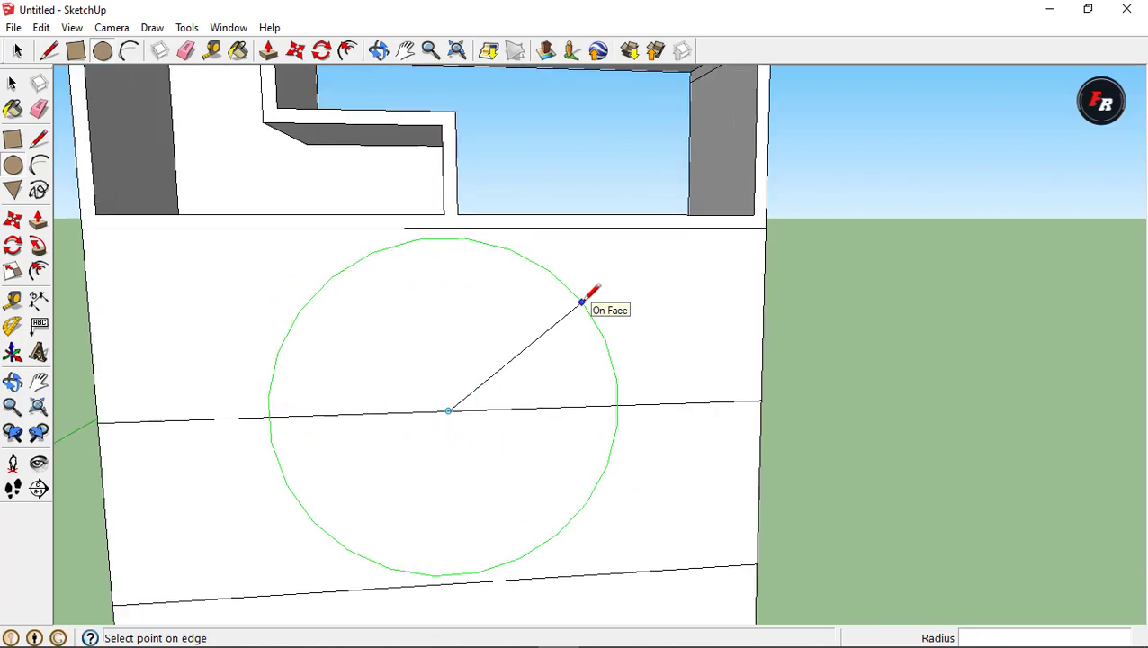
{"action": "left_click", "coordinate": [456, 226]}
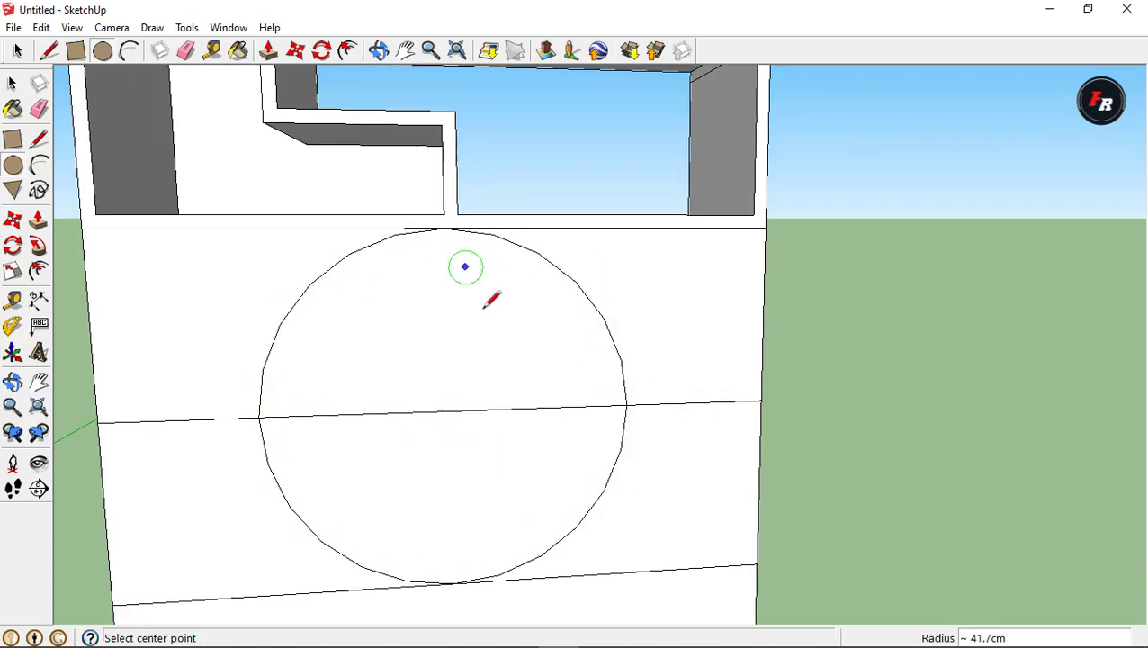
{"action": "scroll", "coordinate": [281, 86], "scroll_direction": "down", "scroll_amount": 2}
{"action": "left_click", "coordinate": [348, 50]}
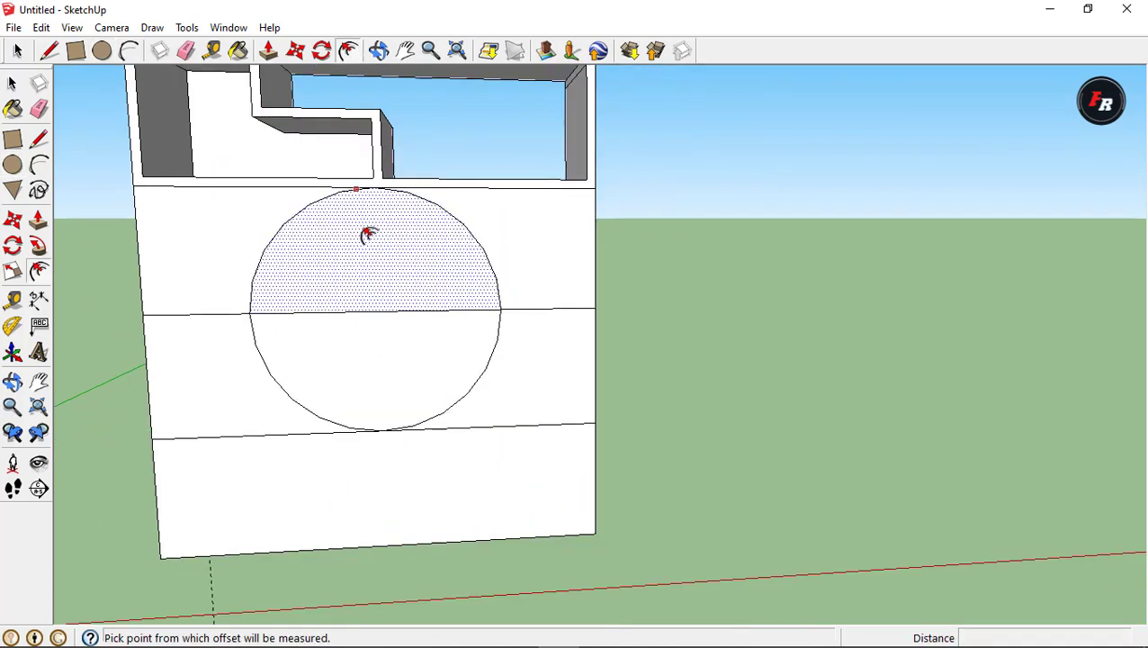
{"action": "key", "text": "e"}
{"action": "left_click", "coordinate": [381, 310]}
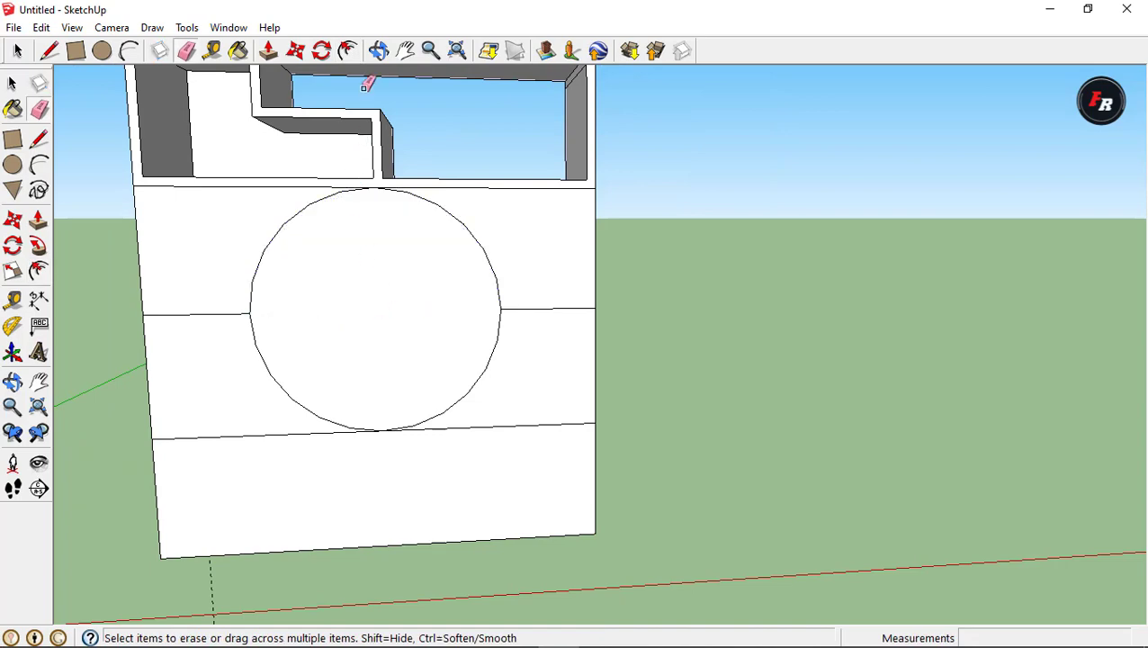
Offset a thin ring just inside the circle
{"action": "left_click", "coordinate": [347, 51]}
{"action": "left_click", "coordinate": [419, 333]}
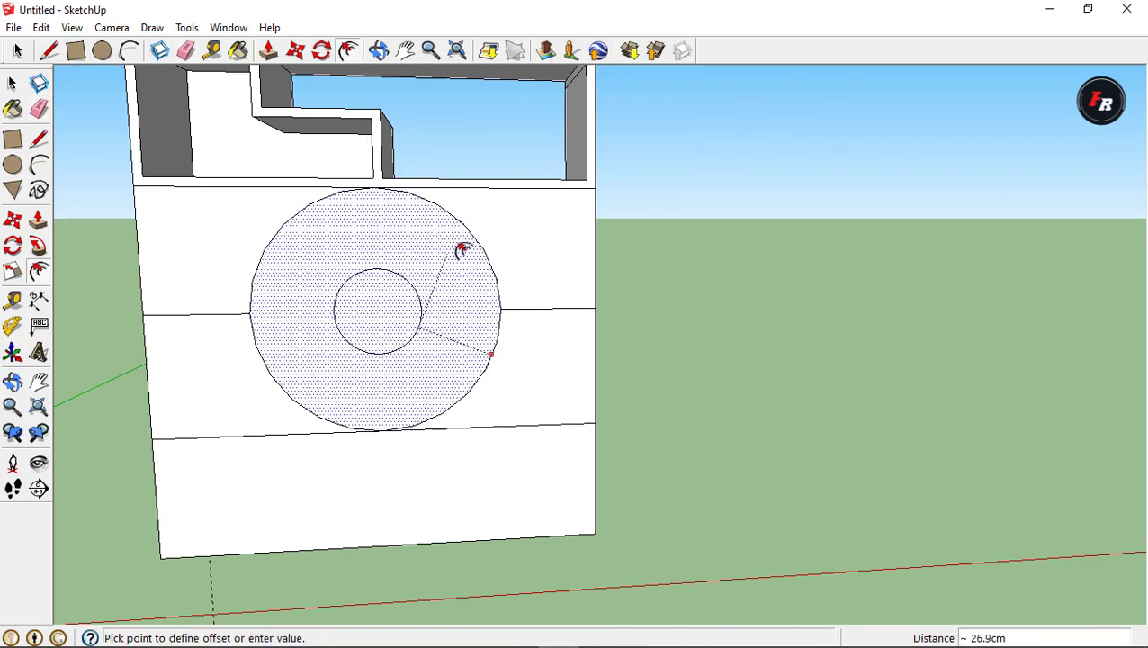
{"action": "left_click", "coordinate": [509, 219]}
{"action": "middle_click_drag", "start_coordinate": [341, 260], "coordinate": [368, 336]}
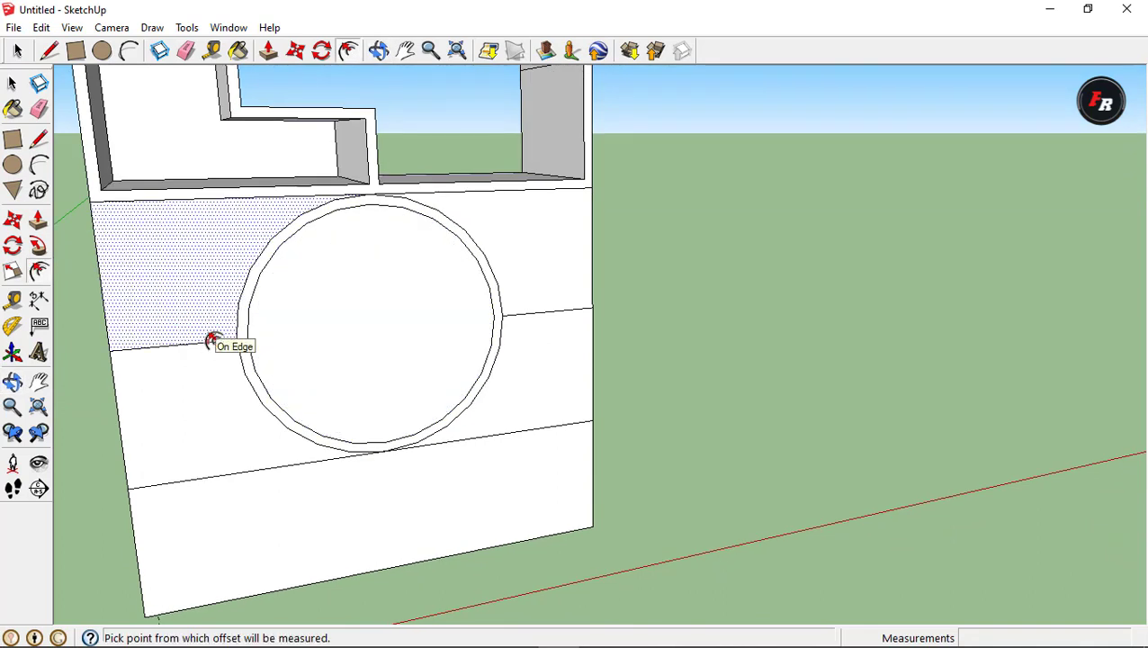
Inset the upper-left, upper-right and lower panels around the circle by 3 cm
{"action": "left_click", "coordinate": [212, 340]}
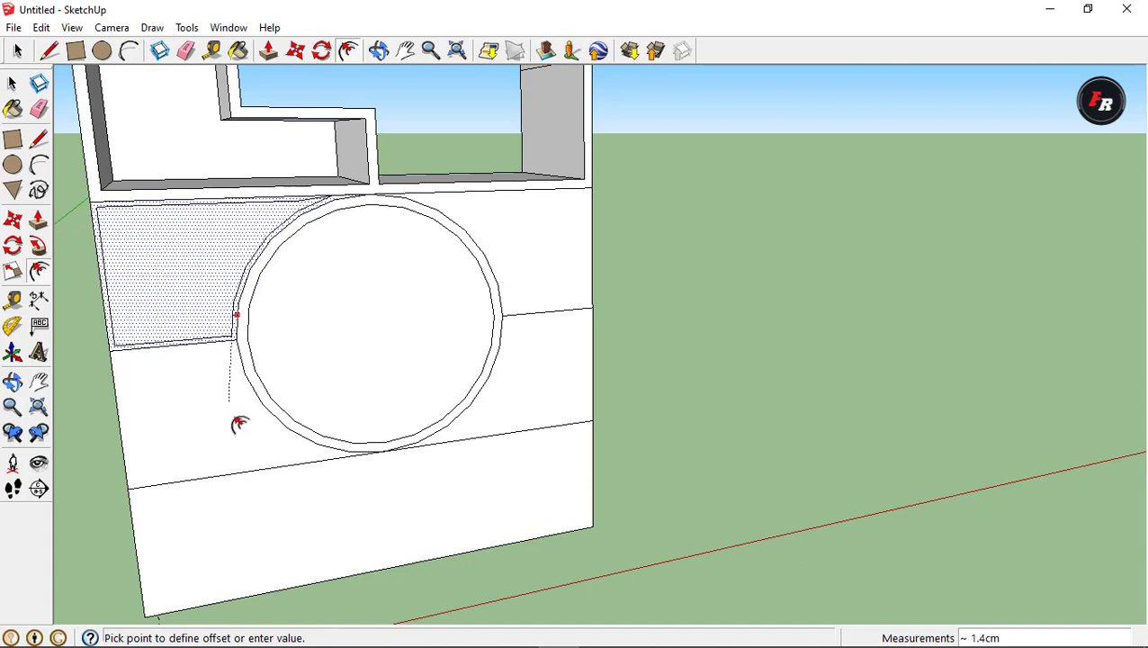
{"action": "left_click", "coordinate": [209, 338]}
{"action": "key", "text": "ctrl+z"}
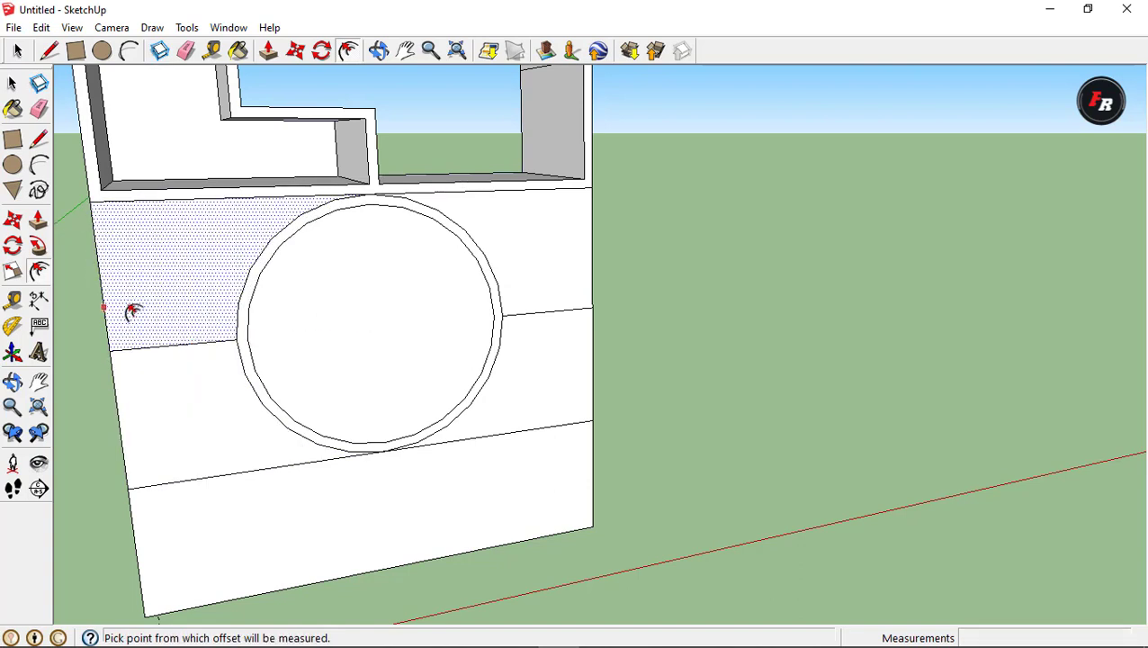
{"action": "key", "text": "Escape"}
{"action": "left_click", "coordinate": [108, 223]}
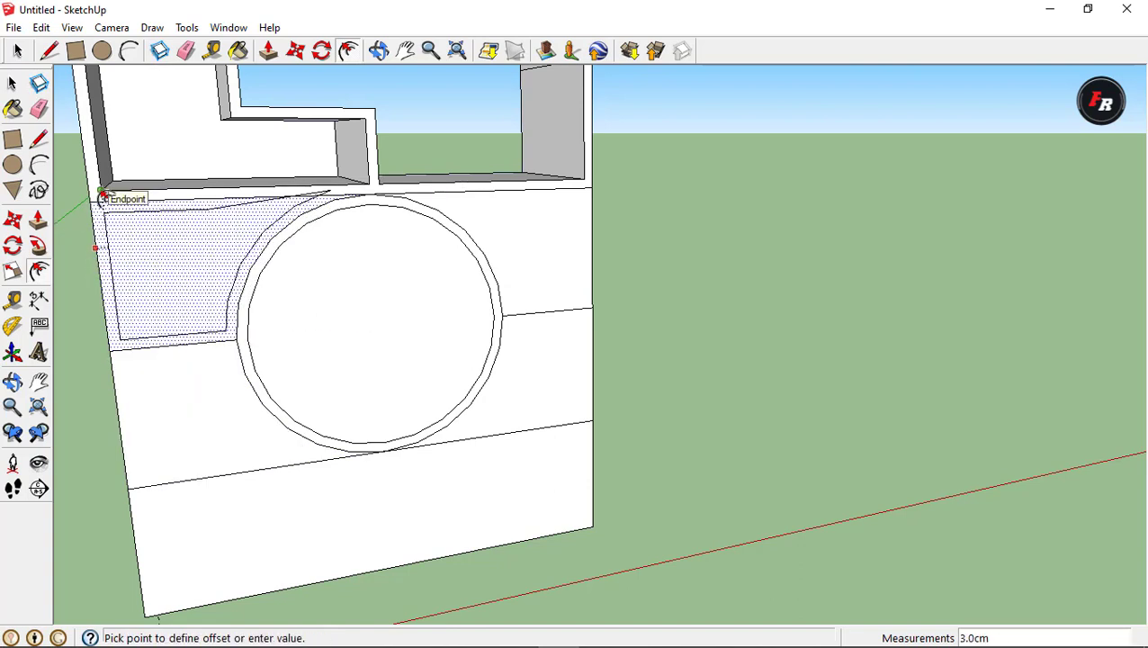
{"action": "key", "text": "Escape"}
{"action": "mouse_move", "coordinate": [241, 318]}
{"action": "middle_mouse_down"}
{"action": "mouse_move", "coordinate": [213, 274]}
{"action": "mouse_move", "coordinate": [231, 226]}
{"action": "mouse_move", "coordinate": [239, 243]}
{"action": "mouse_move", "coordinate": [194, 230]}
{"action": "mouse_move", "coordinate": [196, 197]}
{"action": "mouse_move", "coordinate": [146, 164]}
{"action": "middle_mouse_up"}
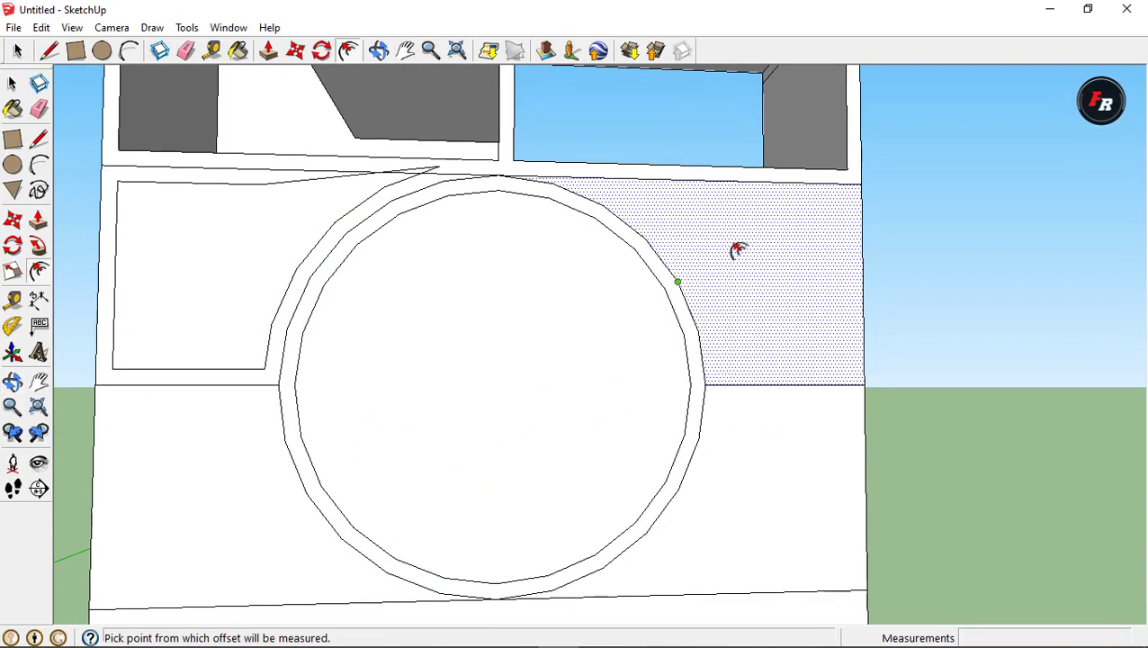
{"action": "double_click", "coordinate": [805, 434]}
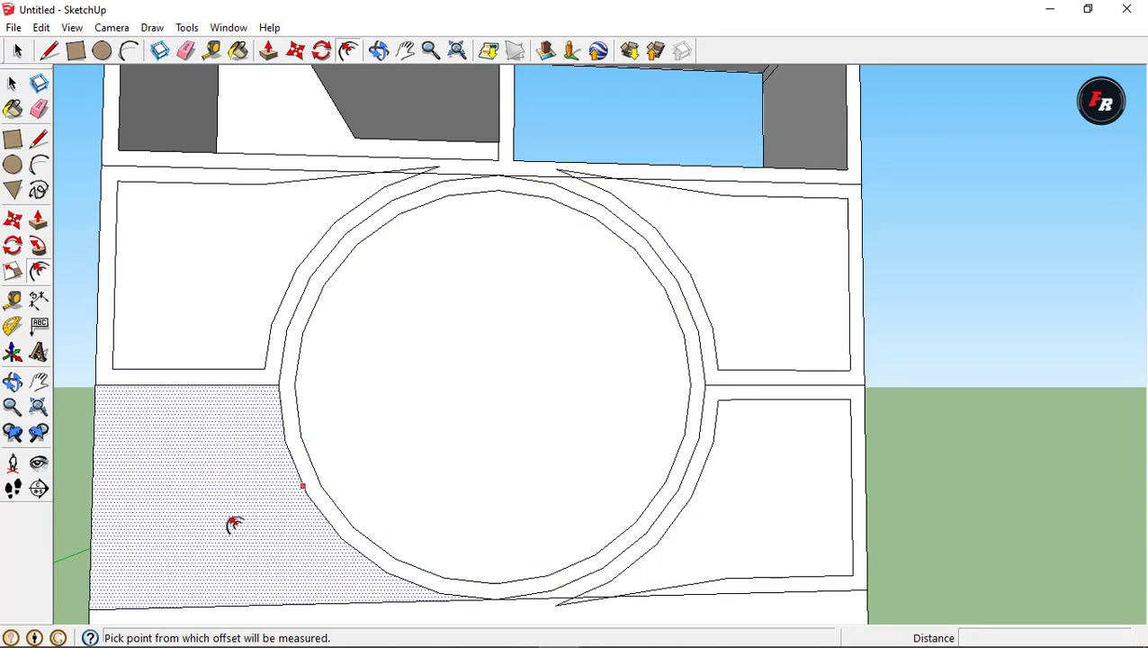
{"action": "double_click", "coordinate": [233, 525]}
{"action": "left_click", "coordinate": [50, 51]}
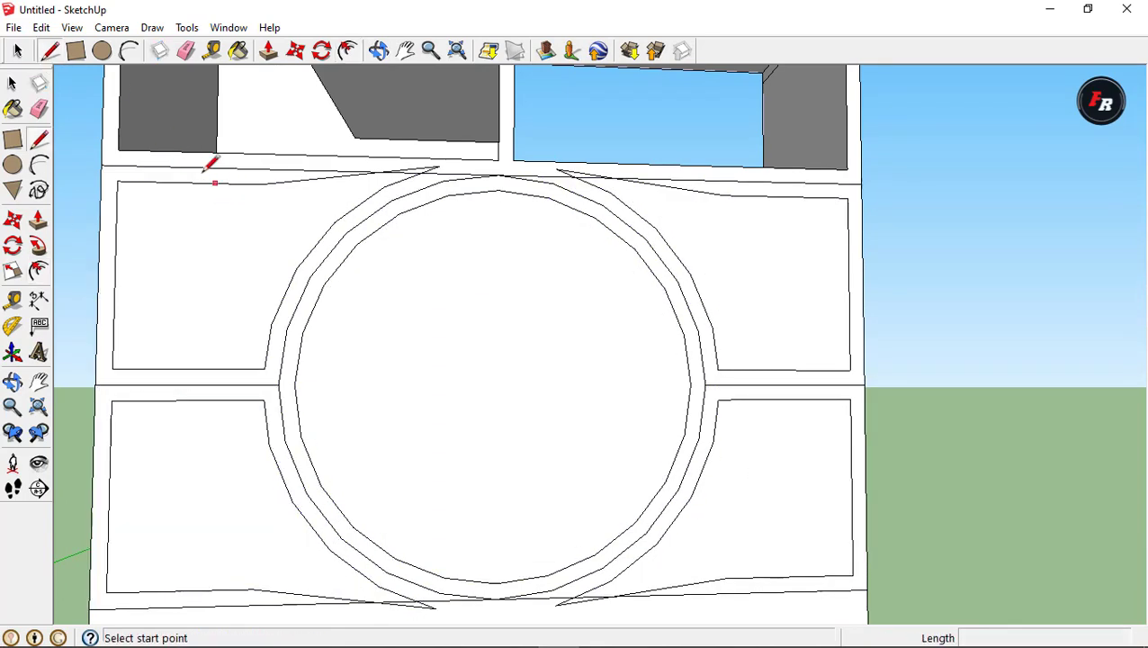
Replace a stray top edge with short 3 cm edges closing the top-left and top-right inset corners
{"action": "left_click", "coordinate": [117, 181]}
{"action": "left_click", "coordinate": [383, 187]}
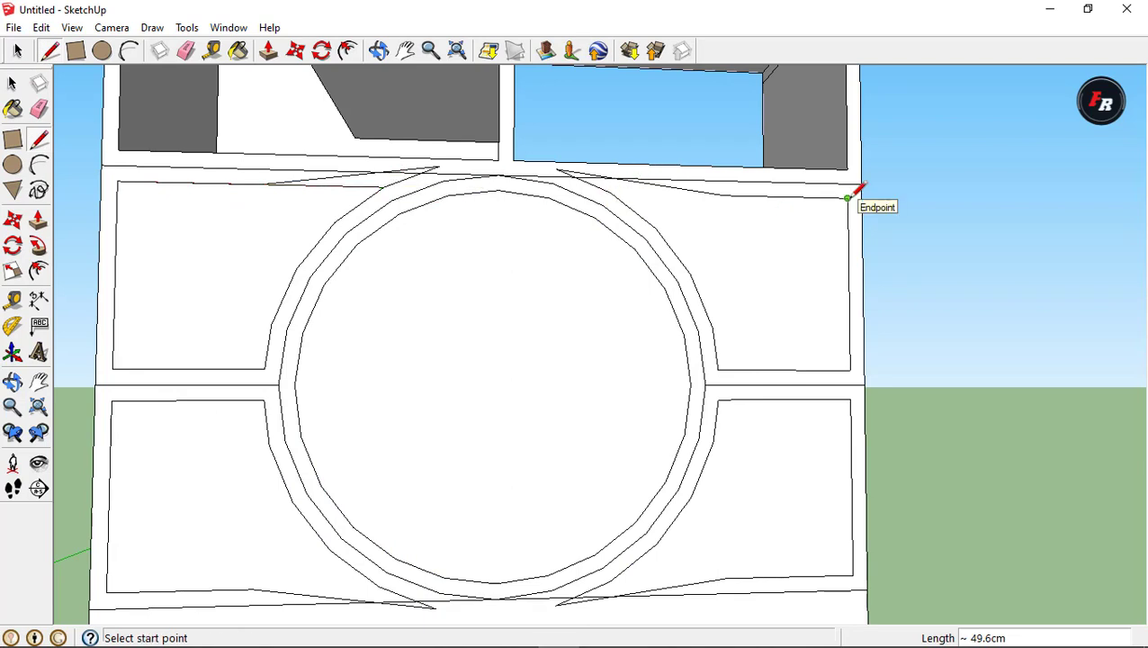
{"action": "key", "text": "ctrl+z"}
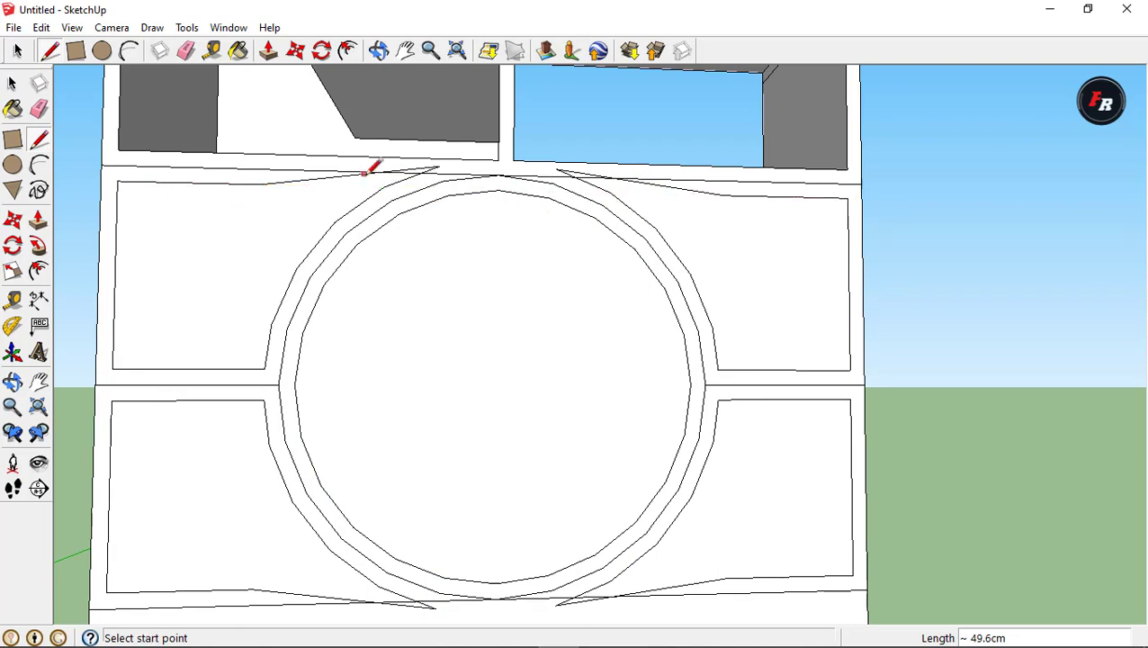
{"action": "key", "text": "e"}
{"action": "left_click_drag", "start_coordinate": [440, 167], "coordinate": [382, 179]}
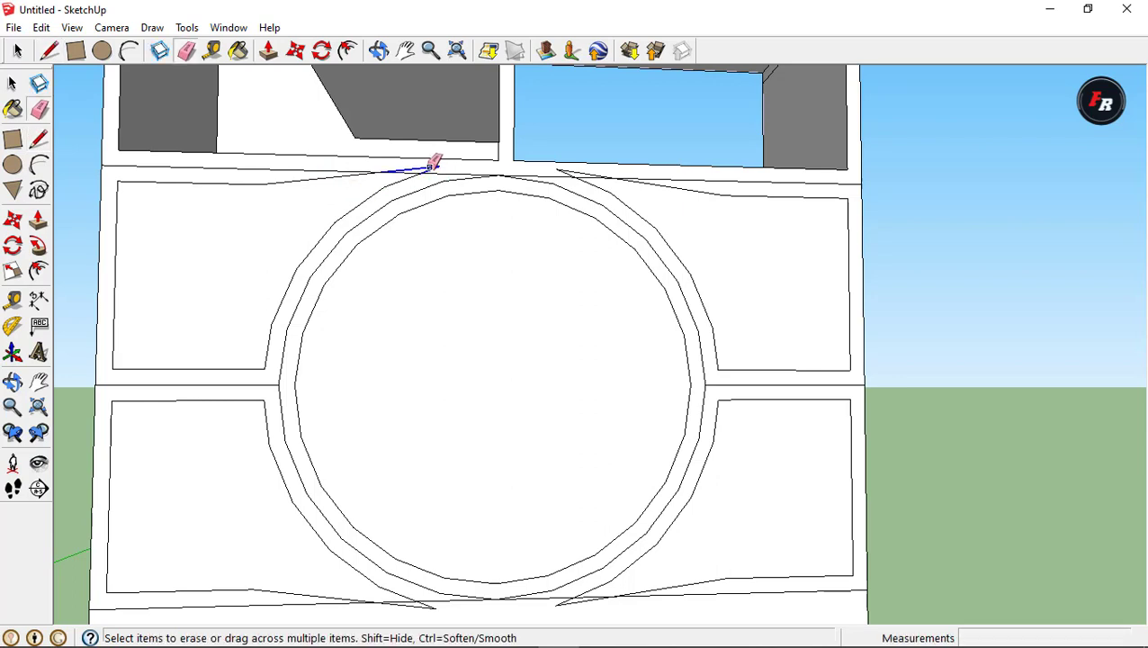
{"action": "key", "text": "l"}
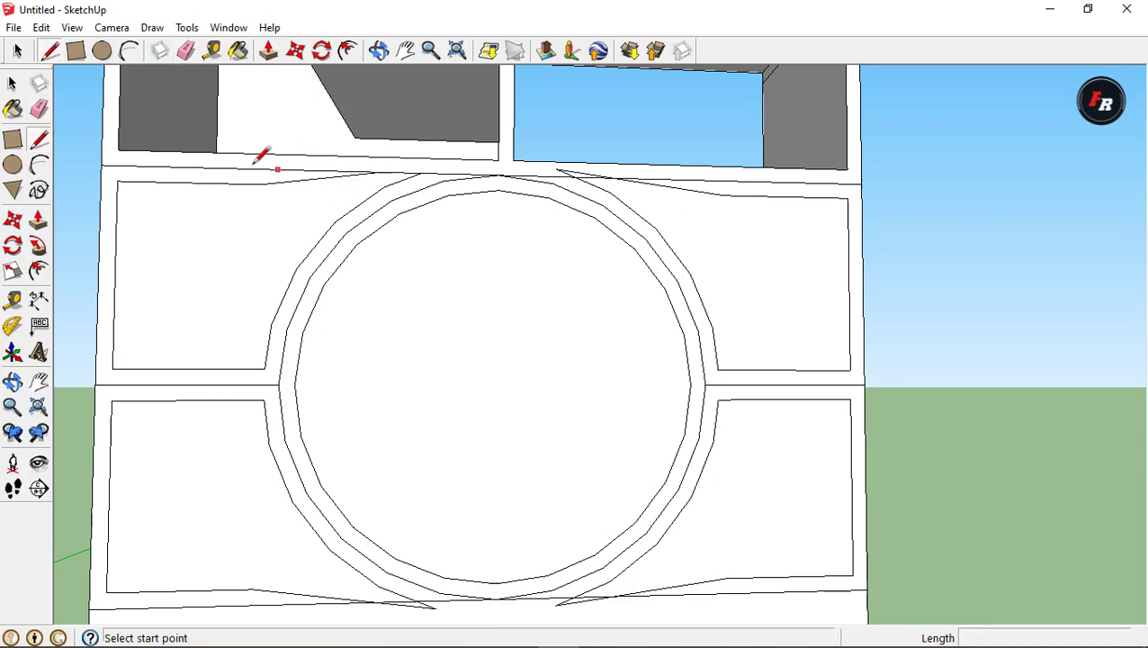
{"action": "left_click", "coordinate": [117, 179]}
{"action": "left_click", "coordinate": [116, 166]}
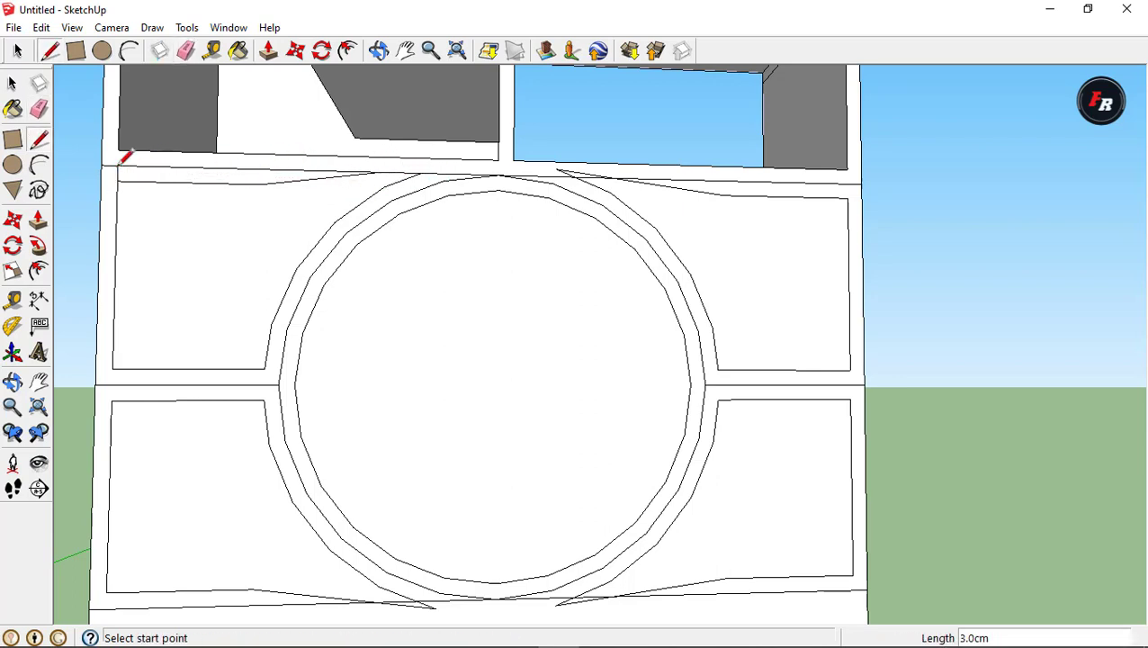
{"action": "left_click", "coordinate": [847, 181]}
{"action": "left_click", "coordinate": [847, 169]}
Erase the leftover top horizontal and sloped edges and the inner circle's four arcs
{"action": "key", "text": "e"}
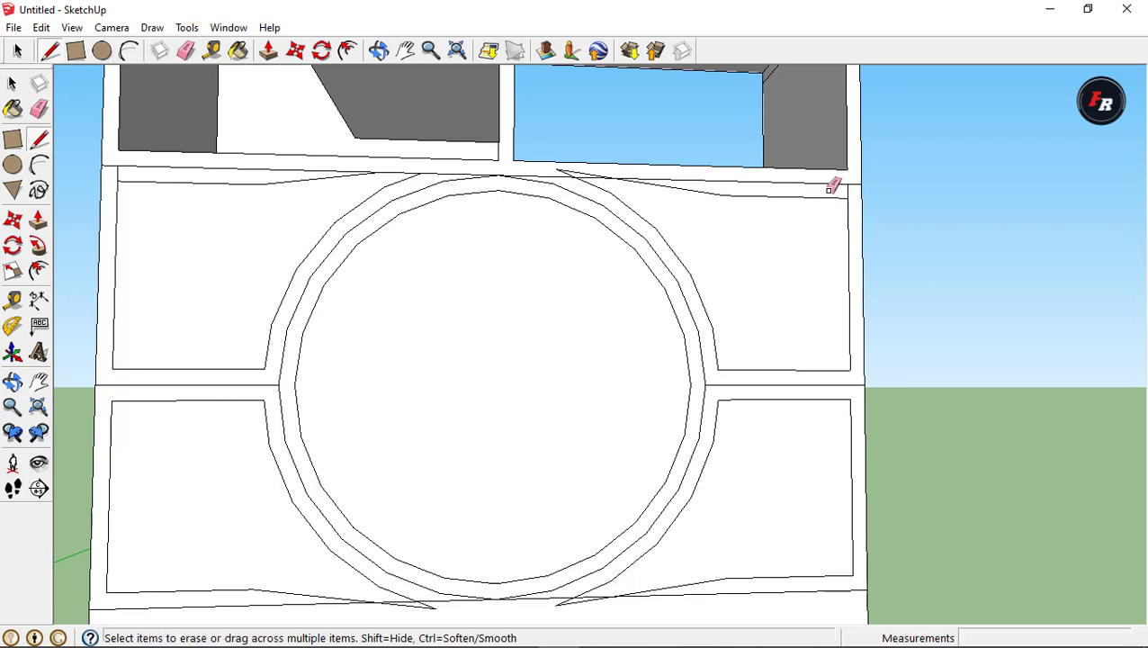
{"action": "left_click", "coordinate": [805, 199]}
{"action": "left_click", "coordinate": [643, 183]}
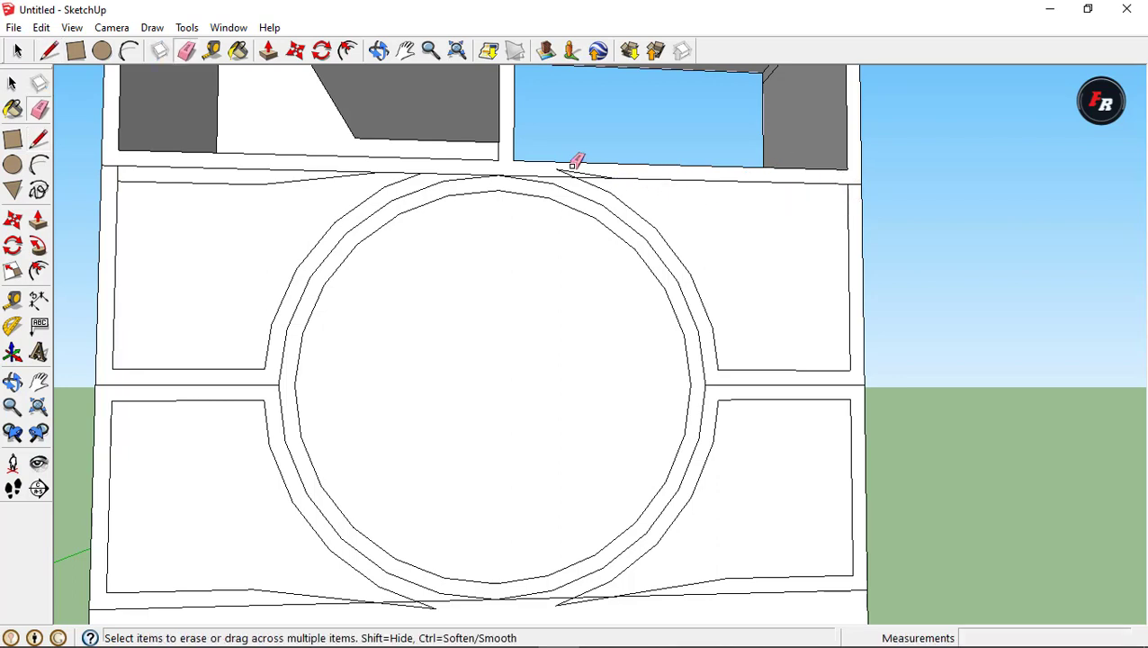
{"action": "left_click", "coordinate": [569, 167]}
{"action": "left_click", "coordinate": [338, 176]}
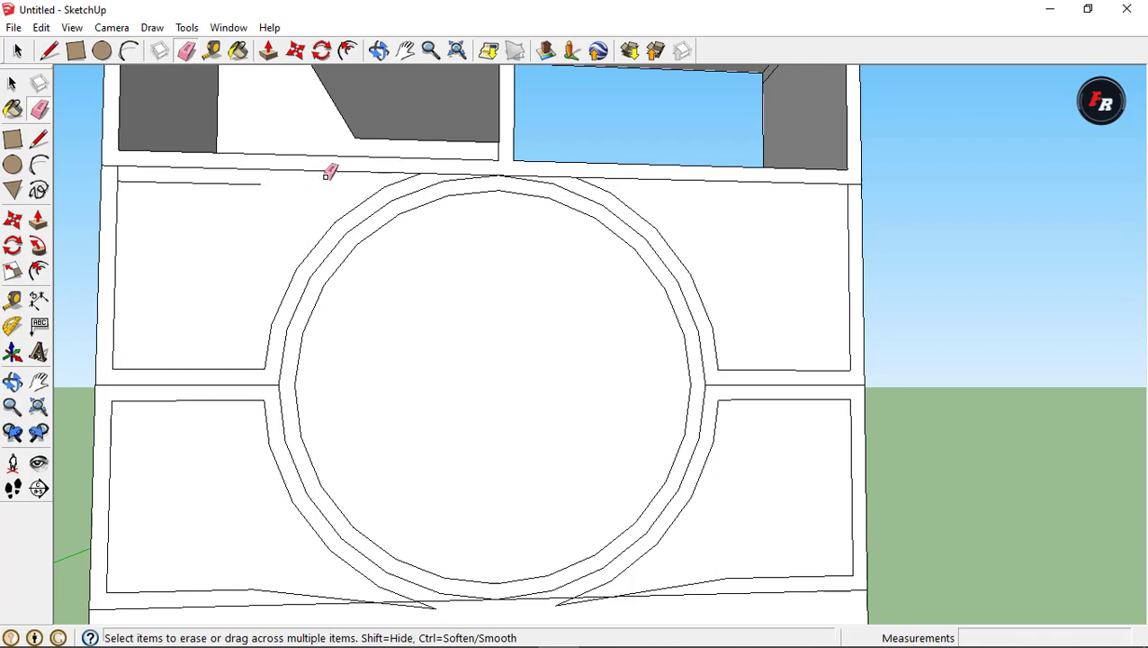
{"action": "left_click_drag", "start_coordinate": [250, 181], "coordinate": [202, 180]}
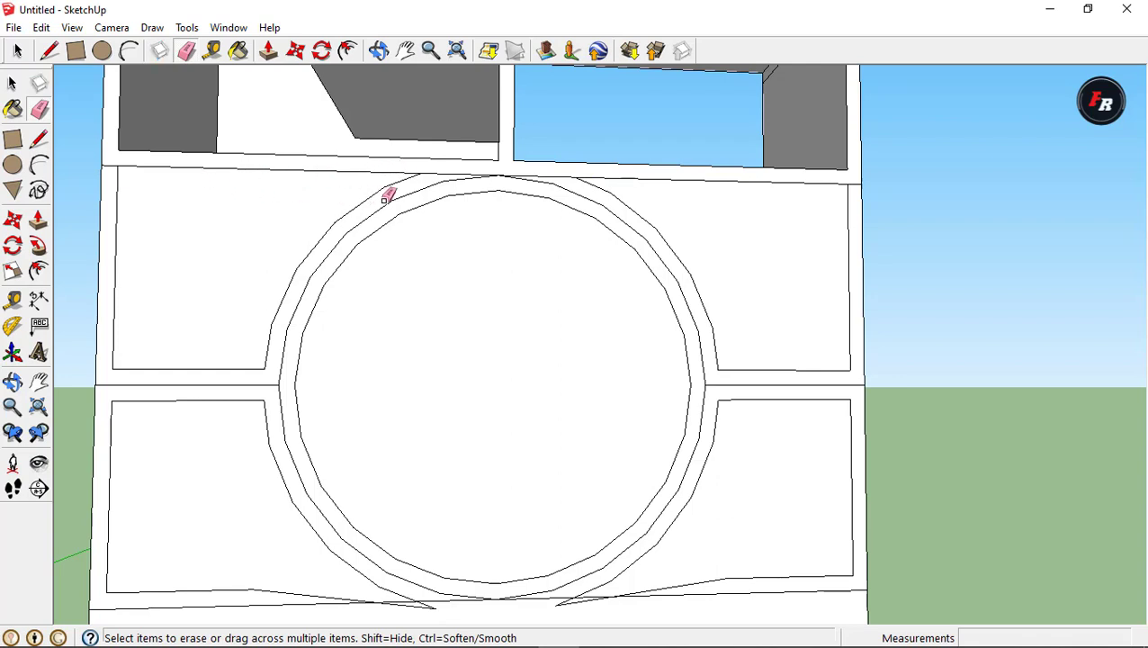
{"action": "left_click", "coordinate": [481, 192]}
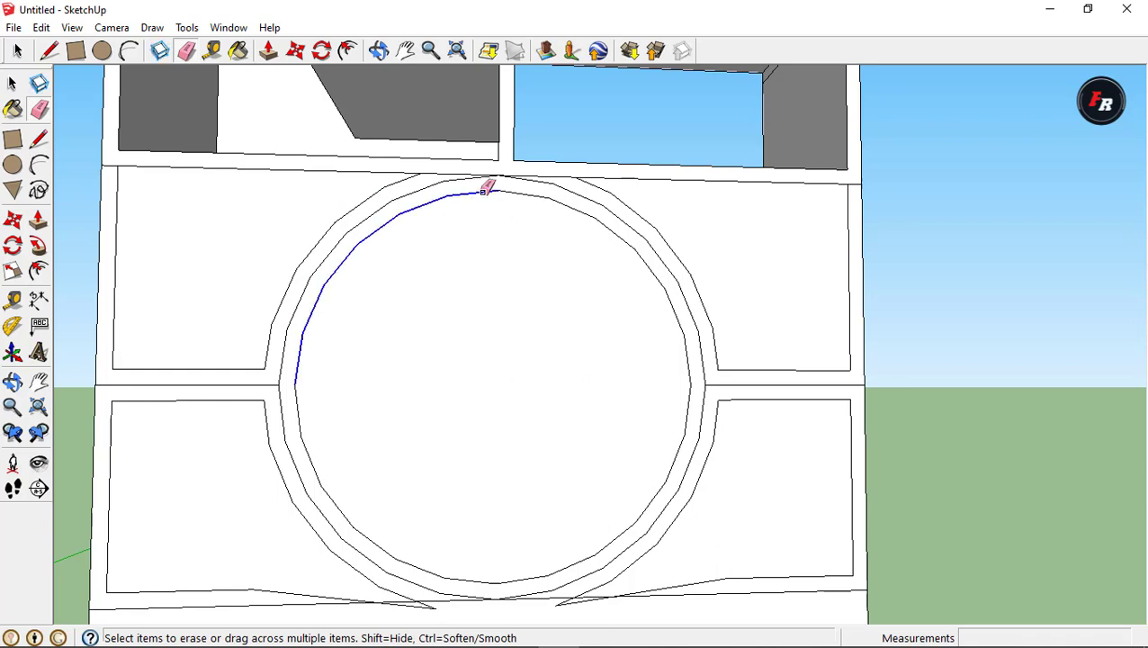
{"action": "left_click", "coordinate": [549, 199]}
{"action": "left_click", "coordinate": [684, 401]}
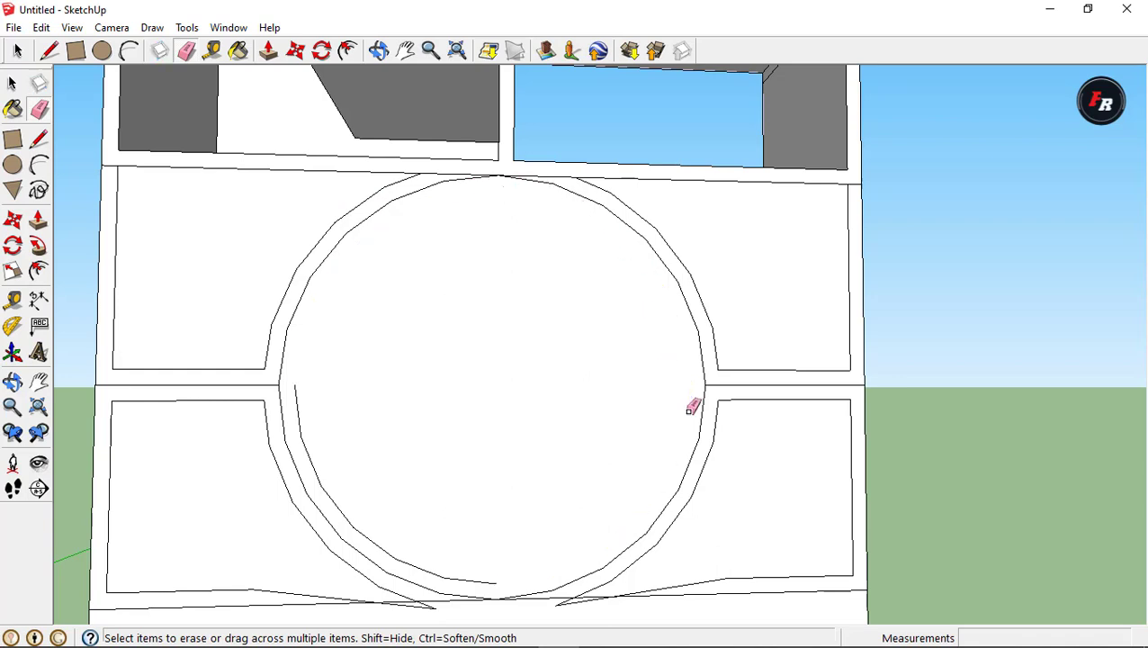
{"action": "left_click", "coordinate": [419, 573]}
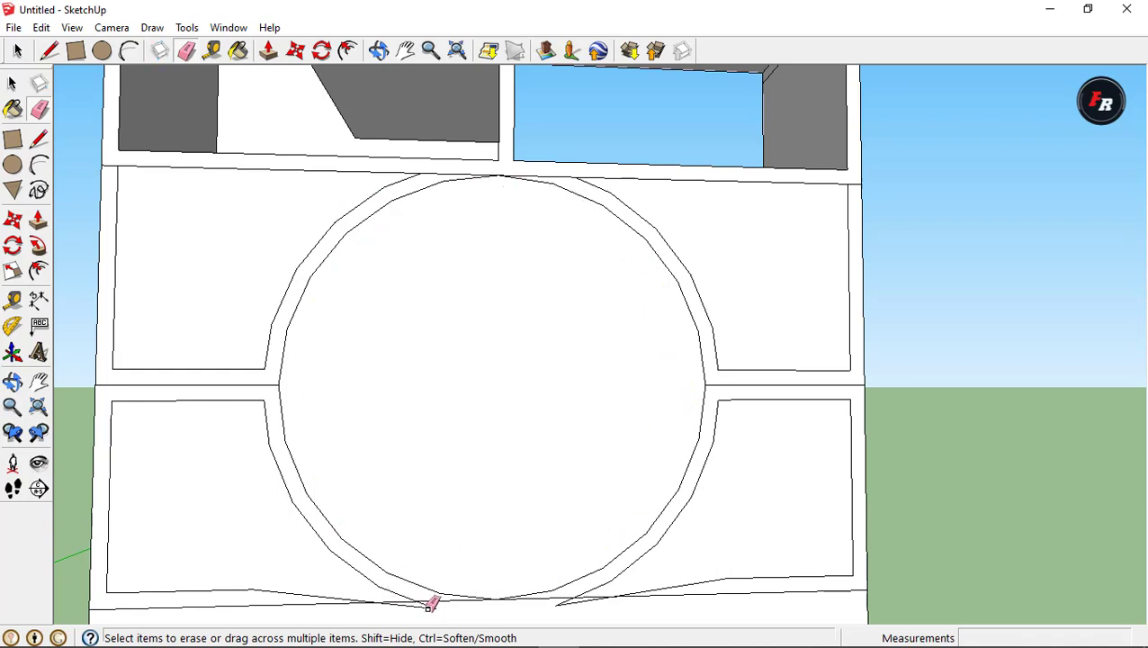
Erase the edge along the top of the circle, then pan up to the bottom panels
{"action": "scroll", "coordinate": [431, 602], "scroll_direction": "down", "scroll_amount": 2}
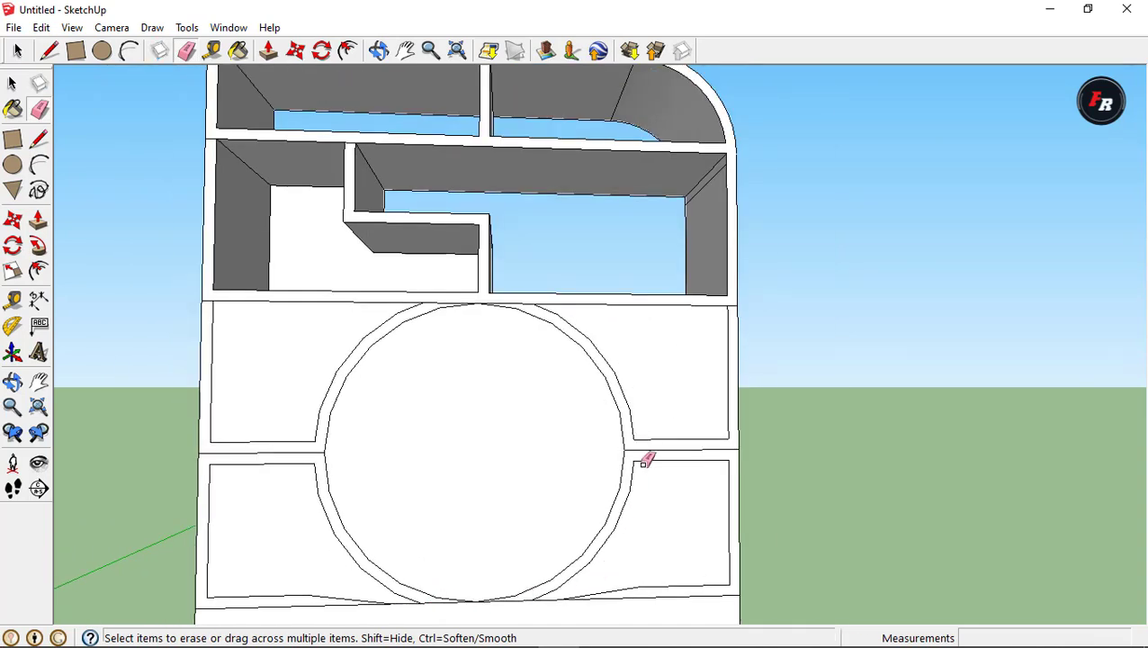
{"action": "scroll", "coordinate": [646, 460], "scroll_direction": "up", "scroll_amount": 2}
{"action": "scroll", "coordinate": [645, 460], "scroll_direction": "up", "scroll_amount": 1}
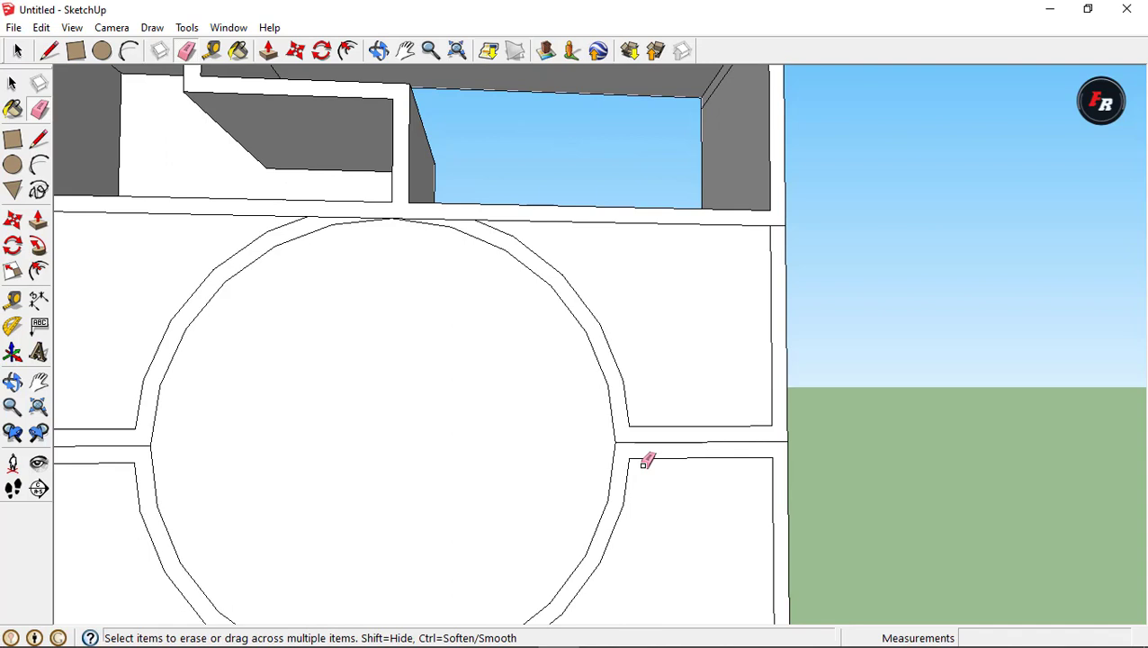
{"action": "key", "text": "l"}
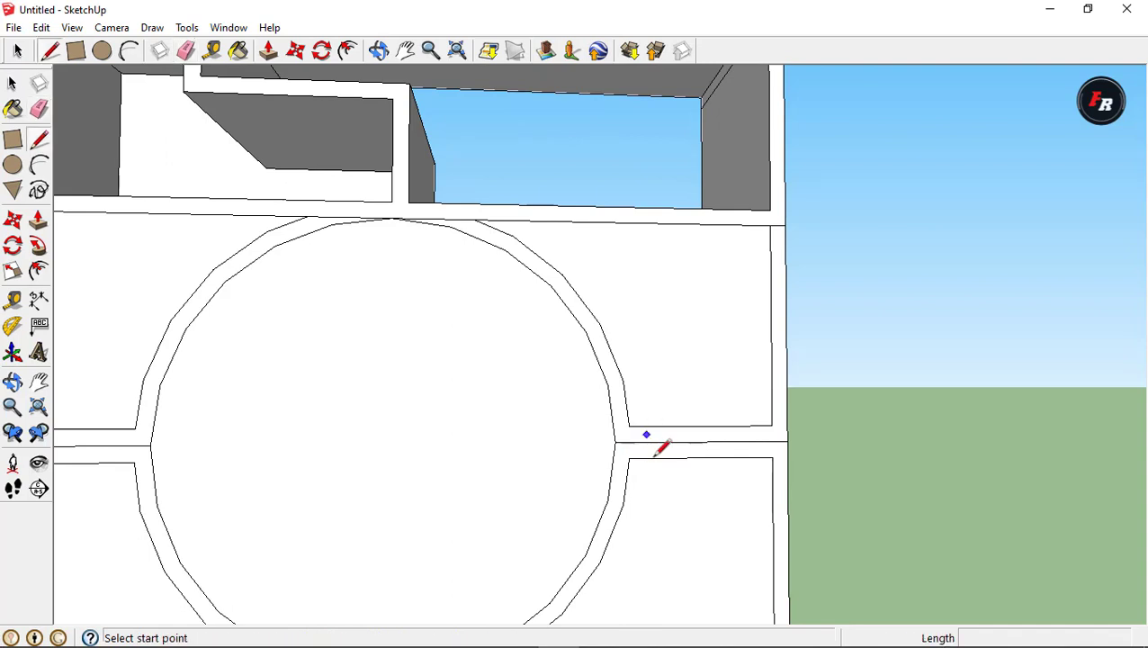
{"action": "key", "text": "e"}
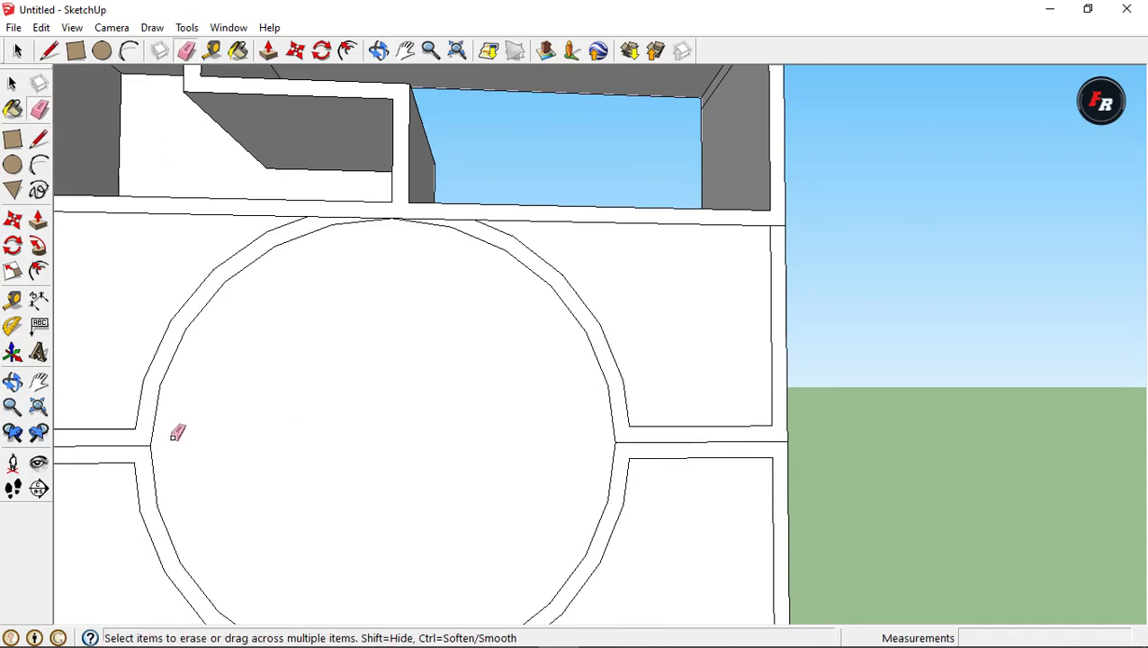
{"action": "scroll", "coordinate": [639, 438], "scroll_direction": "down", "scroll_amount": 3}
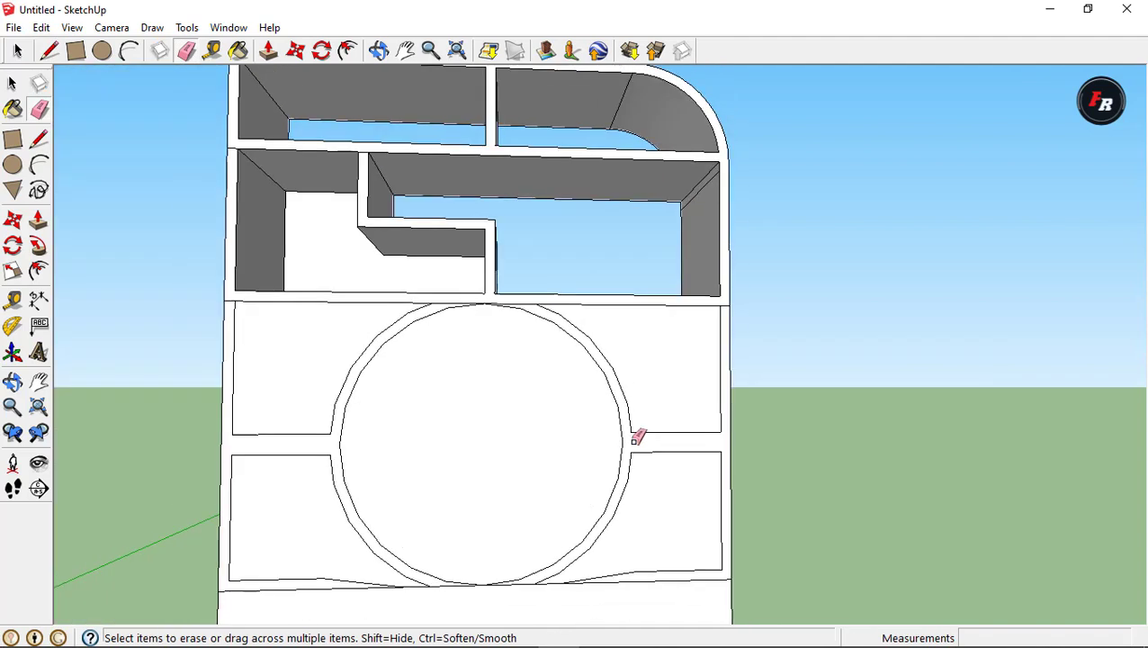
{"action": "scroll", "coordinate": [434, 302], "scroll_direction": "up", "scroll_amount": 2}
{"action": "left_click_drag", "start_coordinate": [448, 302], "coordinate": [546, 304]}
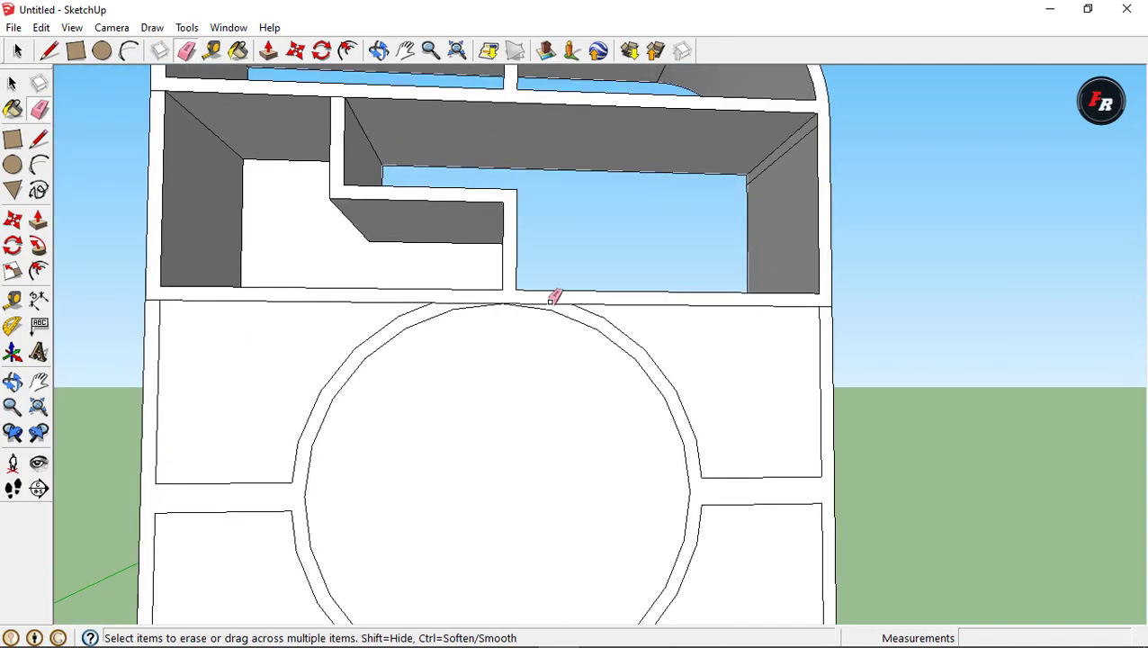
{"action": "scroll", "coordinate": [531, 425], "scroll_direction": "down", "scroll_amount": 1}
{"action": "key", "text": "h"}
{"action": "left_click_drag", "start_coordinate": [512, 388], "coordinate": [520, 208]}
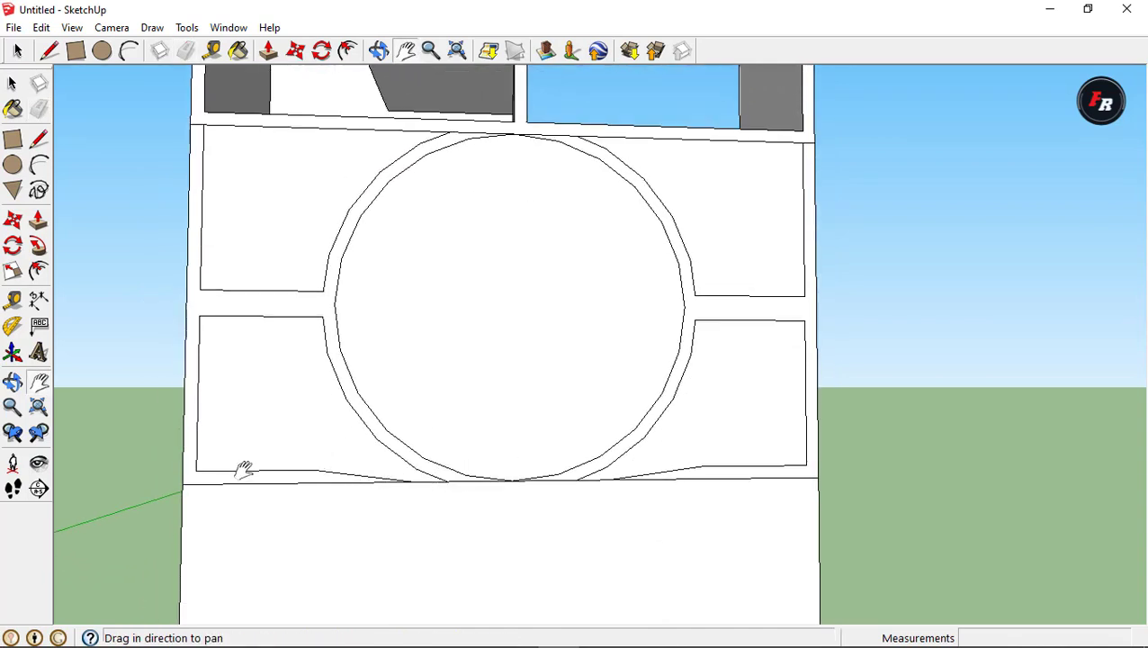
Draw vertical edges at the bottom corners and erase the bottom diagonal and horizontal edges
{"action": "key", "text": "l"}
{"action": "left_click", "coordinate": [196, 470]}
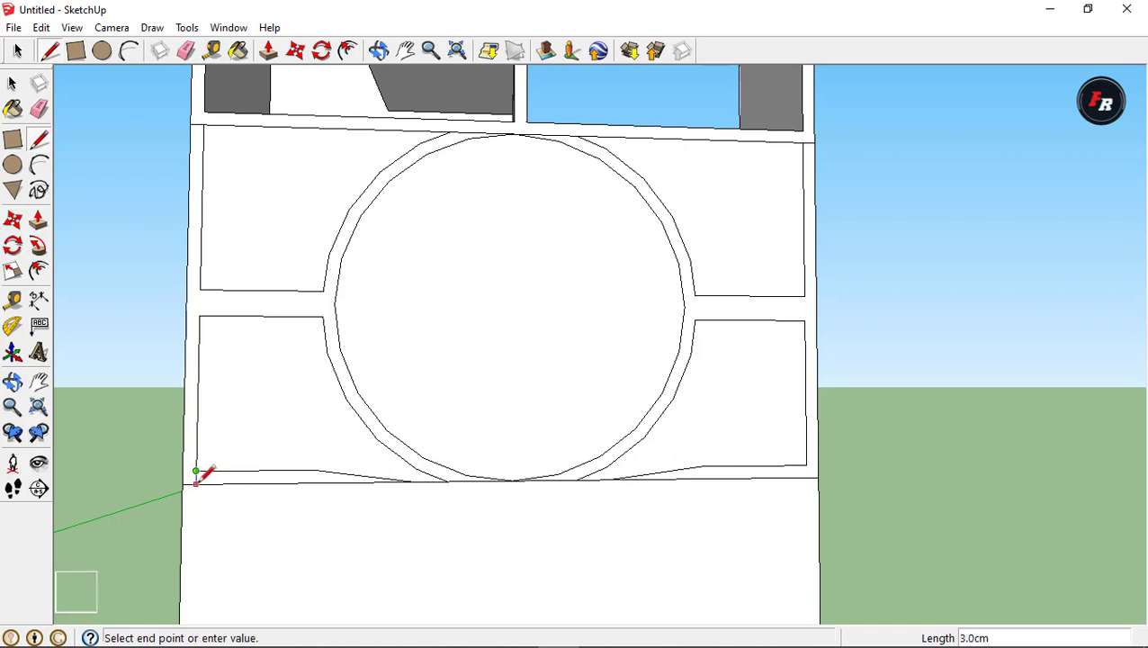
{"action": "left_click", "coordinate": [195, 483]}
{"action": "left_click", "coordinate": [806, 466]}
{"action": "left_click", "coordinate": [806, 476]}
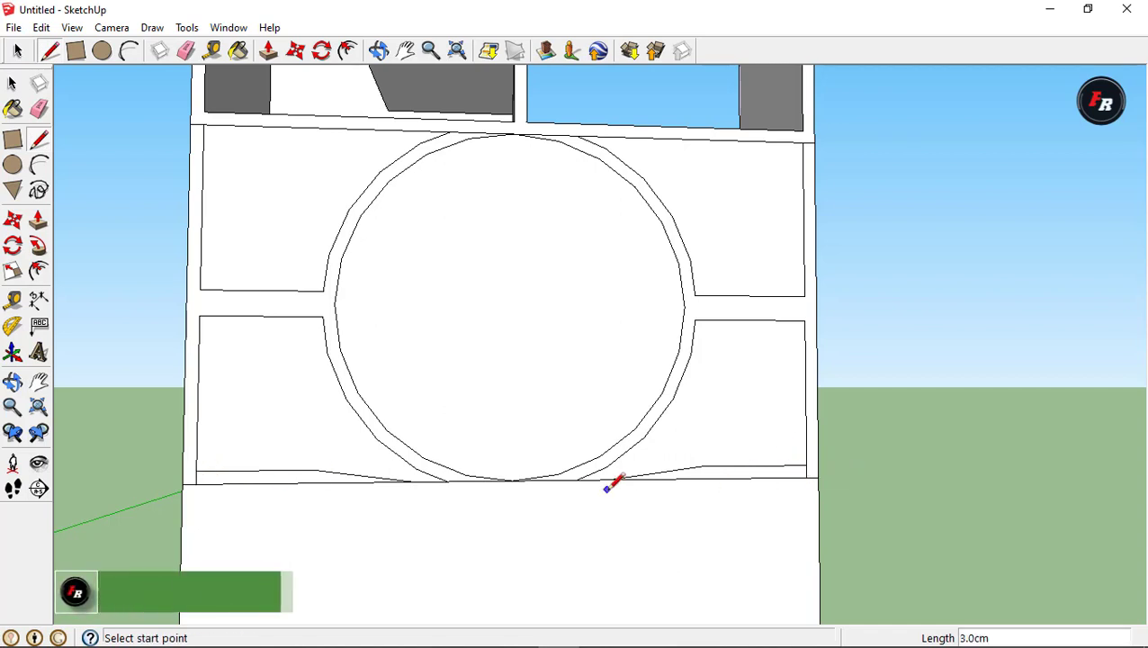
{"action": "key", "text": "e"}
{"action": "left_click_drag", "start_coordinate": [698, 466], "coordinate": [711, 459]}
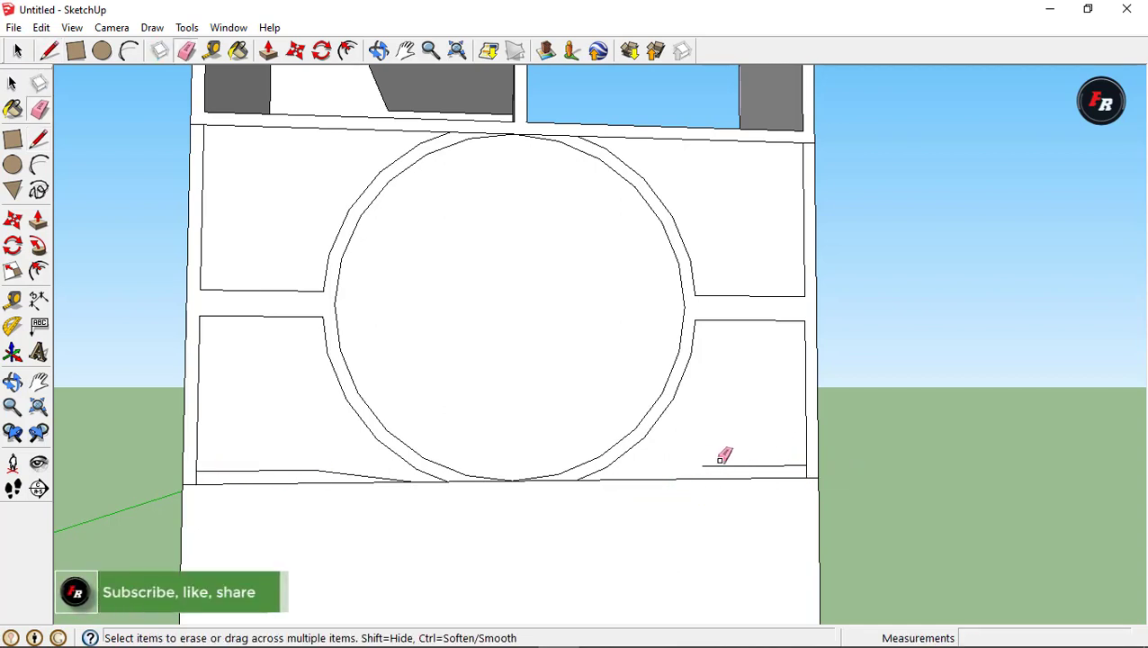
{"action": "left_click", "coordinate": [738, 466]}
{"action": "left_click_drag", "start_coordinate": [409, 479], "coordinate": [307, 465]}
{"action": "left_click", "coordinate": [306, 468]}
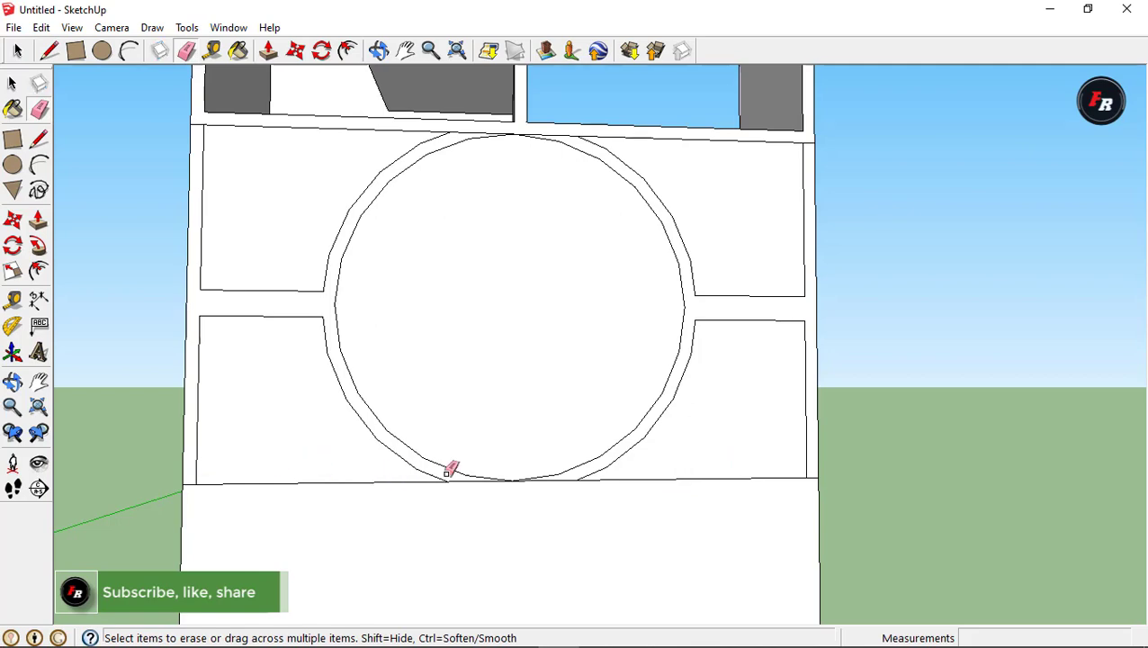
Orbit in for a closer look at the circle
{"action": "scroll", "coordinate": [527, 484], "scroll_direction": "up", "scroll_amount": 2}
{"action": "scroll", "coordinate": [527, 484], "scroll_direction": "down", "scroll_amount": 2}
{"action": "scroll", "coordinate": [529, 483], "scroll_direction": "down", "scroll_amount": 2}
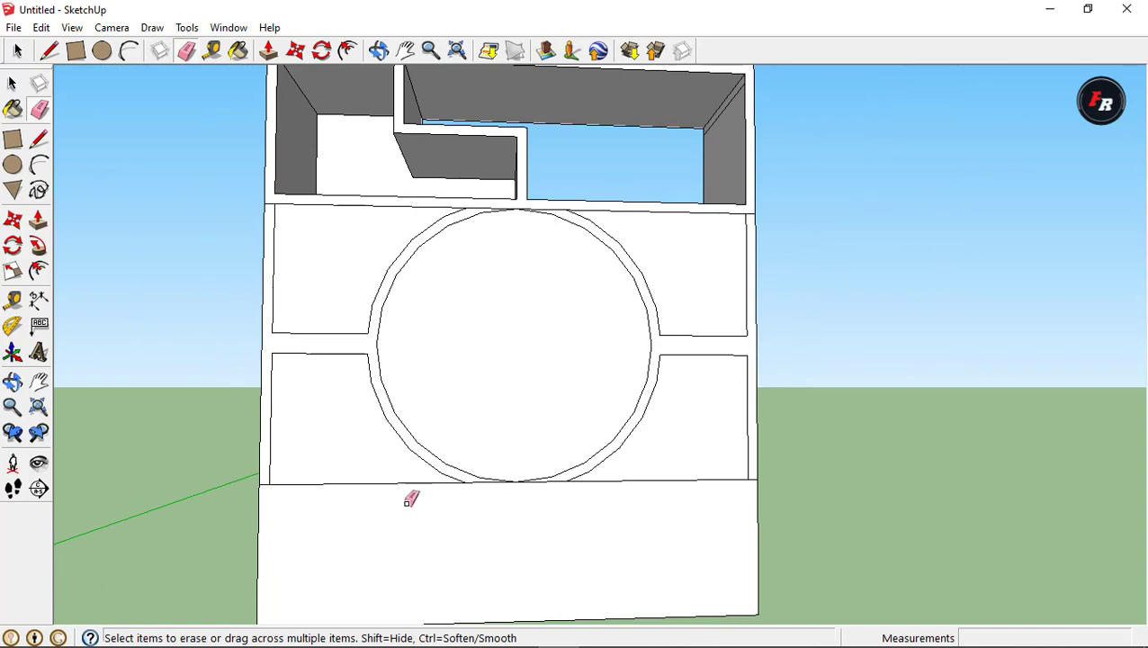
{"action": "scroll", "coordinate": [480, 252], "scroll_direction": "up", "scroll_amount": 2}
{"action": "middle_click_drag", "start_coordinate": [480, 245], "coordinate": [531, 323]}
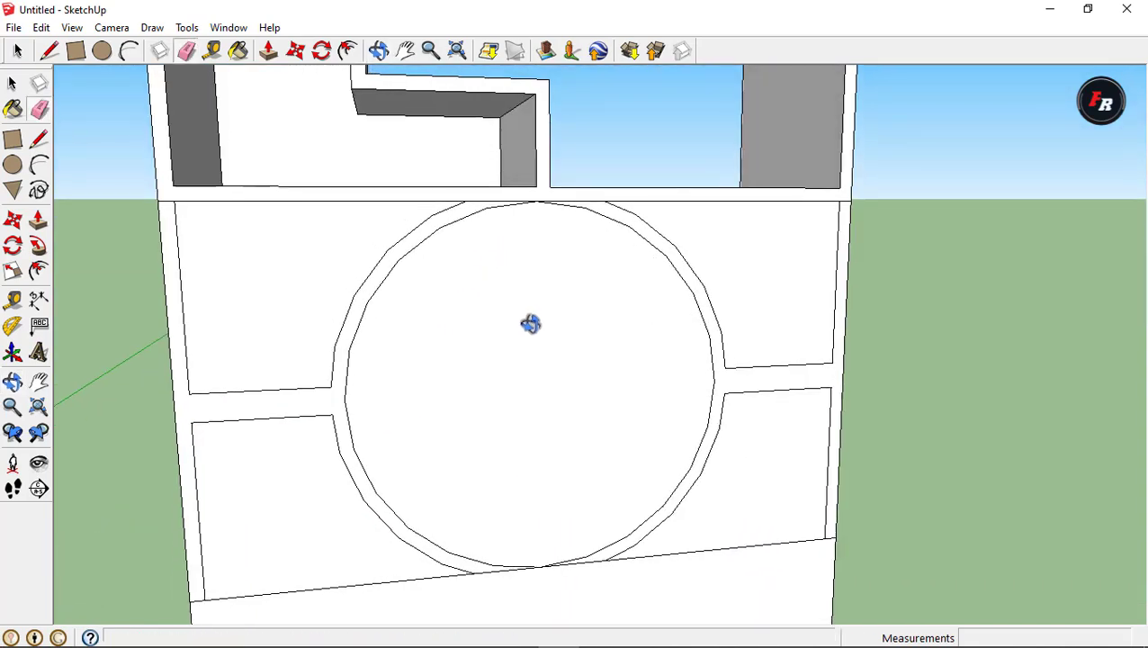
Push the circle face through the cabinet to make a hollow tube
{"action": "scroll", "coordinate": [487, 360], "scroll_direction": "down", "scroll_amount": 2}
{"action": "middle_click_drag", "start_coordinate": [479, 366], "coordinate": [605, 395]}
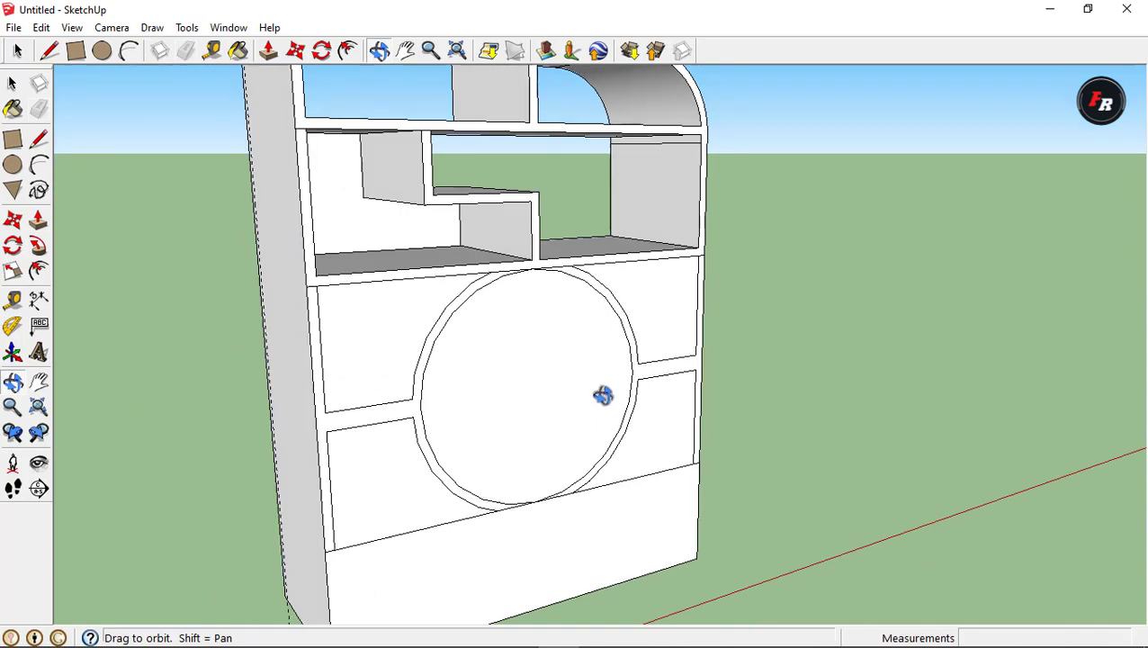
{"action": "middle_click_drag", "start_coordinate": [121, 205], "coordinate": [280, 236]}
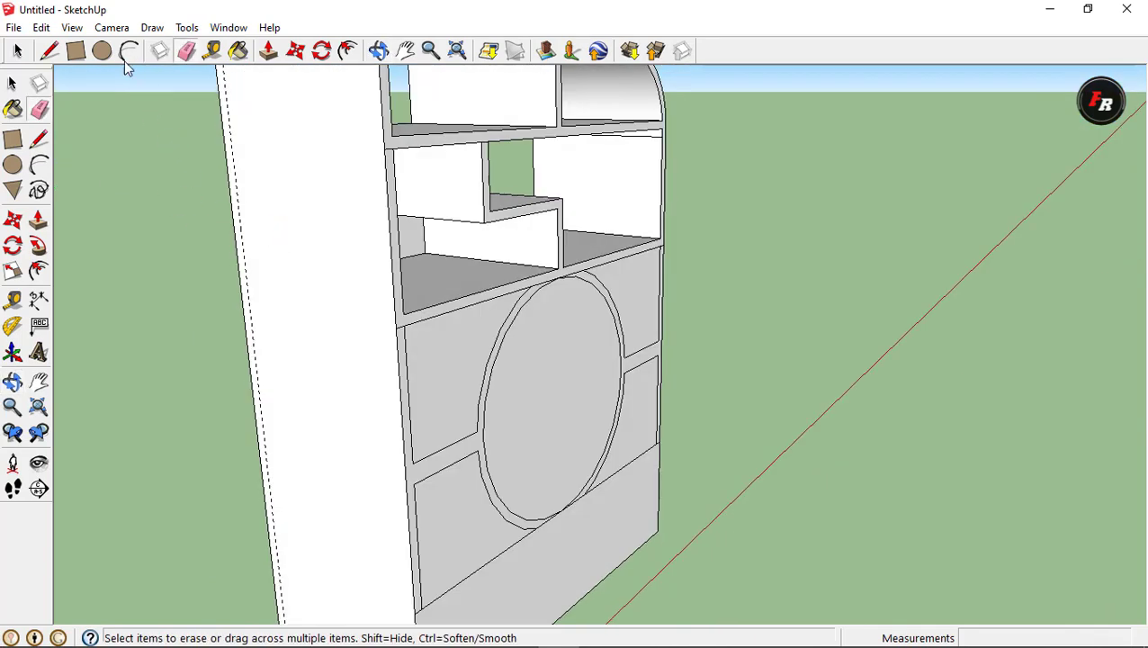
{"action": "left_click", "coordinate": [267, 51]}
{"action": "left_click_drag", "start_coordinate": [546, 430], "coordinate": [270, 428]}
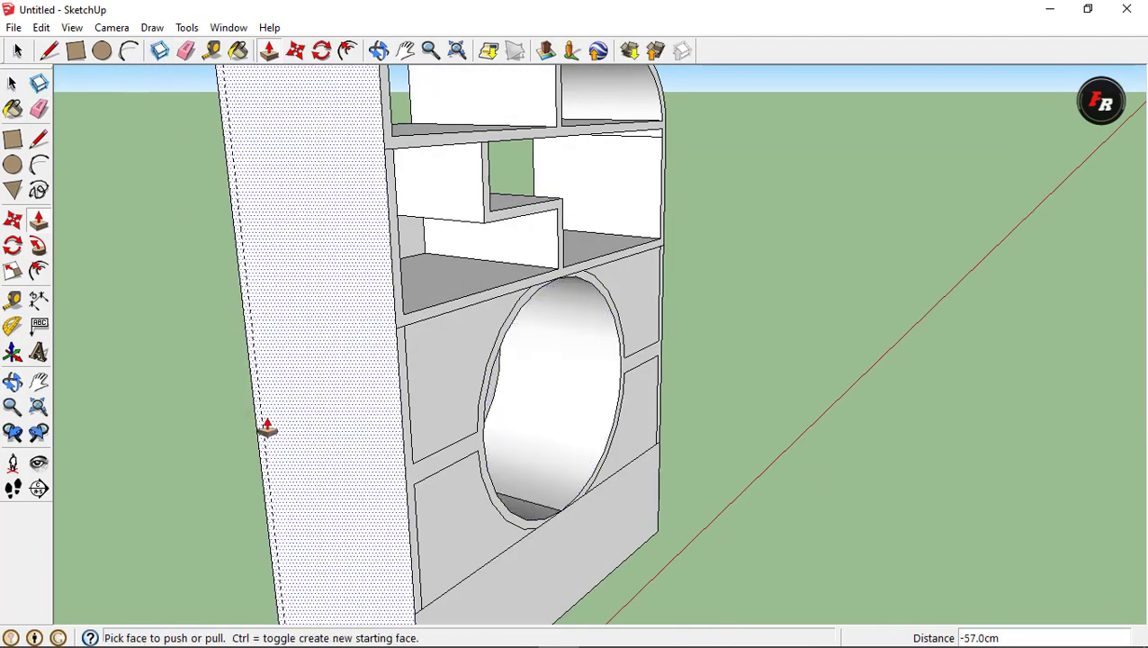
Inspect the tube from several angles, then recess the panel beside it by 57 cm
{"action": "mouse_move", "coordinate": [266, 425]}
{"action": "middle_mouse_down"}
{"action": "mouse_move", "coordinate": [381, 435]}
{"action": "mouse_move", "coordinate": [441, 363]}
{"action": "mouse_move", "coordinate": [489, 443]}
{"action": "mouse_move", "coordinate": [632, 482]}
{"action": "middle_mouse_up"}
{"action": "scroll", "coordinate": [441, 363], "scroll_direction": "down", "scroll_amount": 3}
{"action": "scroll", "coordinate": [489, 443], "scroll_direction": "up", "scroll_amount": 4}
{"action": "scroll", "coordinate": [633, 481], "scroll_direction": "down", "scroll_amount": 3}
{"action": "middle_click_drag", "start_coordinate": [723, 451], "coordinate": [417, 456]}
{"action": "scroll", "coordinate": [418, 456], "scroll_direction": "up", "scroll_amount": 3}
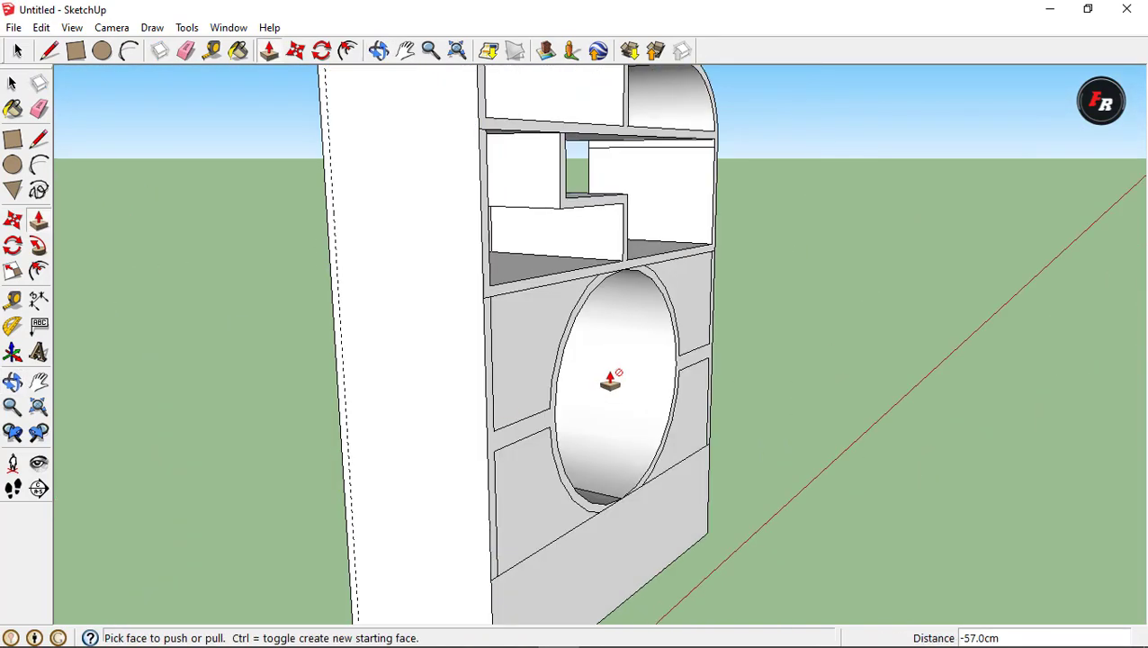
{"action": "middle_click_drag", "start_coordinate": [610, 377], "coordinate": [555, 399]}
{"action": "left_click_drag", "start_coordinate": [555, 399], "coordinate": [333, 376]}
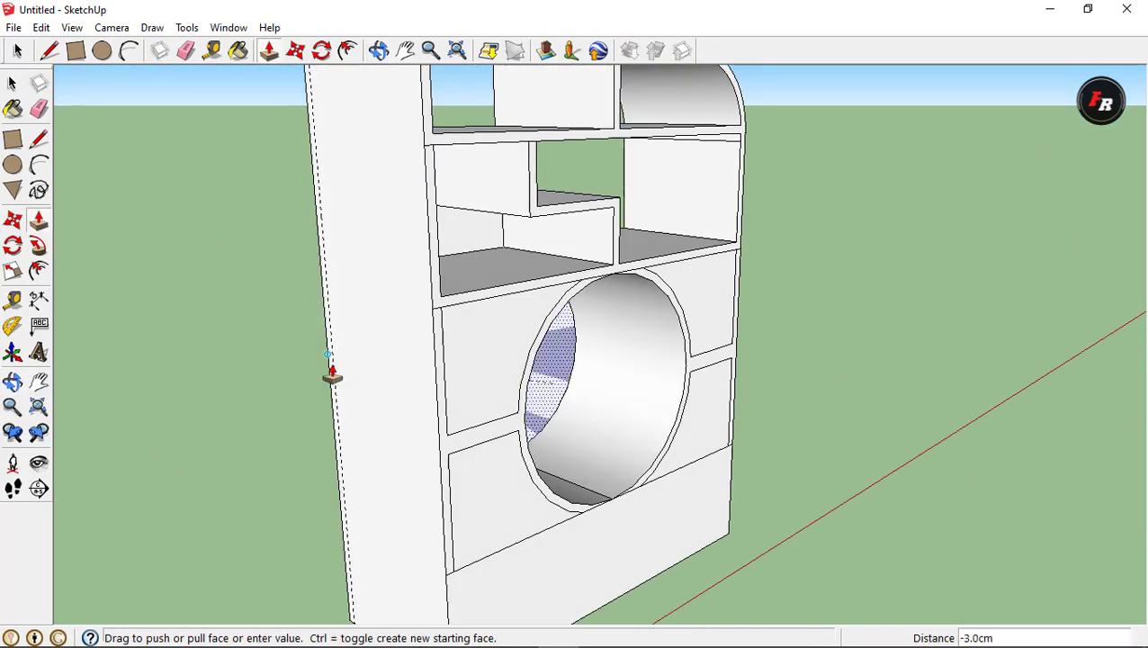
{"action": "mouse_move", "coordinate": [333, 376]}
{"action": "middle_mouse_down"}
{"action": "mouse_move", "coordinate": [540, 460]}
{"action": "mouse_move", "coordinate": [635, 468]}
{"action": "mouse_move", "coordinate": [687, 423]}
{"action": "middle_mouse_up"}
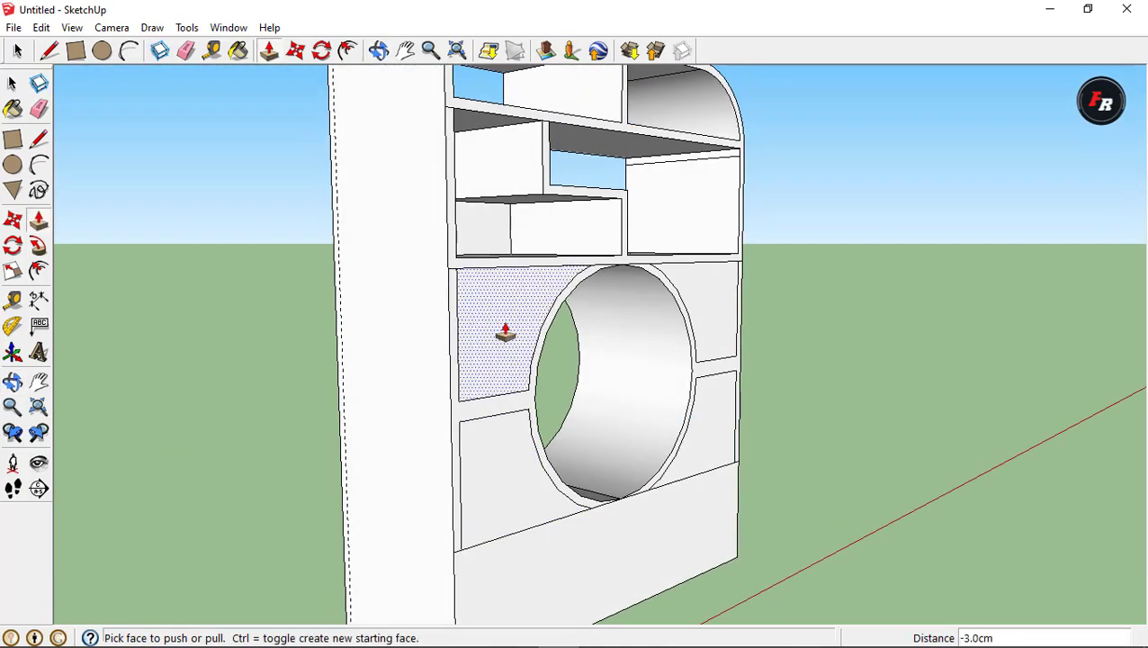
{"action": "left_click_drag", "start_coordinate": [505, 333], "coordinate": [355, 372]}
{"action": "key", "text": "Escape"}
{"action": "left_click_drag", "start_coordinate": [482, 468], "coordinate": [355, 461]}
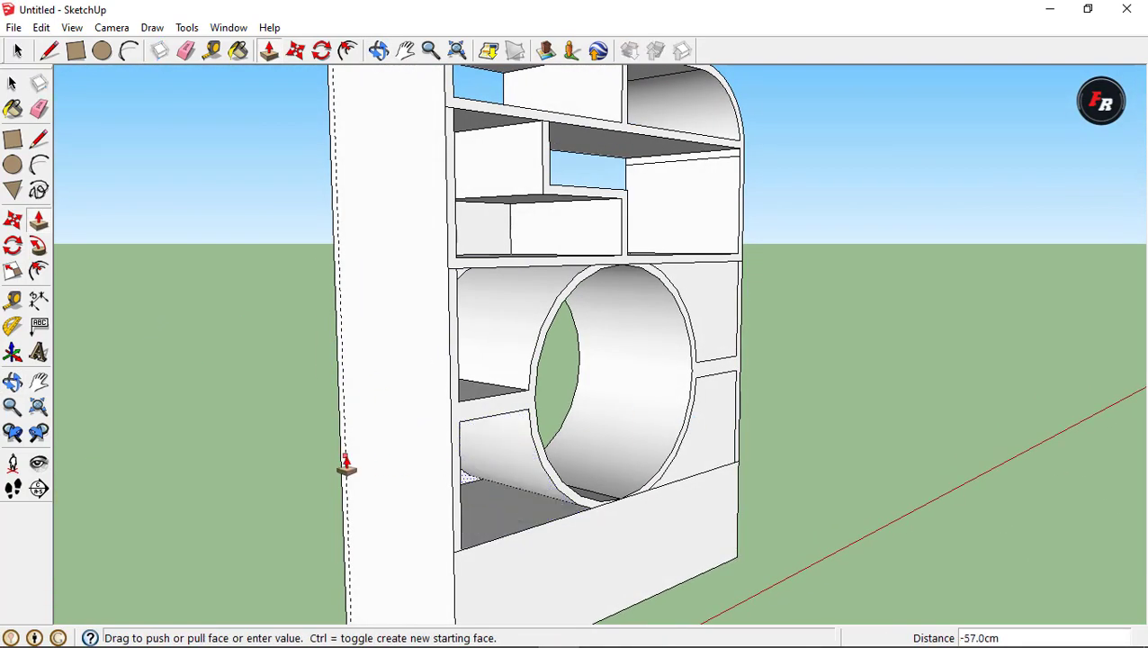
Recess the lower-right panel by 57 cm and orbit to check the whole unit
{"action": "mouse_move", "coordinate": [876, 502]}
{"action": "middle_mouse_down"}
{"action": "mouse_move", "coordinate": [499, 521]}
{"action": "mouse_move", "coordinate": [725, 397]}
{"action": "mouse_move", "coordinate": [834, 428]}
{"action": "mouse_move", "coordinate": [676, 360]}
{"action": "middle_mouse_up"}
{"action": "mouse_move", "coordinate": [676, 360]}
{"action": "left_mouse_down"}
{"action": "mouse_move", "coordinate": [671, 415]}
{"action": "mouse_move", "coordinate": [454, 318]}
{"action": "left_mouse_up"}
{"action": "scroll", "coordinate": [671, 415], "scroll_direction": "up", "scroll_amount": 5}
{"action": "left_click_drag", "start_coordinate": [737, 474], "coordinate": [450, 447]}
{"action": "scroll", "coordinate": [764, 487], "scroll_direction": "down", "scroll_amount": 4}
{"action": "mouse_move", "coordinate": [722, 517]}
{"action": "middle_mouse_down"}
{"action": "mouse_move", "coordinate": [646, 472]}
{"action": "mouse_move", "coordinate": [637, 482]}
{"action": "middle_mouse_up"}
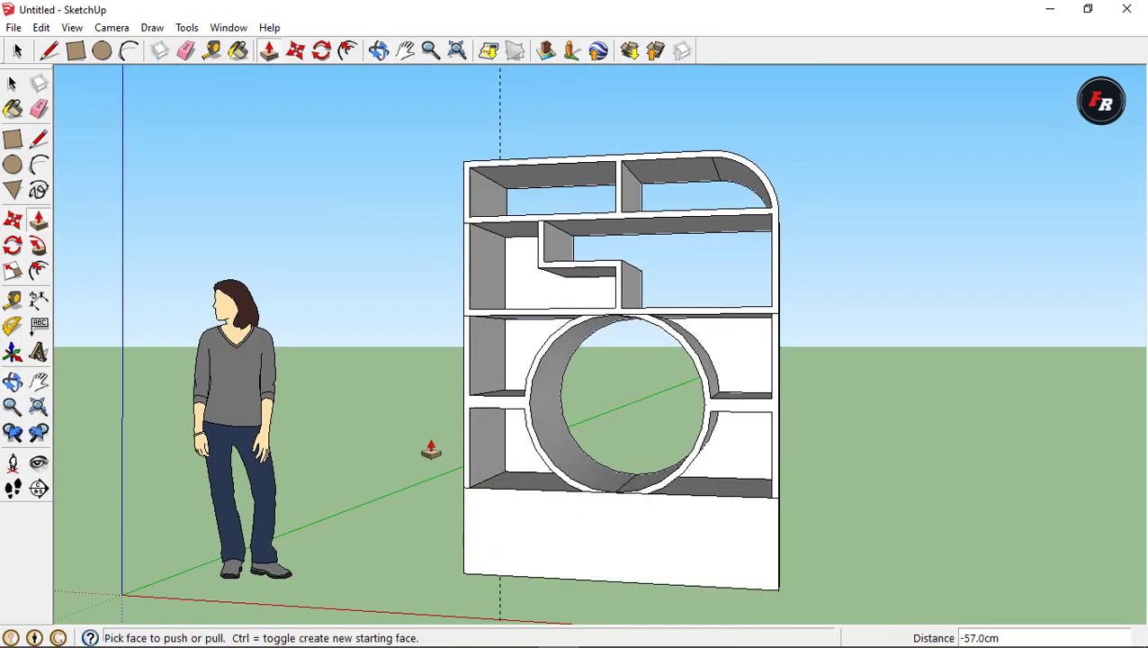
{"action": "mouse_move", "coordinate": [430, 450]}
{"action": "middle_mouse_down"}
{"action": "mouse_move", "coordinate": [641, 462]}
{"action": "mouse_move", "coordinate": [546, 451]}
{"action": "middle_mouse_up"}
Close a new shelf face with a line and pull it 57 cm to the left edge
{"action": "key", "text": "l"}
{"action": "left_click", "coordinate": [500, 406]}
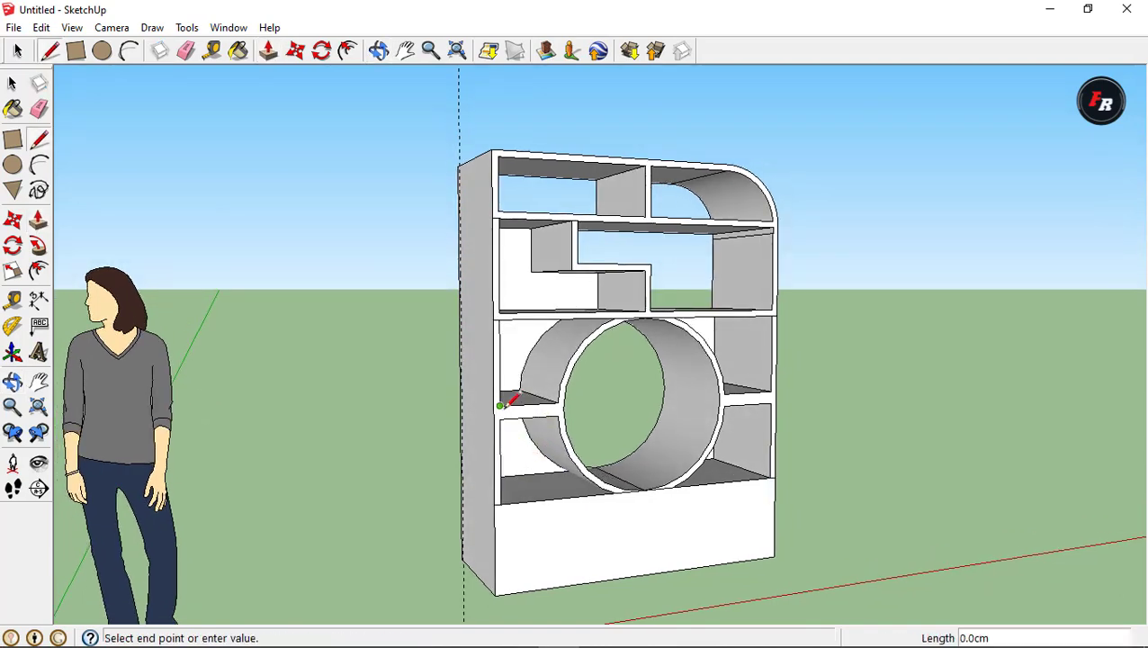
{"action": "left_click", "coordinate": [490, 406]}
{"action": "scroll", "coordinate": [474, 418], "scroll_direction": "up", "scroll_amount": 3}
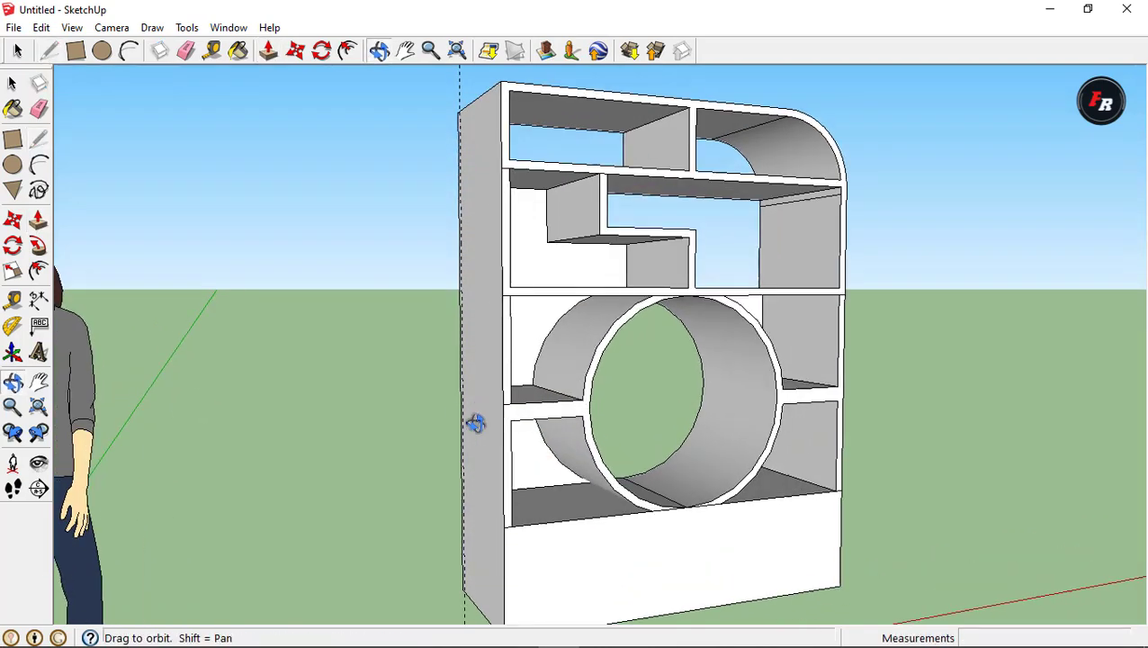
{"action": "middle_click_drag", "start_coordinate": [474, 422], "coordinate": [529, 400]}
{"action": "key", "text": "p"}
{"action": "left_click_drag", "start_coordinate": [522, 392], "coordinate": [462, 378]}
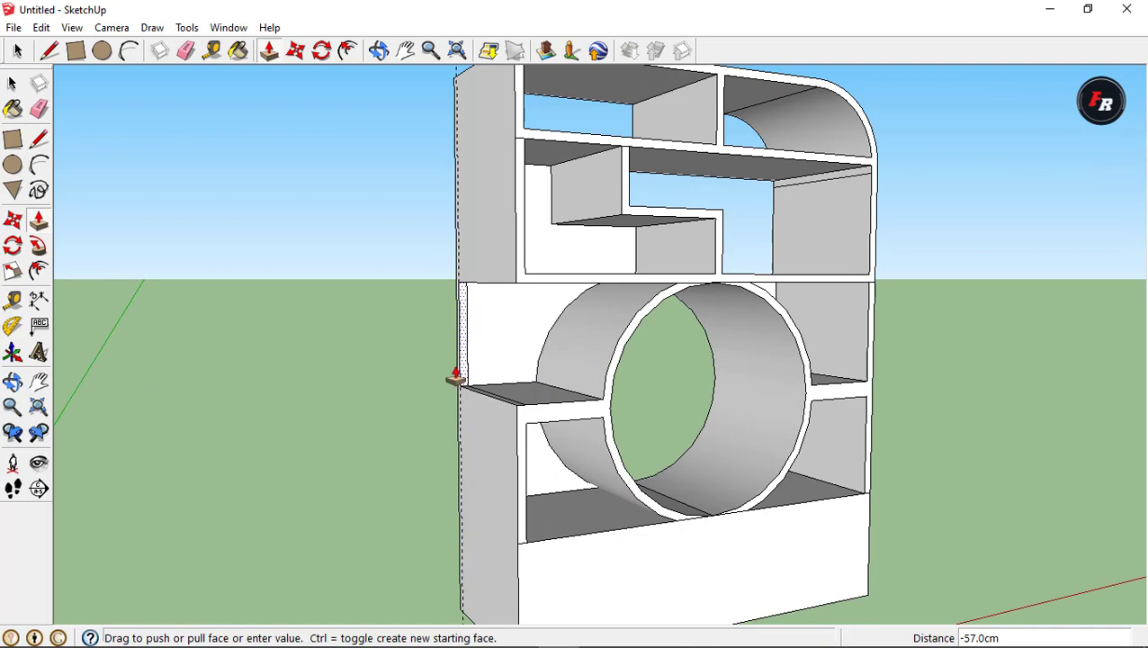
{"action": "middle_click_drag", "start_coordinate": [456, 376], "coordinate": [515, 376]}
Push away the side wall beside the tube to open that compartment sideways
{"action": "key", "text": "e"}
{"action": "key", "text": "p"}
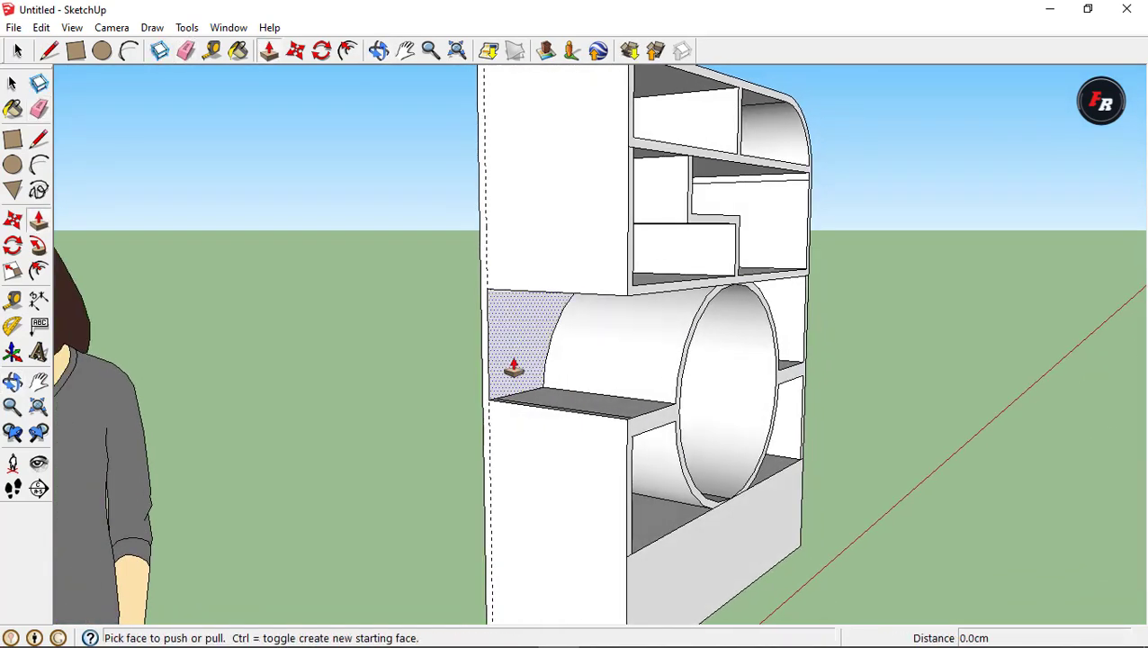
{"action": "scroll", "coordinate": [484, 366], "scroll_direction": "up", "scroll_amount": 2}
{"action": "scroll", "coordinate": [482, 364], "scroll_direction": "up", "scroll_amount": 2}
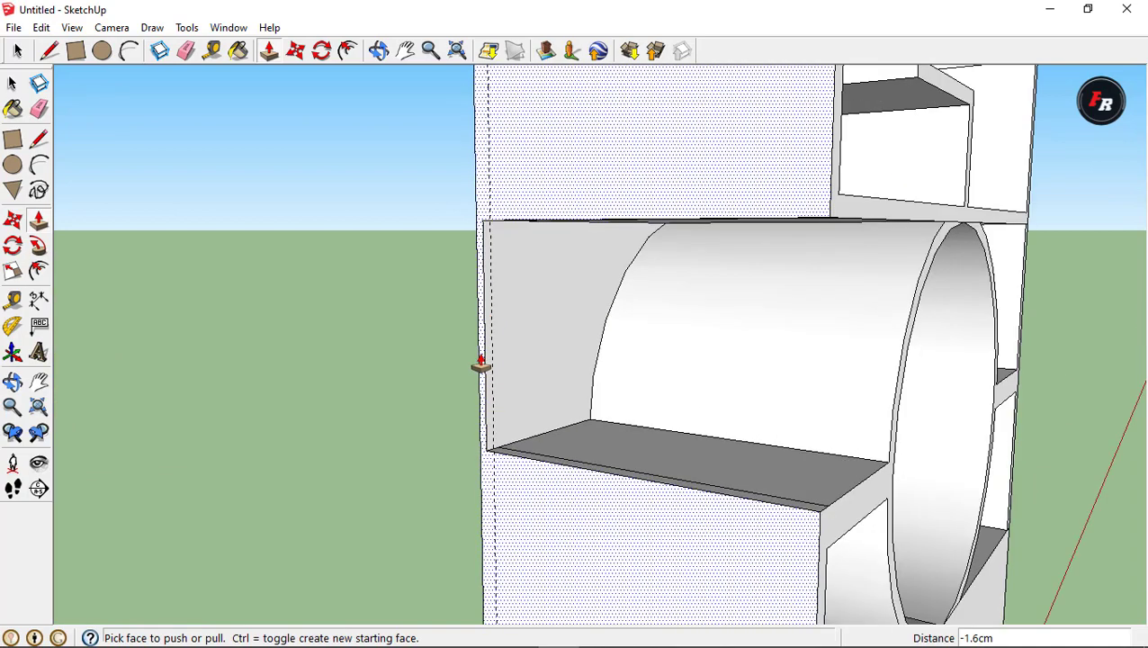
{"action": "left_click", "coordinate": [482, 365]}
{"action": "left_click", "coordinate": [492, 366]}
{"action": "mouse_move", "coordinate": [492, 366]}
{"action": "middle_mouse_down"}
{"action": "mouse_move", "coordinate": [633, 432]}
{"action": "mouse_move", "coordinate": [870, 507]}
{"action": "mouse_move", "coordinate": [813, 610]}
{"action": "middle_mouse_up"}
Switch to Front view and pan and tilt to frame the shelf
{"action": "key", "text": "f"}
{"action": "scroll", "coordinate": [669, 479], "scroll_direction": "down", "scroll_amount": 3}
{"action": "scroll", "coordinate": [812, 610], "scroll_direction": "up", "scroll_amount": 1}
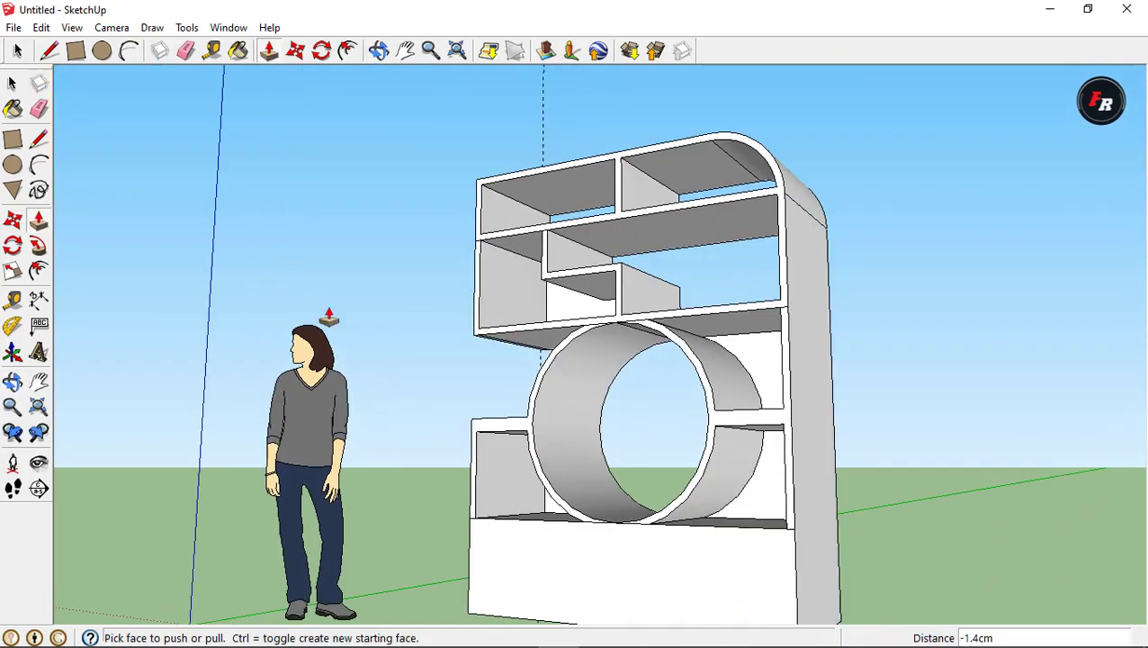
{"action": "left_click", "coordinate": [405, 50]}
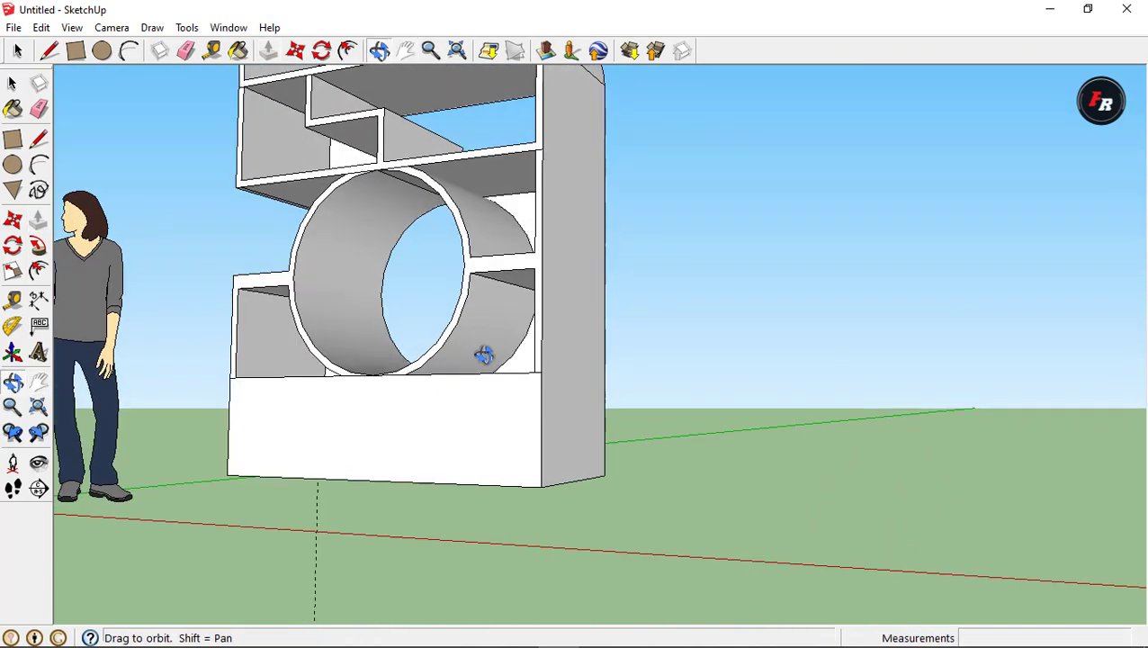
{"action": "middle_click_drag", "start_coordinate": [410, 320], "coordinate": [535, 412], "text": "shift"}
{"action": "middle_click_drag", "start_coordinate": [406, 416], "coordinate": [376, 440]}
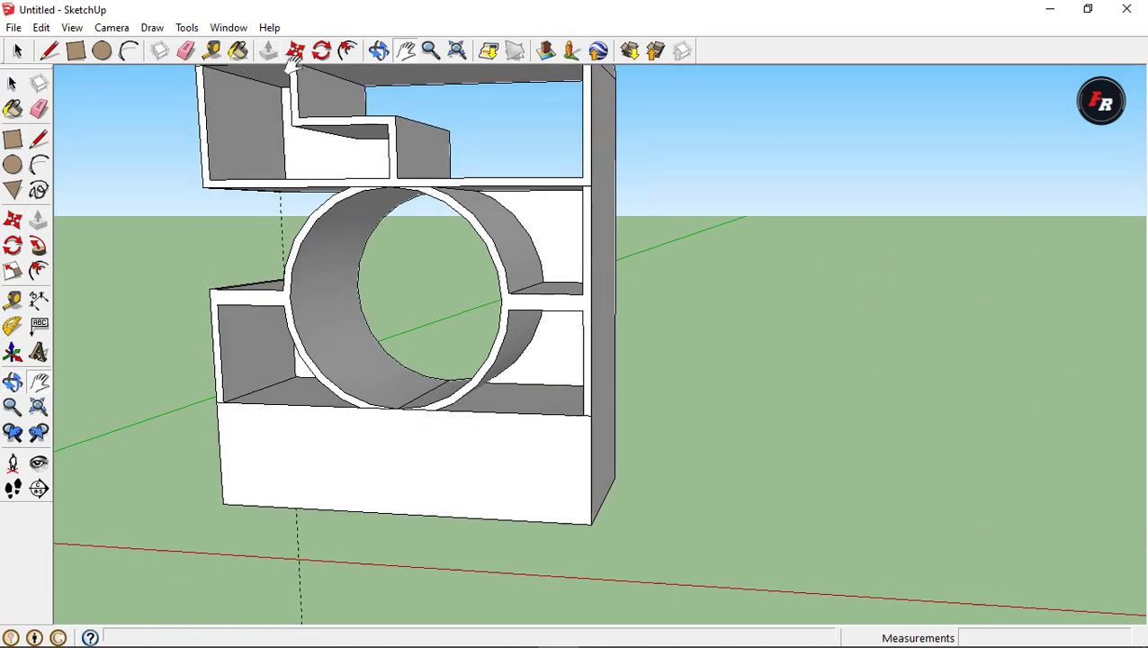
Offset the lower front base panel inward to leave a 3 cm border
{"action": "left_click", "coordinate": [348, 50]}
{"action": "left_click", "coordinate": [448, 442]}
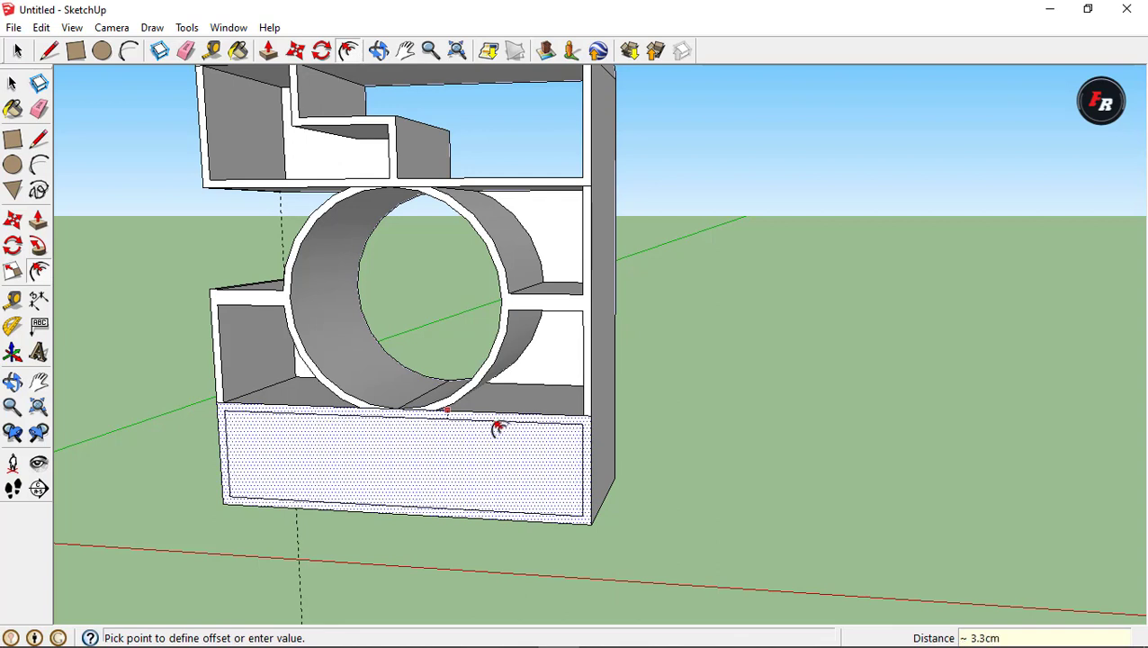
{"action": "type", "text": "3"}
{"action": "key", "text": "Escape"}
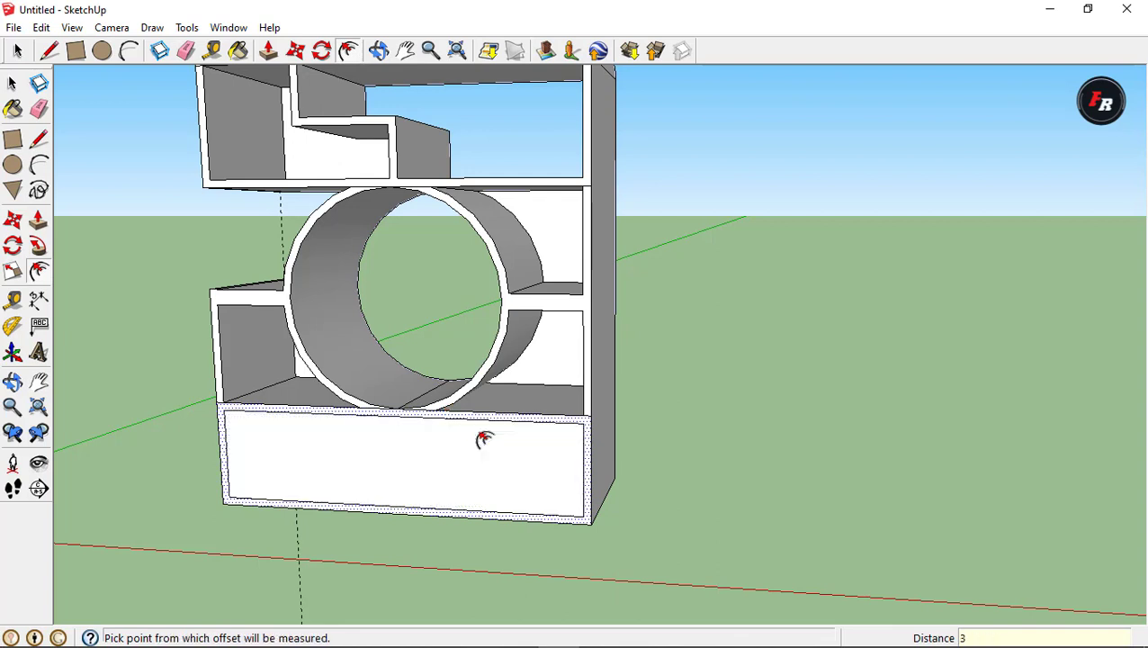
{"action": "scroll", "coordinate": [422, 441], "scroll_direction": "up", "scroll_amount": 3}
{"action": "middle_click_drag", "start_coordinate": [423, 440], "coordinate": [528, 435]}
Switch to the Eraser and orbit around the whole shelf unit to check the tube joins
{"action": "scroll", "coordinate": [450, 433], "scroll_direction": "up", "scroll_amount": 2}
{"action": "scroll", "coordinate": [382, 433], "scroll_direction": "up", "scroll_amount": 2}
{"action": "left_click", "coordinate": [378, 430]}
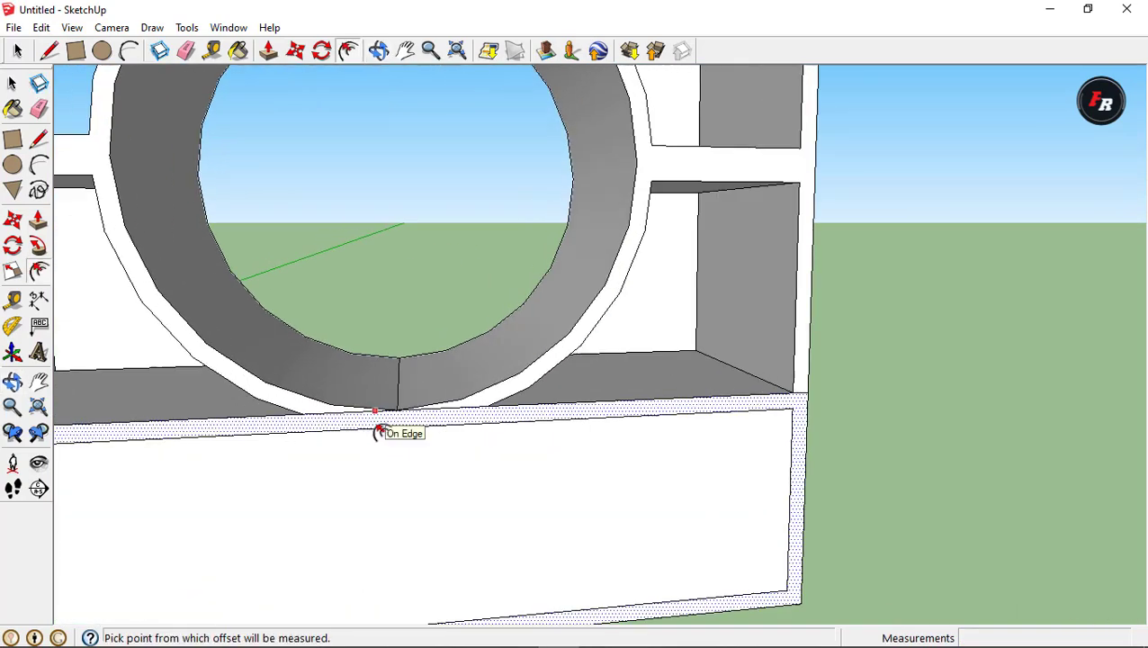
{"action": "key", "text": "Escape"}
{"action": "key", "text": "e"}
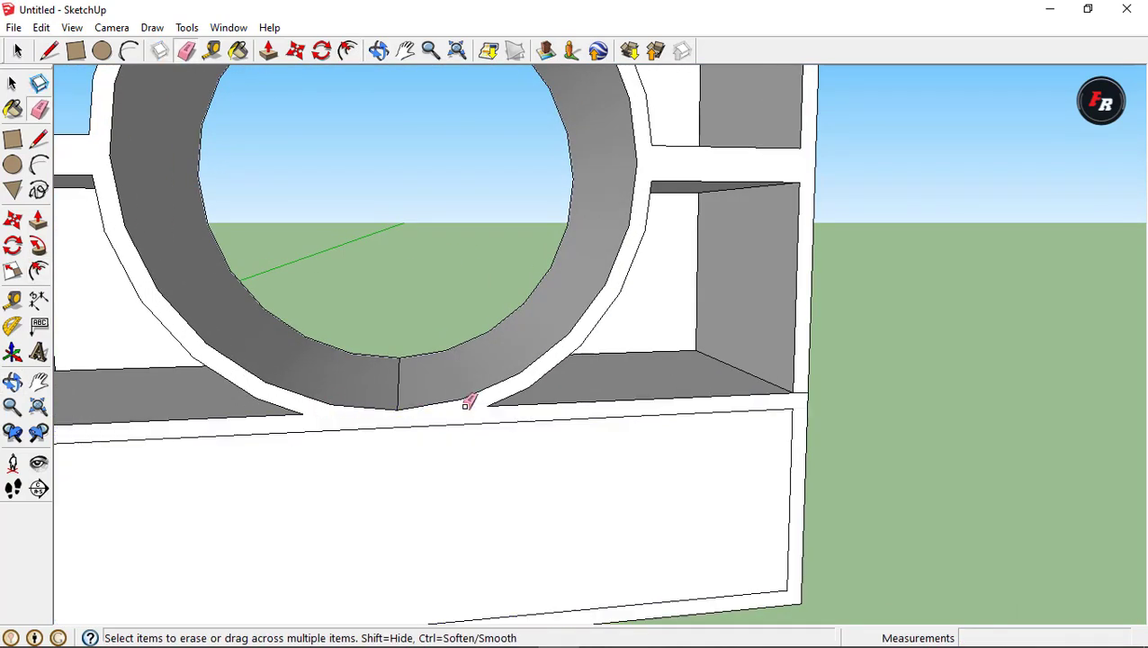
{"action": "scroll", "coordinate": [387, 405], "scroll_direction": "down", "scroll_amount": 3}
{"action": "scroll", "coordinate": [384, 217], "scroll_direction": "down", "scroll_amount": 3}
{"action": "scroll", "coordinate": [335, 184], "scroll_direction": "up", "scroll_amount": 2}
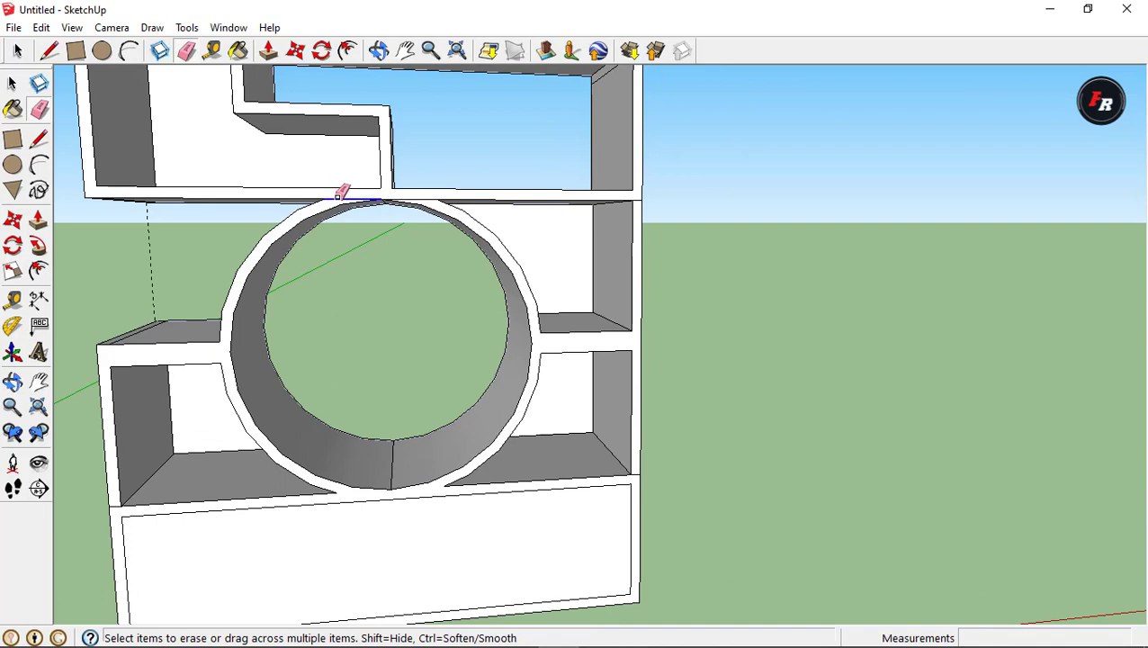
{"action": "scroll", "coordinate": [287, 308], "scroll_direction": "down", "scroll_amount": 2}
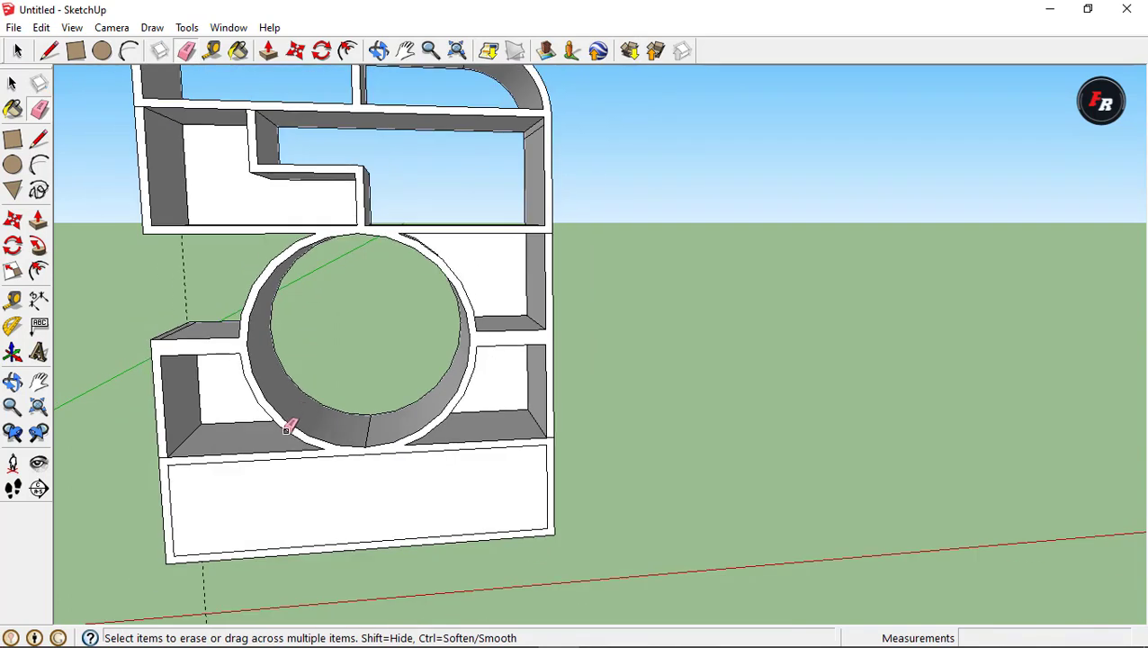
{"action": "mouse_move", "coordinate": [288, 428]}
{"action": "middle_mouse_down"}
{"action": "mouse_move", "coordinate": [366, 420]}
{"action": "mouse_move", "coordinate": [395, 394]}
{"action": "middle_mouse_up"}
{"action": "middle_click_drag", "start_coordinate": [287, 453], "coordinate": [219, 470]}
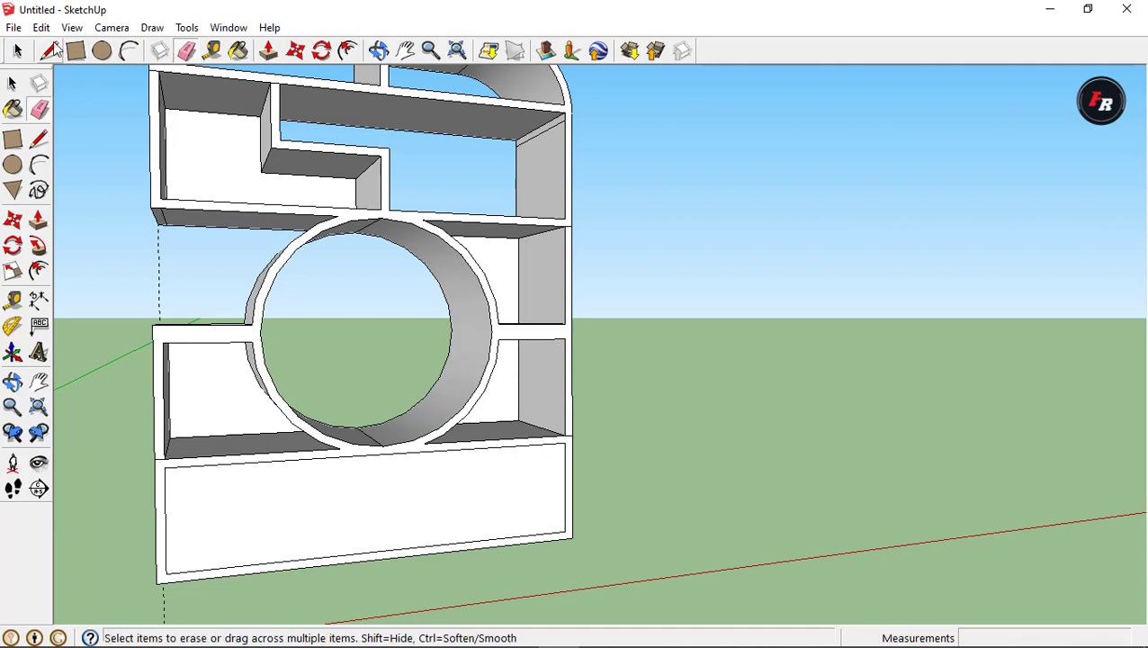
Draw short 3 cm lines at the base panel's corners
{"action": "left_click", "coordinate": [49, 50]}
{"action": "left_click_drag", "start_coordinate": [166, 572], "coordinate": [172, 575]}
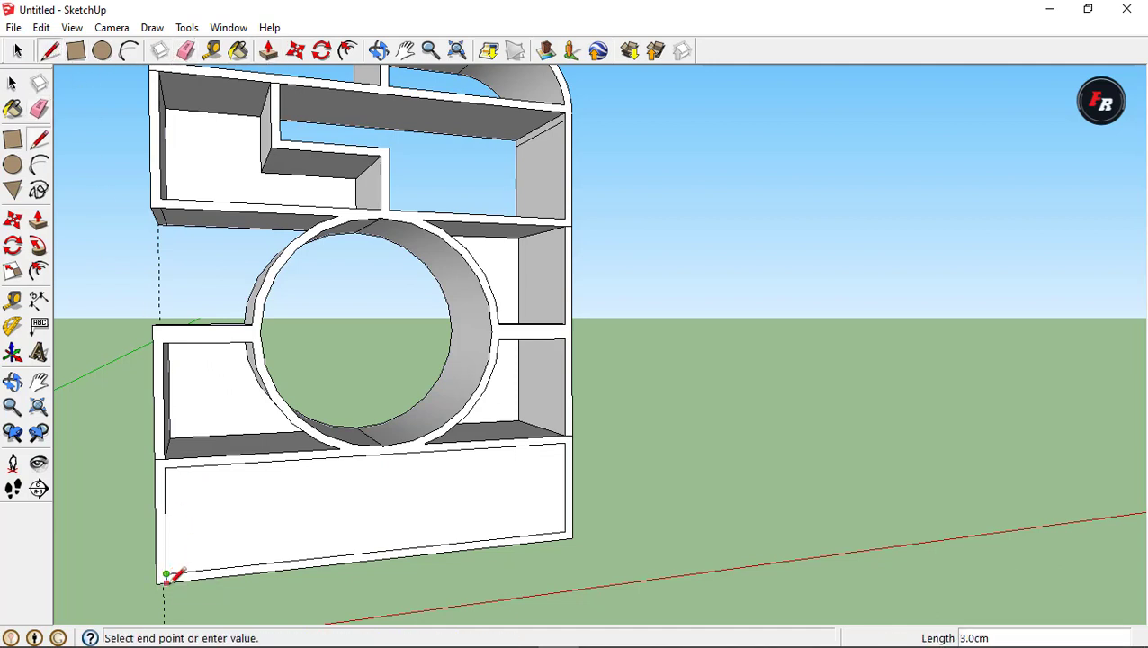
{"action": "left_click", "coordinate": [565, 530]}
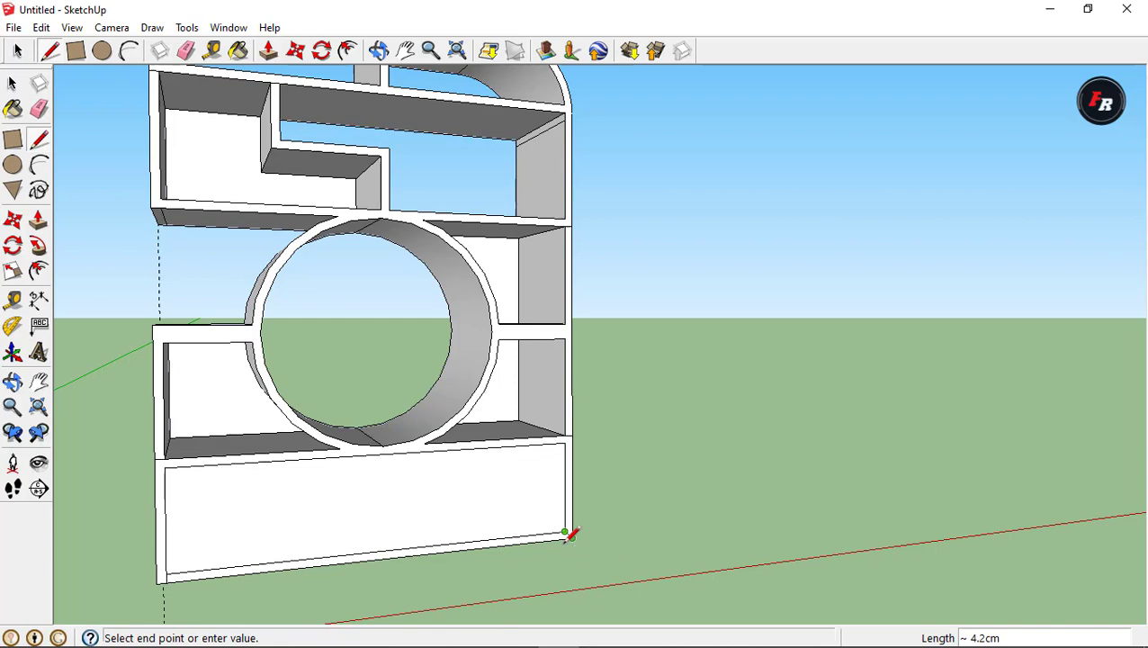
{"action": "scroll", "coordinate": [569, 533], "scroll_direction": "up", "scroll_amount": 3}
{"action": "left_click", "coordinate": [569, 526]}
{"action": "scroll", "coordinate": [572, 529], "scroll_direction": "down", "scroll_amount": 2}
{"action": "scroll", "coordinate": [540, 540], "scroll_direction": "down", "scroll_amount": 1}
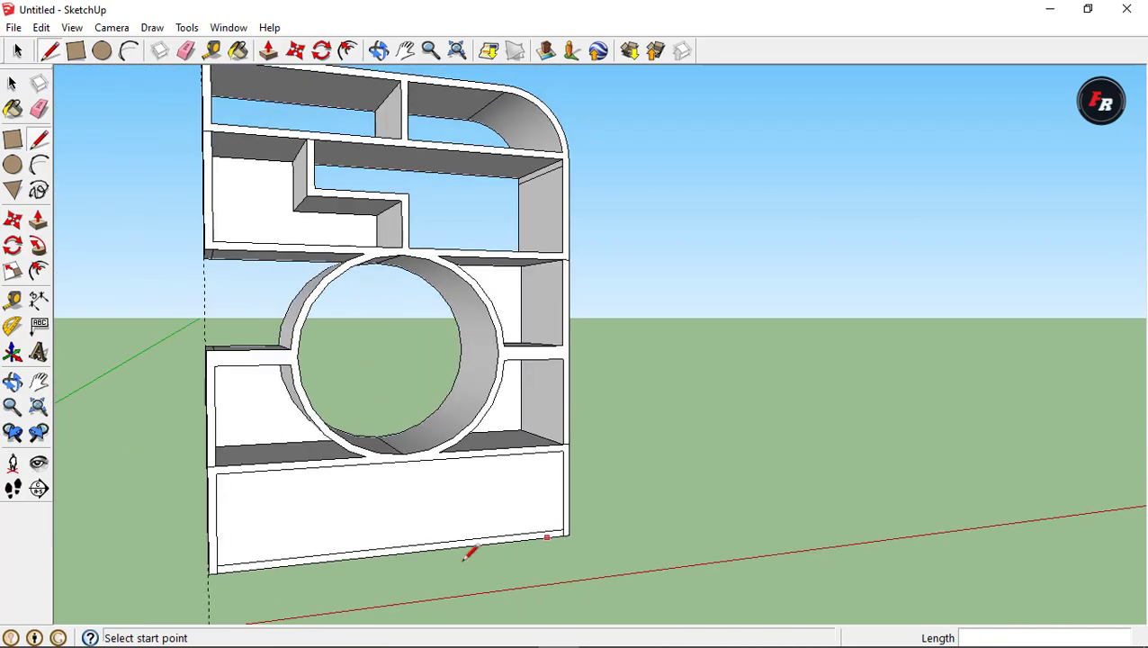
{"action": "left_click", "coordinate": [268, 54]}
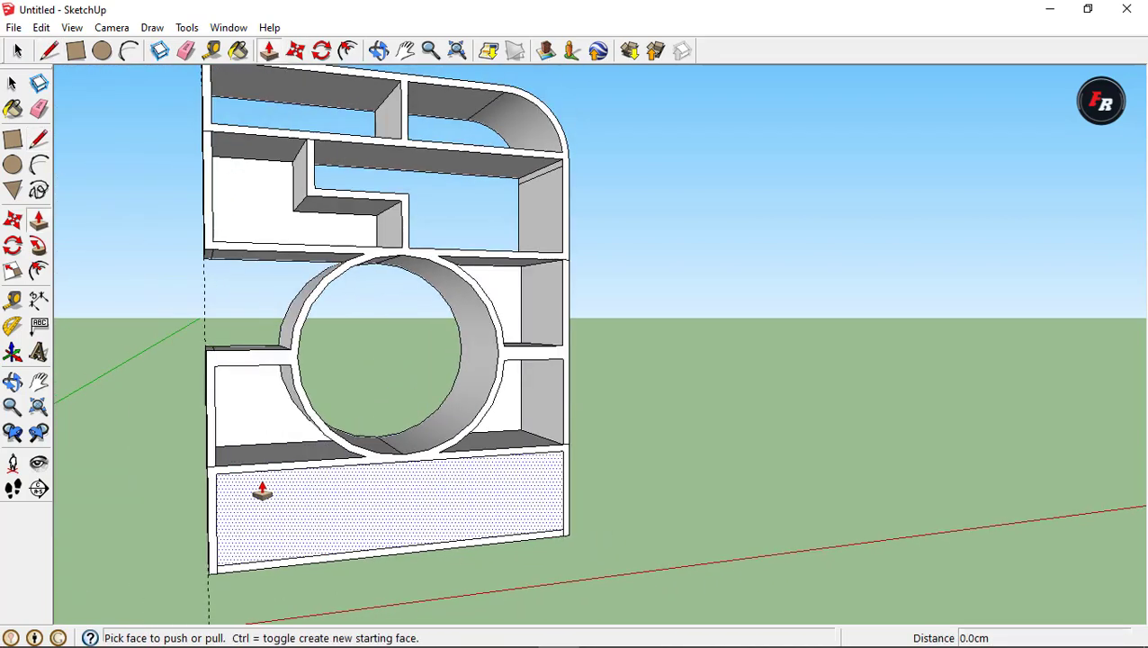
Draw a vertical line from the base panel's top midpoint down to its bottom edge
{"action": "key", "text": "l"}
{"action": "left_click", "coordinate": [402, 460]}
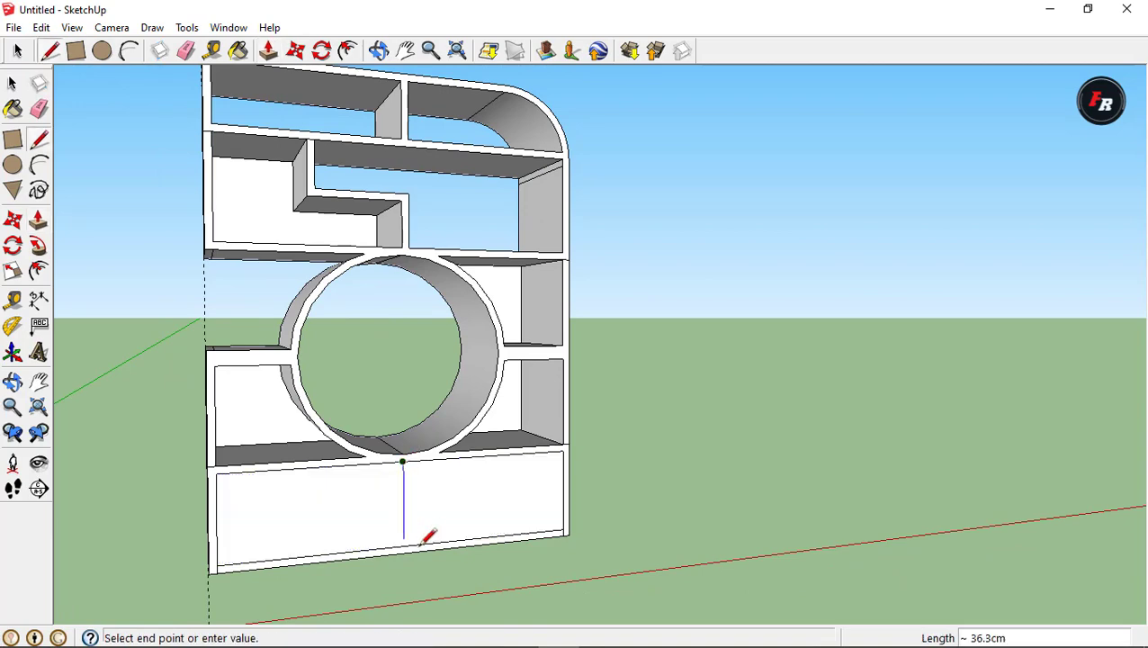
{"action": "left_click", "coordinate": [404, 544]}
{"action": "scroll", "coordinate": [402, 499], "scroll_direction": "up", "scroll_amount": 1}
{"action": "scroll", "coordinate": [428, 498], "scroll_direction": "up", "scroll_amount": 2}
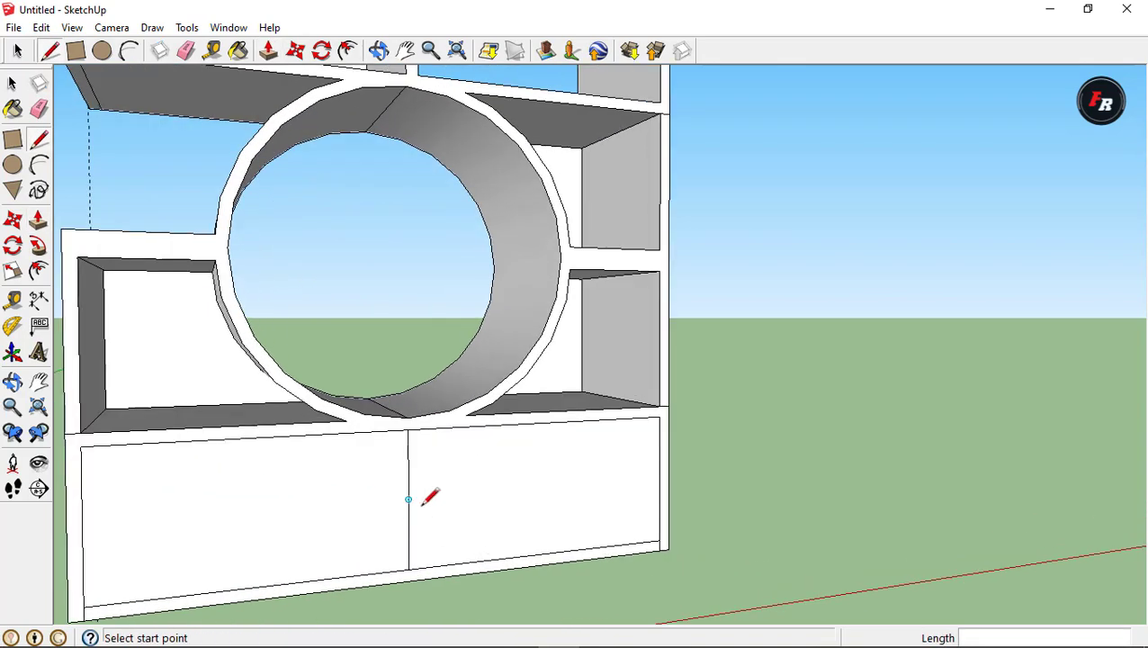
{"action": "middle_click_drag", "start_coordinate": [429, 498], "coordinate": [377, 512]}
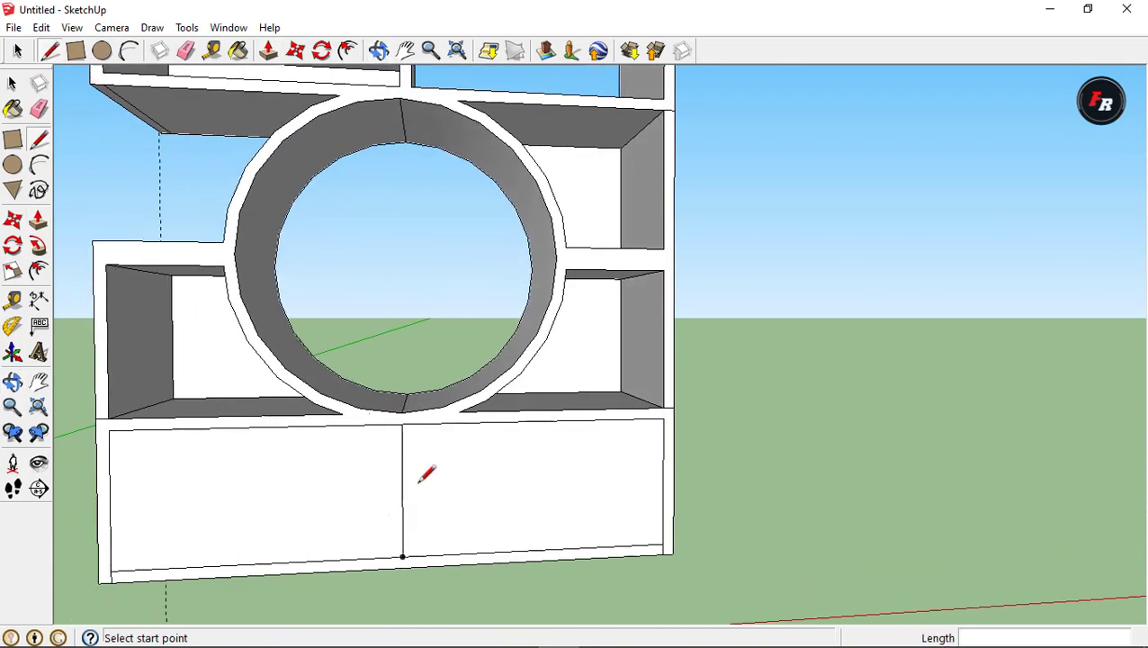
Place guides 1.5 cm and 3 cm from the vertical dividing line
{"action": "left_click", "coordinate": [13, 299]}
{"action": "scroll", "coordinate": [359, 453], "scroll_direction": "up", "scroll_amount": 2}
{"action": "left_click", "coordinate": [418, 466]}
{"action": "type", "text": "1.5"}
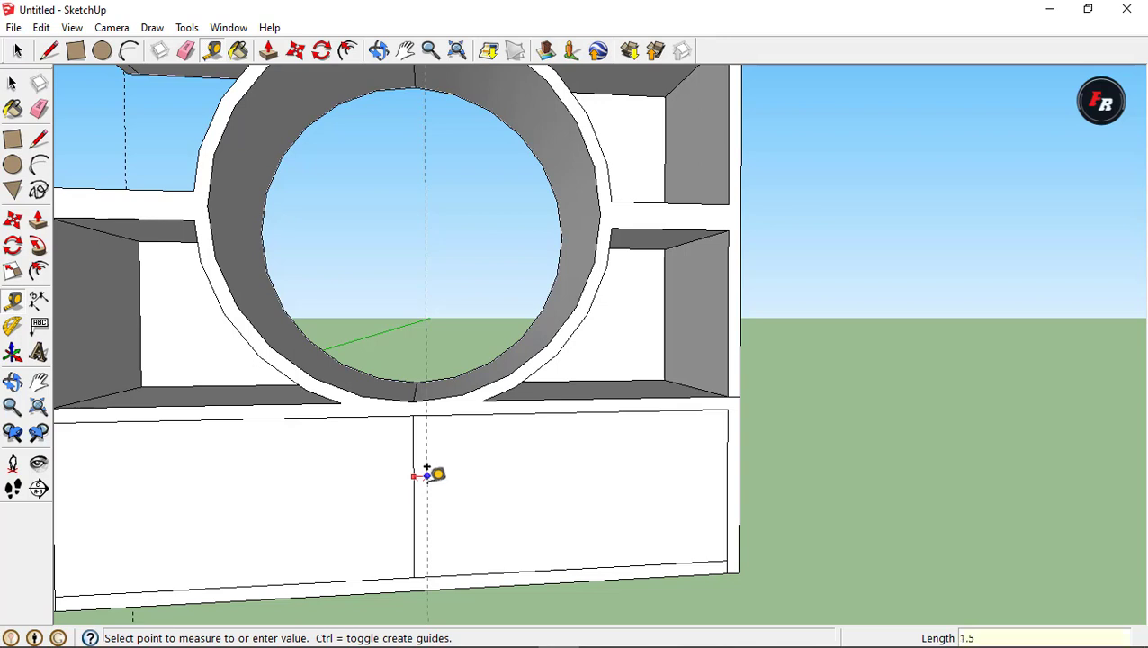
{"action": "key", "text": "Return"}
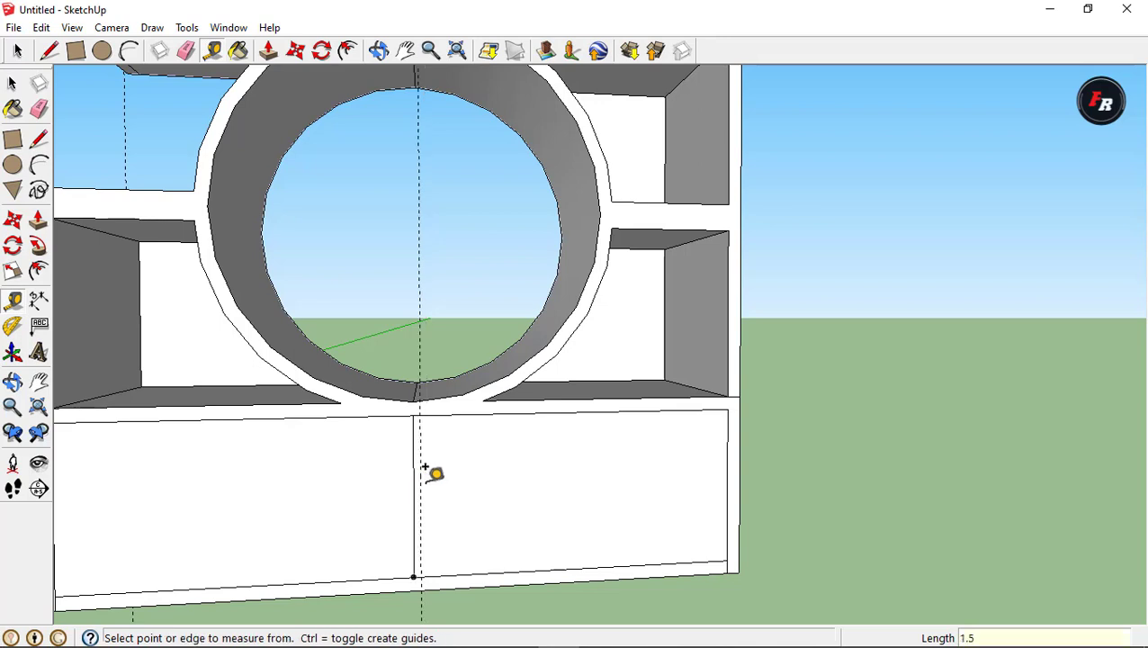
{"action": "left_click", "coordinate": [413, 467]}
{"action": "type", "text": "3"}
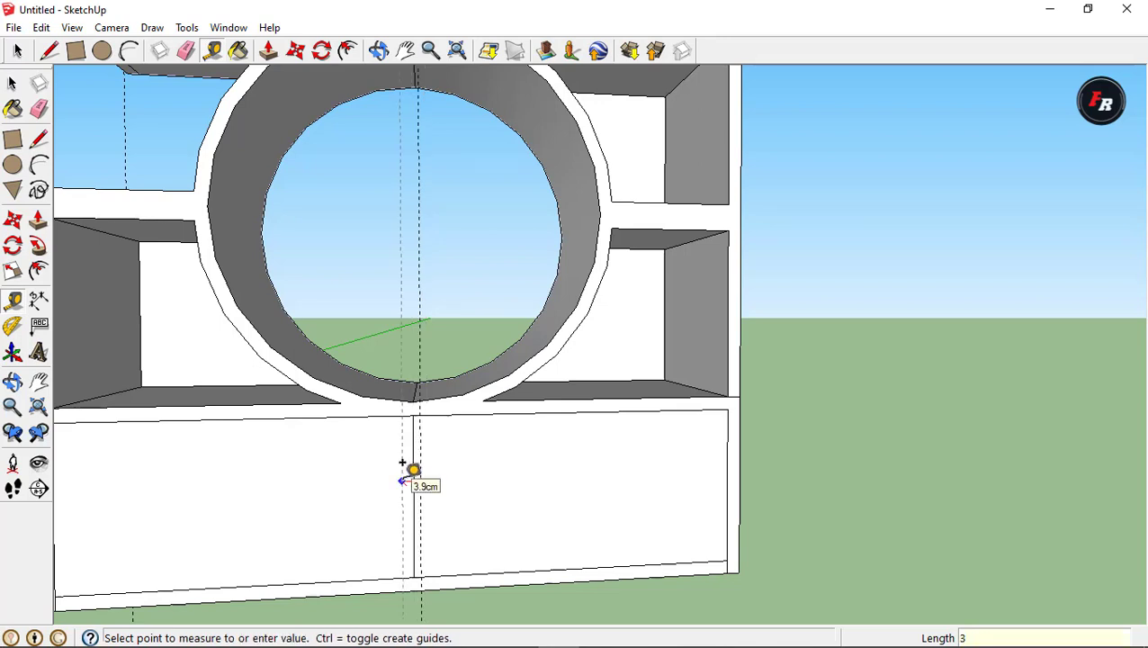
{"action": "key", "text": "Return"}
Draw a thin strip down the panel, then erase and redraw edges for a 1.5 cm divider
{"action": "left_click", "coordinate": [77, 54]}
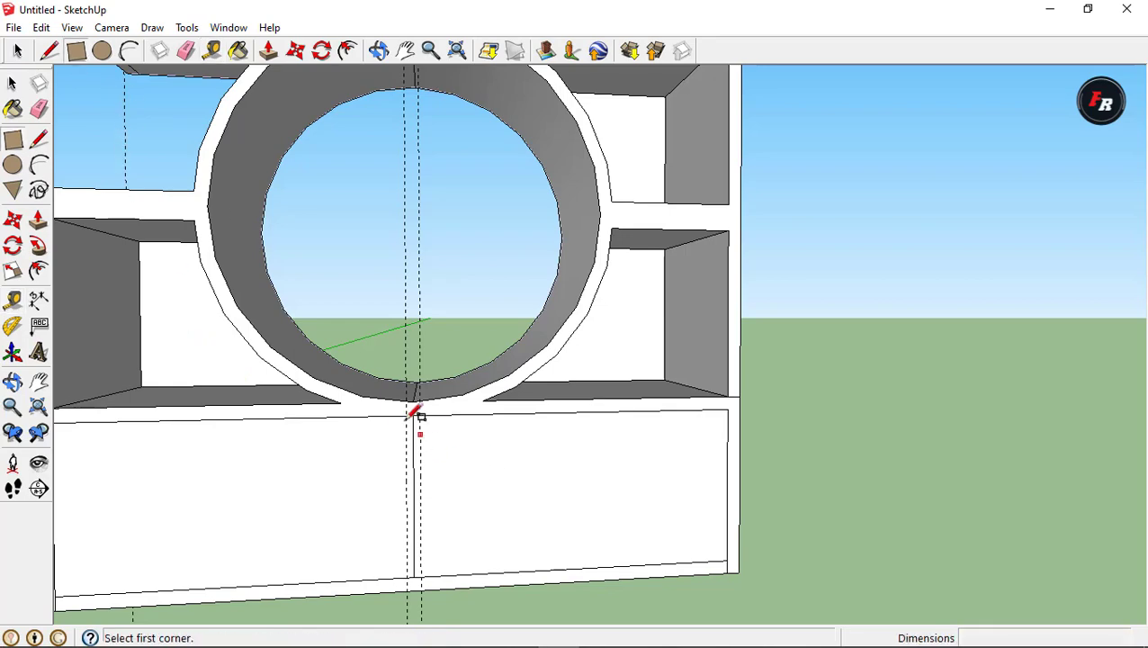
{"action": "scroll", "coordinate": [413, 411], "scroll_direction": "up", "scroll_amount": 3}
{"action": "left_click", "coordinate": [413, 412]}
{"action": "scroll", "coordinate": [416, 423], "scroll_direction": "down", "scroll_amount": 2}
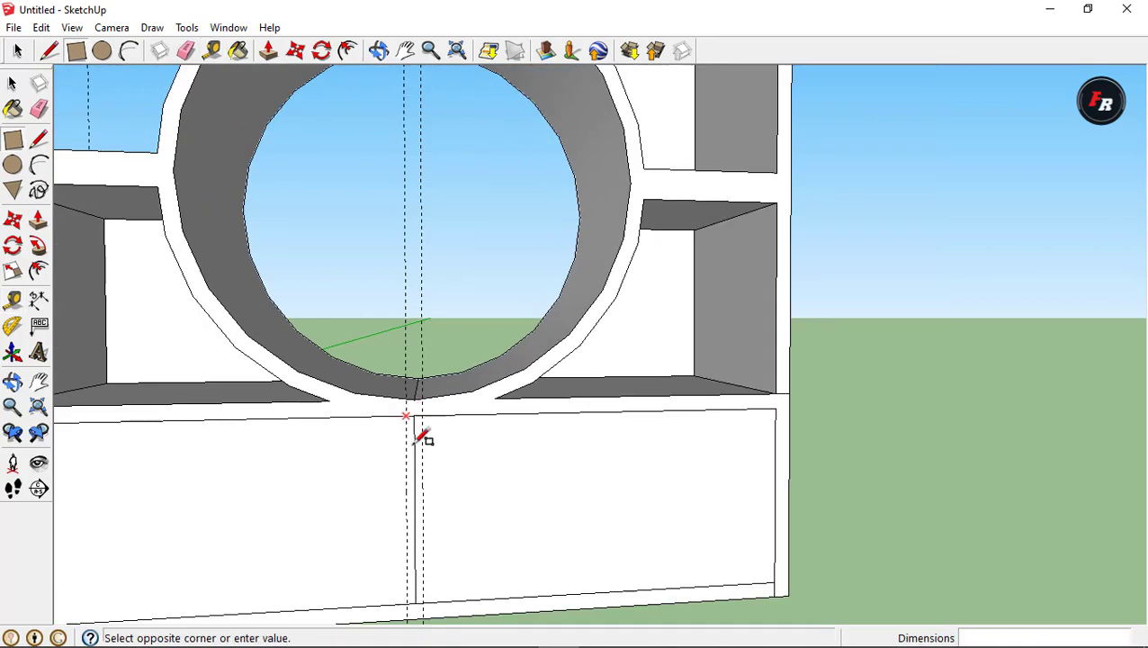
{"action": "left_click", "coordinate": [426, 600]}
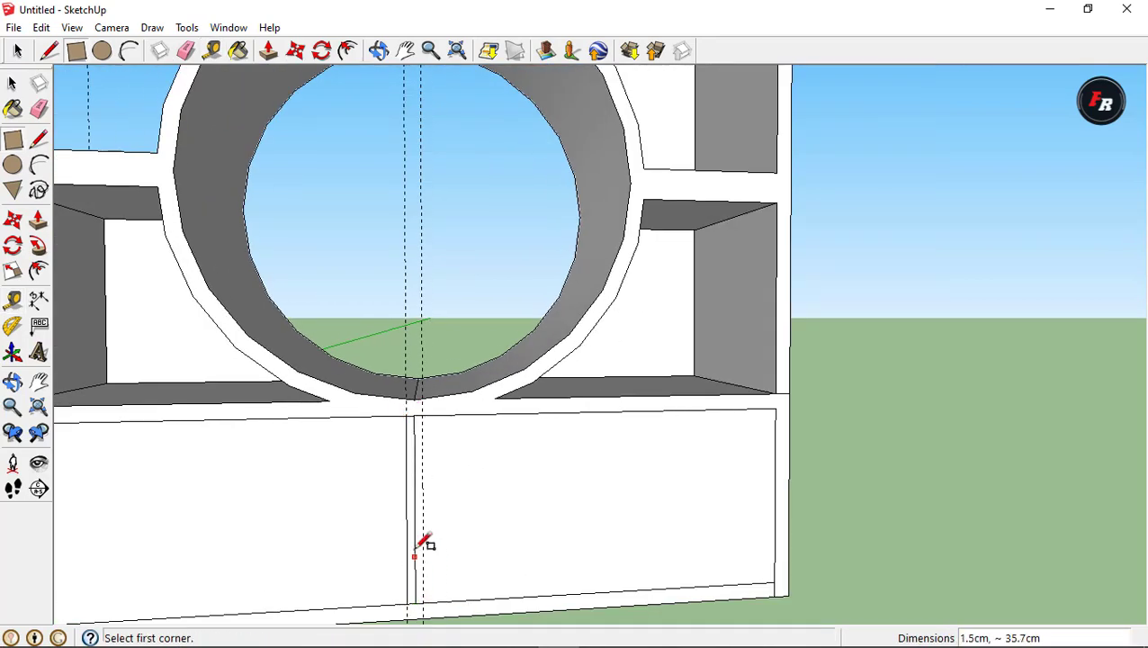
{"action": "key", "text": "e"}
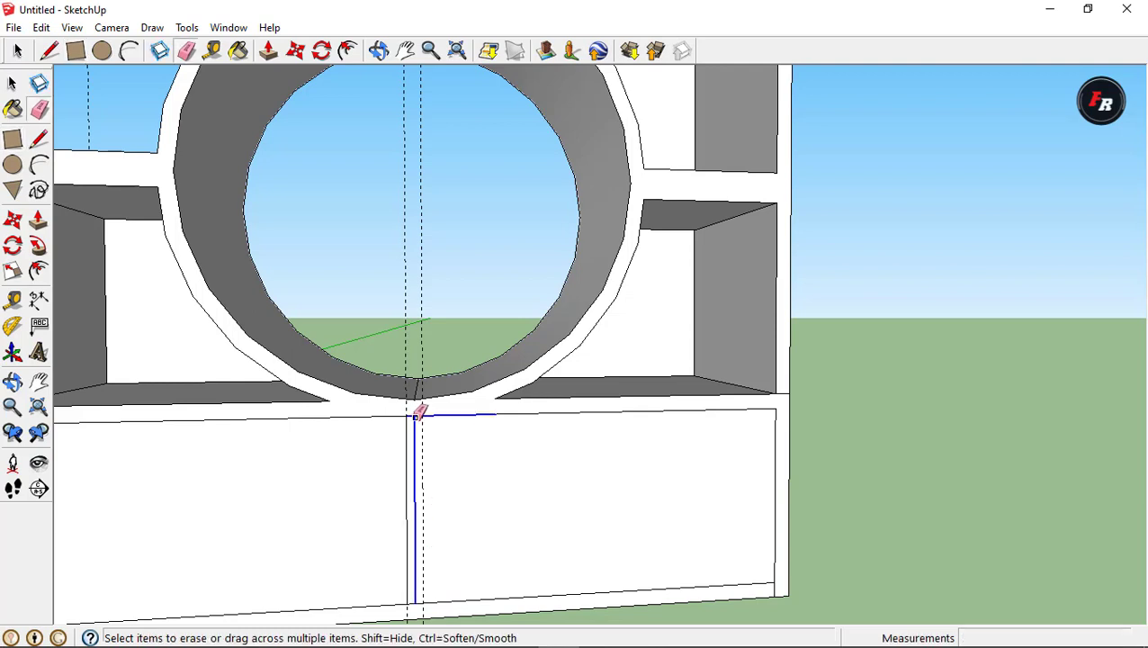
{"action": "left_click", "coordinate": [416, 415]}
{"action": "key", "text": "l"}
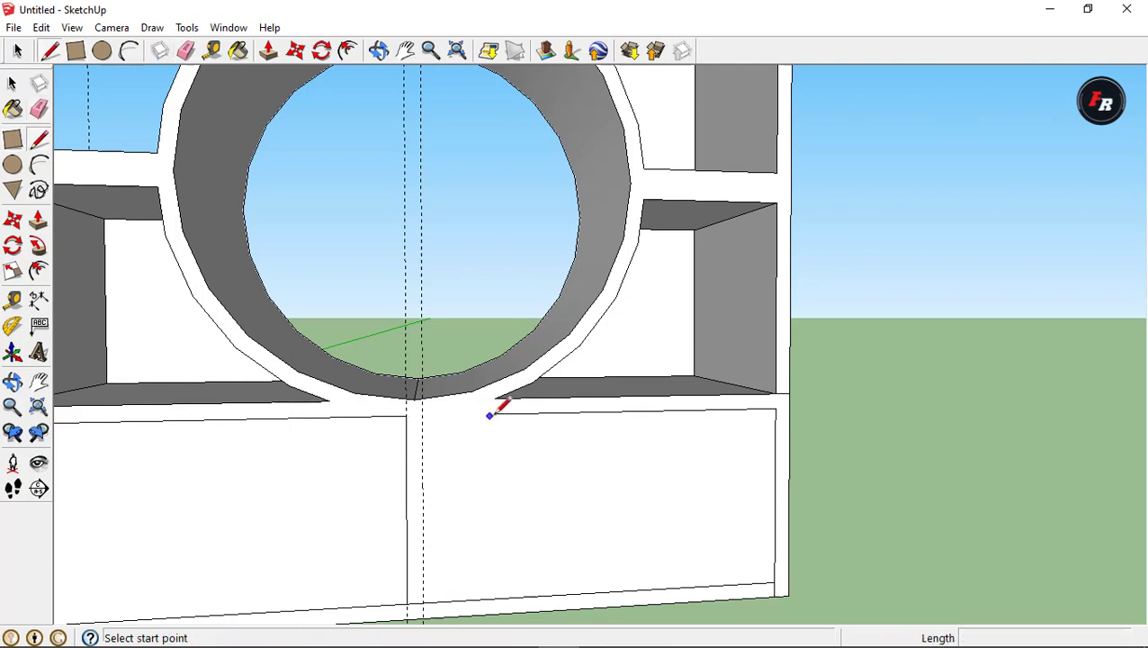
{"action": "left_click", "coordinate": [494, 414]}
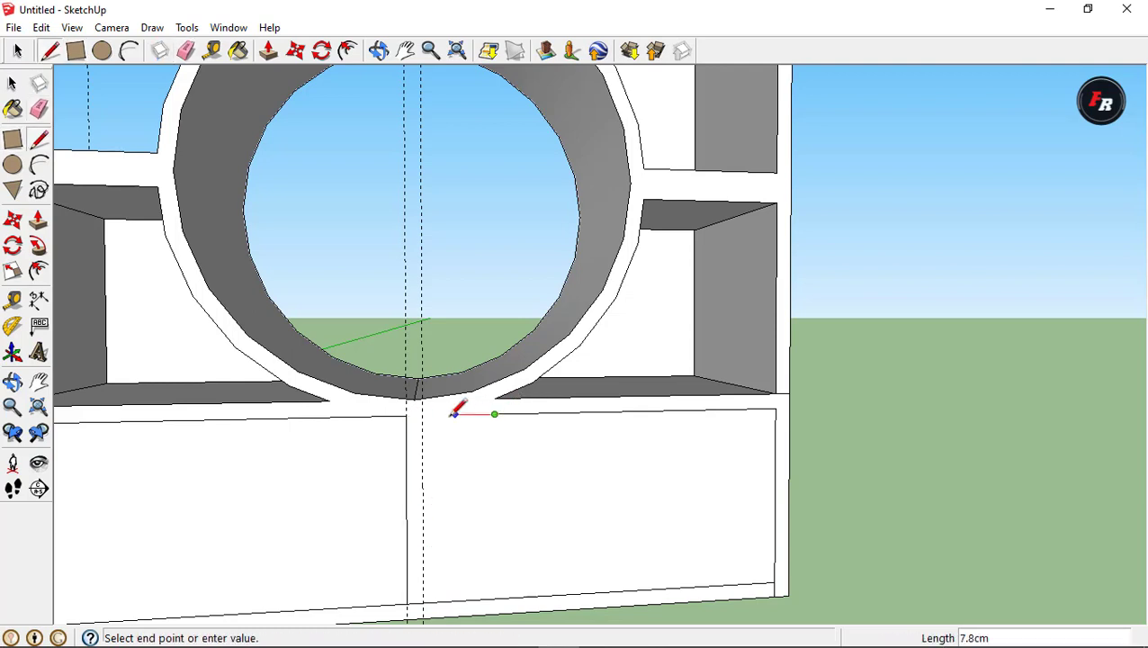
{"action": "left_click", "coordinate": [423, 602]}
{"action": "key", "text": "e"}
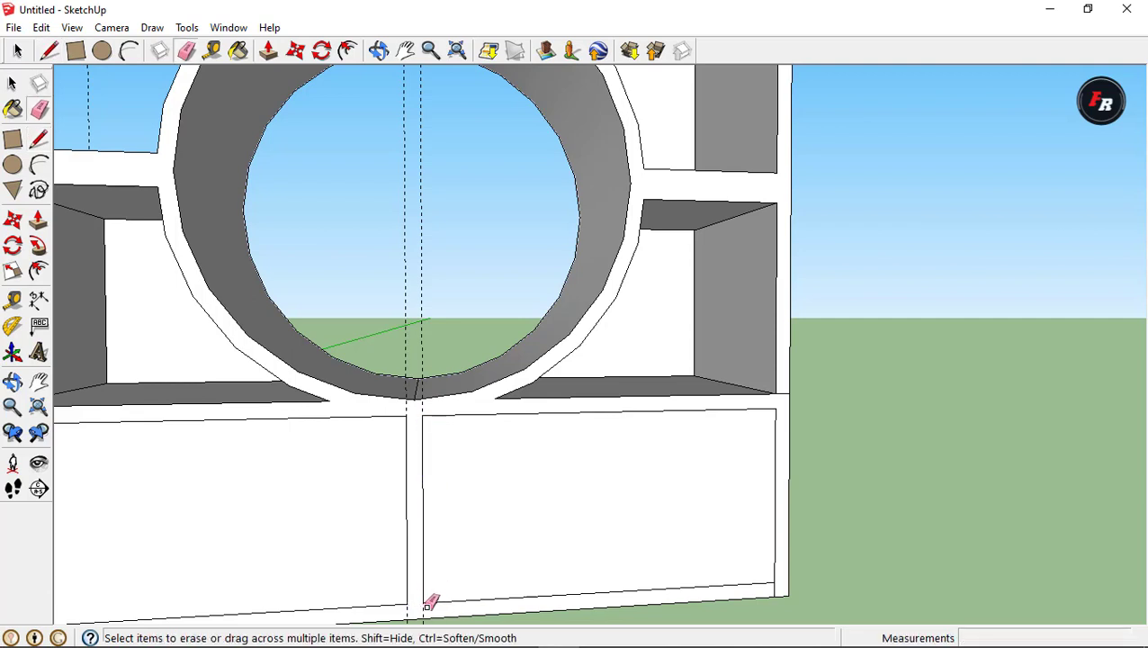
{"action": "scroll", "coordinate": [430, 601], "scroll_direction": "down", "scroll_amount": 2}
Push the lower front face of the cabinet back 57 cm
{"action": "scroll", "coordinate": [431, 601], "scroll_direction": "up", "scroll_amount": 1}
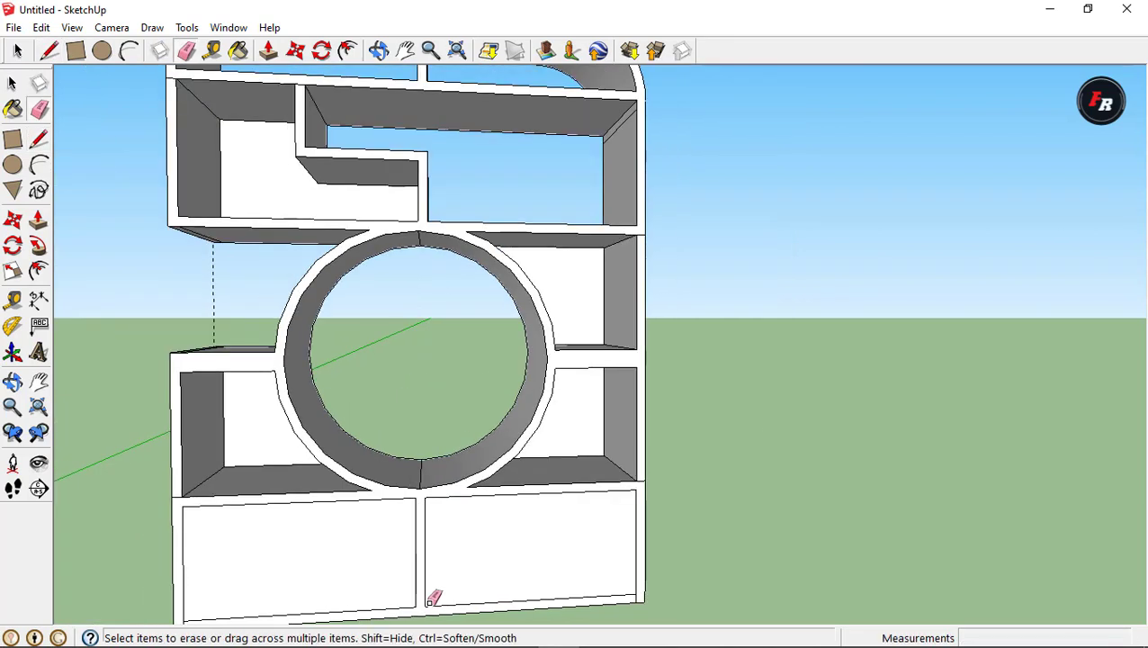
{"action": "left_click", "coordinate": [405, 51]}
{"action": "left_click_drag", "start_coordinate": [401, 374], "coordinate": [453, 330]}
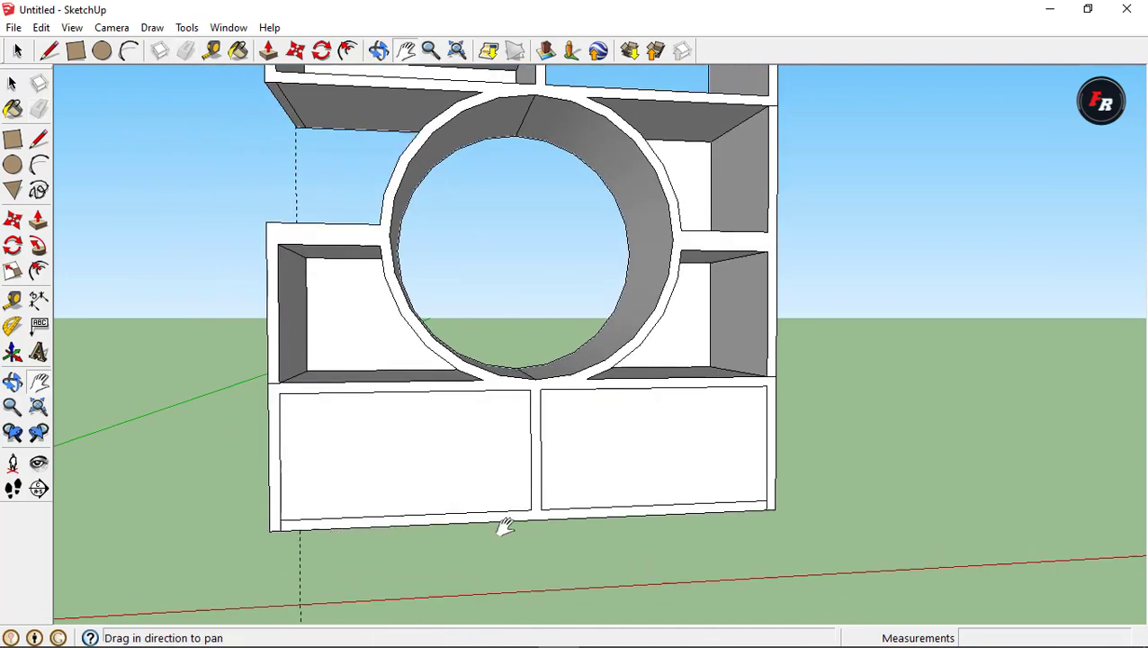
{"action": "scroll", "coordinate": [359, 520], "scroll_direction": "up", "scroll_amount": 1}
{"action": "scroll", "coordinate": [354, 523], "scroll_direction": "up", "scroll_amount": 1}
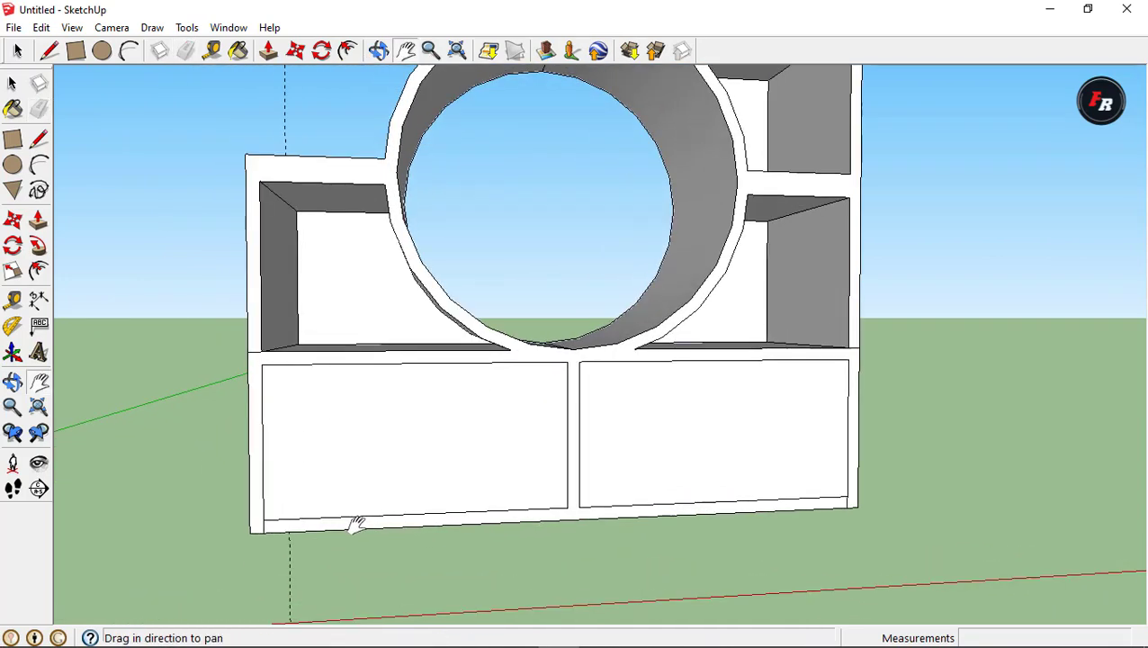
{"action": "mouse_move", "coordinate": [354, 522]}
{"action": "middle_mouse_down"}
{"action": "mouse_move", "coordinate": [389, 528]}
{"action": "mouse_move", "coordinate": [264, 507]}
{"action": "mouse_move", "coordinate": [604, 521]}
{"action": "mouse_move", "coordinate": [687, 502]}
{"action": "mouse_move", "coordinate": [532, 528]}
{"action": "middle_mouse_up"}
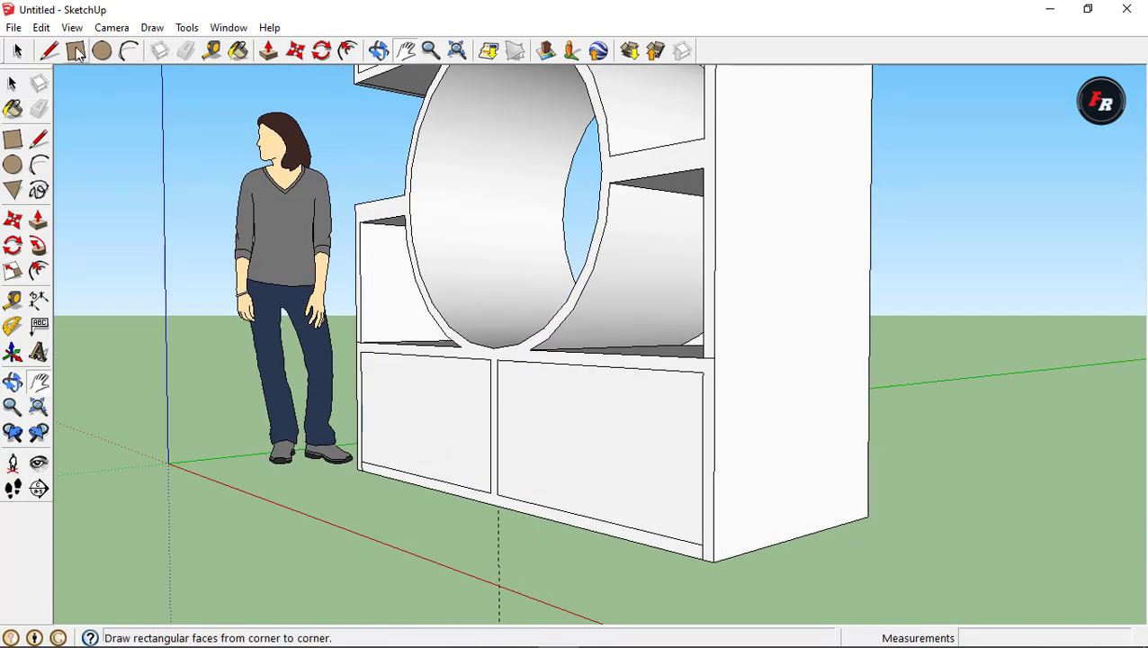
{"action": "left_click", "coordinate": [268, 50]}
{"action": "left_click_drag", "start_coordinate": [651, 551], "coordinate": [846, 520]}
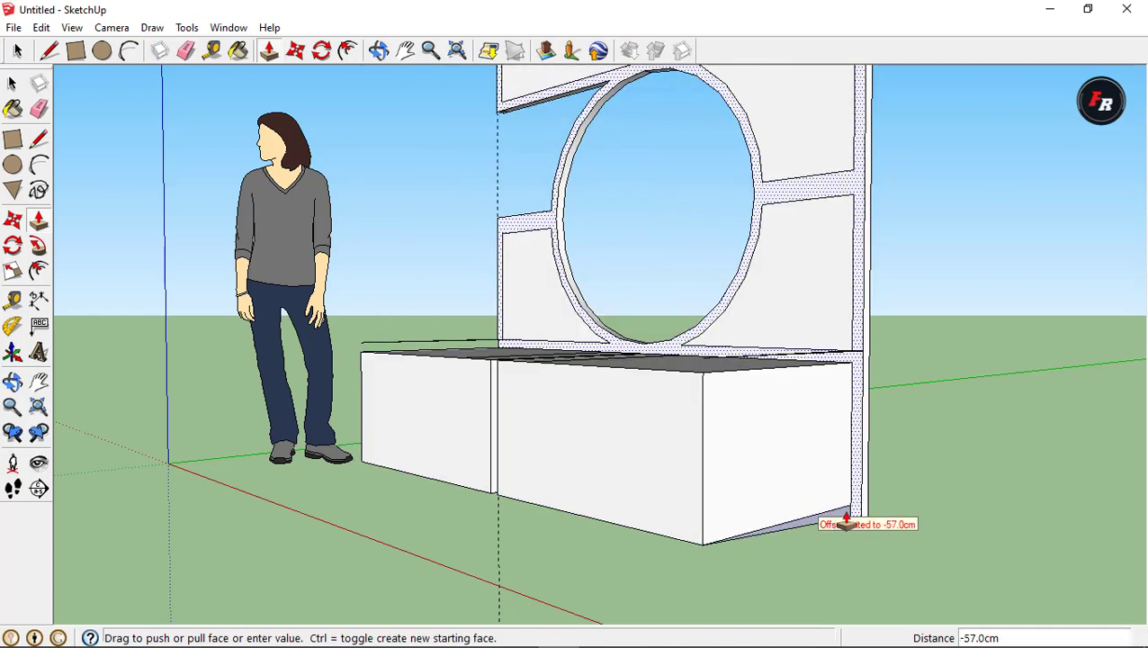
{"action": "left_click", "coordinate": [861, 520]}
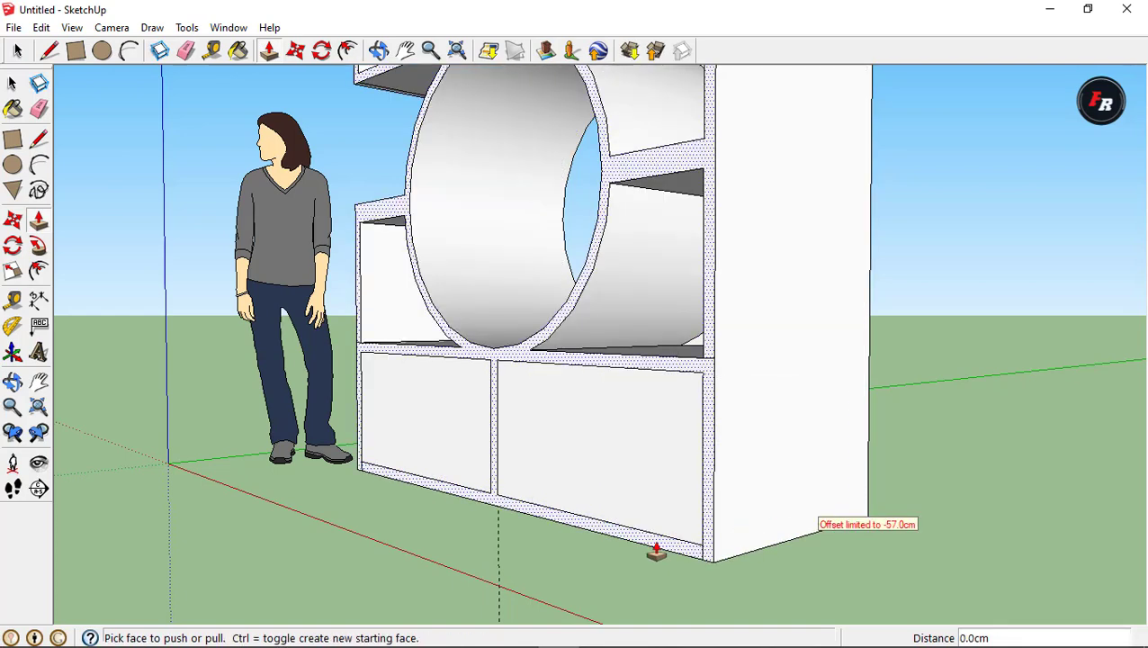
Push the bottom board face in 60 cm so the base sits between the side panels
{"action": "key", "text": "space"}
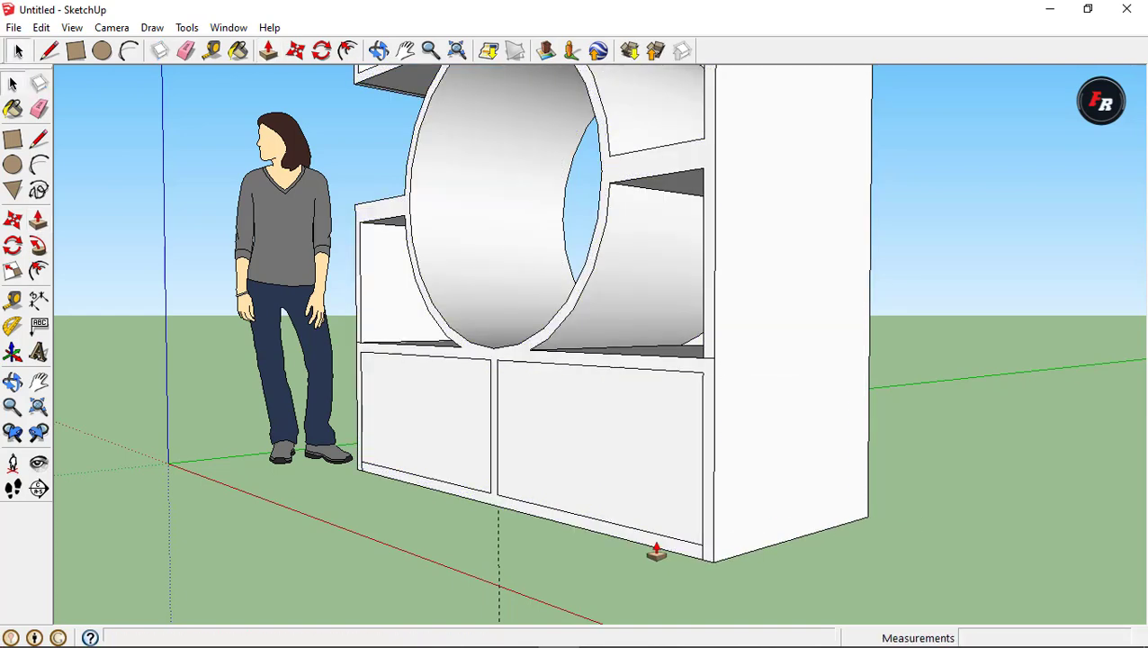
{"action": "key", "text": "l"}
{"action": "left_click", "coordinate": [499, 485]}
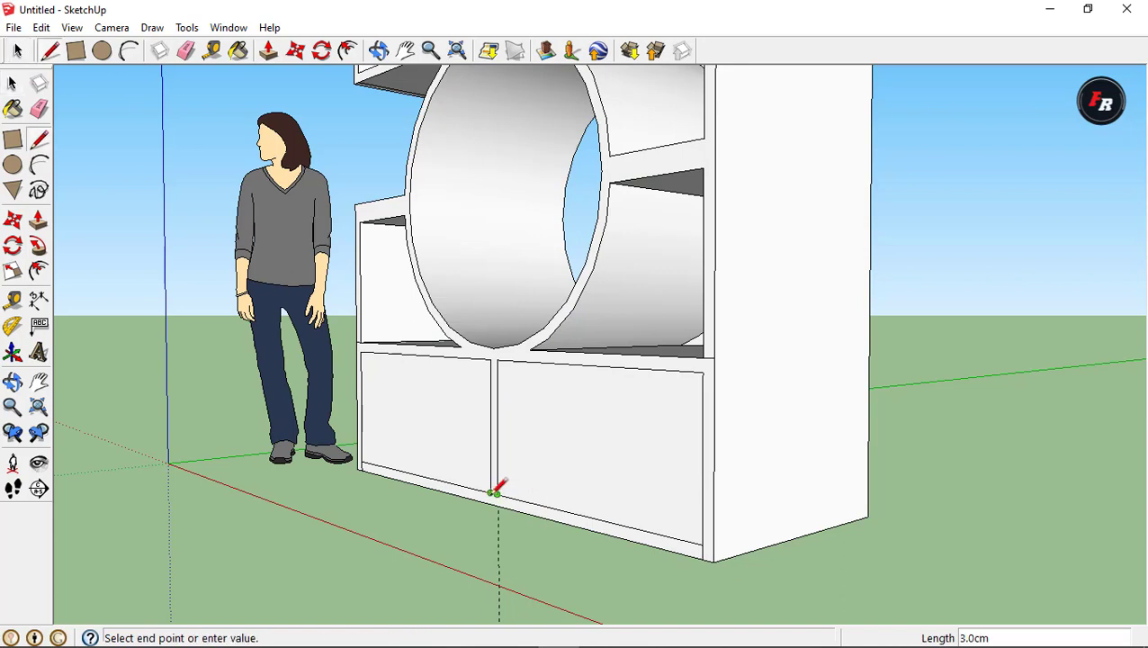
{"action": "key", "text": "Escape"}
{"action": "key", "text": "e"}
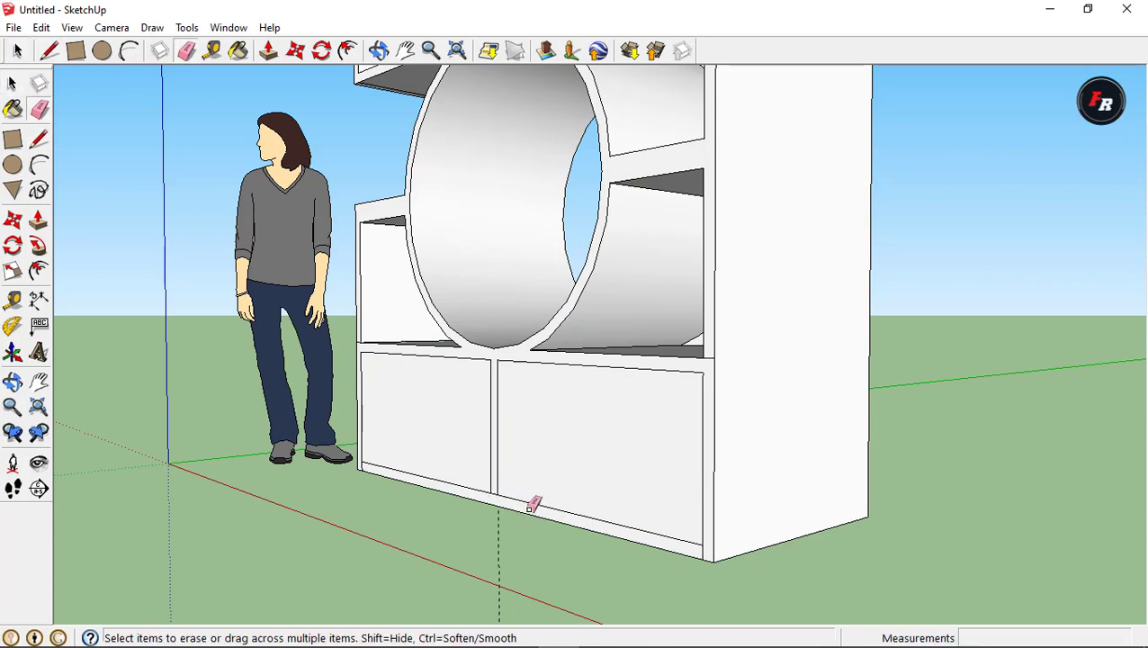
{"action": "key", "text": "p"}
{"action": "left_click", "coordinate": [531, 508]}
{"action": "left_click", "coordinate": [871, 513]}
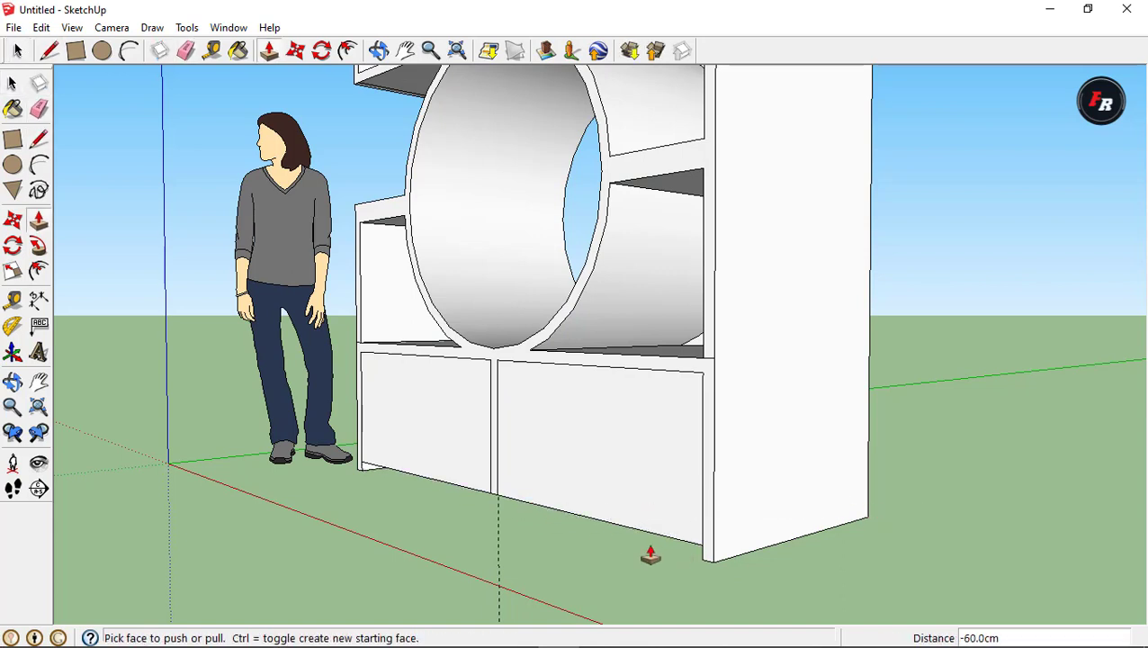
{"action": "middle_click_drag", "start_coordinate": [651, 555], "coordinate": [481, 540]}
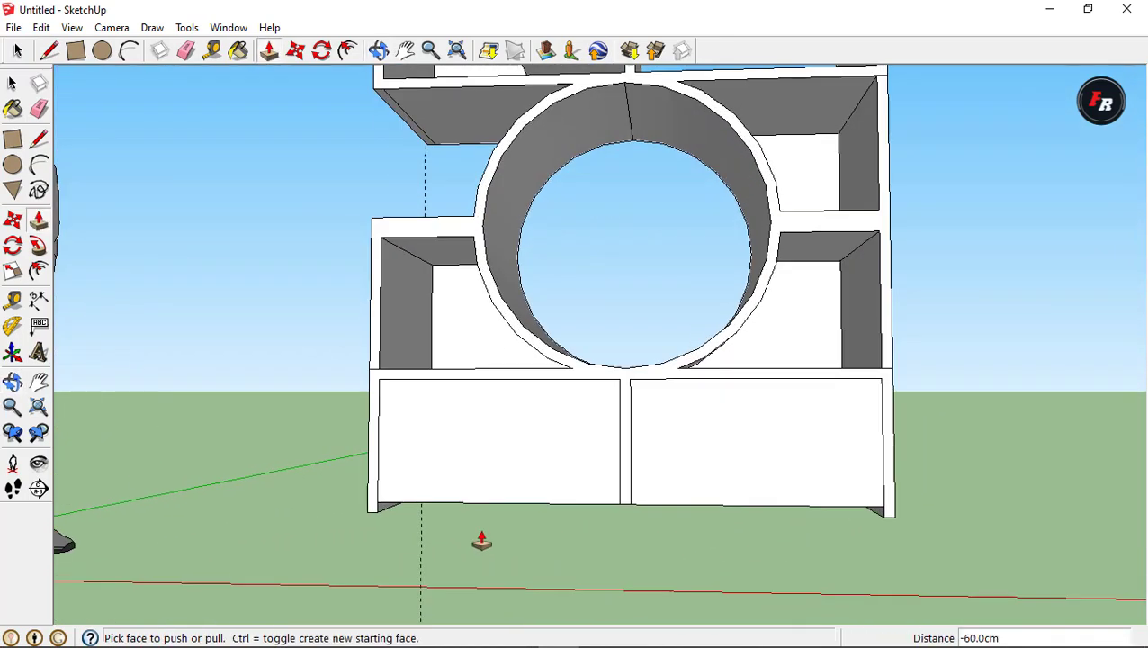
{"action": "left_click", "coordinate": [13, 299]}
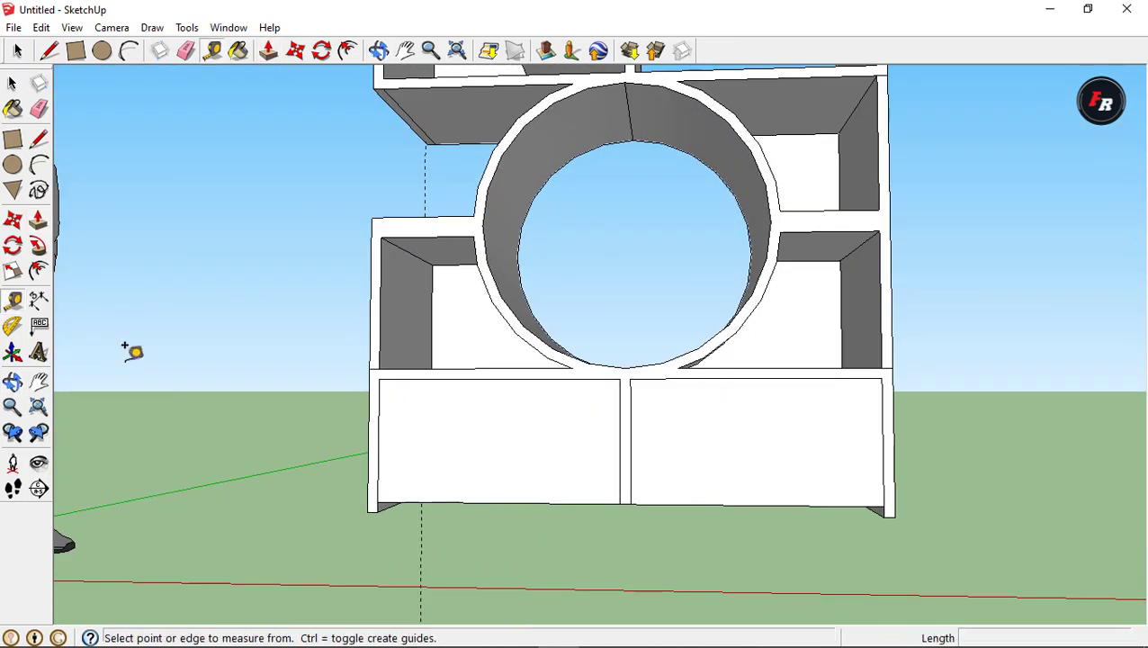
{"action": "left_click", "coordinate": [486, 492]}
{"action": "type", "text": "3"}
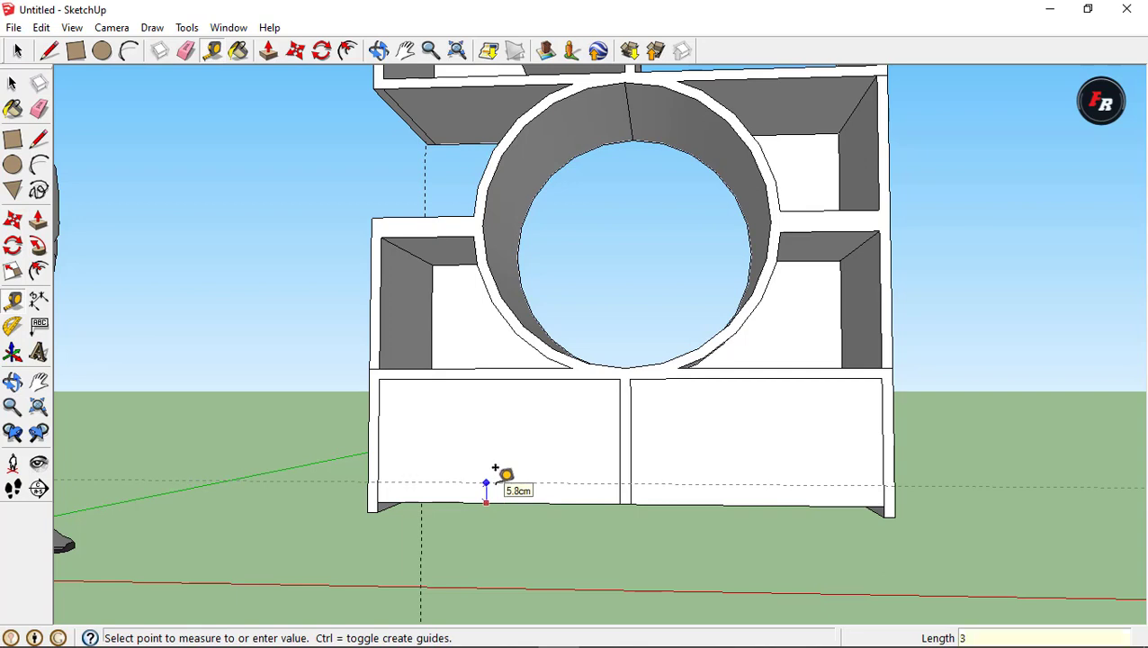
{"action": "left_click", "coordinate": [75, 50]}
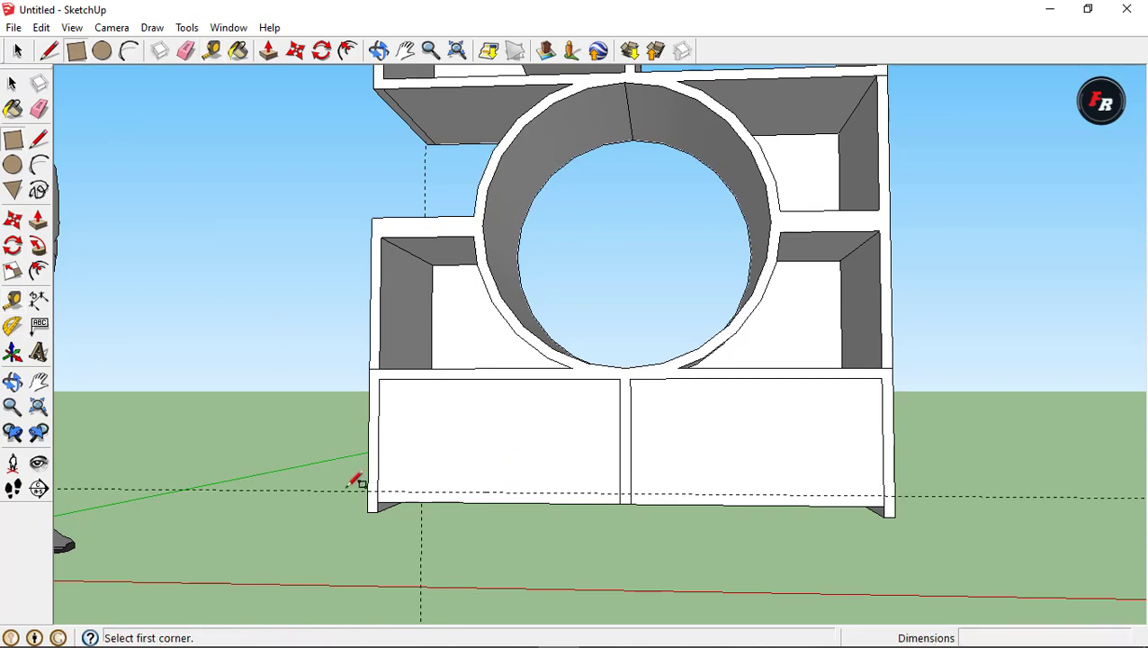
{"action": "left_click", "coordinate": [379, 500]}
{"action": "left_click", "coordinate": [893, 493]}
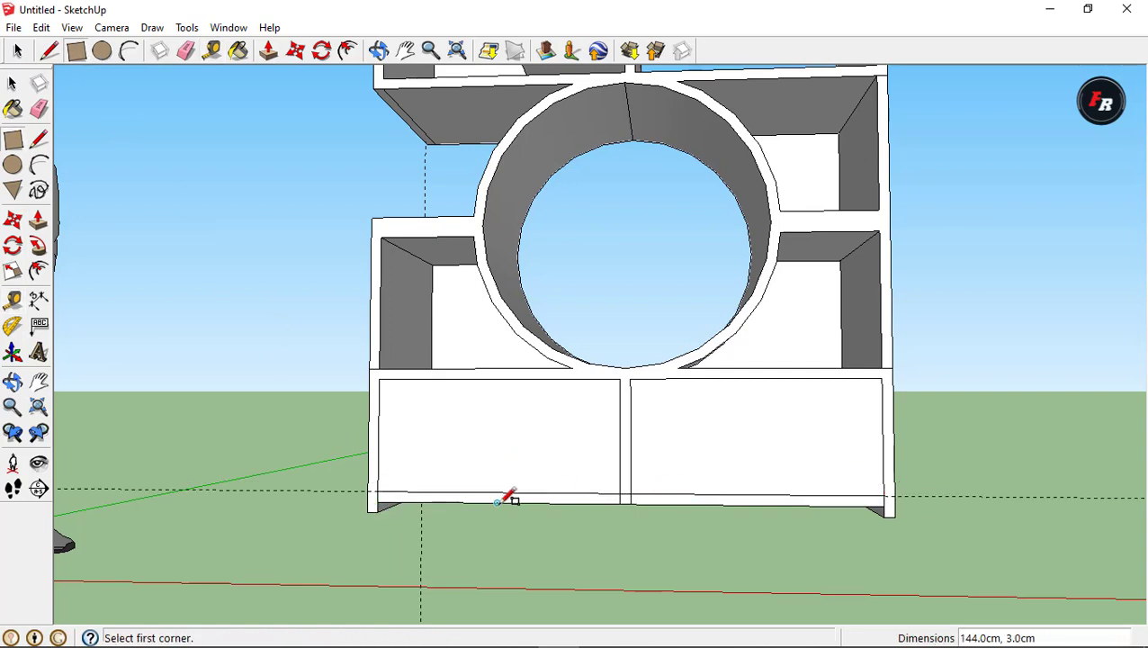
{"action": "key", "text": "e"}
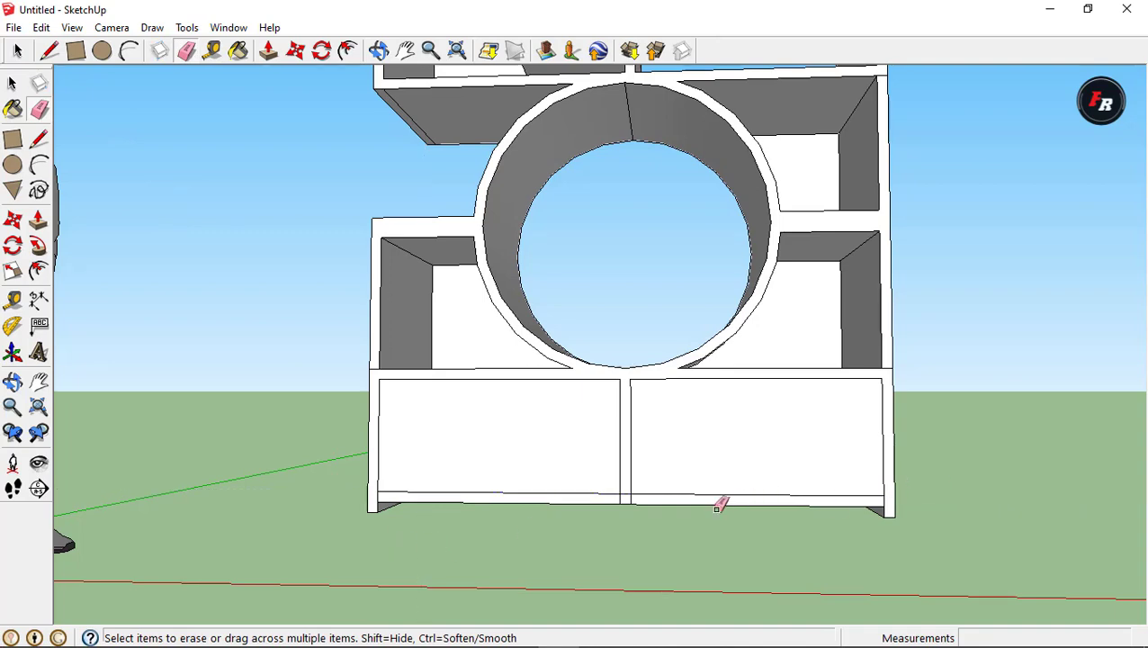
{"action": "scroll", "coordinate": [641, 492], "scroll_direction": "up", "scroll_amount": 5}
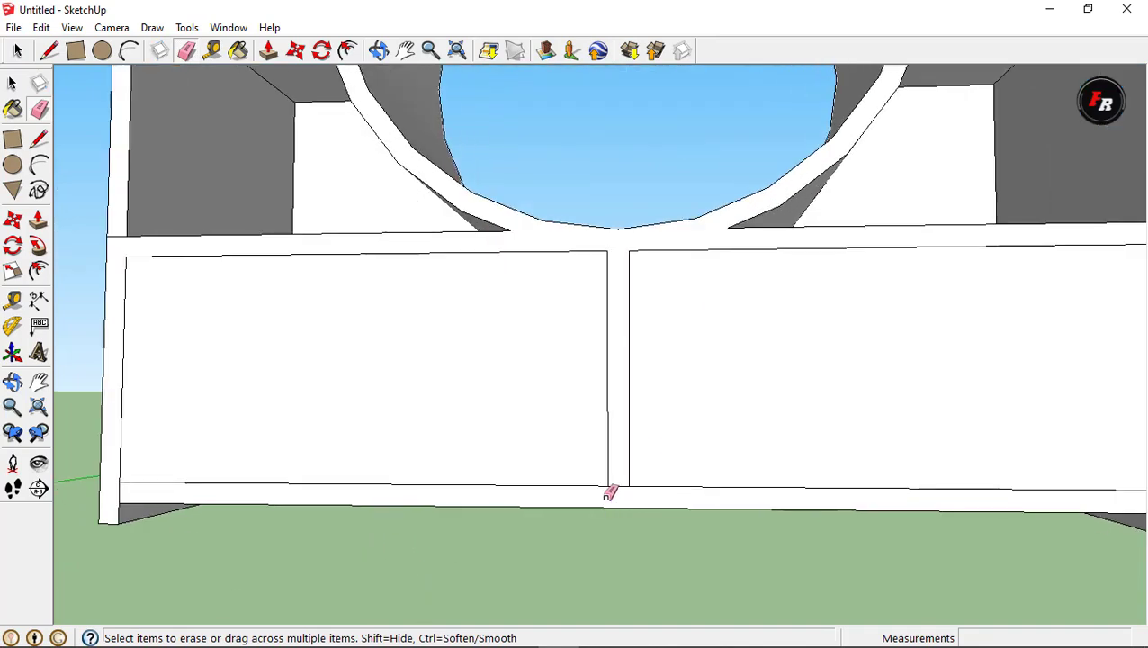
{"action": "scroll", "coordinate": [614, 495], "scroll_direction": "down", "scroll_amount": 2}
{"action": "middle_click_drag", "start_coordinate": [616, 483], "coordinate": [580, 474]}
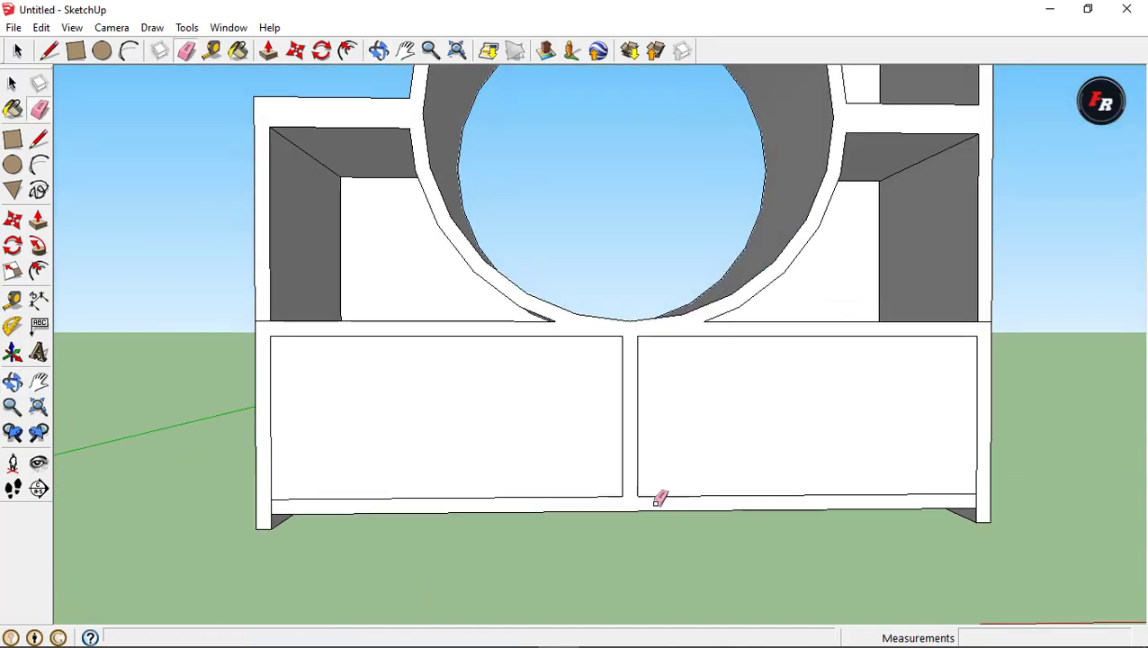
{"action": "middle_click_drag", "start_coordinate": [383, 509], "coordinate": [530, 530]}
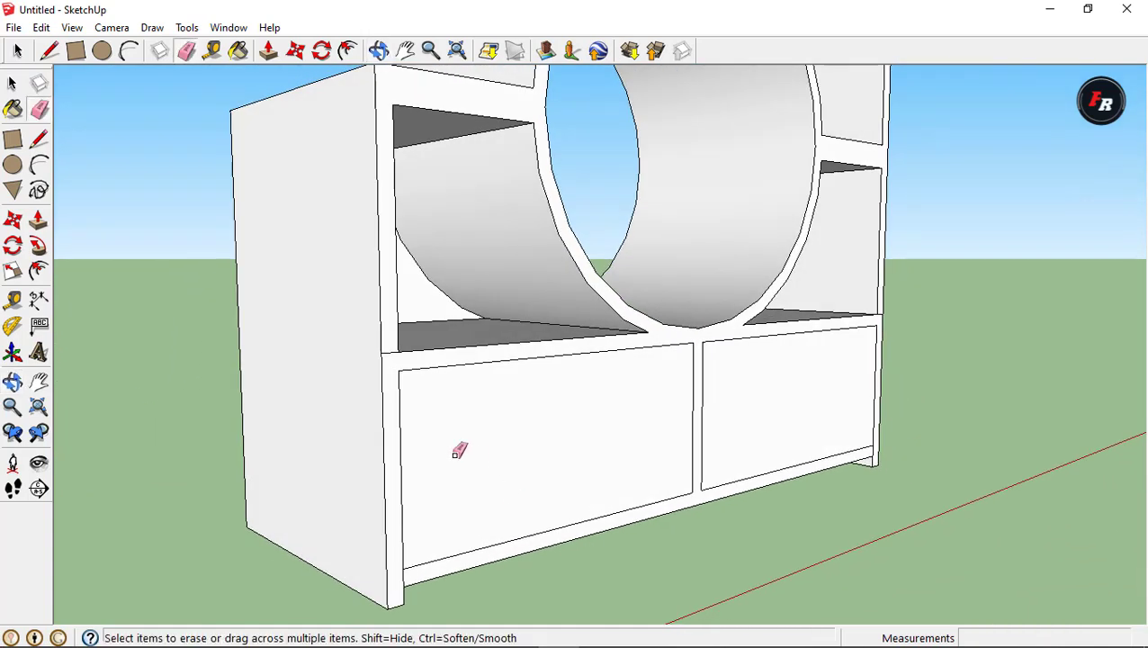
Recess the lower-left door panel about 1.6 cm
{"action": "scroll", "coordinate": [898, 312], "scroll_direction": "up", "scroll_amount": 2}
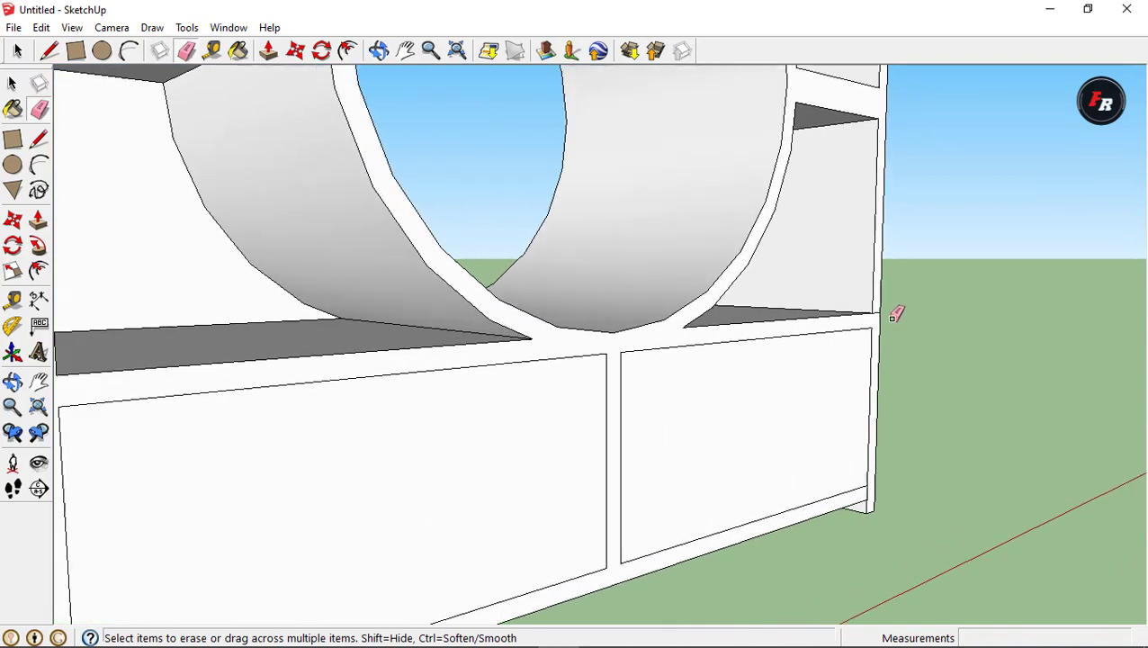
{"action": "scroll", "coordinate": [882, 310], "scroll_direction": "down", "scroll_amount": 2}
{"action": "scroll", "coordinate": [866, 351], "scroll_direction": "down", "scroll_amount": 4}
{"action": "middle_click_drag", "start_coordinate": [622, 430], "coordinate": [640, 423]}
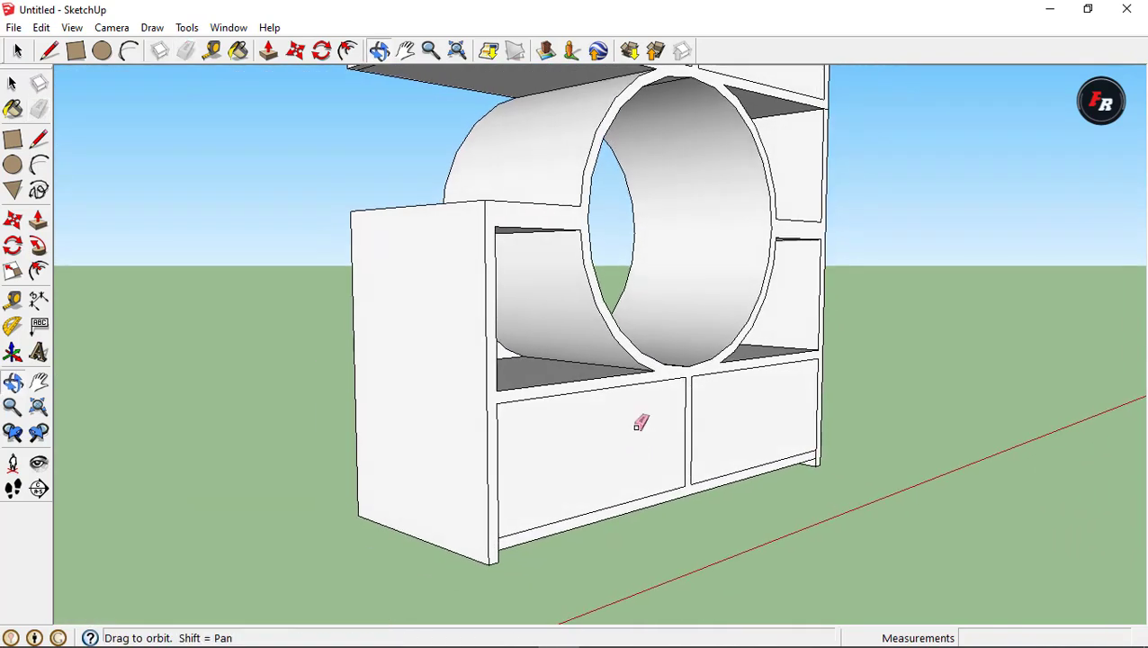
{"action": "left_click", "coordinate": [268, 51]}
{"action": "scroll", "coordinate": [534, 441], "scroll_direction": "down", "scroll_amount": 2}
{"action": "left_click", "coordinate": [533, 441]}
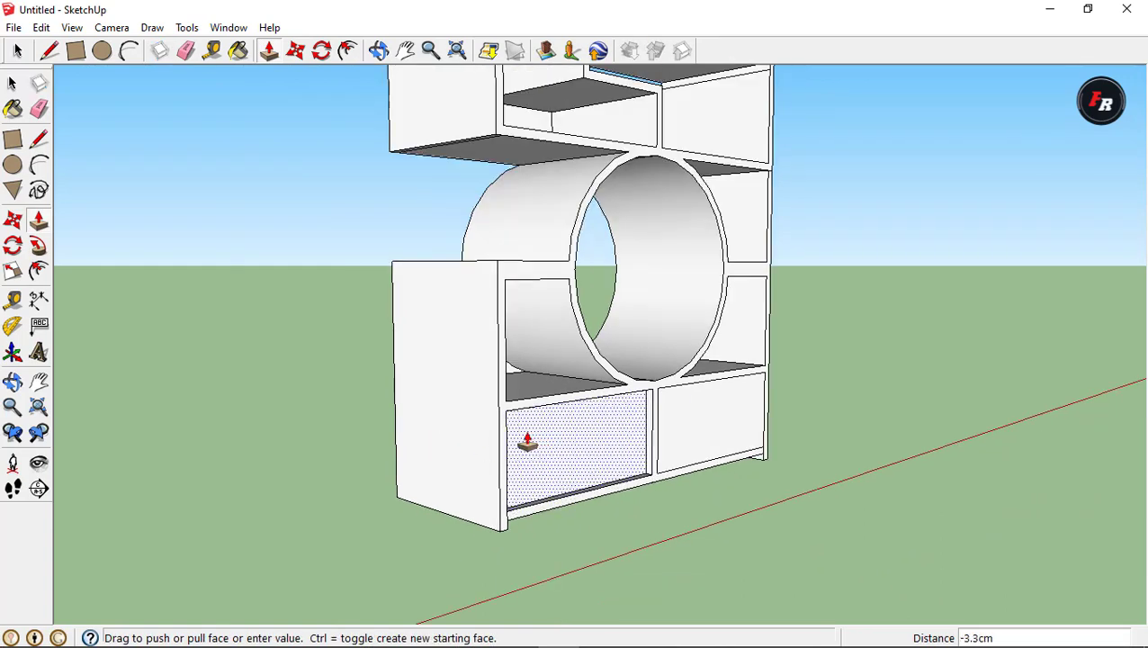
{"action": "left_click", "coordinate": [531, 450]}
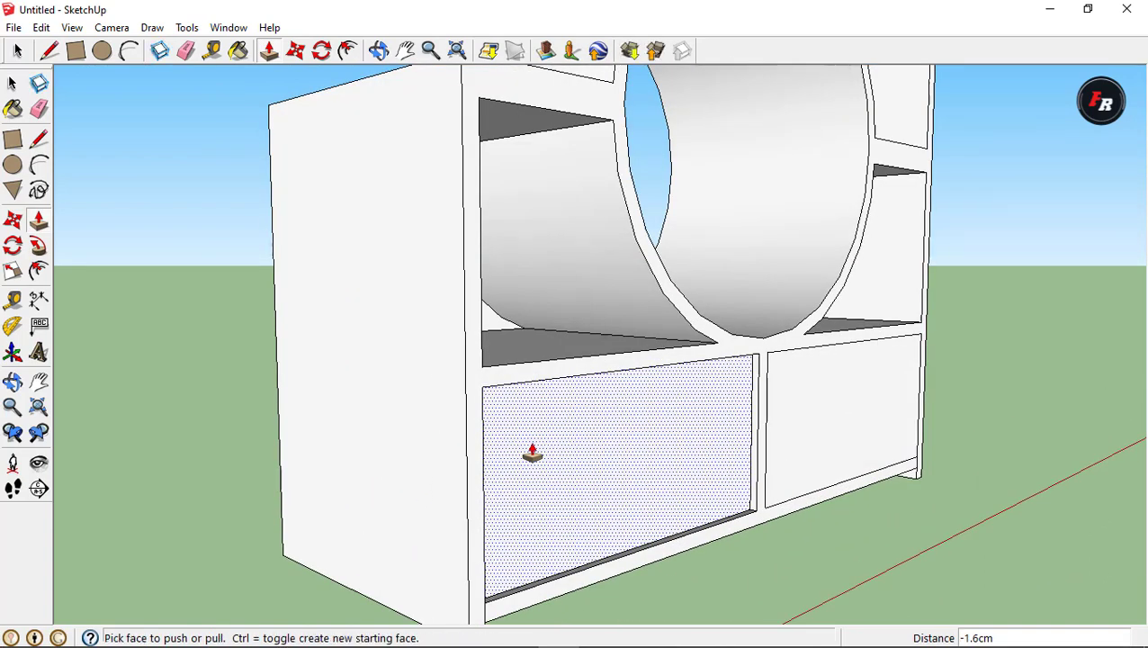
Recess the lower-right door panel by the same amount
{"action": "left_click", "coordinate": [812, 445]}
{"action": "left_click", "coordinate": [736, 459]}
{"action": "middle_click_drag", "start_coordinate": [736, 458], "coordinate": [593, 488]}
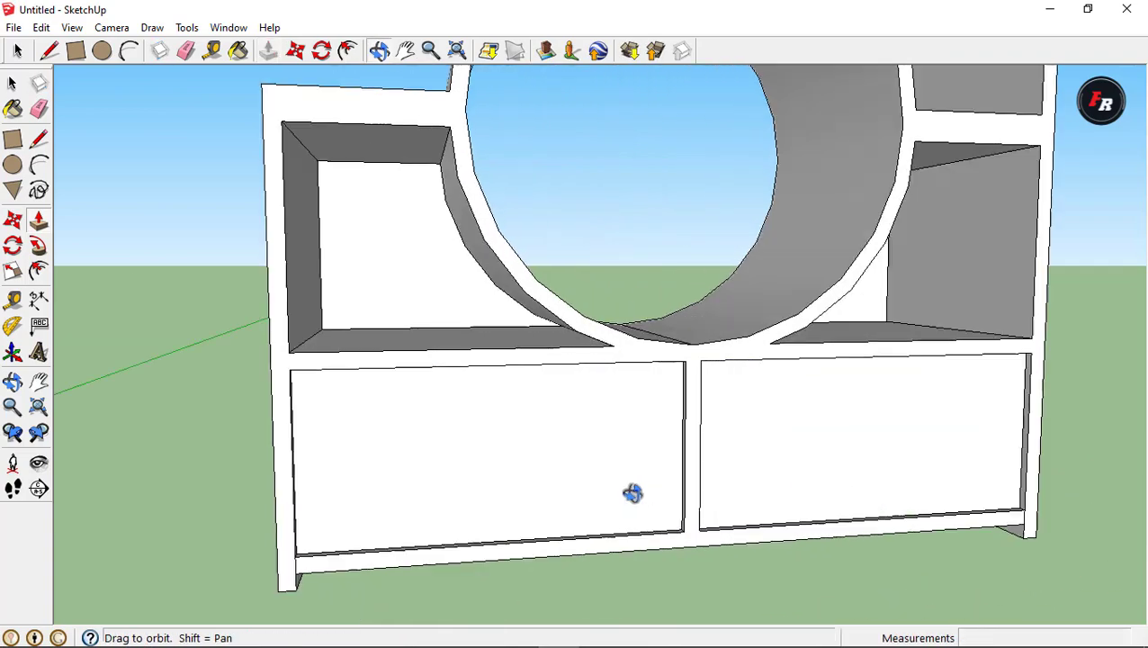
{"action": "mouse_move", "coordinate": [869, 486]}
{"action": "middle_mouse_down"}
{"action": "mouse_move", "coordinate": [627, 472]}
{"action": "mouse_move", "coordinate": [686, 248]}
{"action": "mouse_move", "coordinate": [795, 266]}
{"action": "mouse_move", "coordinate": [812, 298]}
{"action": "mouse_move", "coordinate": [682, 323]}
{"action": "middle_mouse_up"}
{"action": "scroll", "coordinate": [685, 248], "scroll_direction": "down", "scroll_amount": 3}
Select everything connected to the bookcase and make it one group
{"action": "key", "text": "p"}
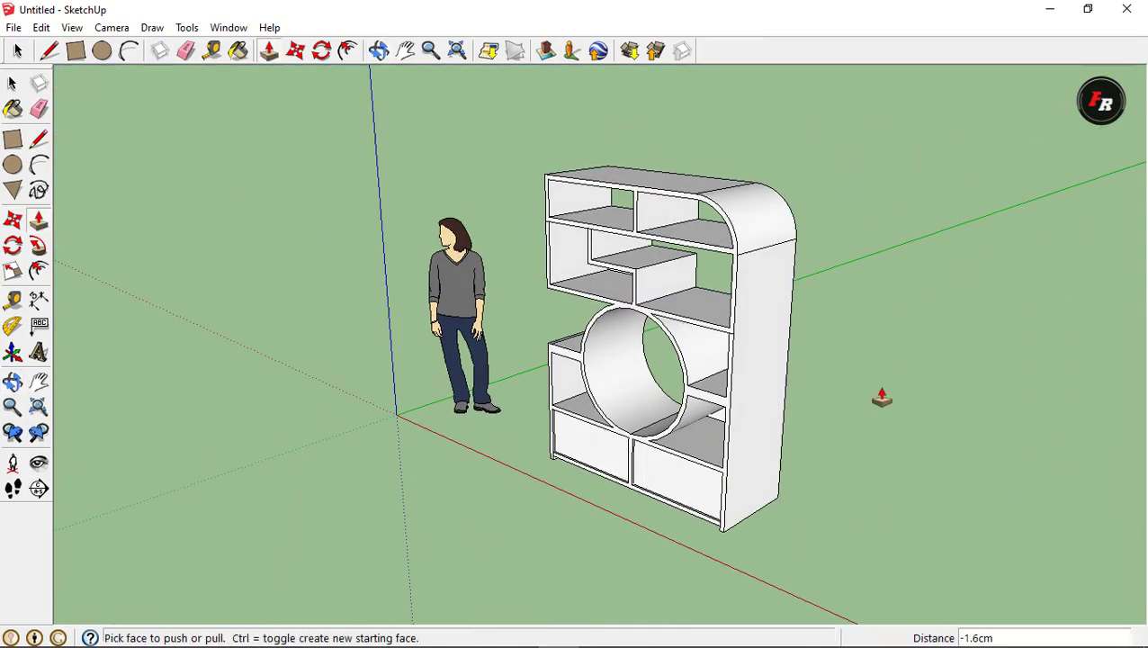
{"action": "left_click", "coordinate": [17, 51]}
{"action": "middle_click_drag", "start_coordinate": [267, 202], "coordinate": [447, 228]}
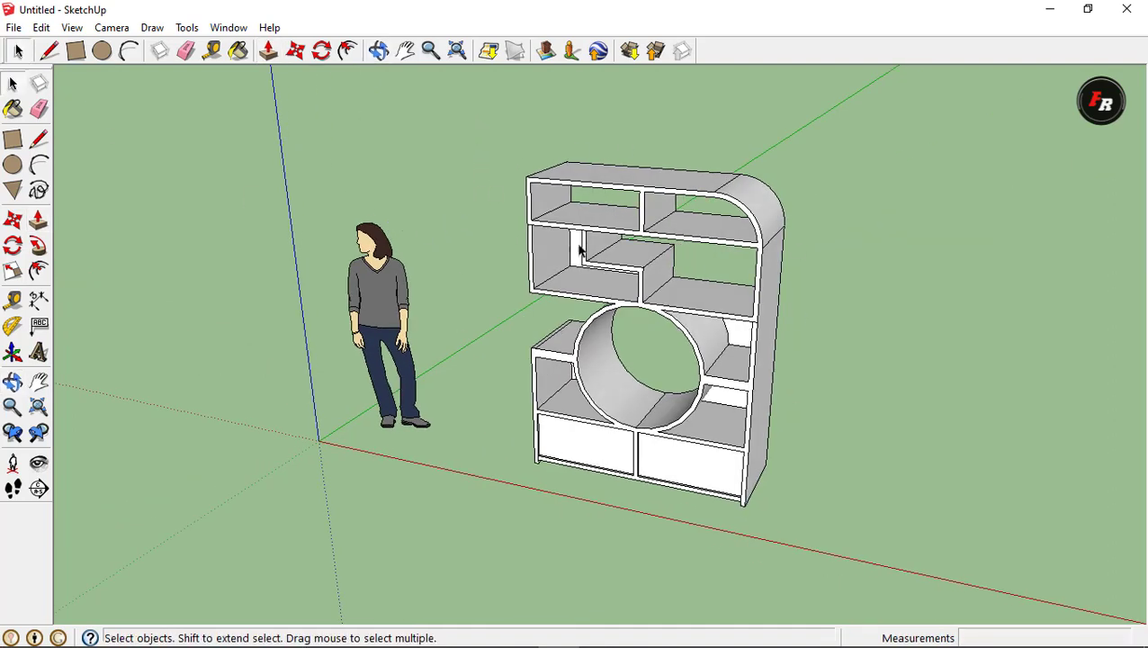
{"action": "scroll", "coordinate": [580, 252], "scroll_direction": "up", "scroll_amount": 1}
{"action": "scroll", "coordinate": [580, 252], "scroll_direction": "up", "scroll_amount": 2}
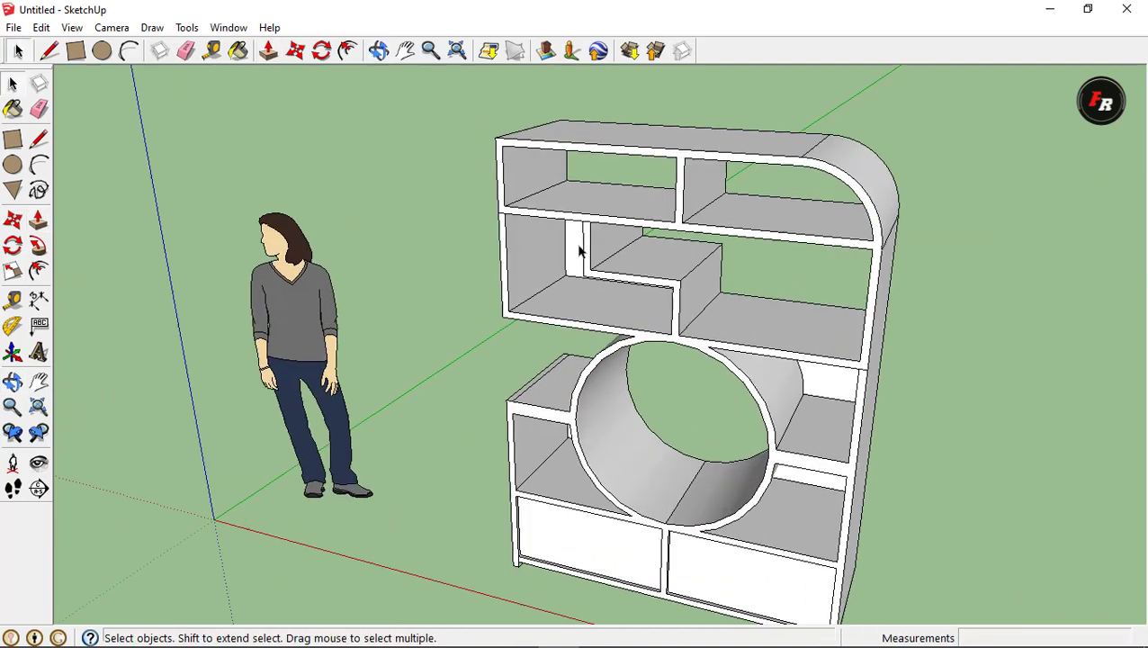
{"action": "left_click", "coordinate": [406, 50]}
{"action": "left_click_drag", "start_coordinate": [661, 238], "coordinate": [490, 205]}
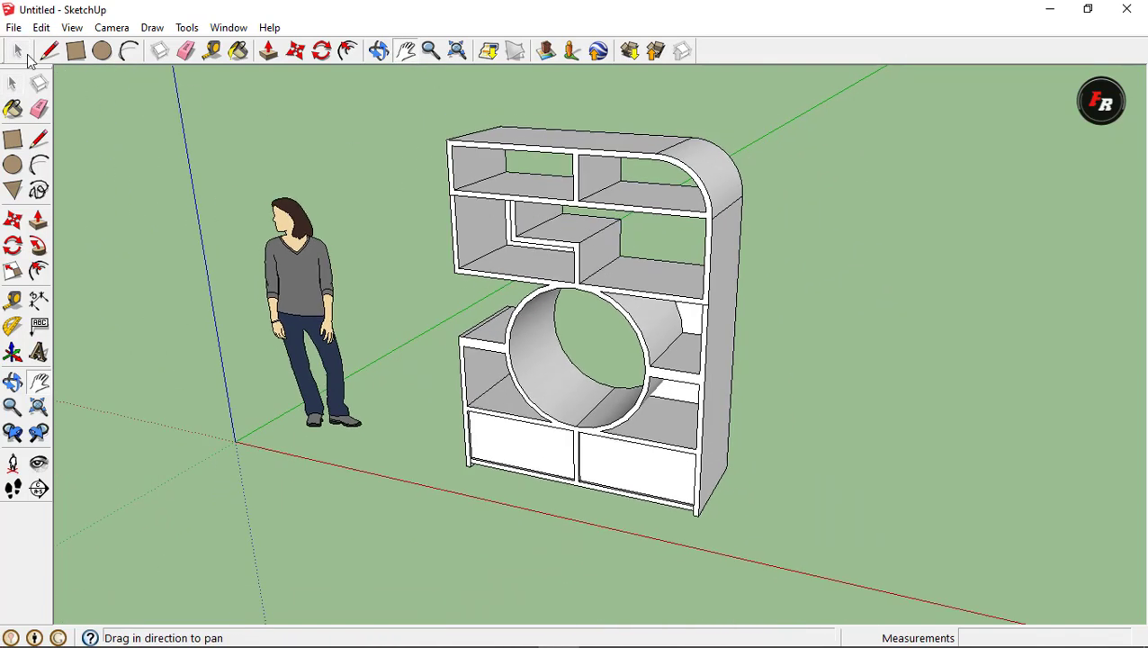
{"action": "left_click", "coordinate": [21, 53]}
{"action": "right_click", "coordinate": [474, 142]}
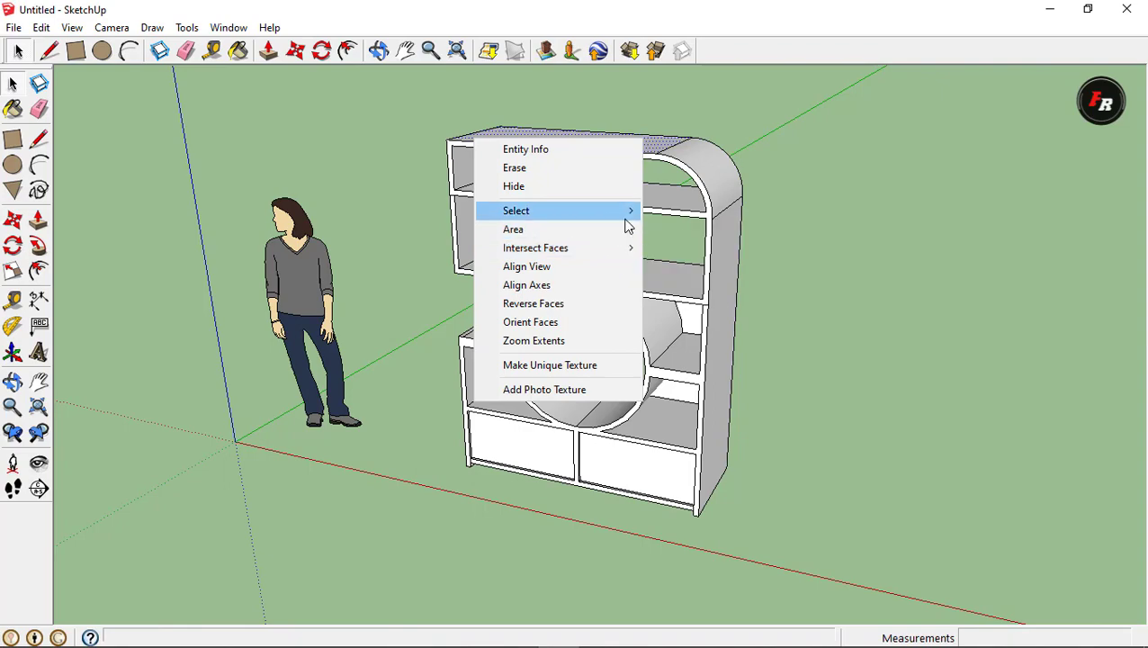
{"action": "mouse_move", "coordinate": [517, 210]}
{"action": "left_click", "coordinate": [703, 250]}
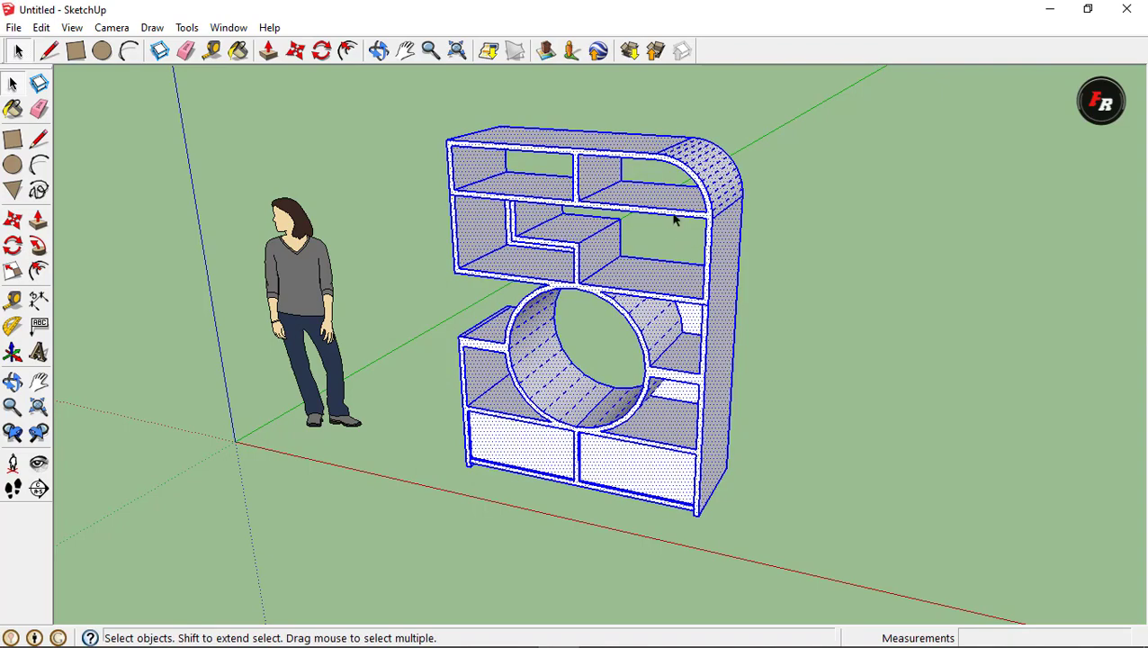
{"action": "right_click", "coordinate": [674, 218]}
{"action": "left_click", "coordinate": [697, 360]}
Open the bookcase group for editing and select its right side face
{"action": "mouse_move", "coordinate": [500, 351]}
{"action": "middle_mouse_down"}
{"action": "mouse_move", "coordinate": [401, 321]}
{"action": "mouse_move", "coordinate": [815, 326]}
{"action": "mouse_move", "coordinate": [871, 308]}
{"action": "mouse_move", "coordinate": [735, 333]}
{"action": "mouse_move", "coordinate": [711, 306]}
{"action": "middle_mouse_up"}
{"action": "scroll", "coordinate": [643, 328], "scroll_direction": "up", "scroll_amount": 1}
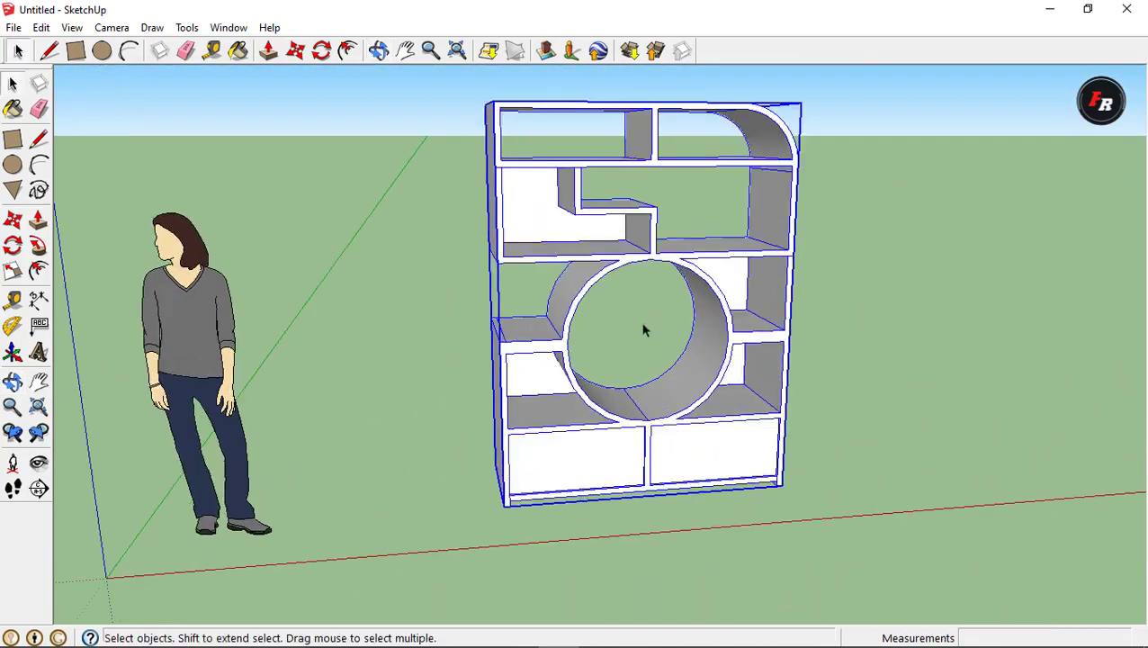
{"action": "scroll", "coordinate": [564, 335], "scroll_direction": "up", "scroll_amount": 2}
{"action": "mouse_move", "coordinate": [564, 335]}
{"action": "middle_mouse_down"}
{"action": "mouse_move", "coordinate": [526, 294]}
{"action": "mouse_move", "coordinate": [546, 286]}
{"action": "mouse_move", "coordinate": [523, 259]}
{"action": "mouse_move", "coordinate": [448, 251]}
{"action": "middle_mouse_up"}
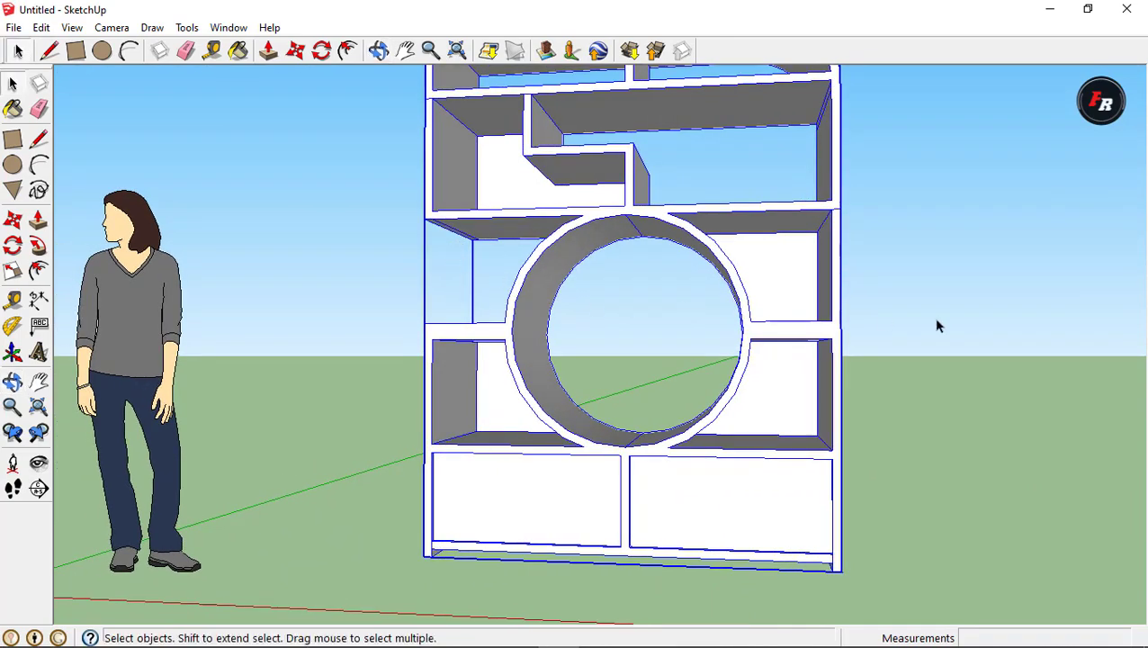
{"action": "middle_click_drag", "start_coordinate": [933, 316], "coordinate": [820, 340]}
{"action": "mouse_move", "coordinate": [819, 385]}
{"action": "middle_mouse_down"}
{"action": "mouse_move", "coordinate": [822, 350]}
{"action": "mouse_move", "coordinate": [815, 377]}
{"action": "middle_mouse_up"}
{"action": "double_click", "coordinate": [800, 379]}
{"action": "left_click", "coordinate": [789, 396]}
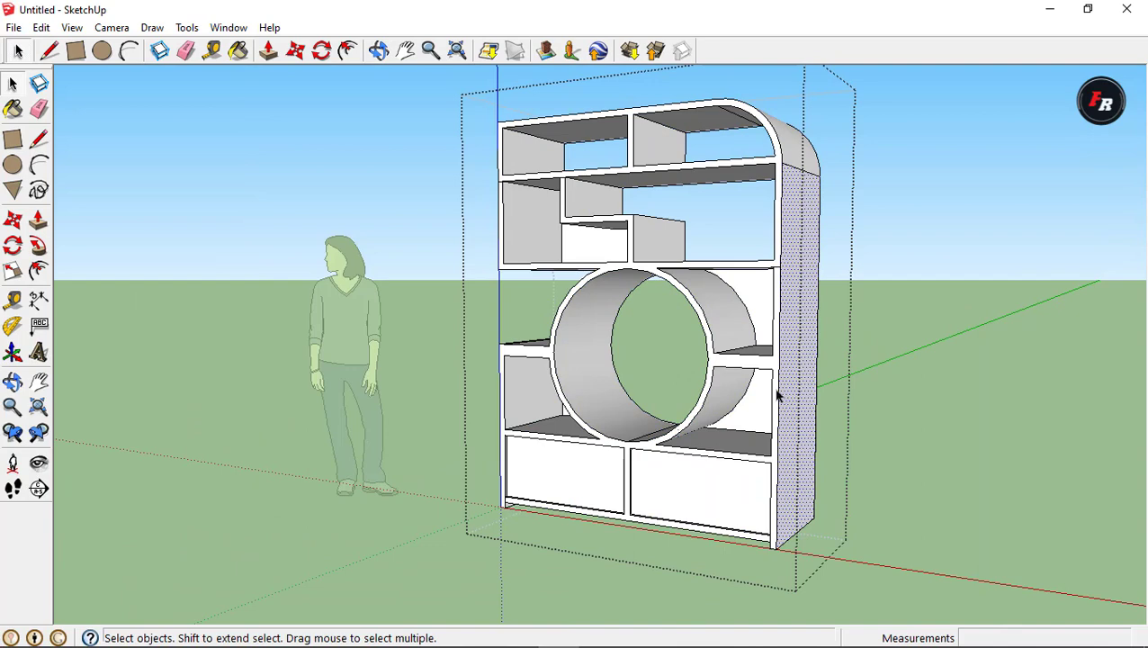
Re-enter the bookcase group and draw a line across the right side face from the shelf corner
{"action": "left_click", "coordinate": [868, 363]}
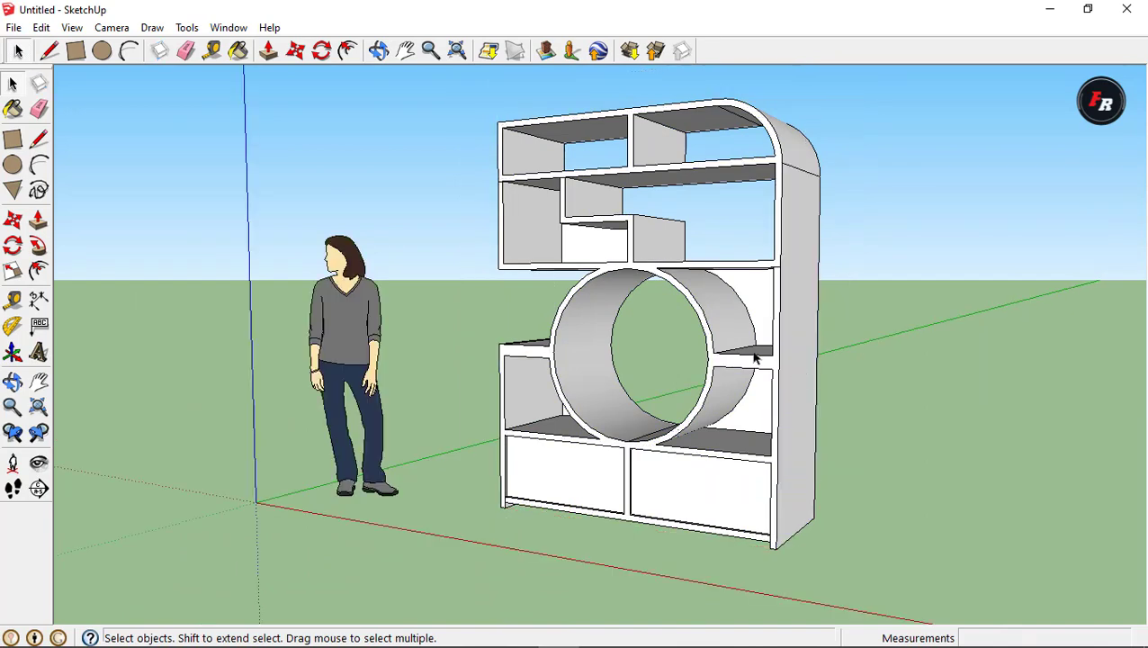
{"action": "double_click", "coordinate": [763, 366]}
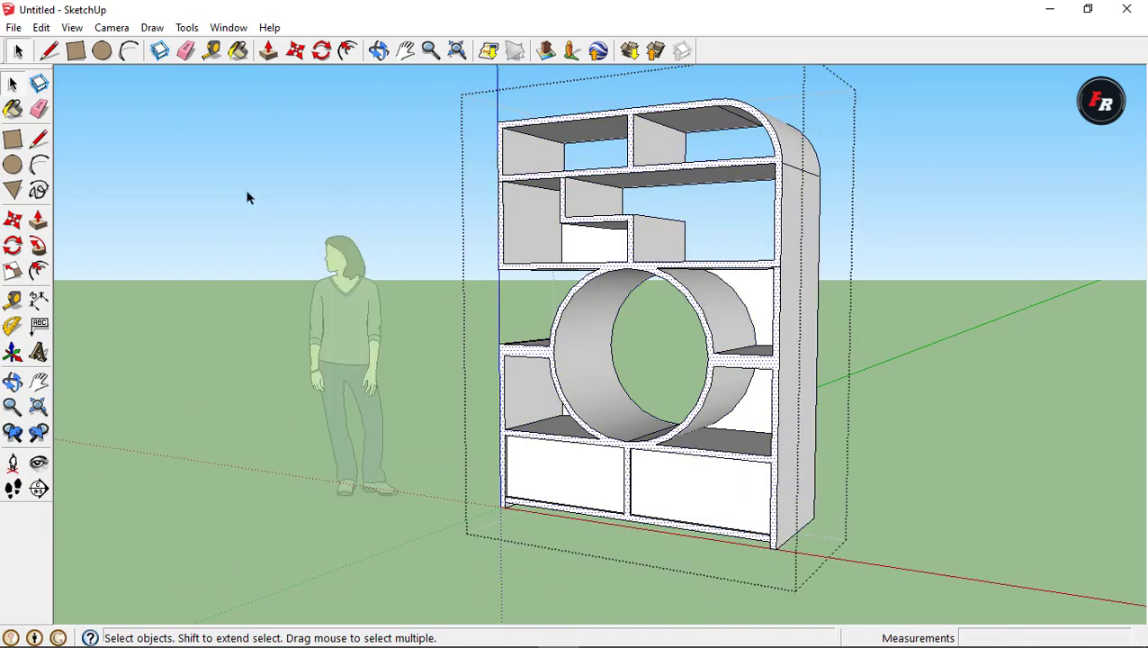
{"action": "left_click", "coordinate": [50, 50]}
{"action": "scroll", "coordinate": [698, 329], "scroll_direction": "up", "scroll_amount": 2}
{"action": "scroll", "coordinate": [751, 387], "scroll_direction": "up", "scroll_amount": 2}
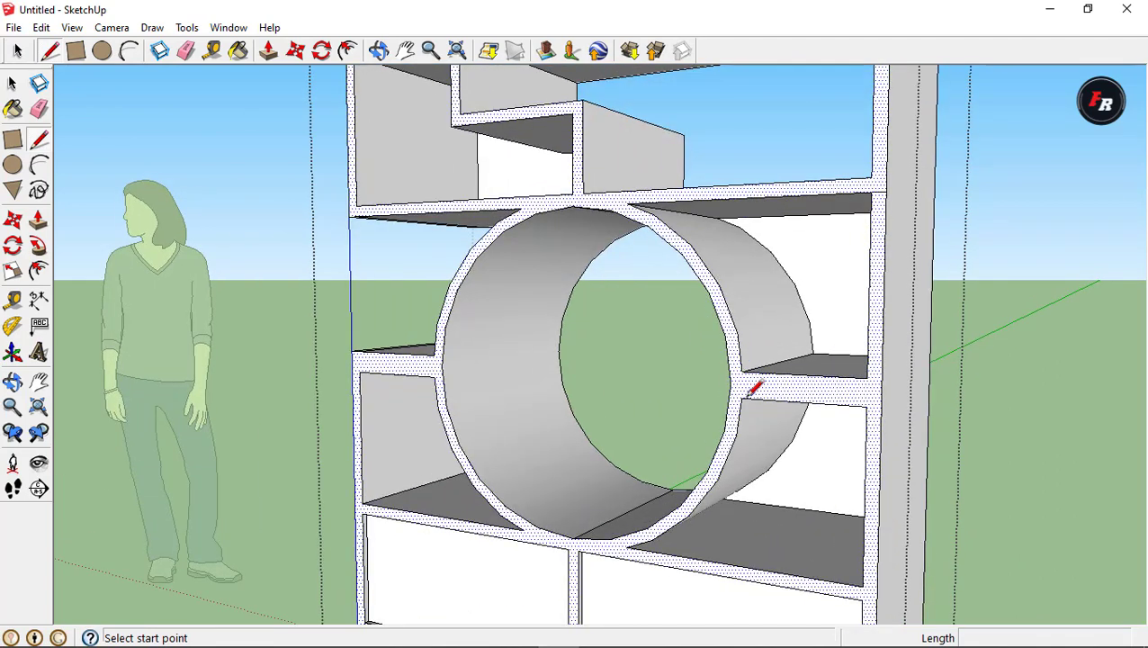
{"action": "left_click", "coordinate": [865, 406]}
{"action": "type", "text": "6"}
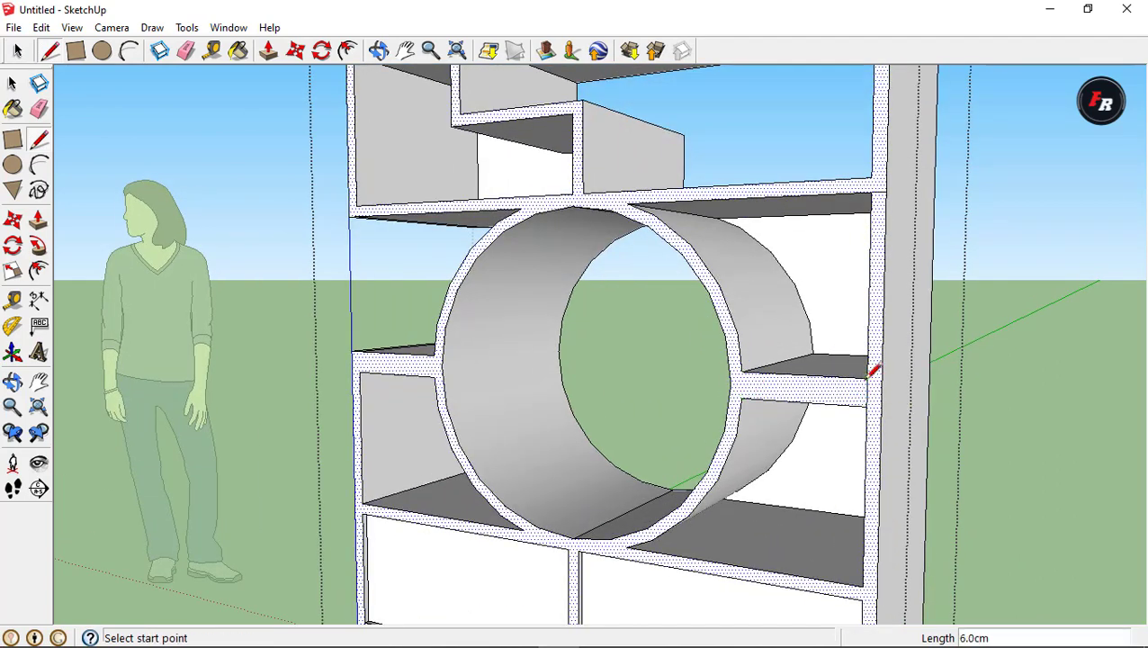
{"action": "scroll", "coordinate": [846, 443], "scroll_direction": "down", "scroll_amount": 2}
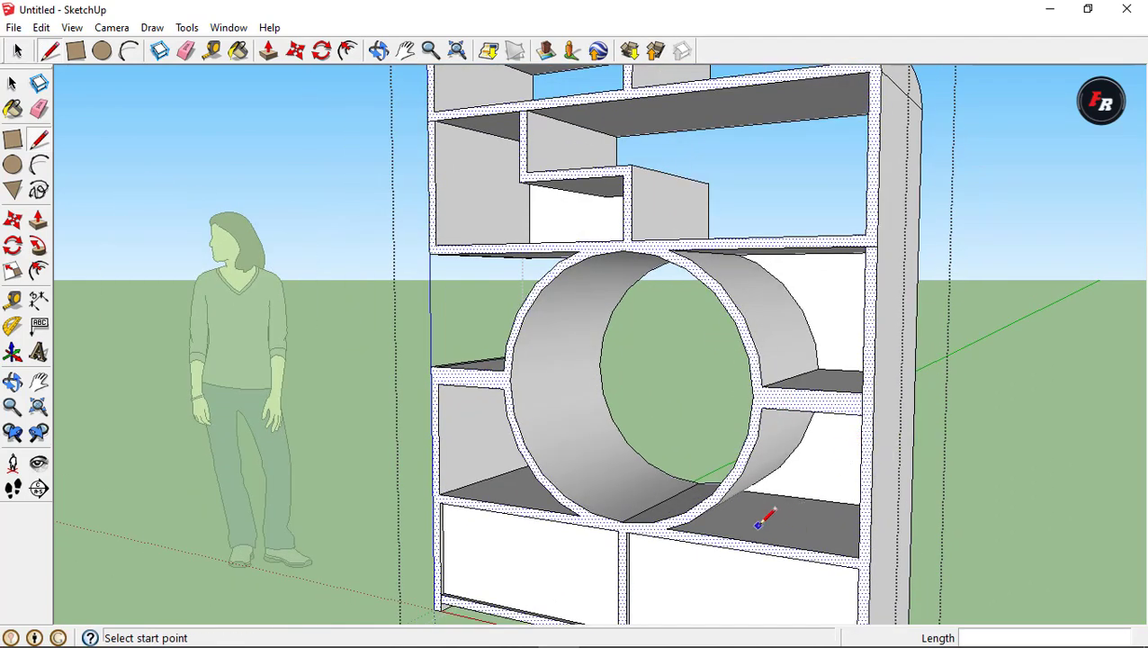
{"action": "left_click", "coordinate": [860, 558]}
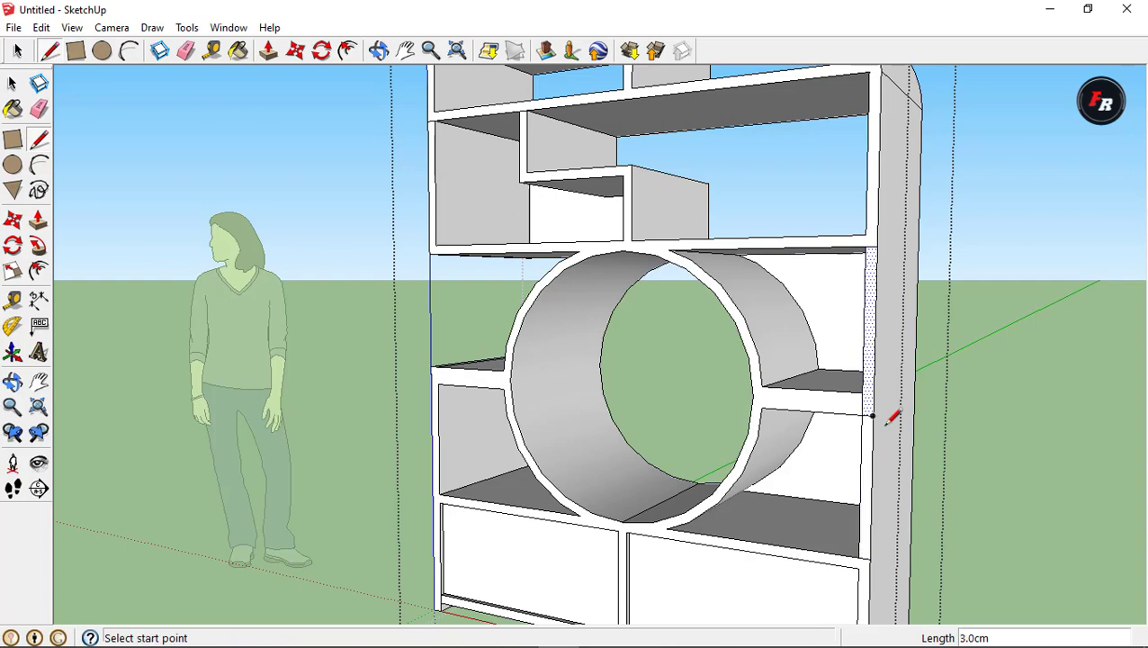
{"action": "key", "text": "space"}
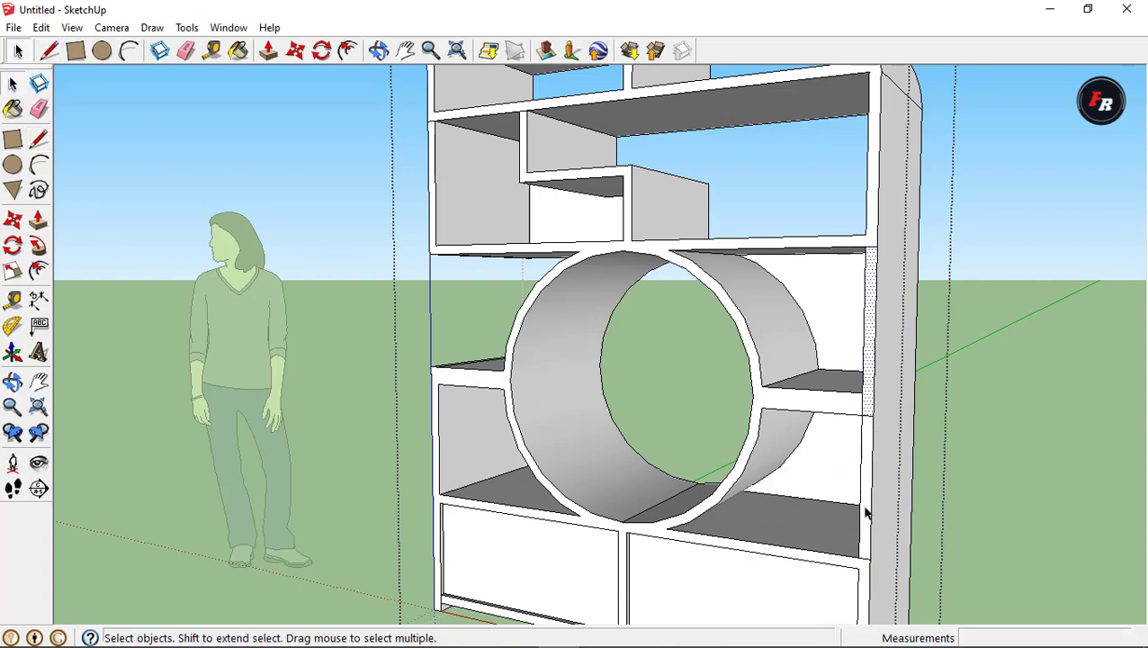
{"action": "middle_click_drag", "start_coordinate": [970, 510], "coordinate": [961, 511]}
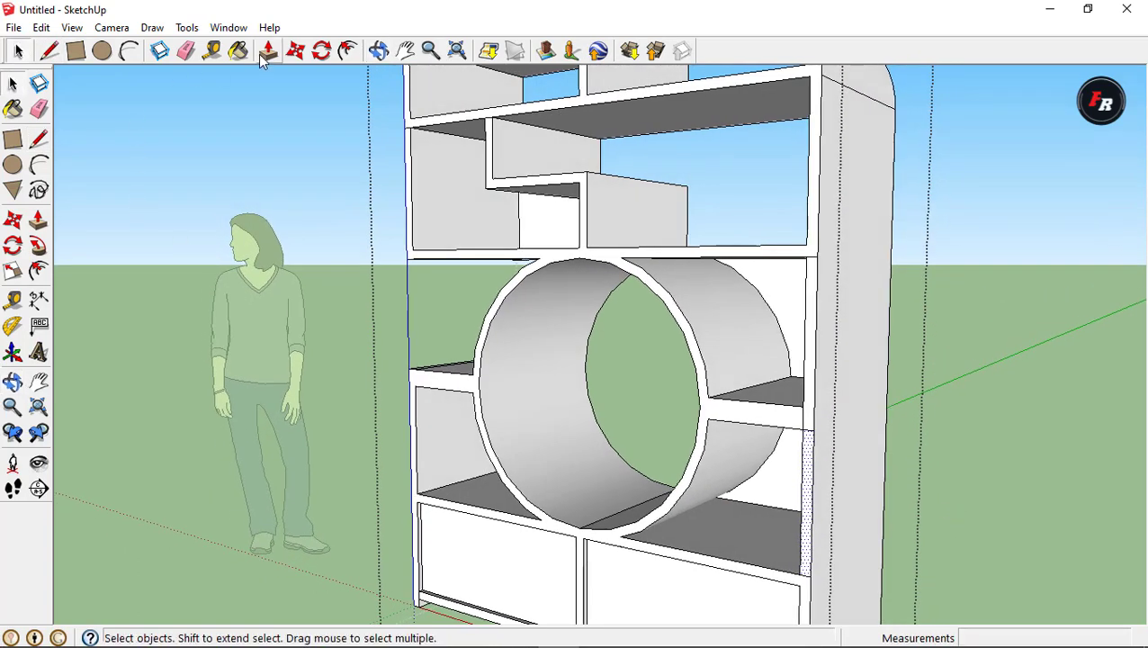
Push the lower right side face in 57 cm, then nudge the exposed face 3 cm
{"action": "left_click", "coordinate": [266, 51]}
{"action": "left_click", "coordinate": [801, 501]}
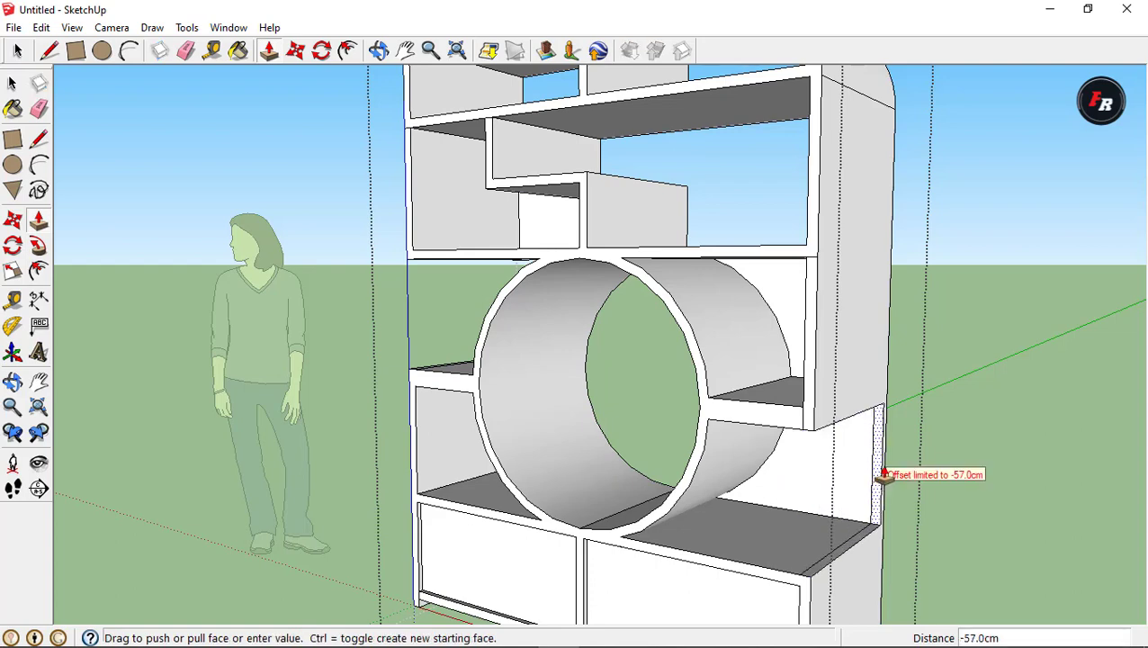
{"action": "scroll", "coordinate": [883, 447], "scroll_direction": "up", "scroll_amount": 2}
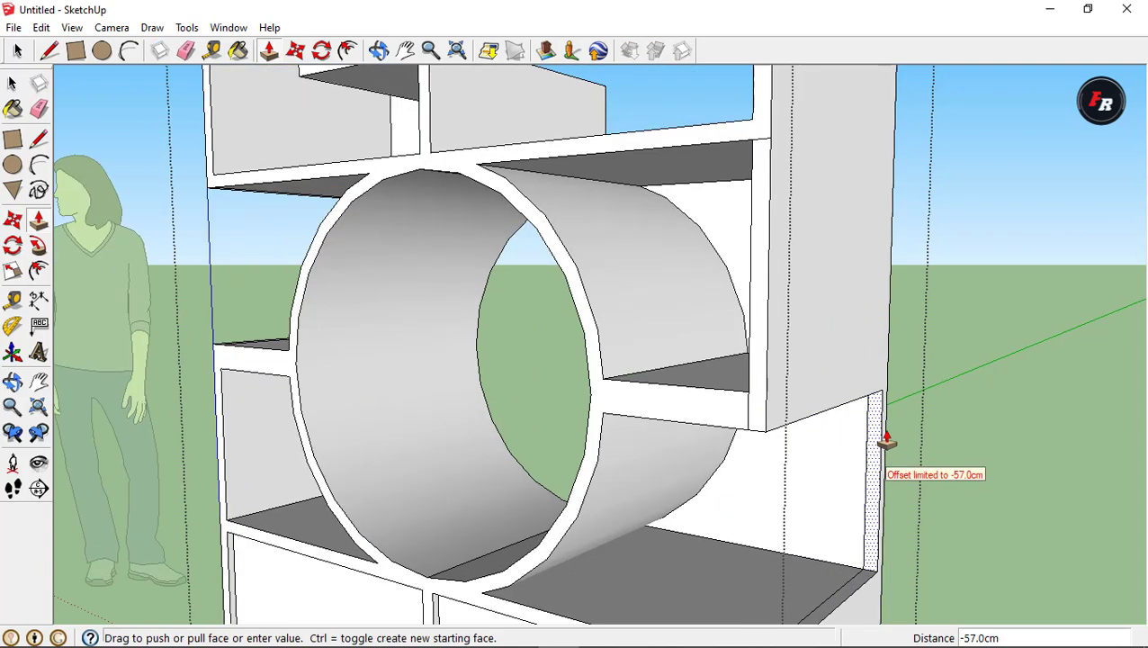
{"action": "scroll", "coordinate": [810, 440], "scroll_direction": "up", "scroll_amount": 2}
{"action": "left_click", "coordinate": [754, 448]}
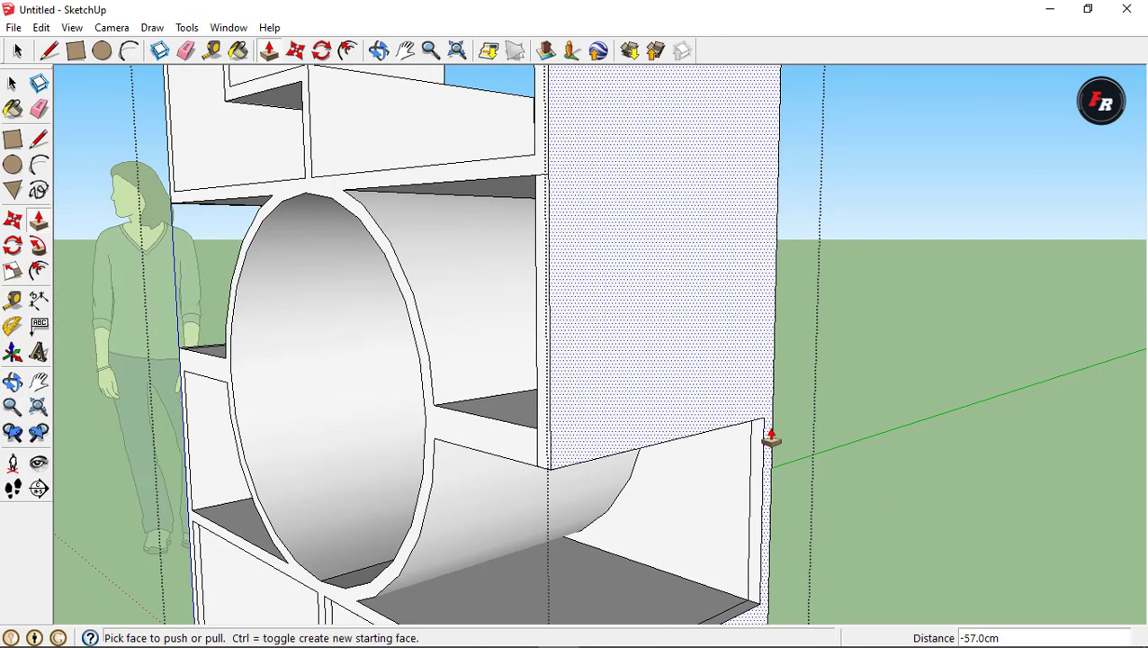
{"action": "left_click", "coordinate": [762, 463]}
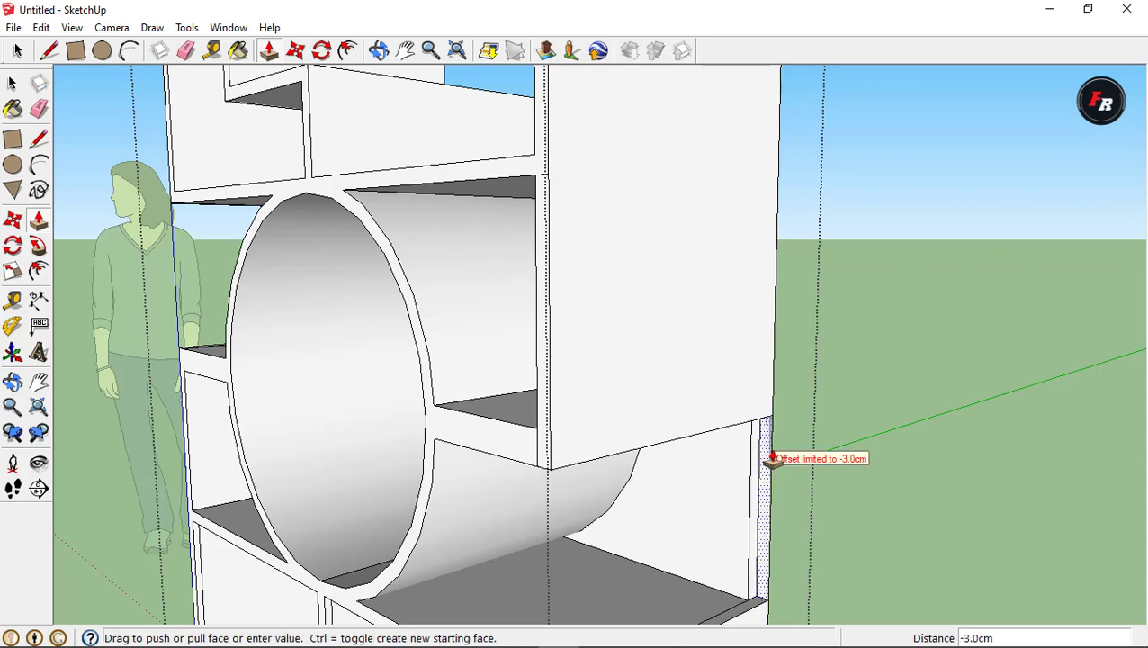
{"action": "left_click", "coordinate": [767, 462]}
{"action": "left_click", "coordinate": [765, 462]}
{"action": "left_click", "coordinate": [755, 464]}
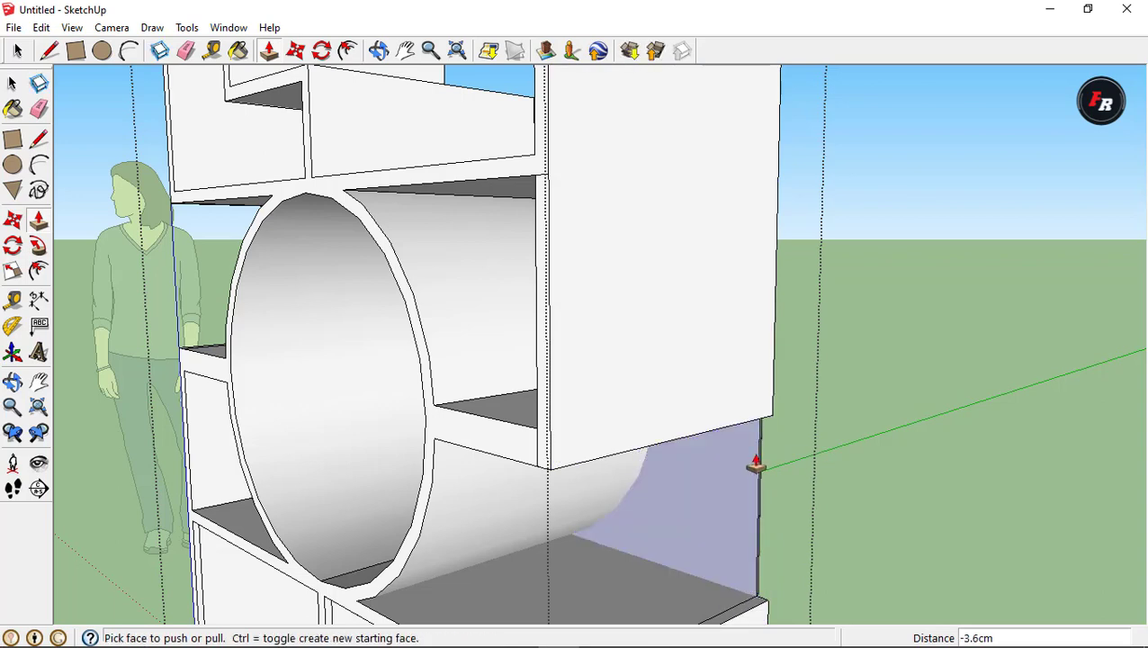
Keep pushing the lower side face until the right side beside the tube is cut away
{"action": "scroll", "coordinate": [743, 486], "scroll_direction": "up", "scroll_amount": 3}
{"action": "scroll", "coordinate": [751, 487], "scroll_direction": "up", "scroll_amount": 2}
{"action": "left_click", "coordinate": [753, 487]}
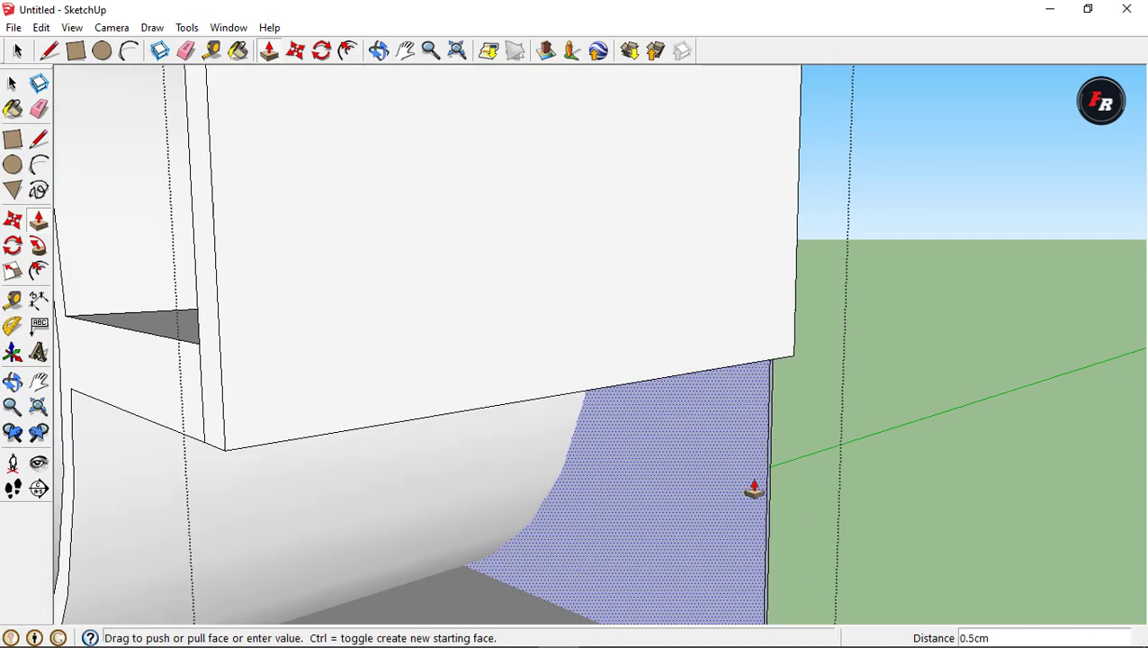
{"action": "left_click", "coordinate": [761, 483]}
{"action": "left_click", "coordinate": [750, 482]}
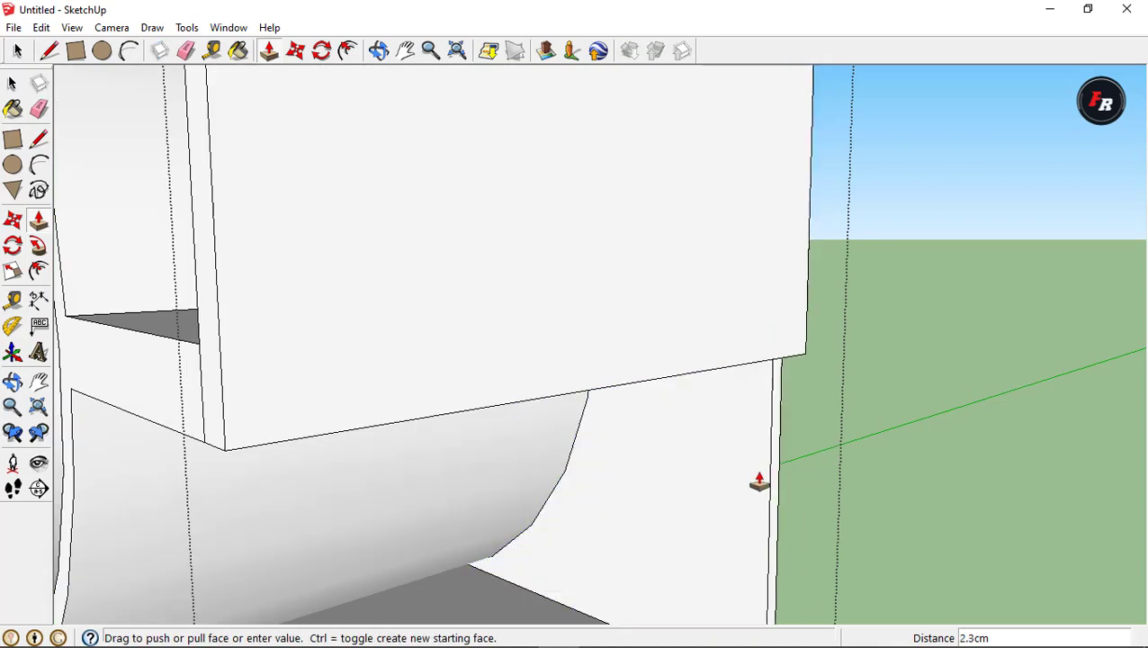
{"action": "left_click", "coordinate": [770, 514]}
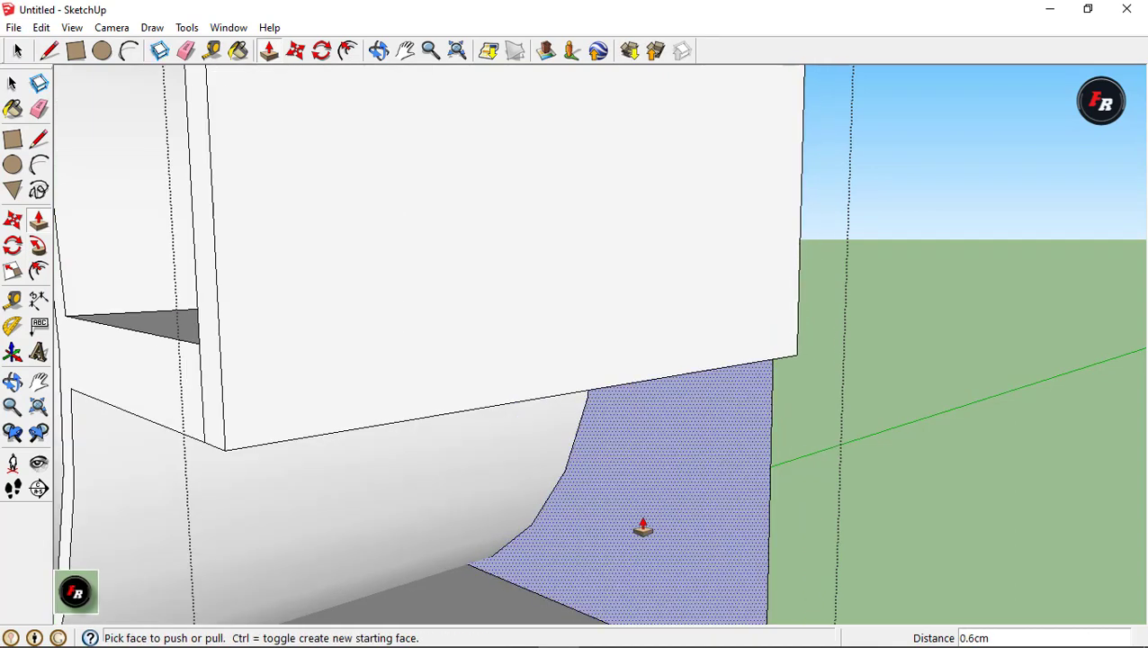
{"action": "scroll", "coordinate": [704, 501], "scroll_direction": "down", "scroll_amount": 1}
{"action": "scroll", "coordinate": [710, 511], "scroll_direction": "down", "scroll_amount": 1}
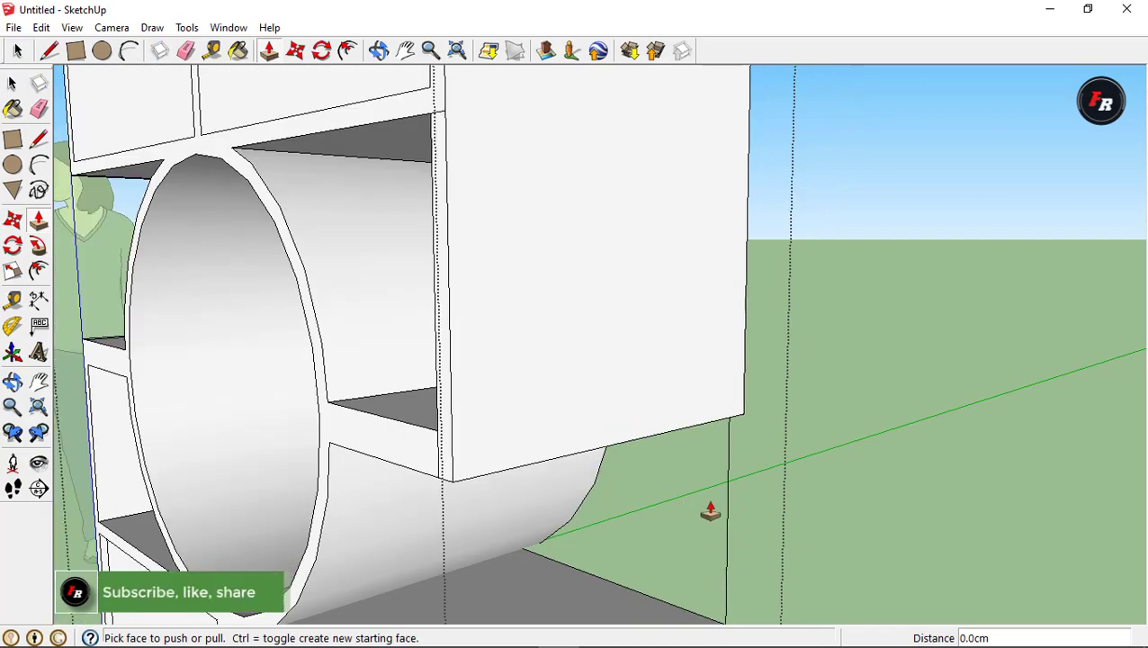
{"action": "key", "text": "e"}
{"action": "scroll", "coordinate": [720, 497], "scroll_direction": "down", "scroll_amount": 3}
{"action": "middle_click_drag", "start_coordinate": [456, 520], "coordinate": [648, 495]}
Exit the shelf group and inspect the shelf from several angles
{"action": "scroll", "coordinate": [750, 489], "scroll_direction": "down", "scroll_amount": 1}
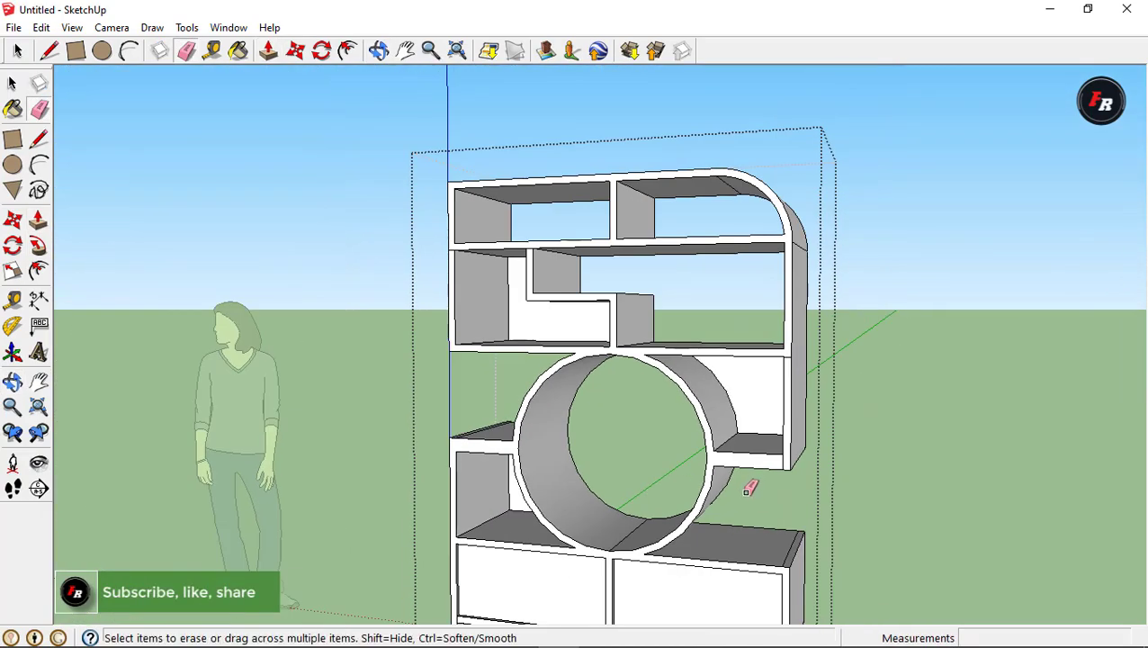
{"action": "scroll", "coordinate": [750, 489], "scroll_direction": "down", "scroll_amount": 1}
{"action": "mouse_move", "coordinate": [750, 488]}
{"action": "middle_mouse_down"}
{"action": "mouse_move", "coordinate": [672, 478]}
{"action": "mouse_move", "coordinate": [807, 500]}
{"action": "middle_mouse_up"}
{"action": "key", "text": "space"}
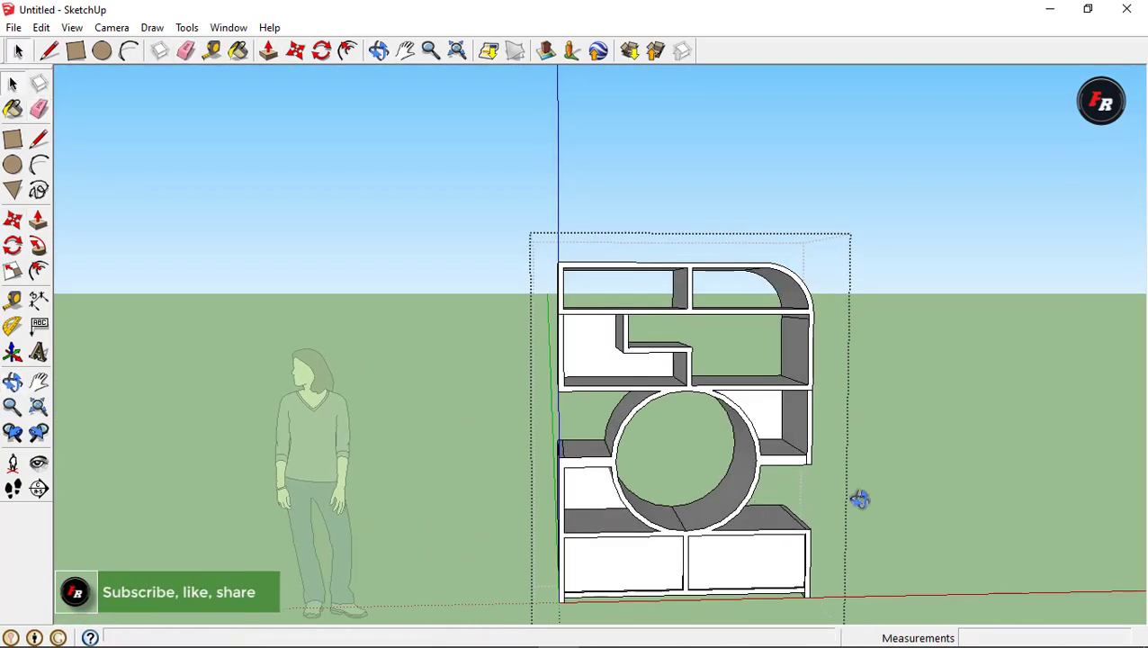
{"action": "left_click", "coordinate": [919, 483]}
{"action": "left_click", "coordinate": [406, 51]}
{"action": "left_click_drag", "start_coordinate": [805, 438], "coordinate": [590, 385]}
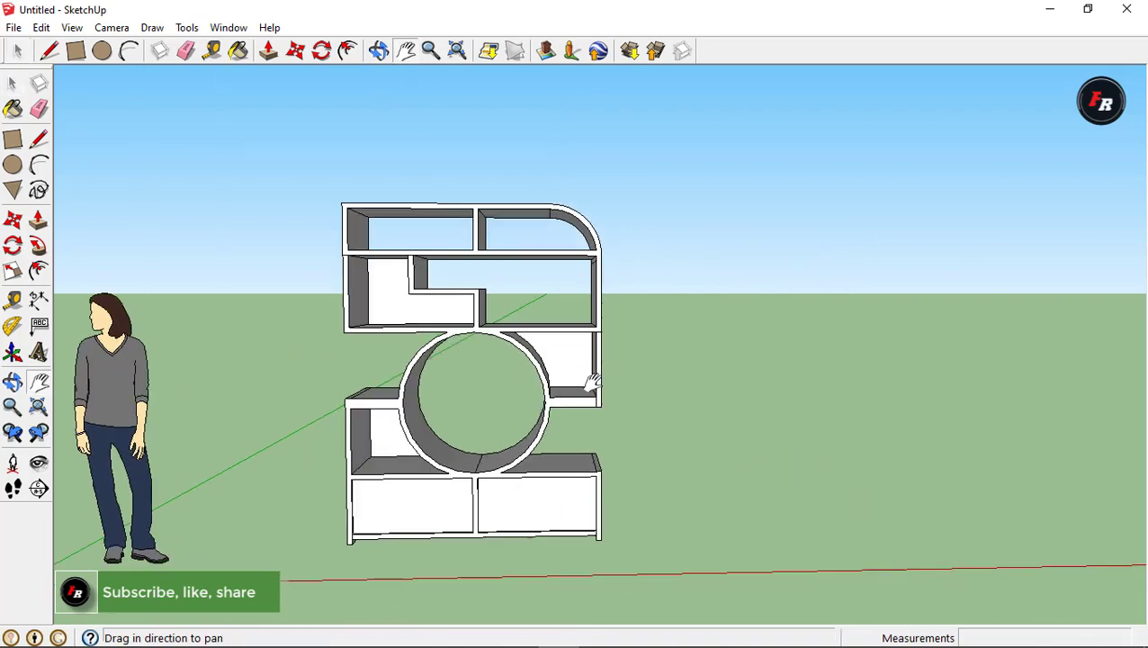
{"action": "scroll", "coordinate": [551, 374], "scroll_direction": "up", "scroll_amount": 2}
{"action": "middle_click_drag", "start_coordinate": [550, 374], "coordinate": [562, 333]}
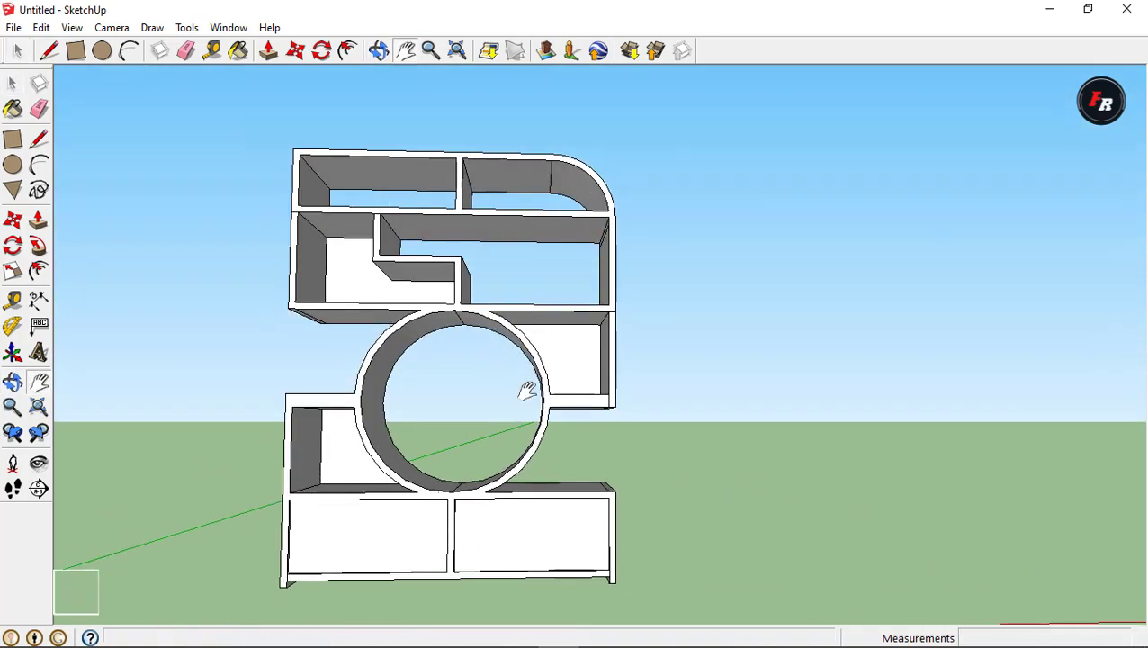
{"action": "middle_click_drag", "start_coordinate": [526, 392], "coordinate": [423, 481]}
{"action": "scroll", "coordinate": [636, 413], "scroll_direction": "up", "scroll_amount": 2}
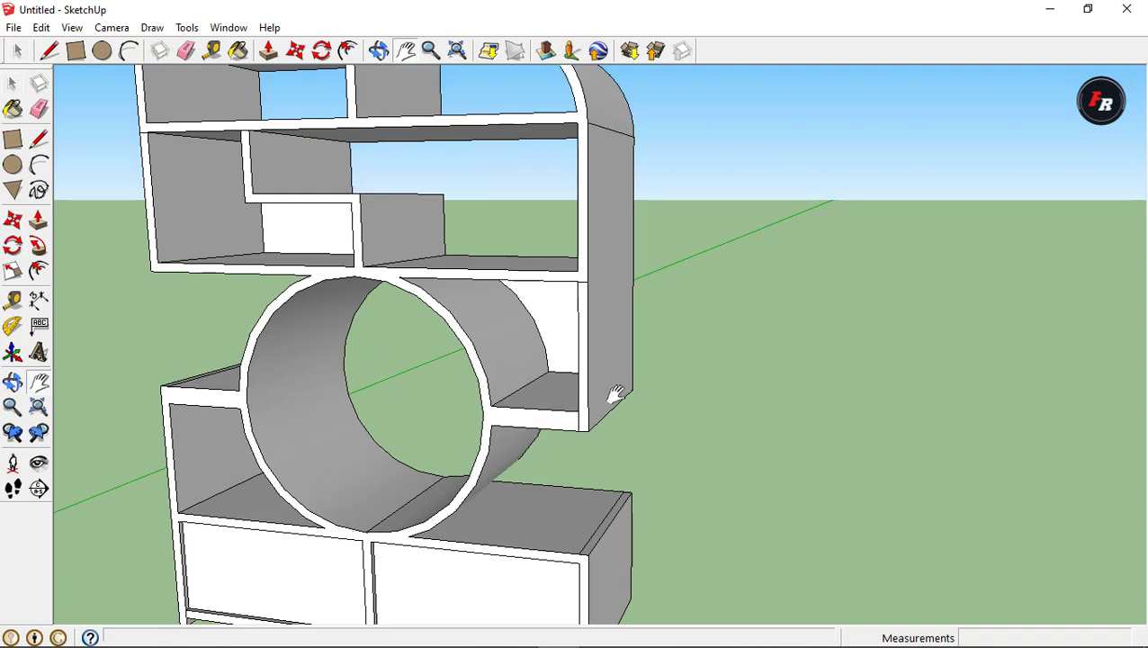
Undo the accidental shelf deletion, clean up the right-side vertical edge, and close the group
{"action": "key", "text": "e"}
{"action": "key", "text": "ctrl+z"}
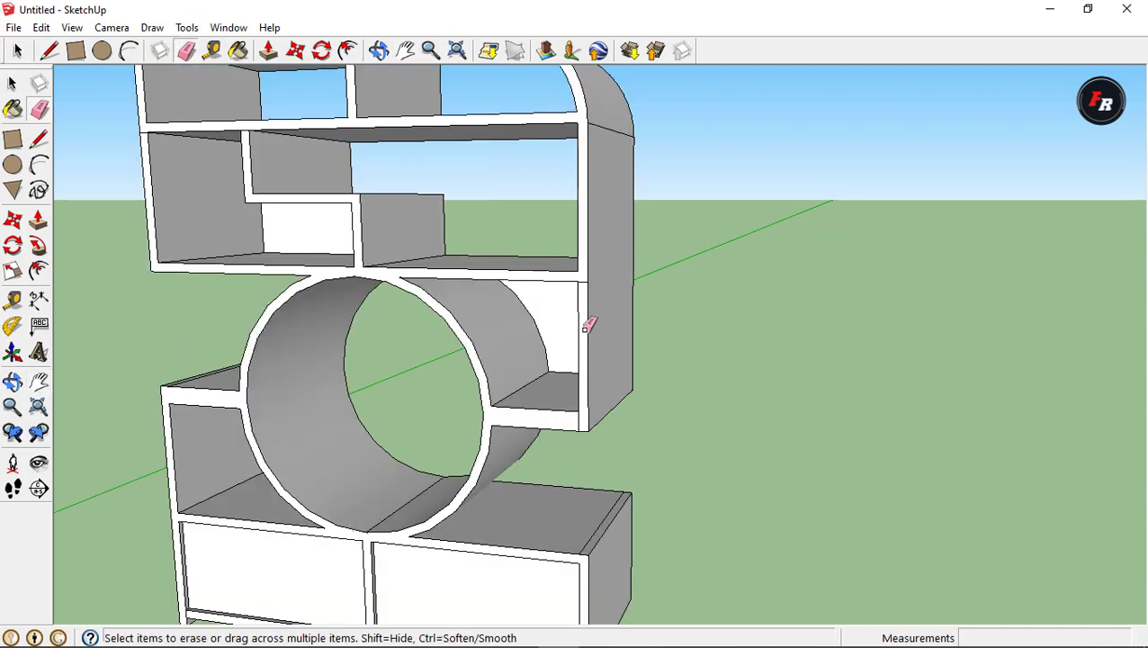
{"action": "key", "text": "space"}
{"action": "left_click", "coordinate": [609, 318]}
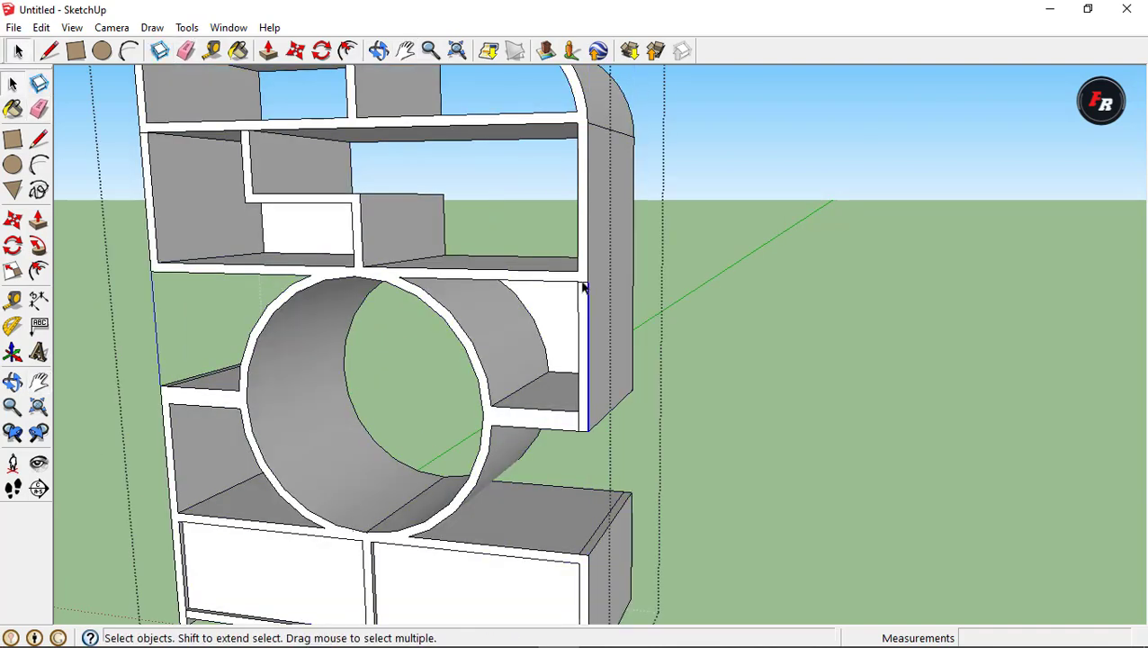
{"action": "key", "text": "e"}
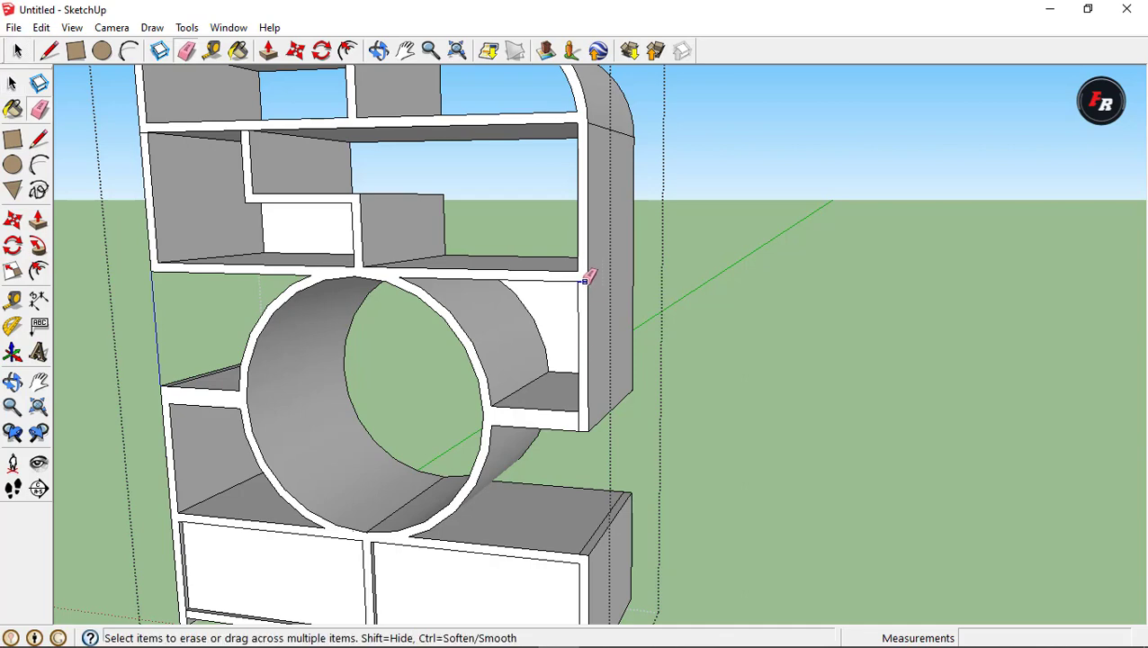
{"action": "scroll", "coordinate": [583, 419], "scroll_direction": "down", "scroll_amount": 3}
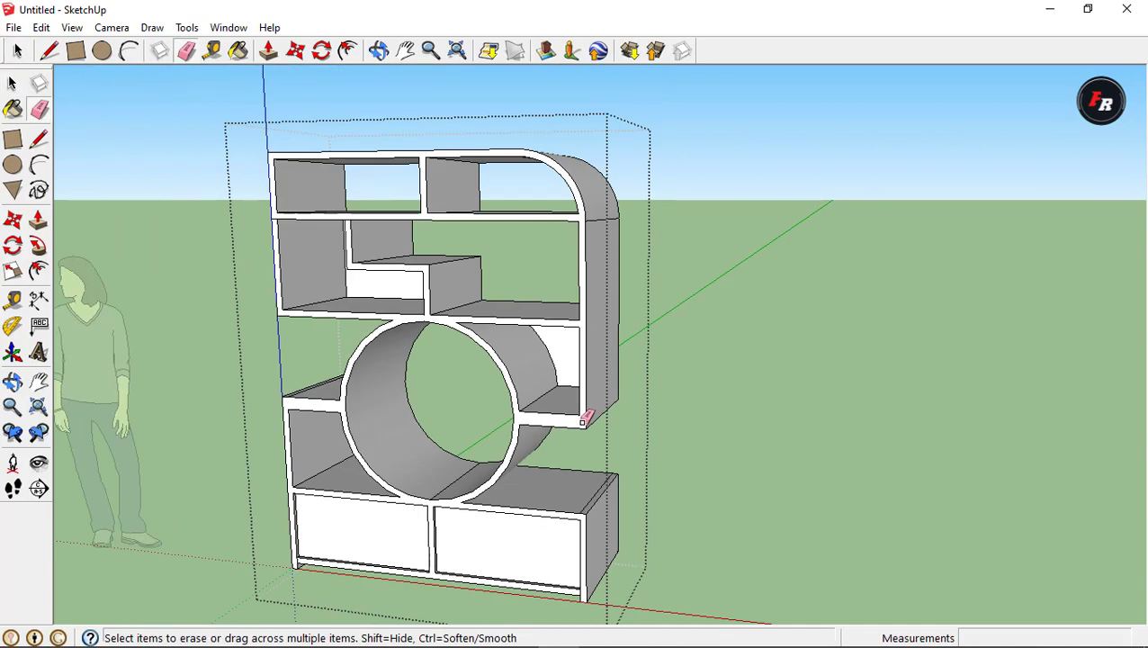
{"action": "key", "text": "space"}
{"action": "left_click", "coordinate": [156, 117]}
Paint the whole shelf group Wood_Cherry from the Wood collection
{"action": "key", "text": "b"}
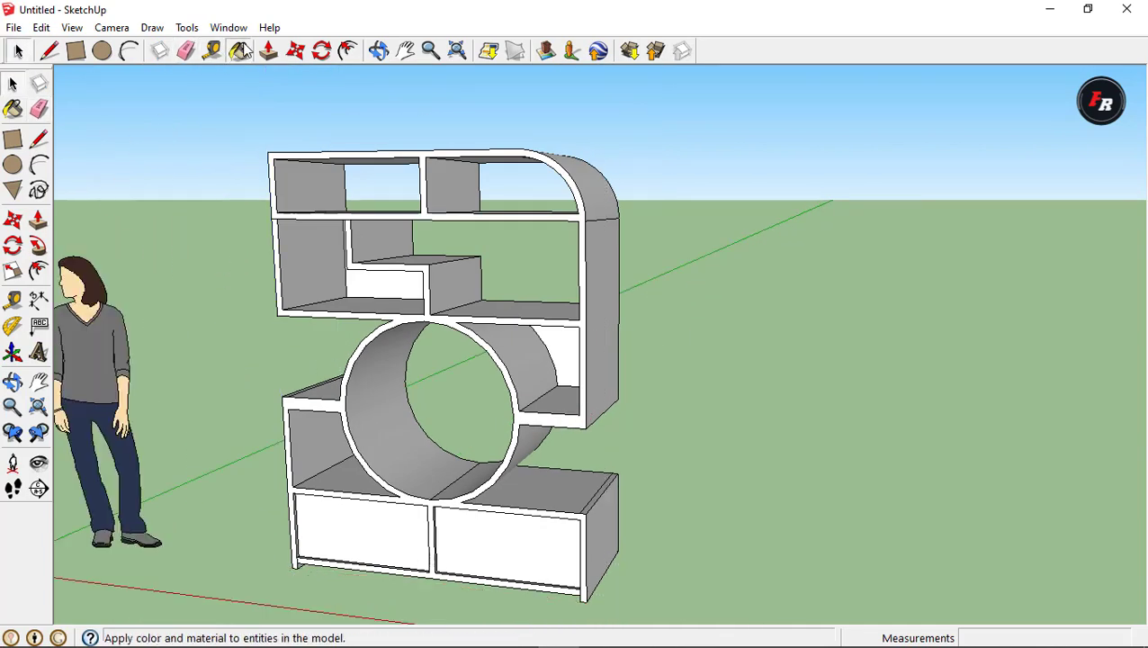
{"action": "left_click", "coordinate": [1109, 197]}
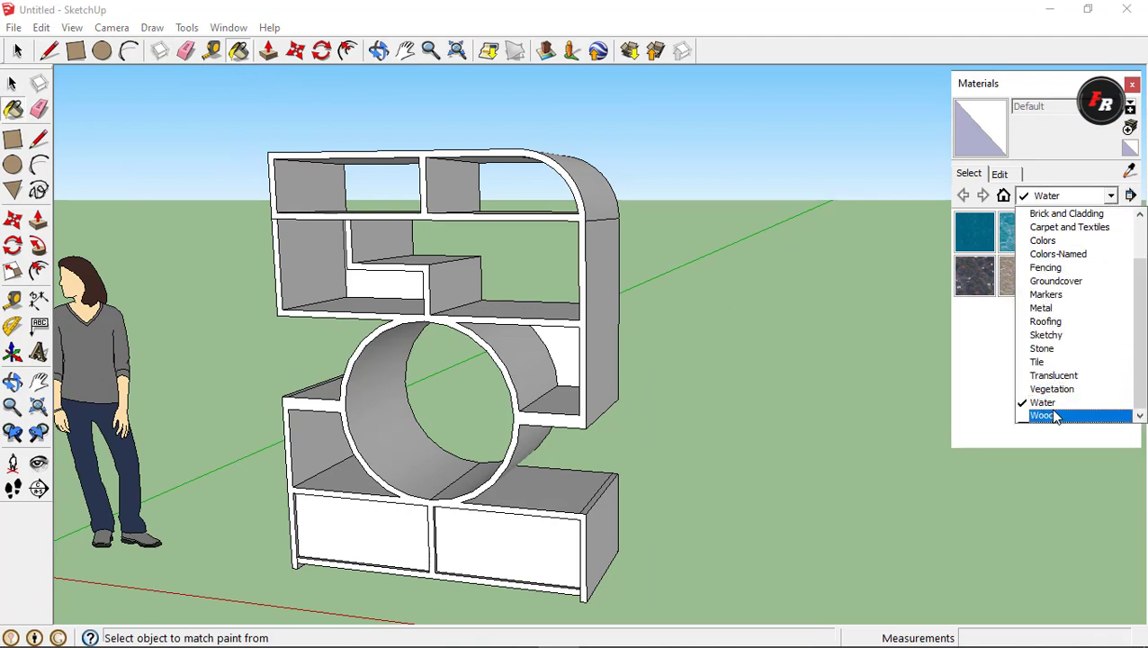
{"action": "left_click", "coordinate": [1050, 417]}
{"action": "left_click", "coordinate": [1116, 234]}
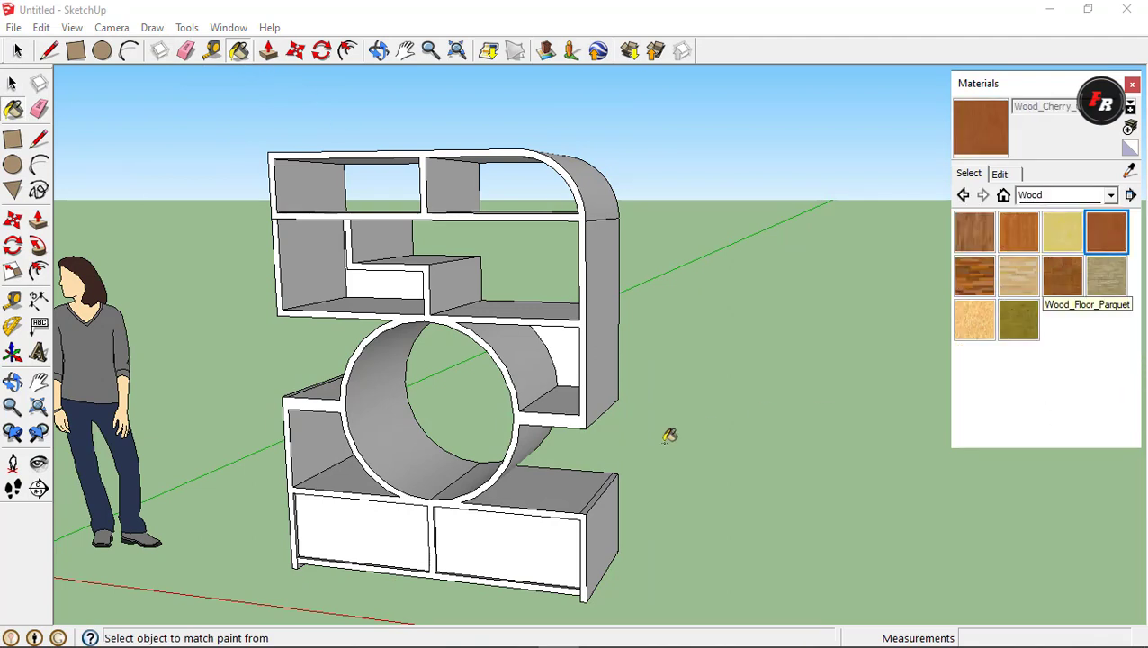
{"action": "left_click", "coordinate": [582, 416]}
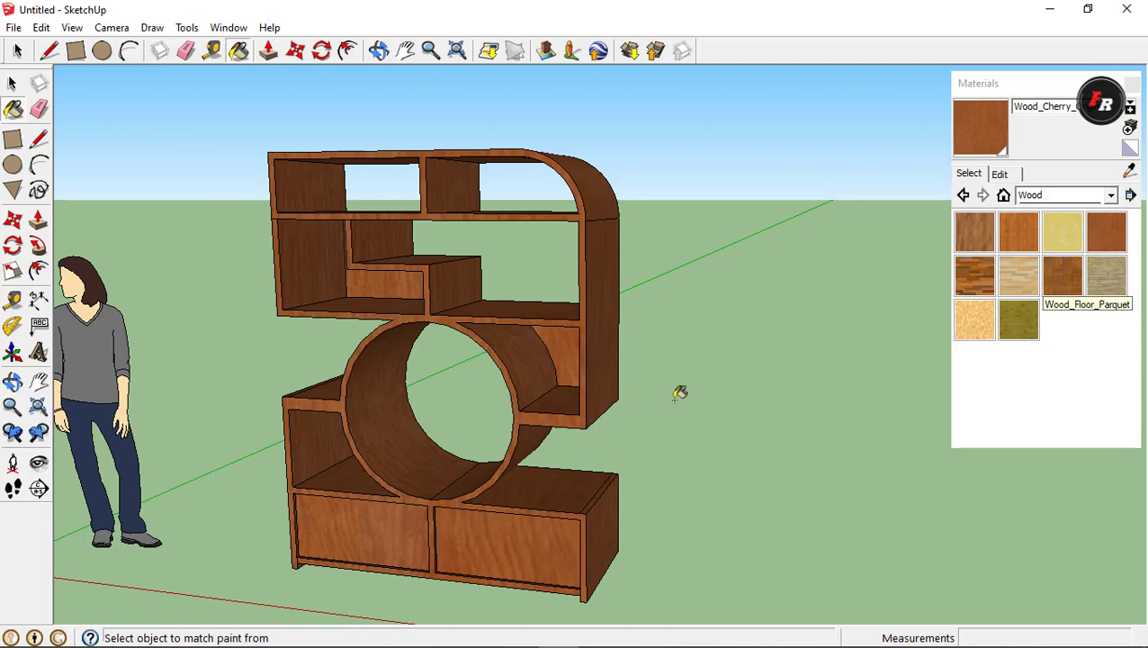
{"action": "middle_click_drag", "start_coordinate": [679, 392], "coordinate": [598, 410]}
Inside the group, paint the shelf faces Wood_Bamboo_Medium
{"action": "key", "text": "space"}
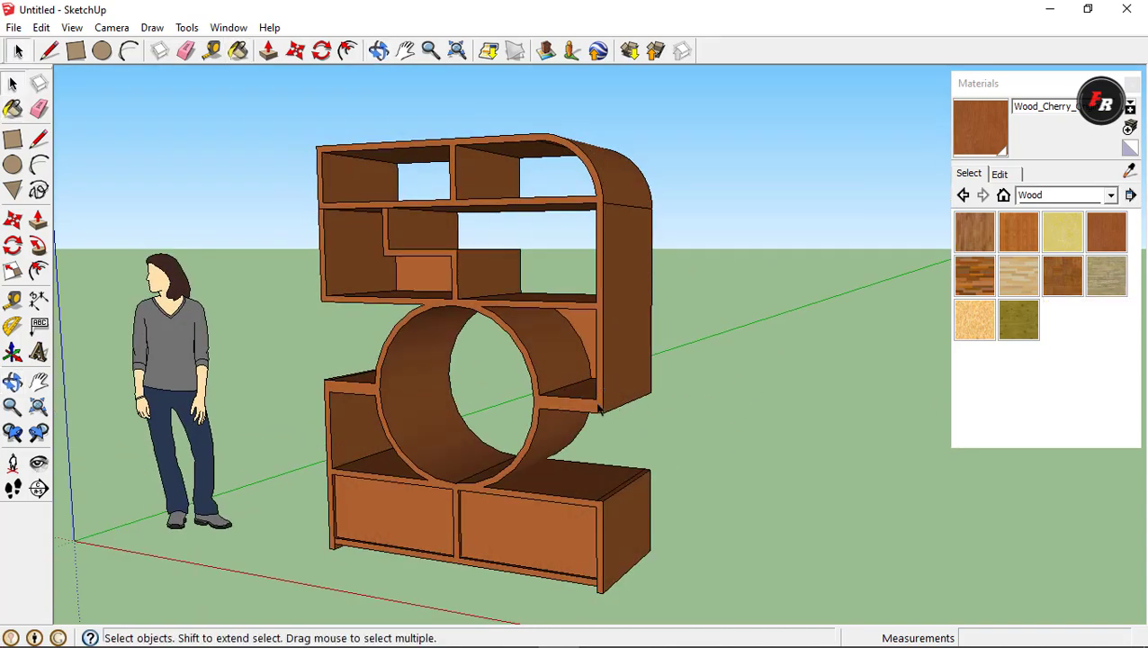
{"action": "double_click", "coordinate": [568, 412]}
{"action": "triple_click", "coordinate": [569, 412]}
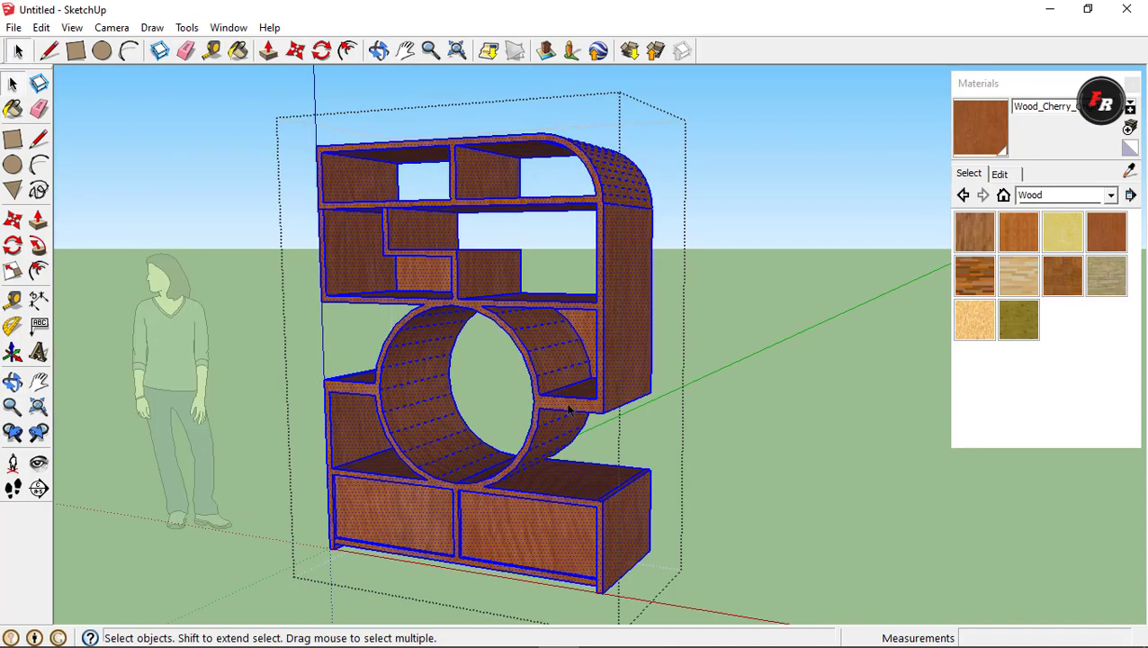
{"action": "key", "text": "Escape"}
{"action": "left_click", "coordinate": [1021, 238]}
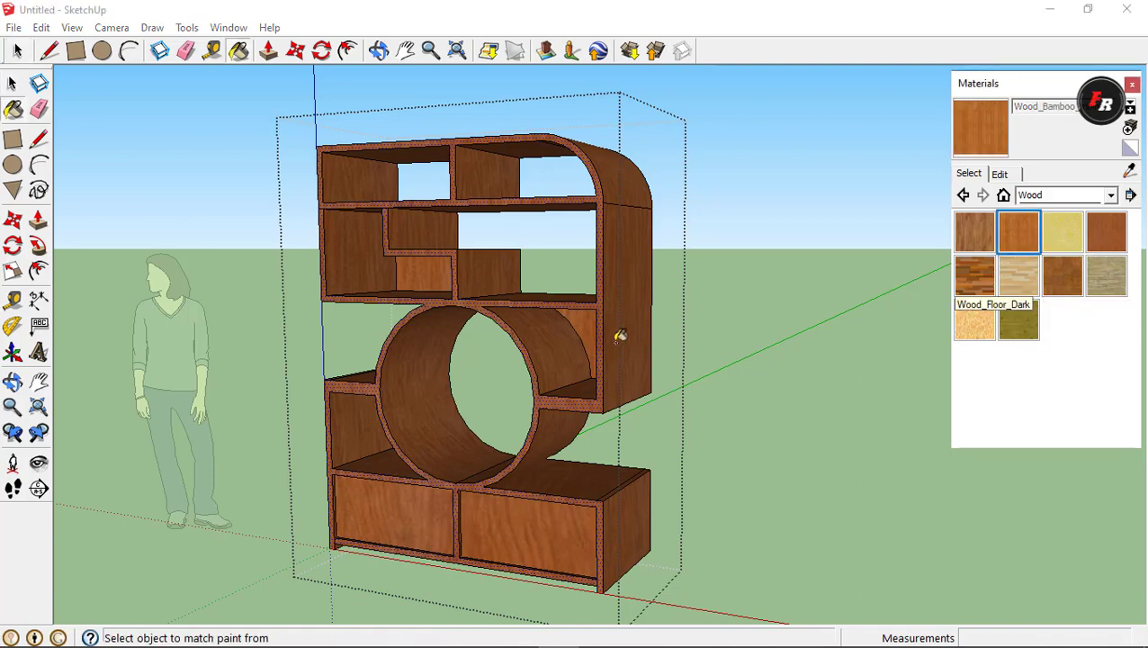
{"action": "left_click", "coordinate": [605, 313]}
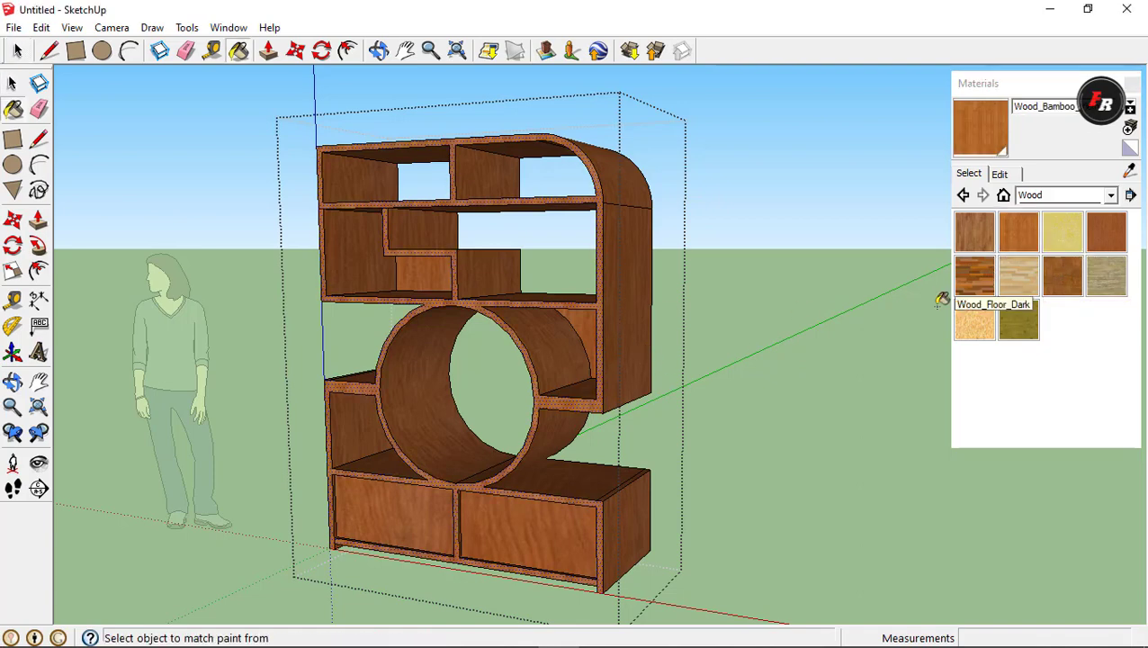
{"action": "key", "text": "space"}
Select the right side face, the small back panel and the tube's inner face
{"action": "left_click", "coordinate": [622, 312]}
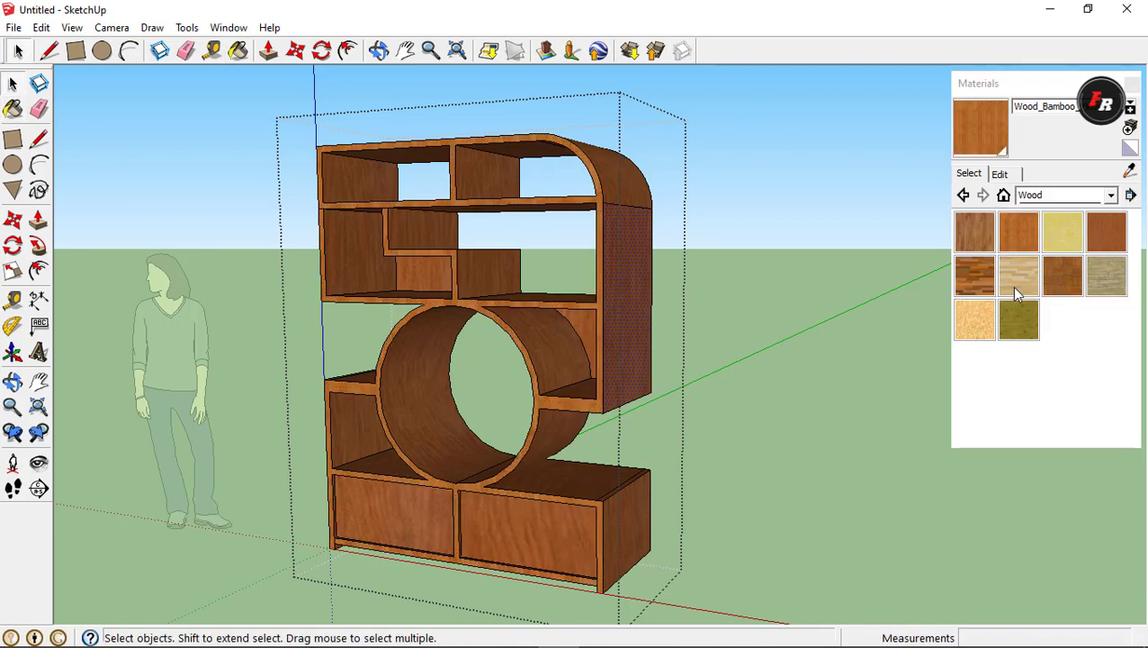
{"action": "triple_click", "coordinate": [484, 277]}
{"action": "left_click", "coordinate": [520, 281]}
{"action": "left_click", "coordinate": [452, 372]}
{"action": "left_click", "coordinate": [1064, 239]}
{"action": "mouse_move", "coordinate": [408, 409]}
{"action": "middle_mouse_down"}
{"action": "mouse_move", "coordinate": [692, 442]}
{"action": "mouse_move", "coordinate": [634, 463]}
{"action": "middle_mouse_up"}
Line the tube's inner face with Wood_Board_Cork after briefly trying Wood_Floor_Light
{"action": "key", "text": "space"}
{"action": "left_click", "coordinate": [634, 465]}
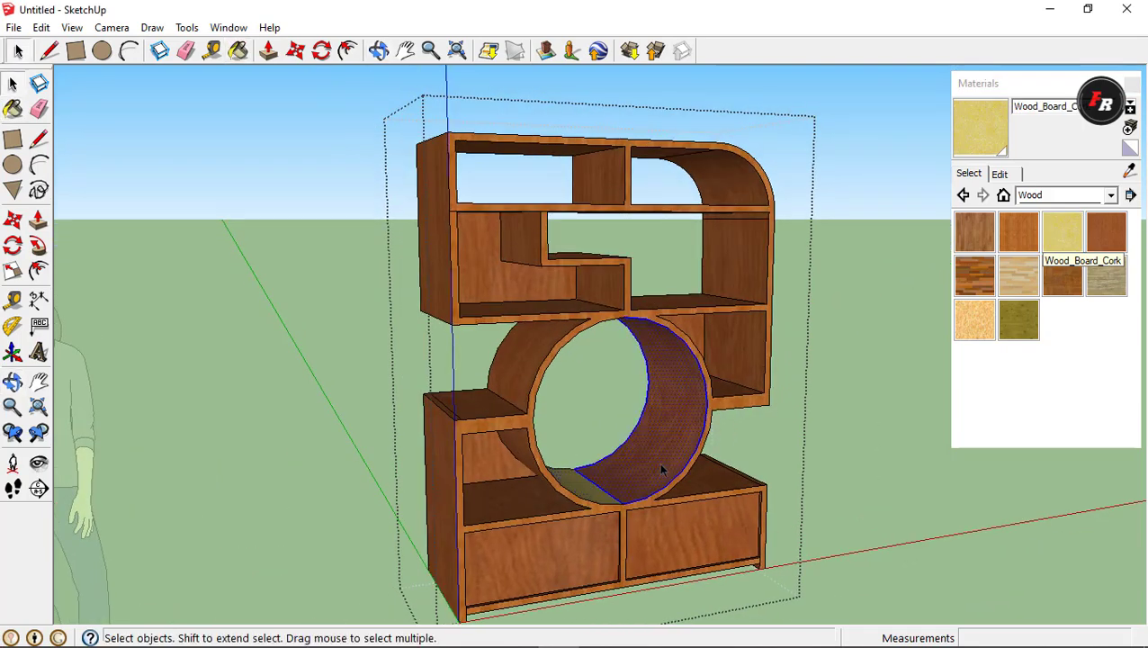
{"action": "left_click", "coordinate": [1018, 276]}
{"action": "left_click", "coordinate": [670, 436]}
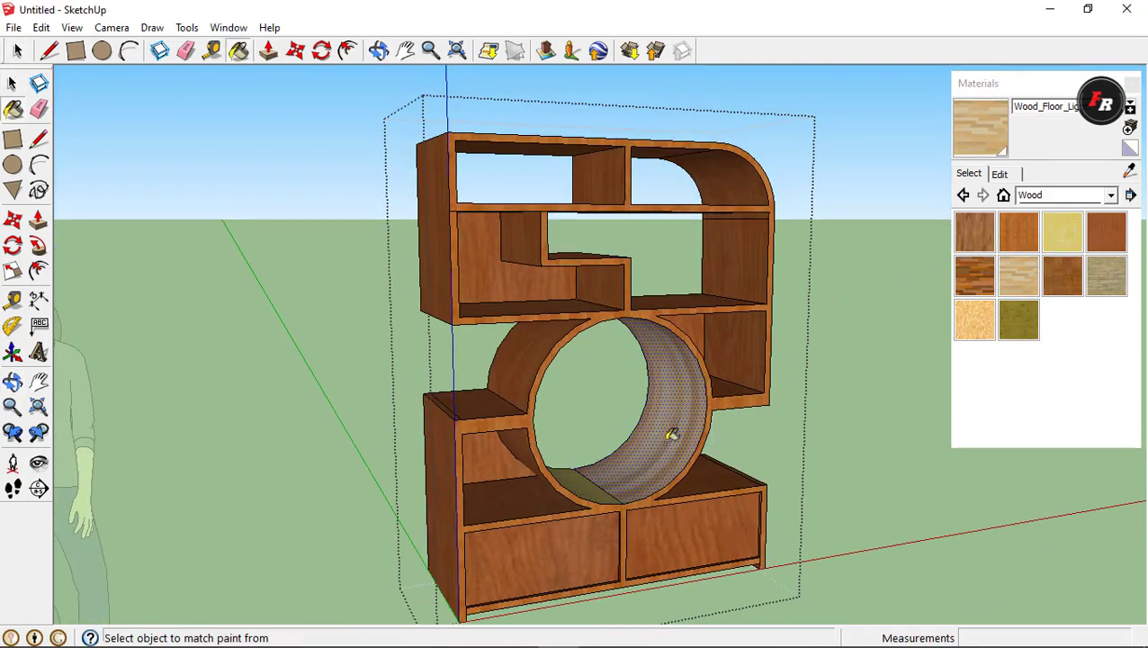
{"action": "middle_click_drag", "start_coordinate": [809, 410], "coordinate": [899, 378]}
{"action": "left_click", "coordinate": [1071, 236]}
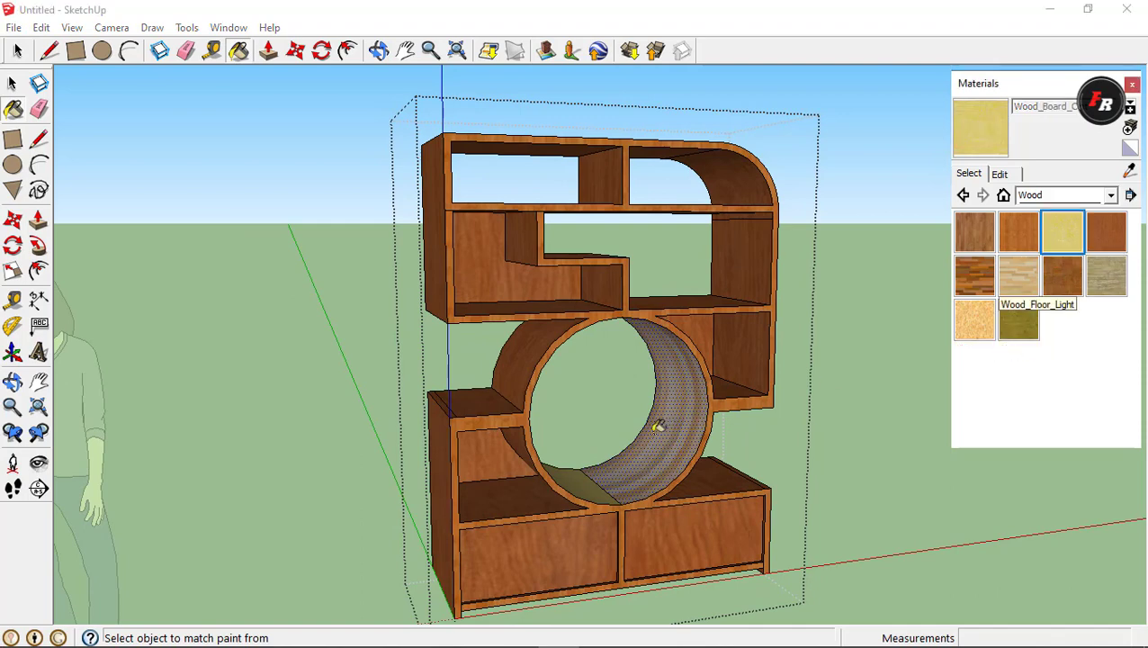
{"action": "left_click", "coordinate": [665, 428]}
{"action": "middle_click_drag", "start_coordinate": [659, 500], "coordinate": [533, 508]}
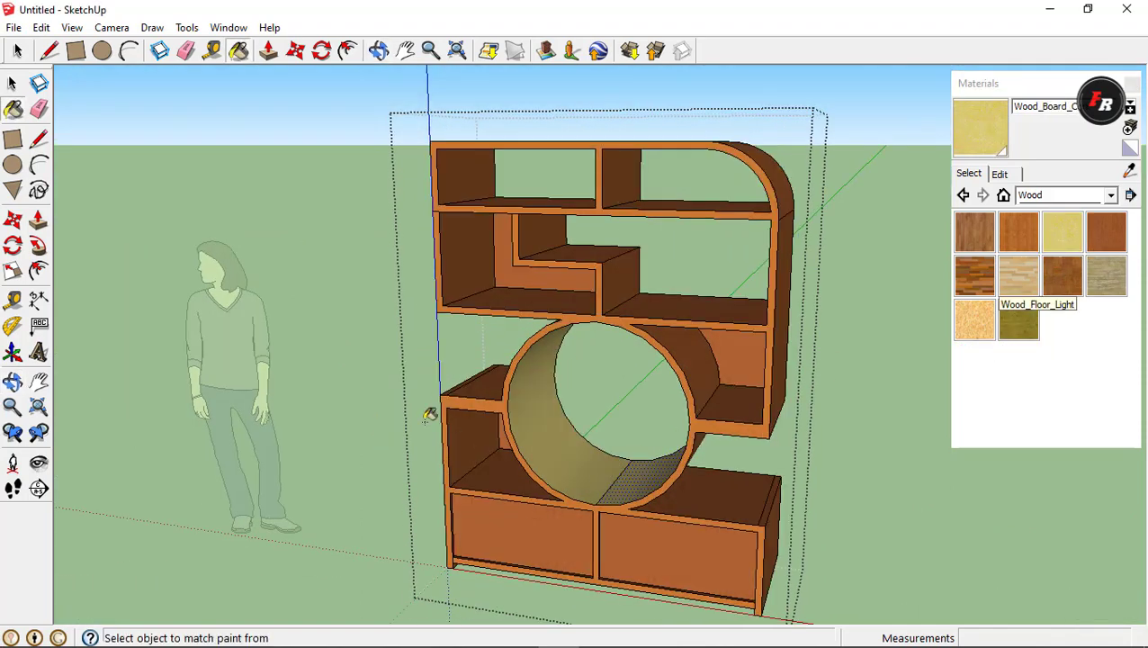